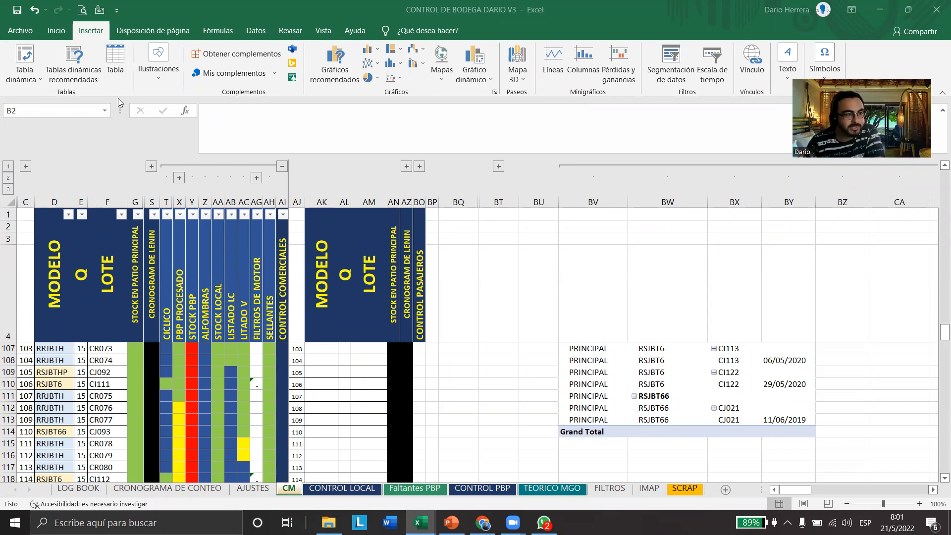
Outline the row of ribbon tab names from Insertar to ¿Qué desea hacer? with a red annotation rectangle
left_click(51, 33)
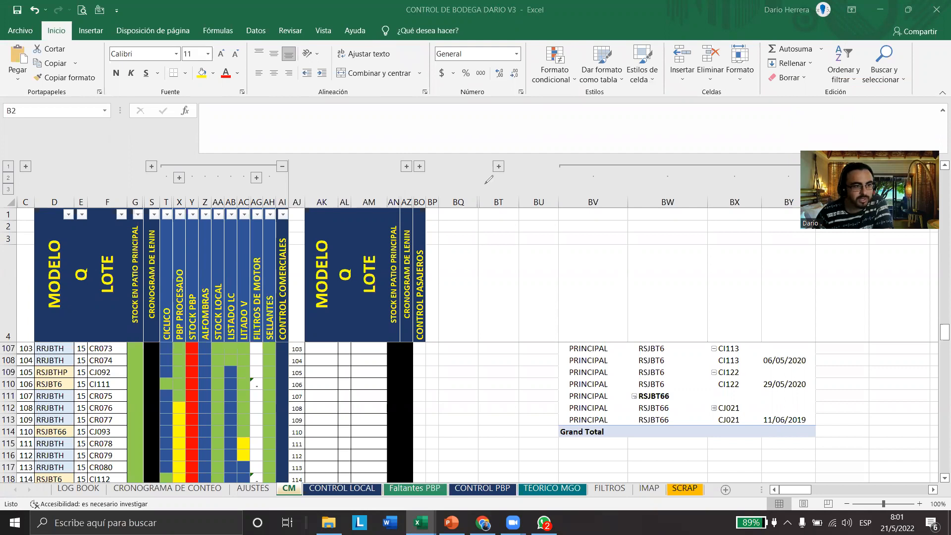
mouse_move(70, 20)
left_mouse_down()
mouse_move(150, 42)
mouse_move(471, 38)
left_mouse_up()
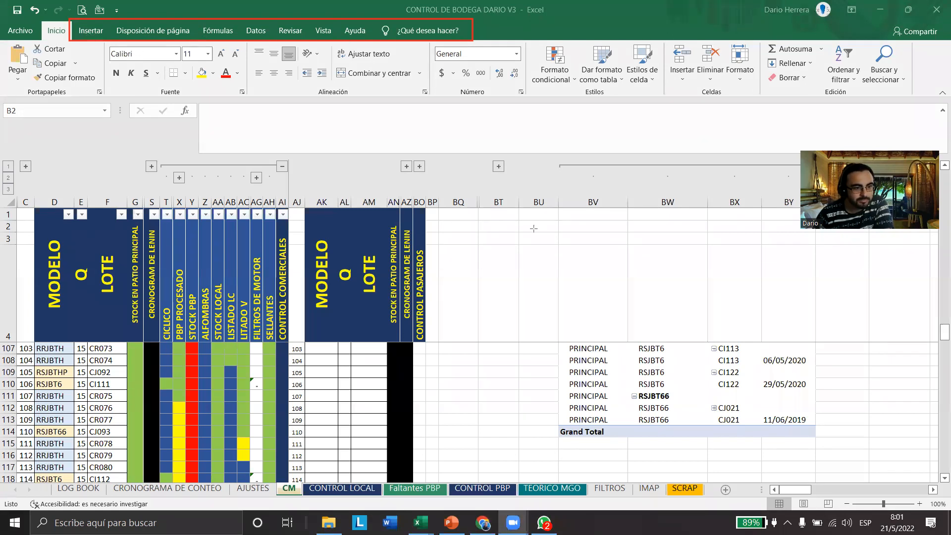
Display the insert commands and mark Tabla dinámica, Tabla, Gráficos recomendados and Gráfico dinámico with red annotation arrows
left_click(90, 30)
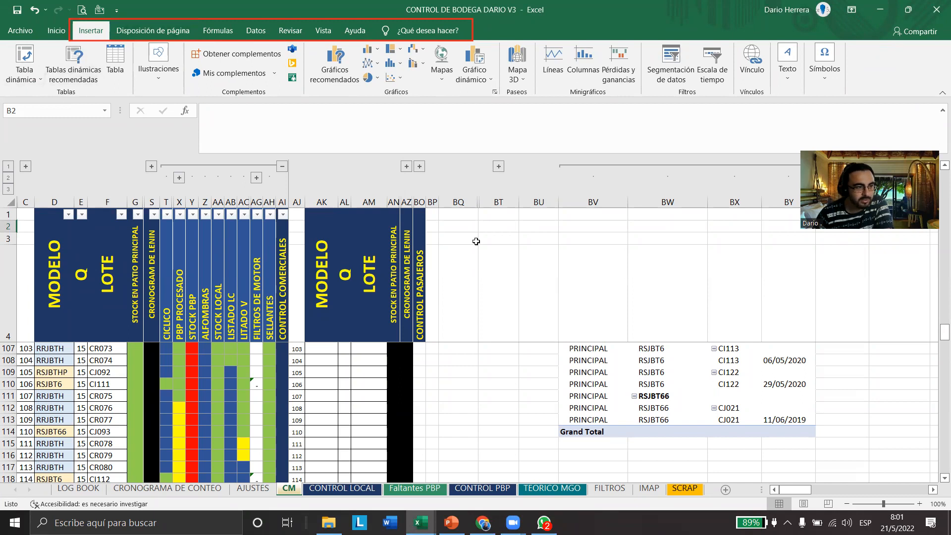
left_click_drag(39, 144, 22, 89)
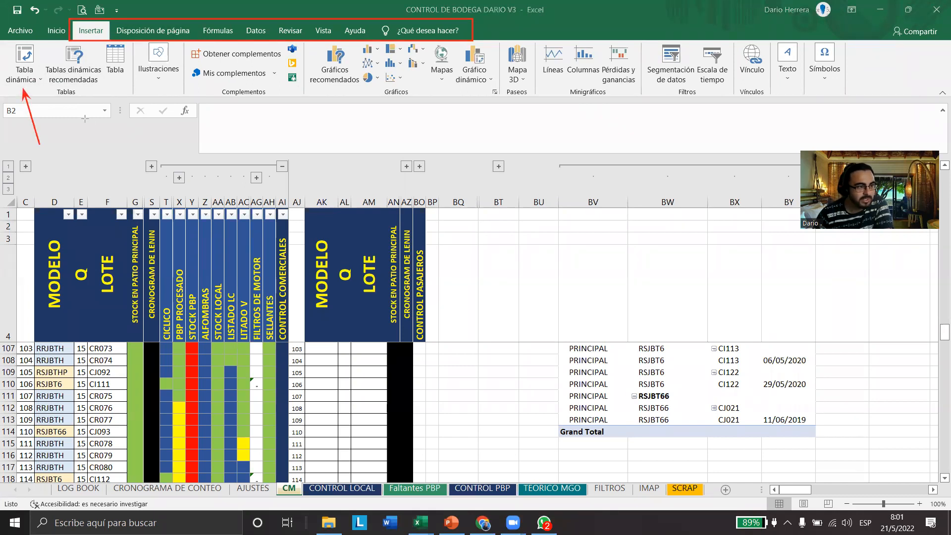
left_click_drag(110, 140, 113, 88)
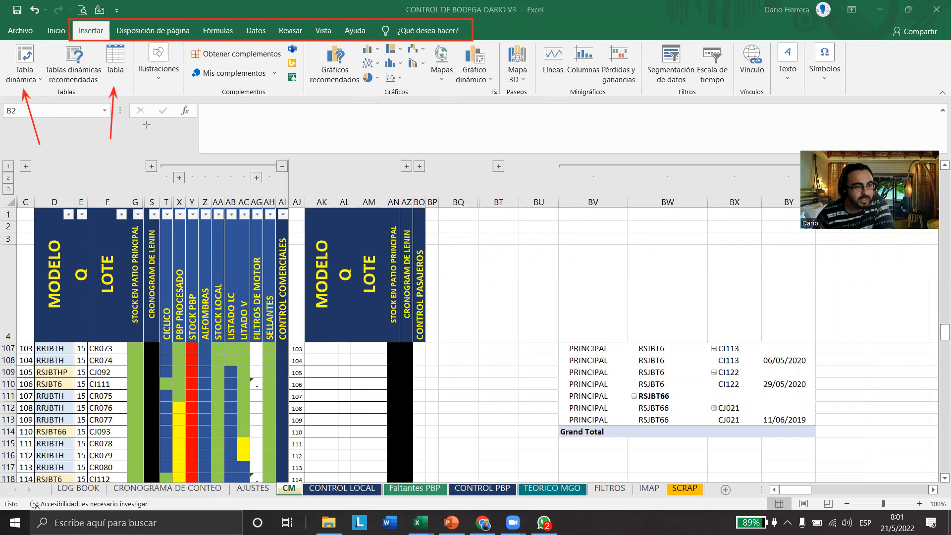
left_click_drag(273, 136, 349, 91)
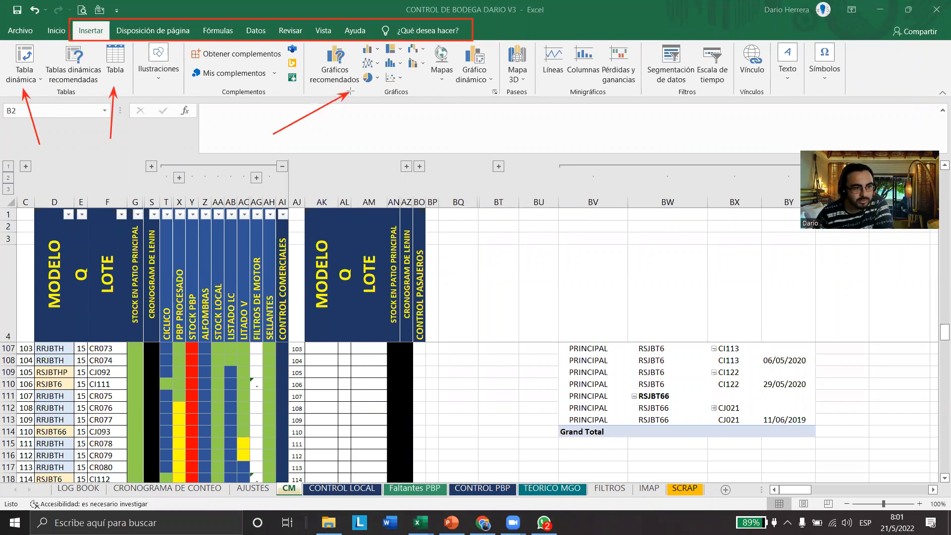
left_click_drag(457, 135, 472, 92)
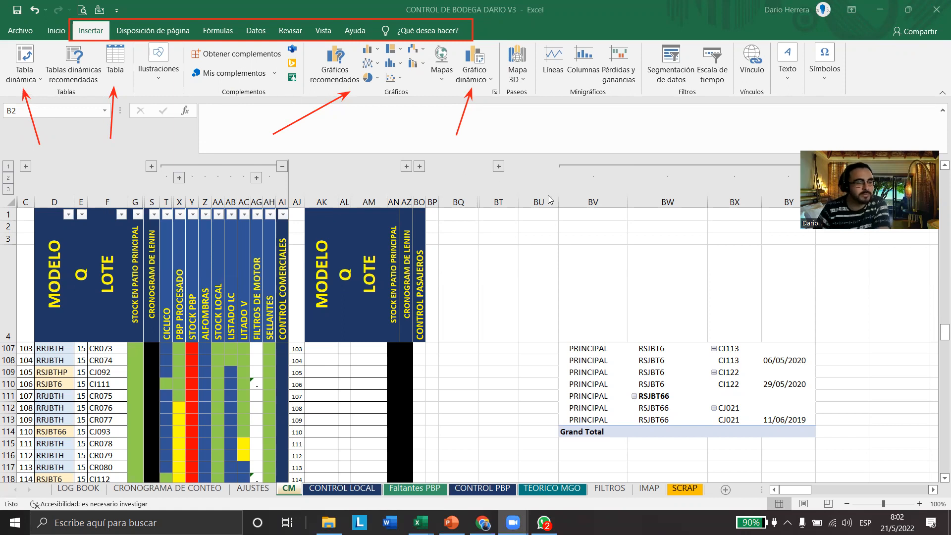
Examine the available illustration shapes and the SmartArt graphic choices without inserting any
left_click(171, 89)
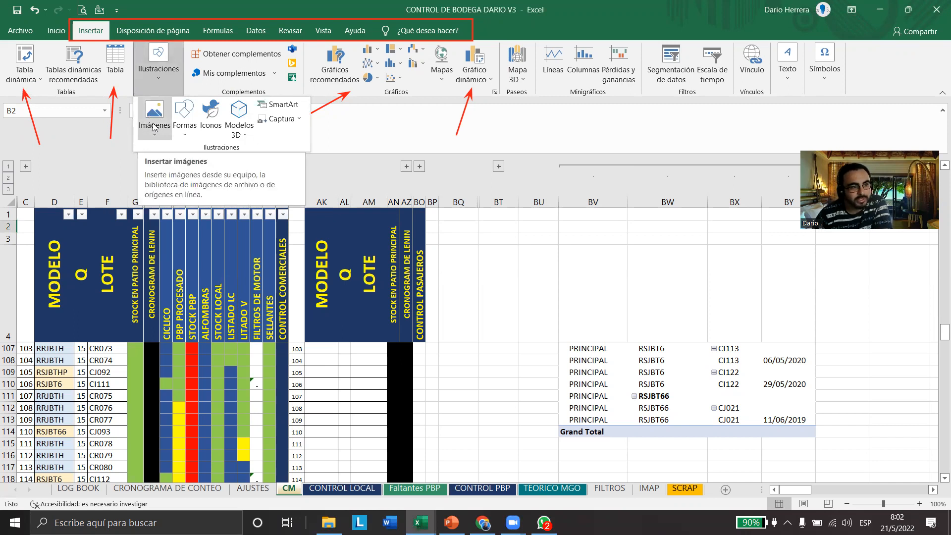
left_click(184, 119)
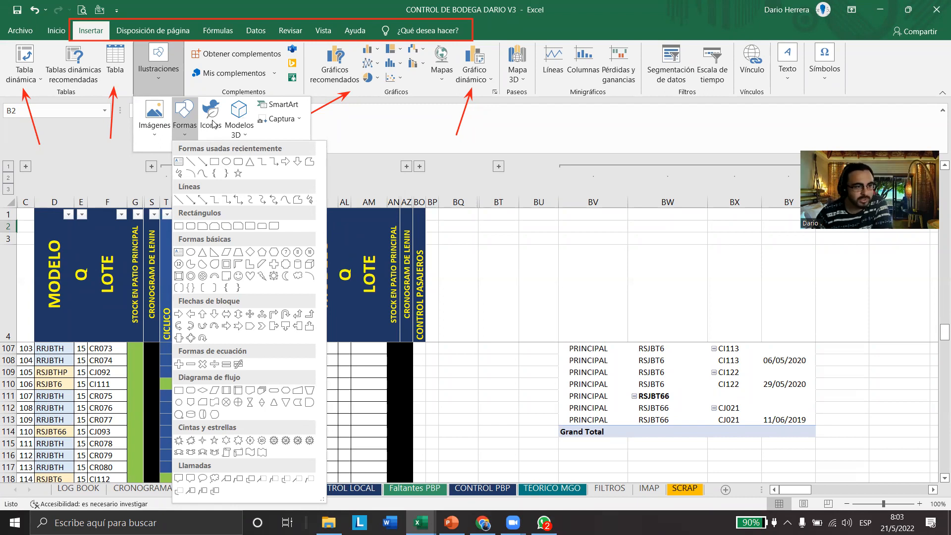
left_click(272, 109)
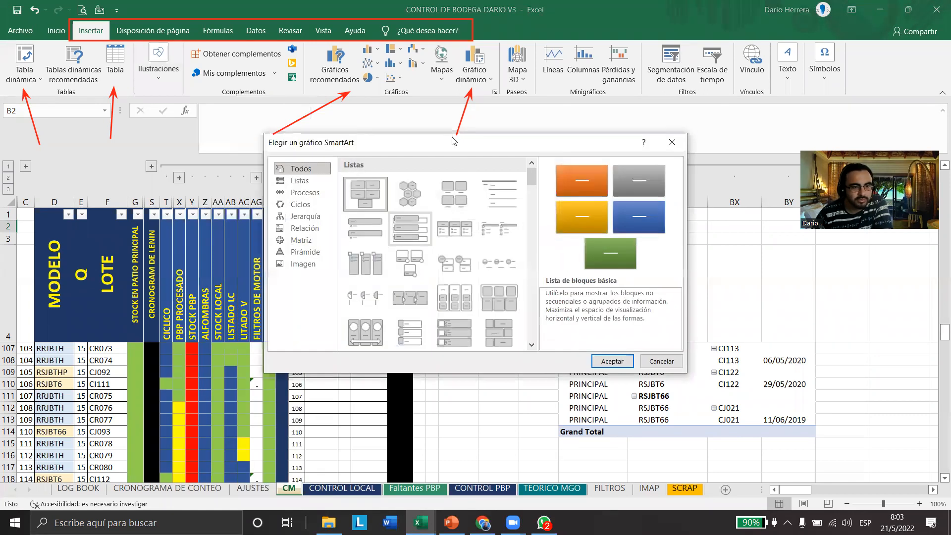
left_click_drag(469, 146, 356, 160)
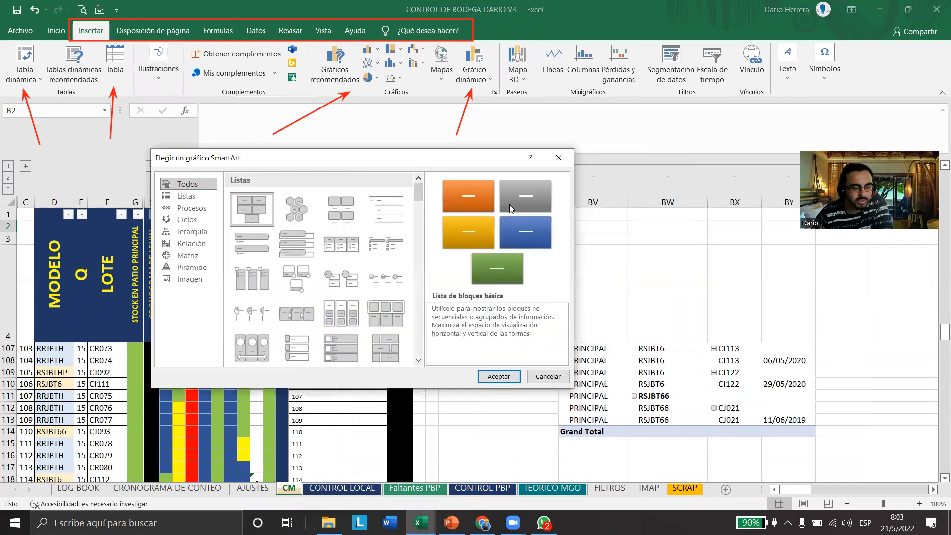
left_click(559, 159)
Insert a screen clipping of the 5S cover picture from the PowerPoint slide into the CM sheet
left_click(173, 74)
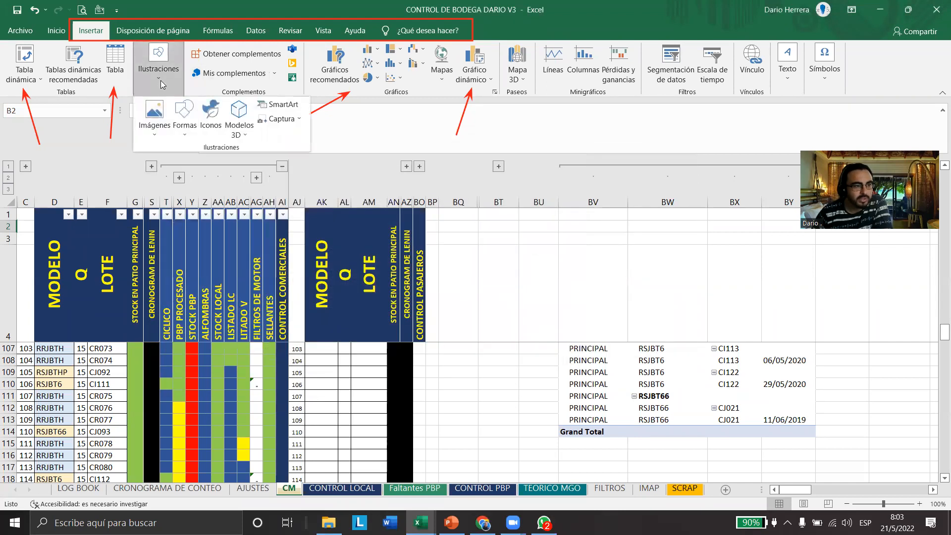
left_click(294, 121)
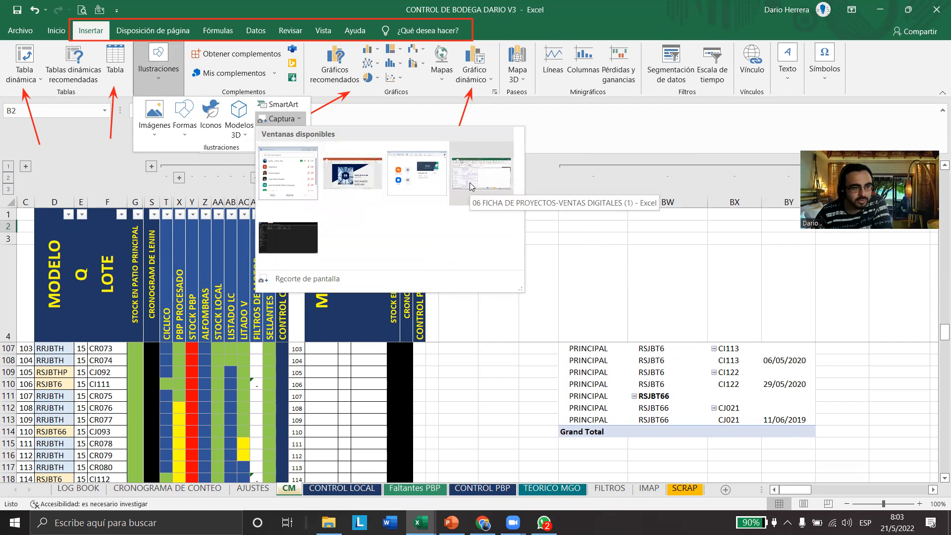
left_click(297, 279)
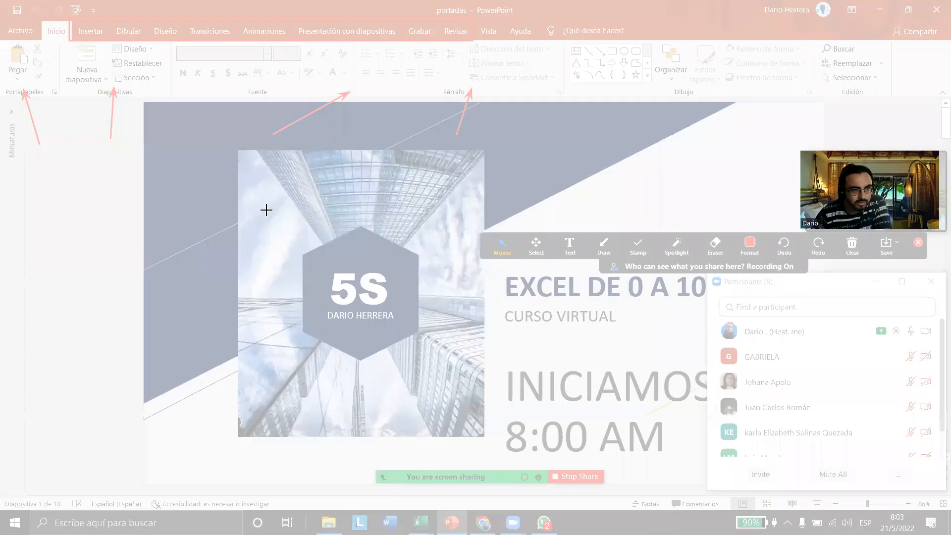
left_click_drag(239, 258, 466, 394)
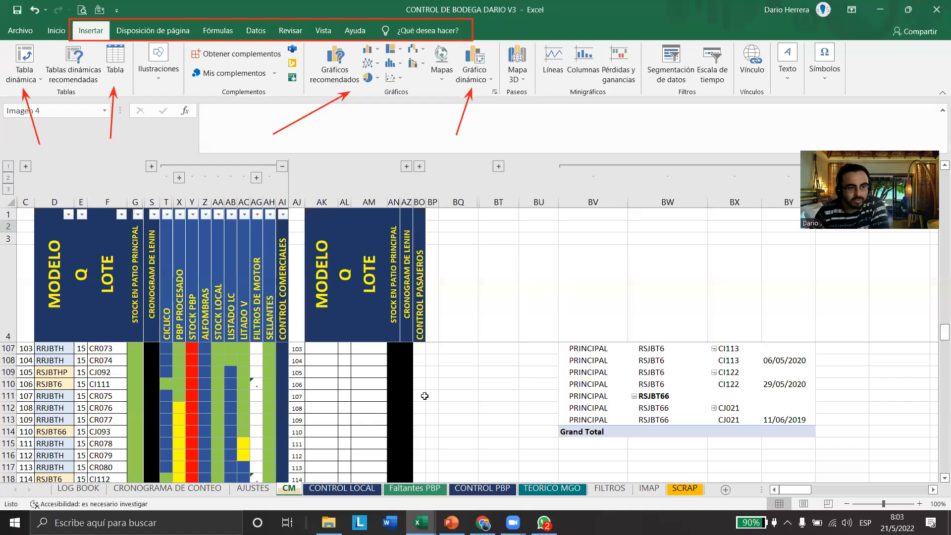
Move the inserted 5S clipping across the CM sheet's header area, and delete it
left_click_drag(160, 296, 381, 278)
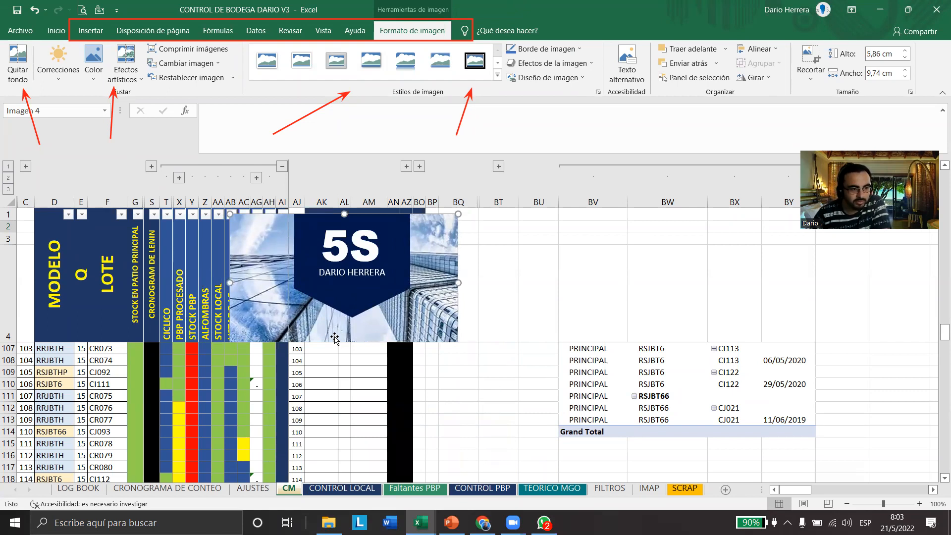
left_click_drag(335, 339, 394, 300)
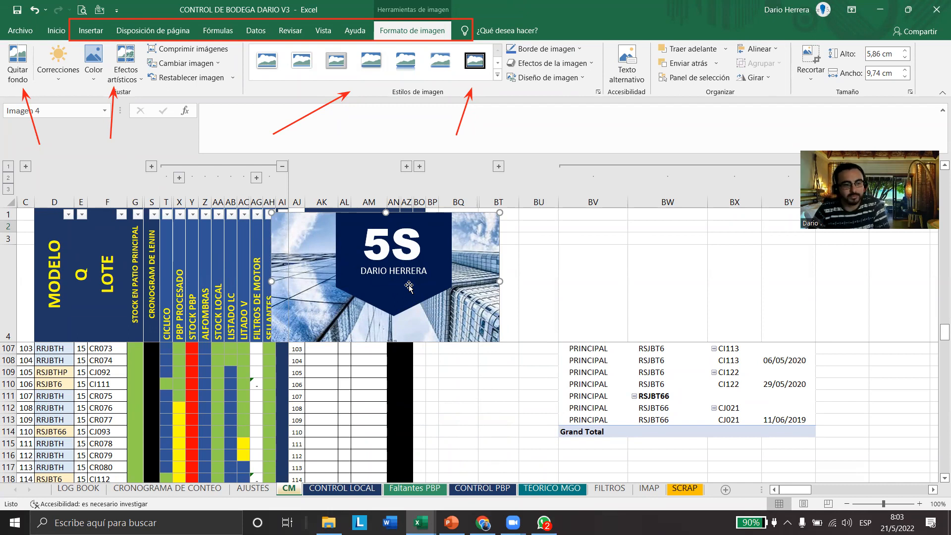
key("Delete")
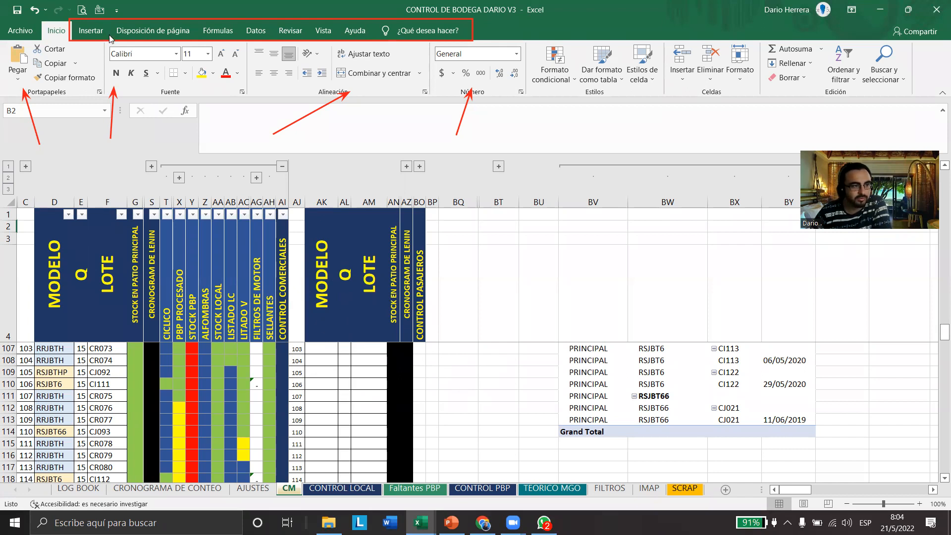
Examine the gallery of predefined equations among the symbols that can be inserted
left_click(90, 30)
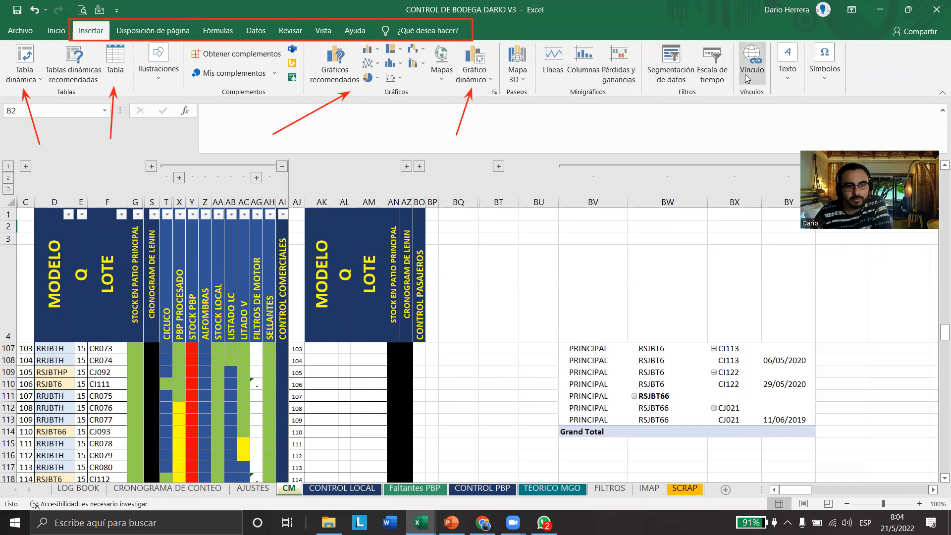
left_click(827, 79)
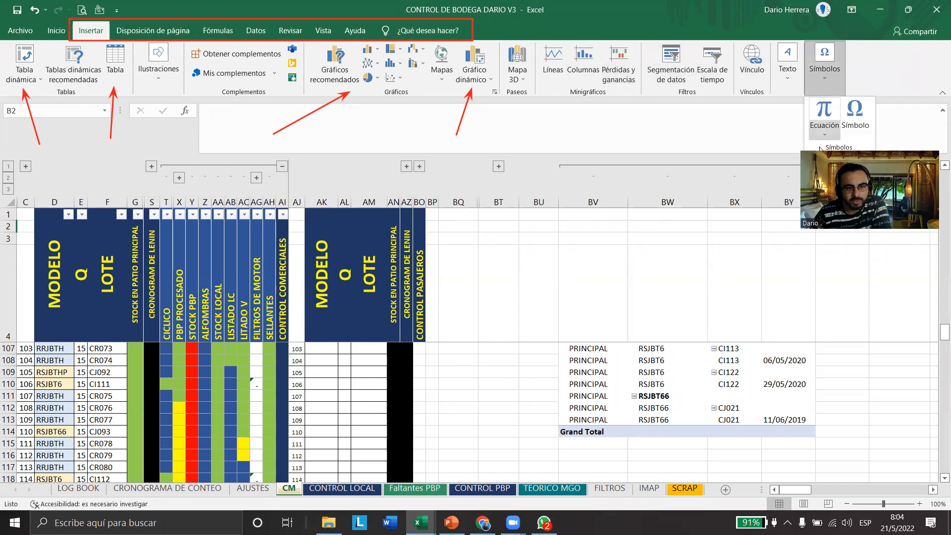
left_click(826, 73)
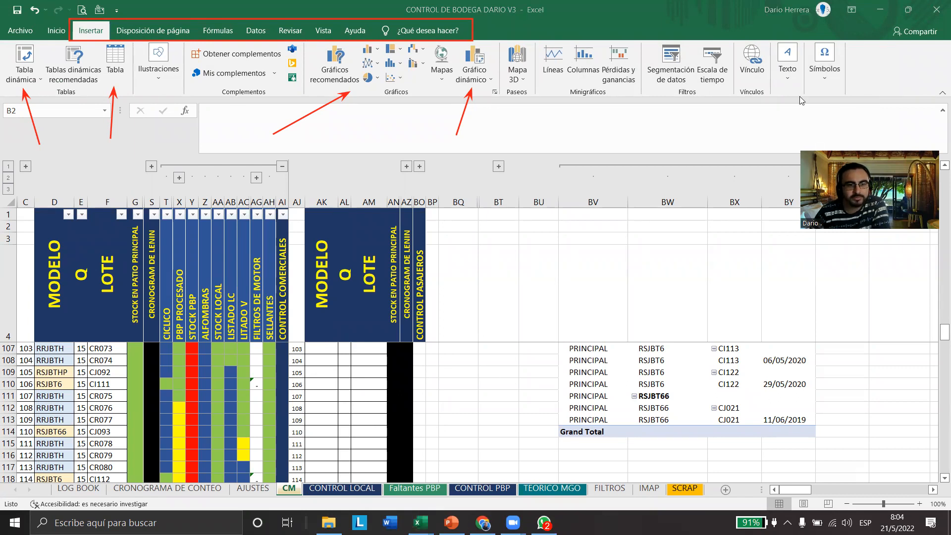
left_click(826, 73)
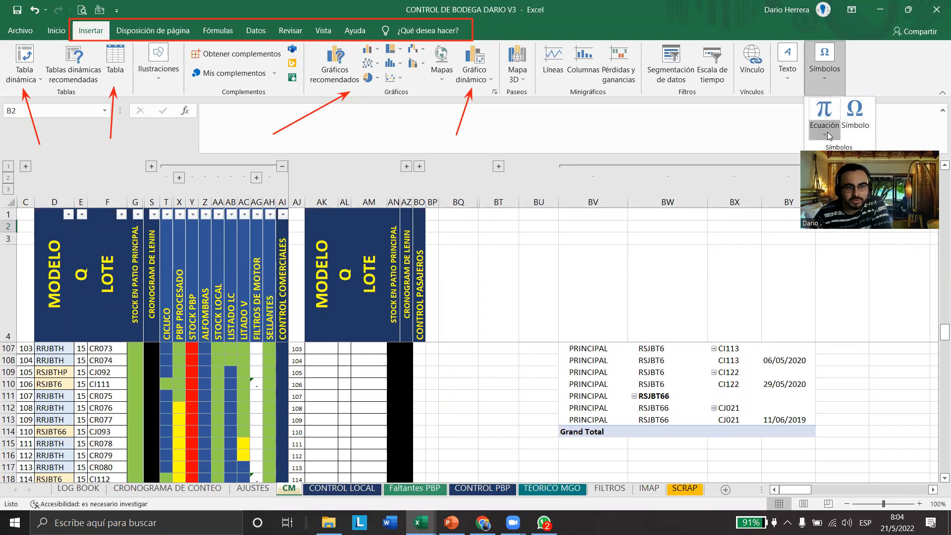
left_click(828, 132)
scroll(813, 293, "down", 3)
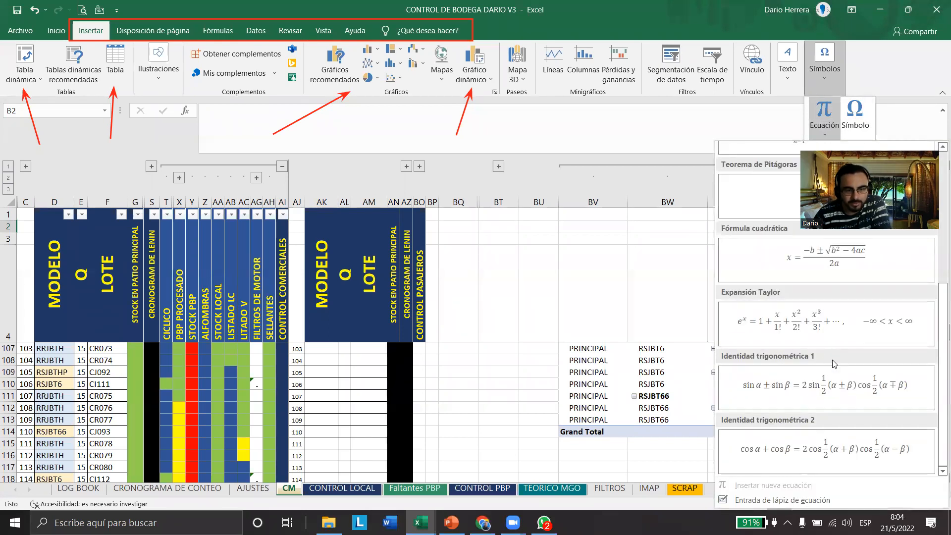
scroll(813, 460, "up", 3)
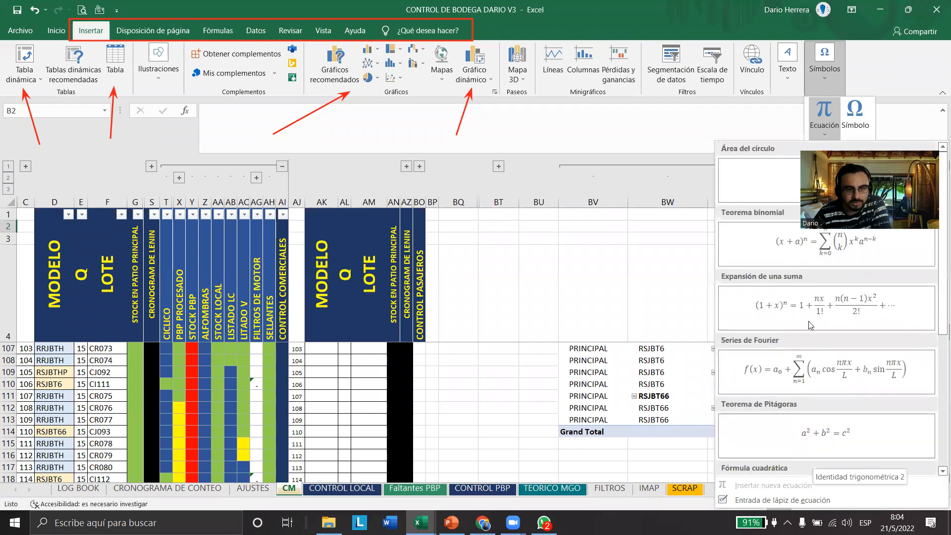
Examine the symbols available for insertion, from basic Latin letters through currency signs and circled numbers, without inserting any
left_click(862, 132)
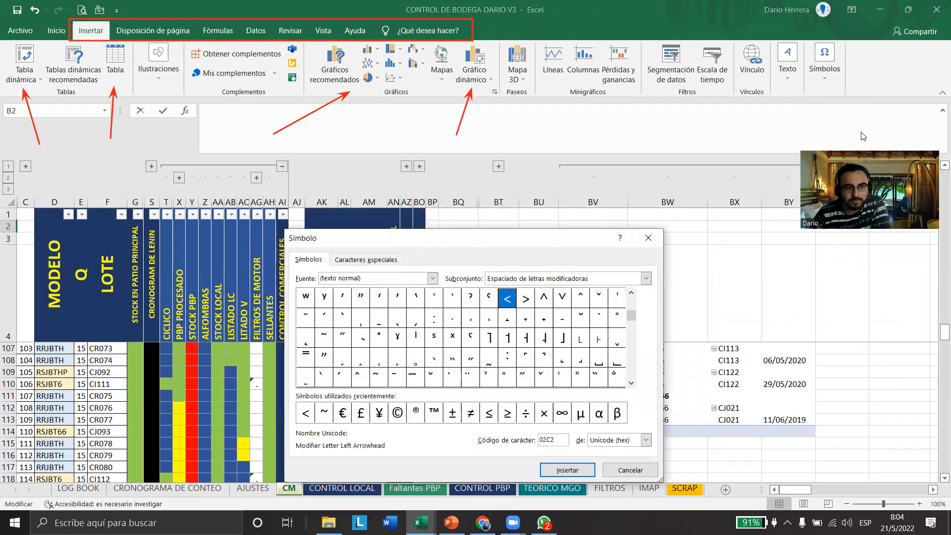
left_click_drag(443, 237, 288, 120)
left_click_drag(484, 198, 483, 184)
left_click(482, 266)
scroll(477, 270, "down", 10)
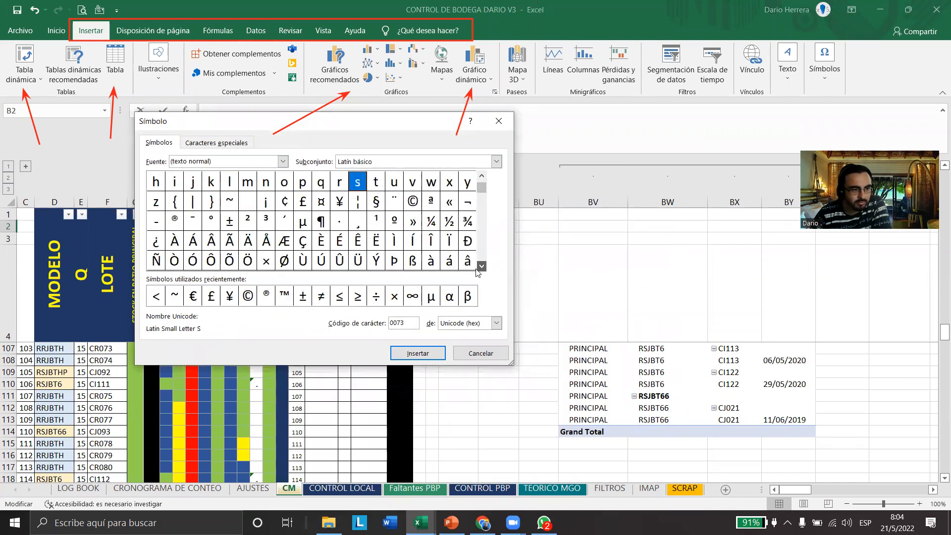
scroll(478, 272, "down", 15)
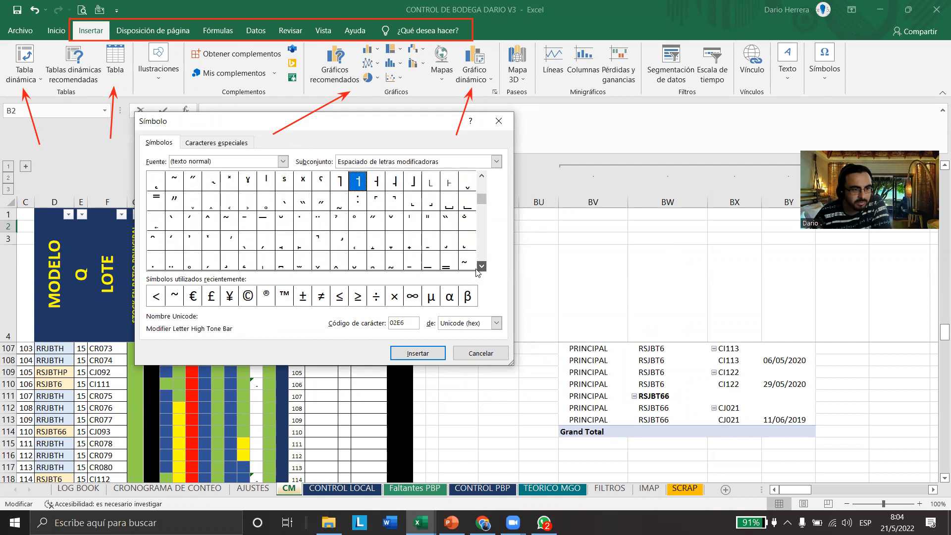
scroll(477, 271, "down", 20)
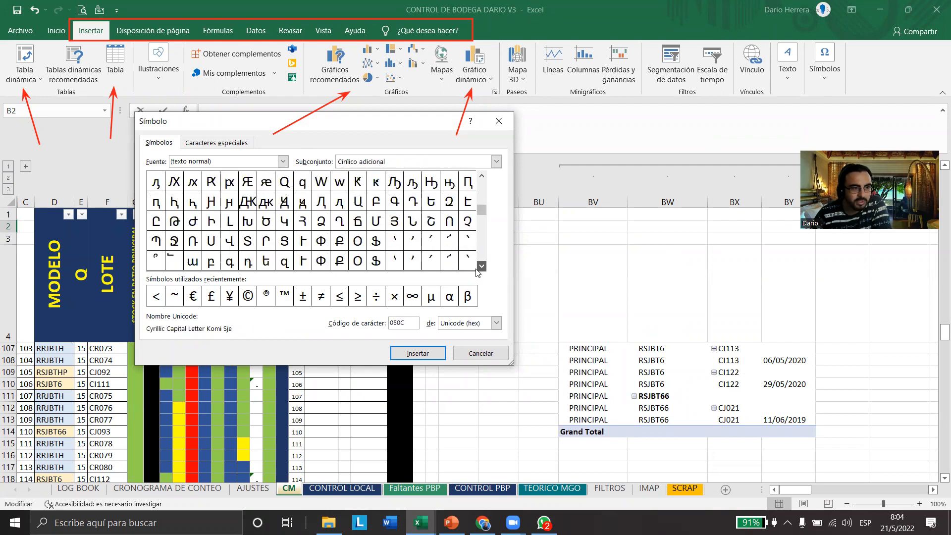
scroll(477, 271, "down", 20)
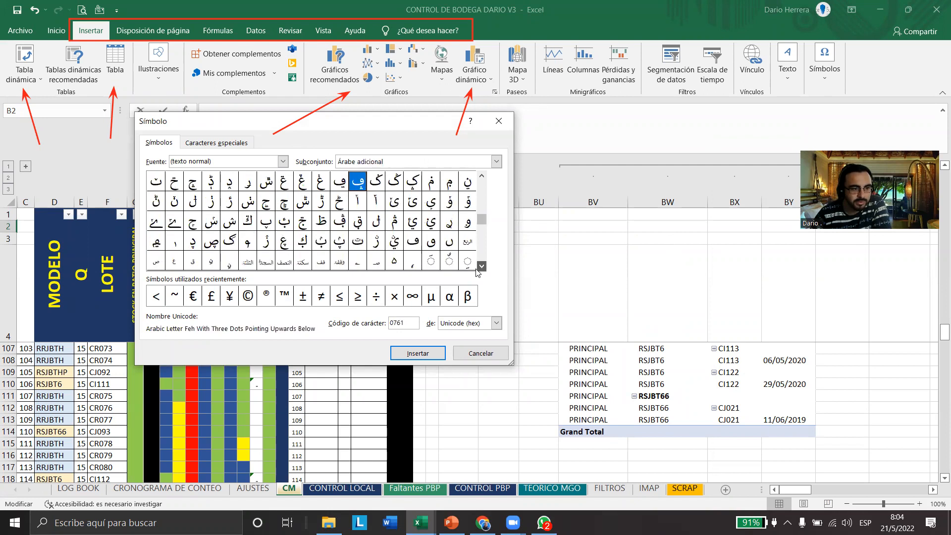
scroll(477, 271, "down", 8)
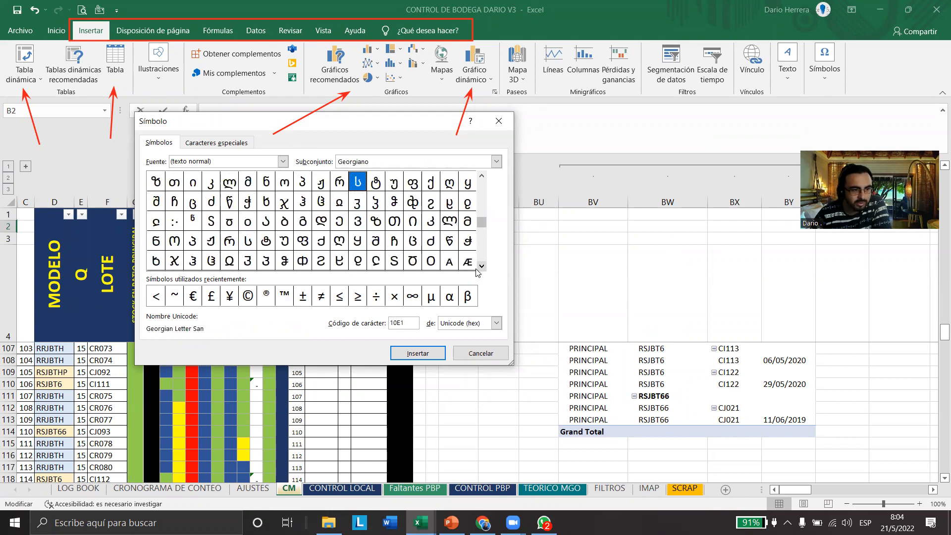
scroll(477, 271, "down", 5)
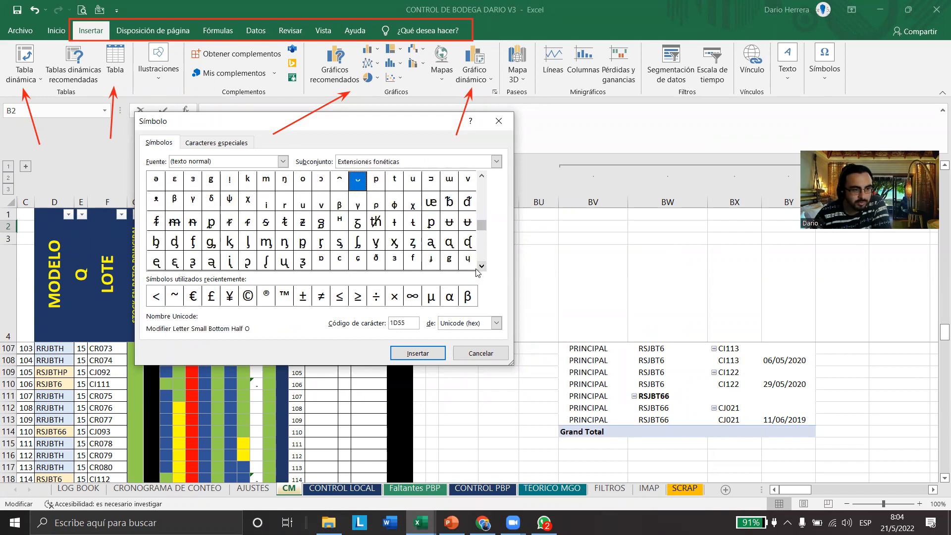
scroll(477, 271, "down", 4)
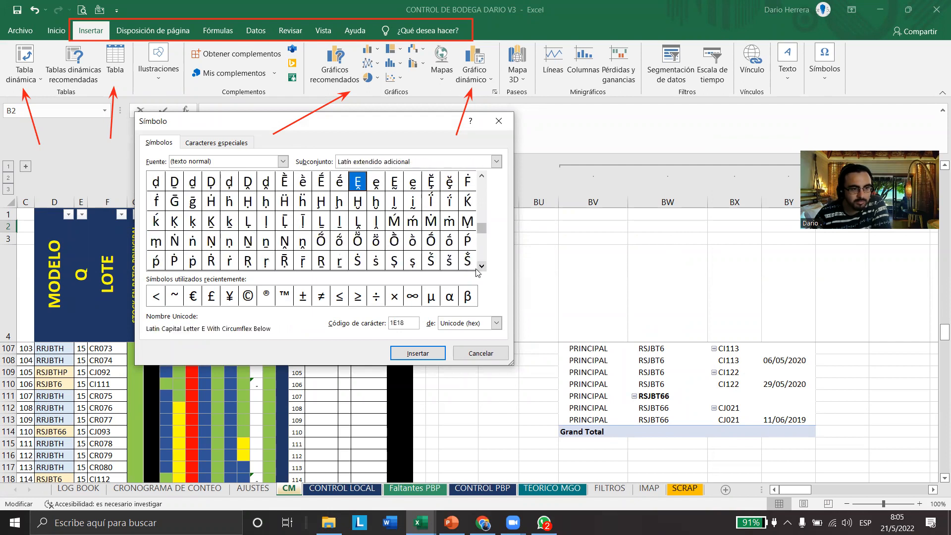
scroll(477, 272, "down", 3)
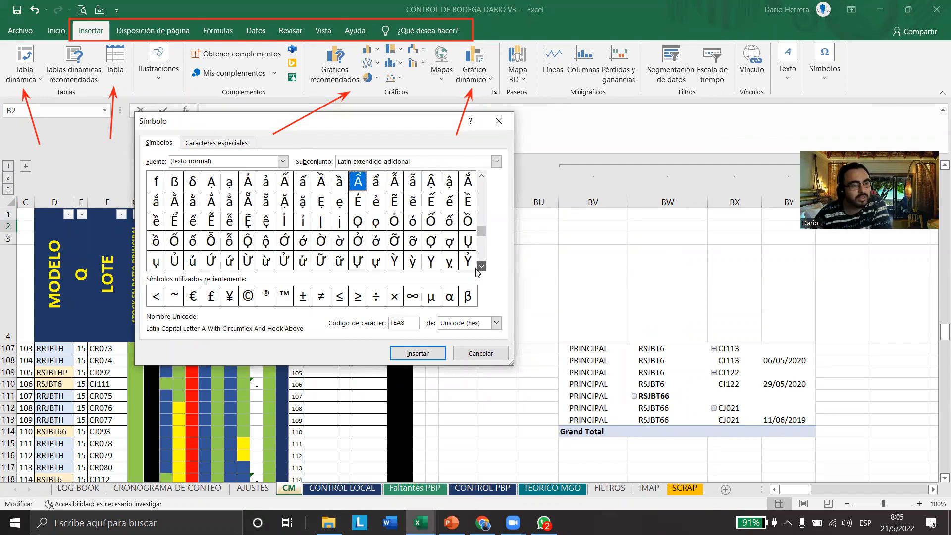
scroll(477, 271, "down", 4)
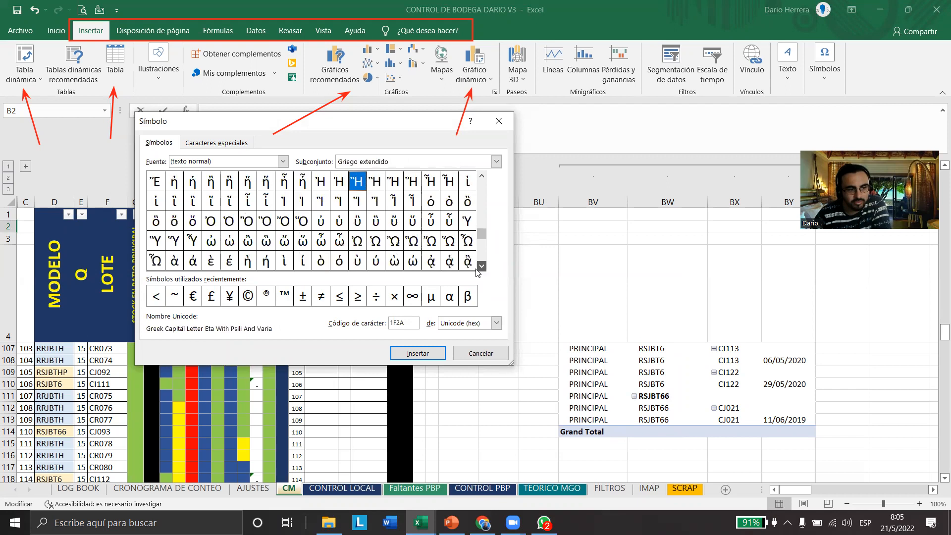
scroll(477, 272, "down", 5)
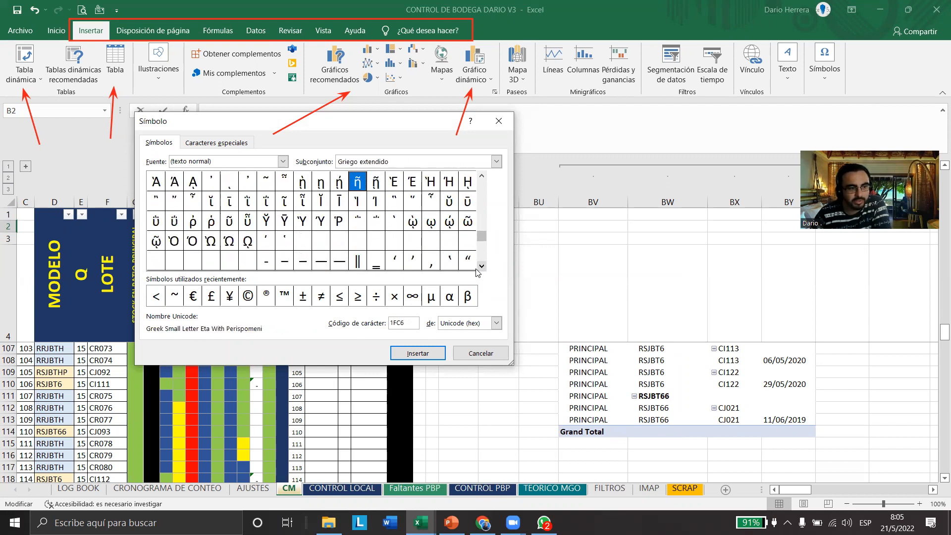
scroll(477, 271, "down", 10)
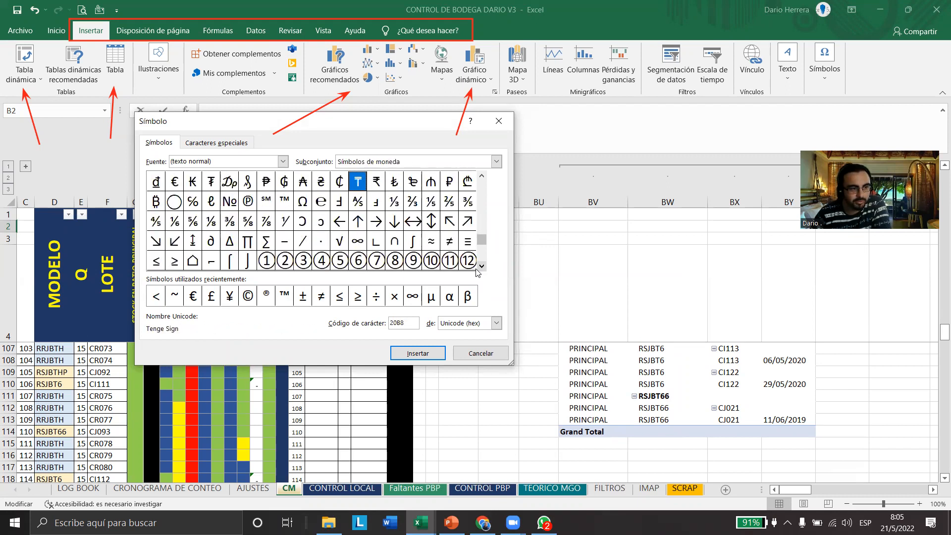
scroll(478, 271, "down", 10)
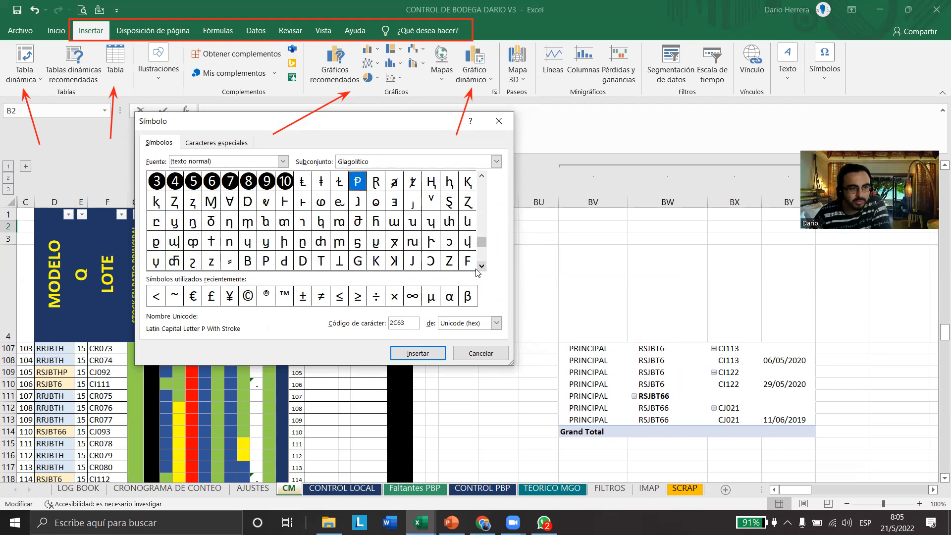
left_click(465, 354)
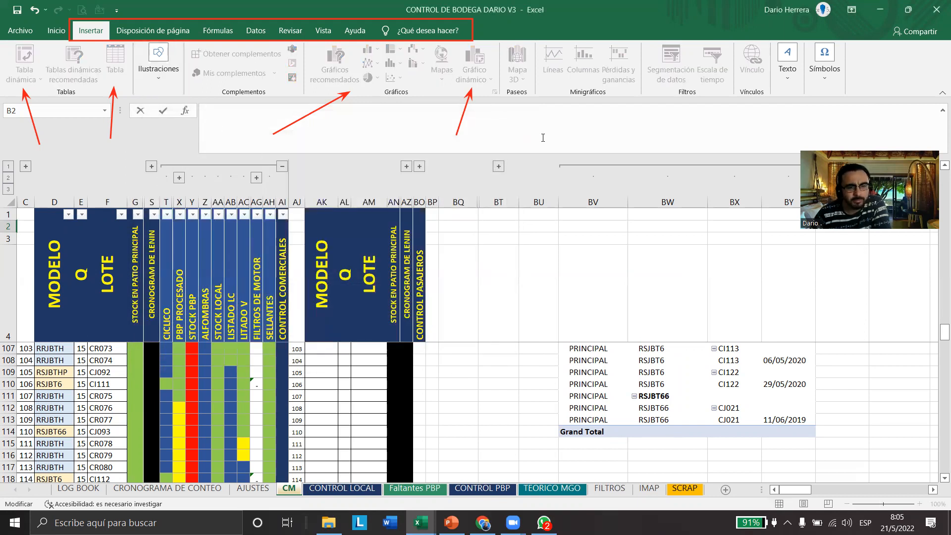
Examine the CM sheet's print preview, and outline the page setup and print scaling commands with a red rectangle
left_click(155, 33)
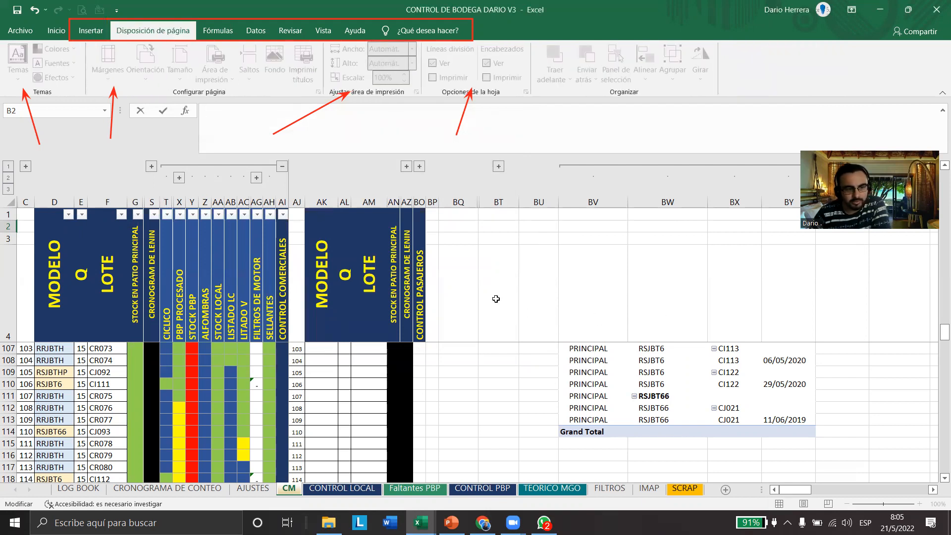
left_click(437, 393)
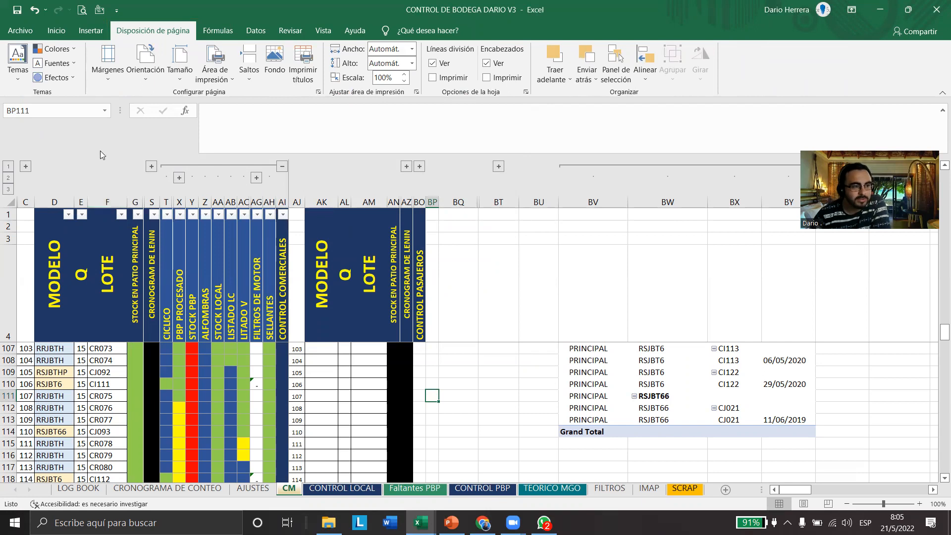
left_click(91, 30)
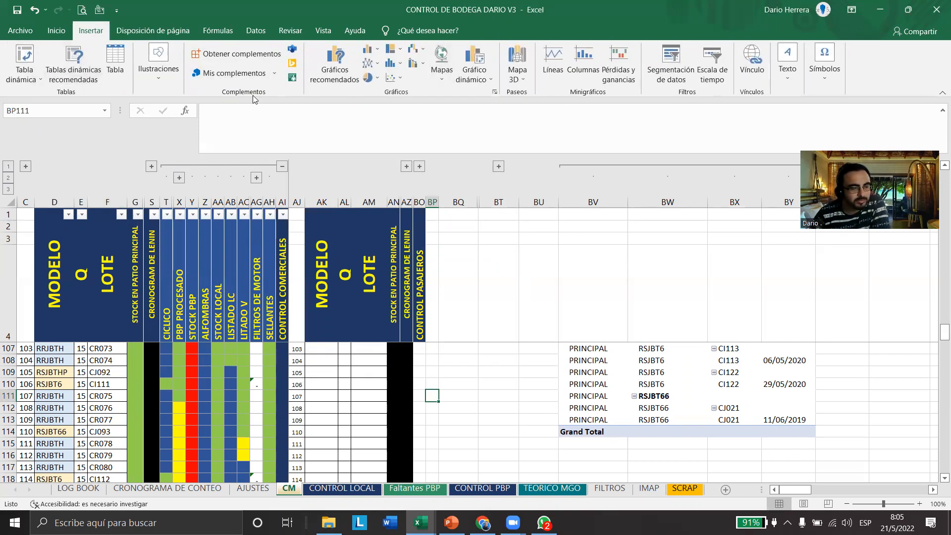
left_click(155, 37)
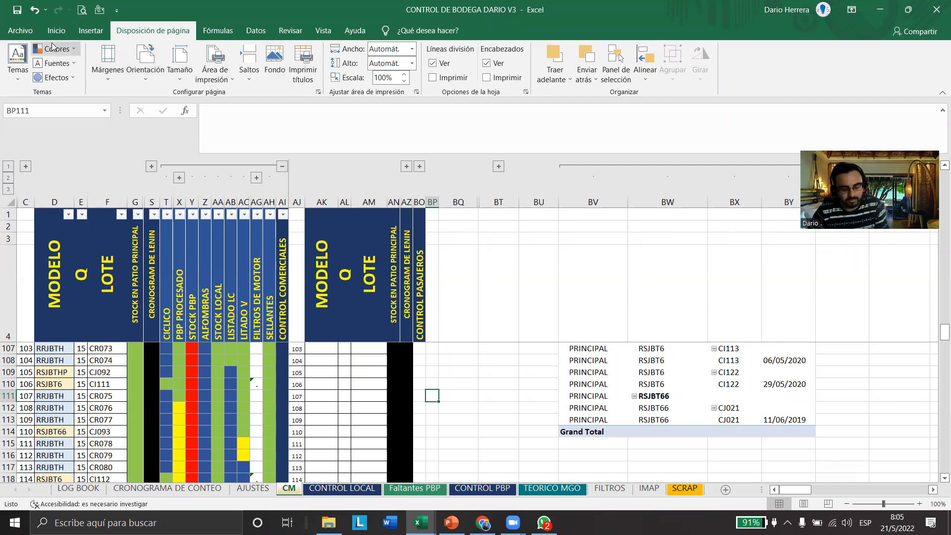
key("ctrl+p")
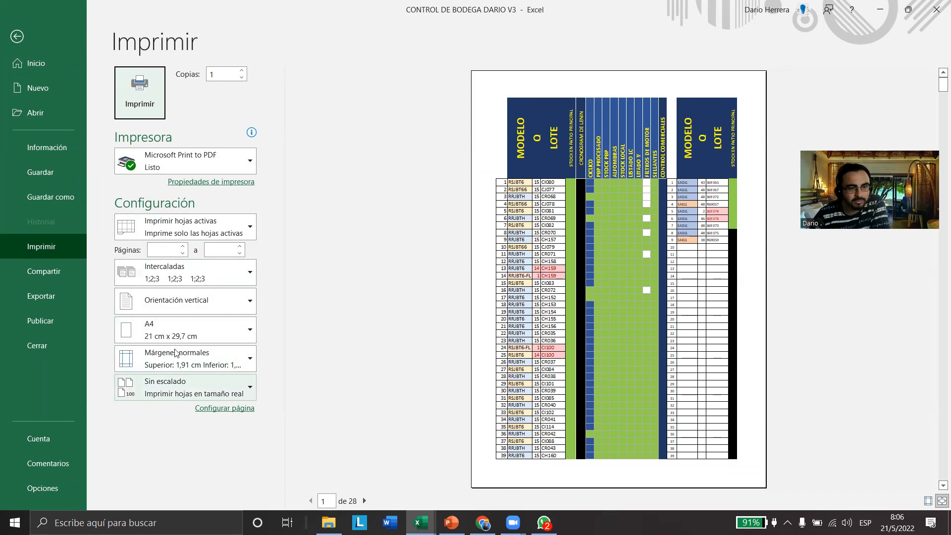
left_click(17, 37)
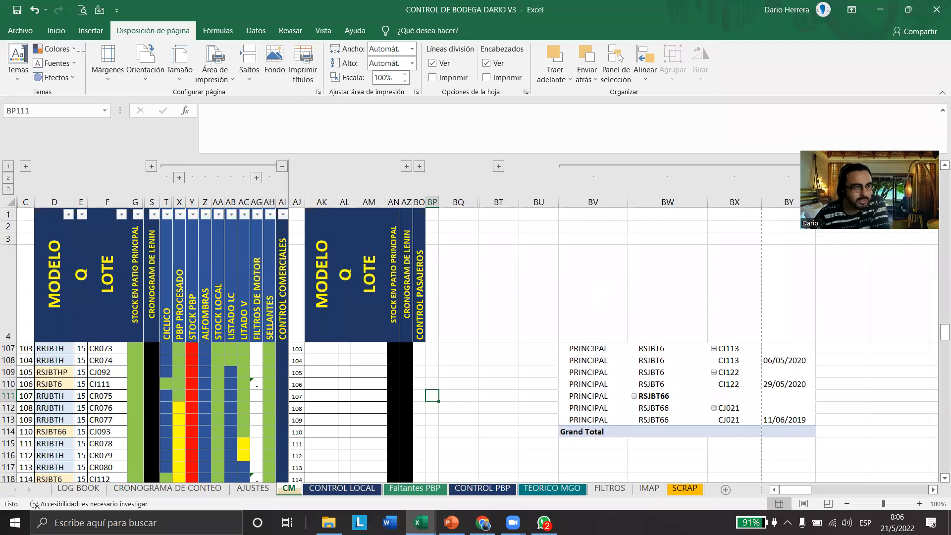
mouse_move(82, 40)
left_mouse_down()
mouse_move(276, 111)
mouse_move(428, 102)
mouse_move(419, 102)
left_mouse_up()
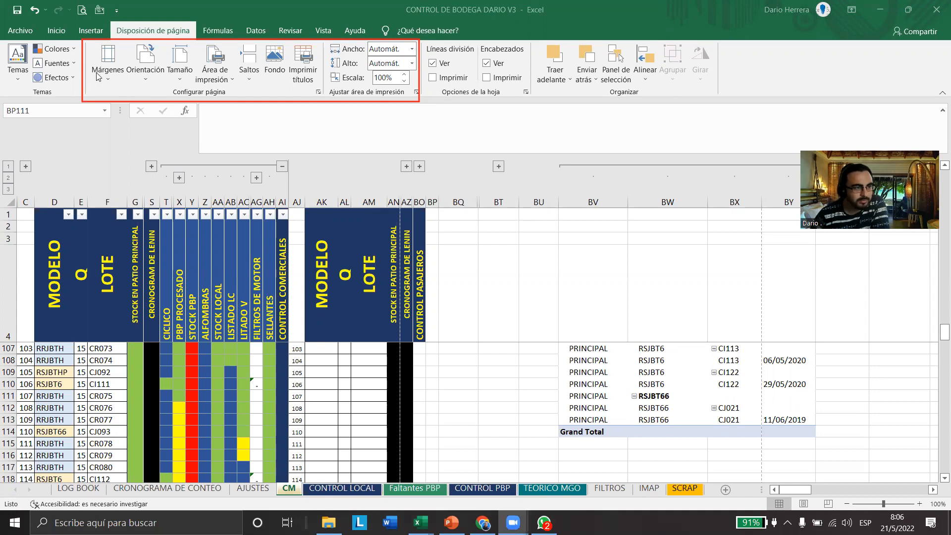
Examine the preset page margins and the available paper sizes for the CM sheet without changing them
left_click(110, 81)
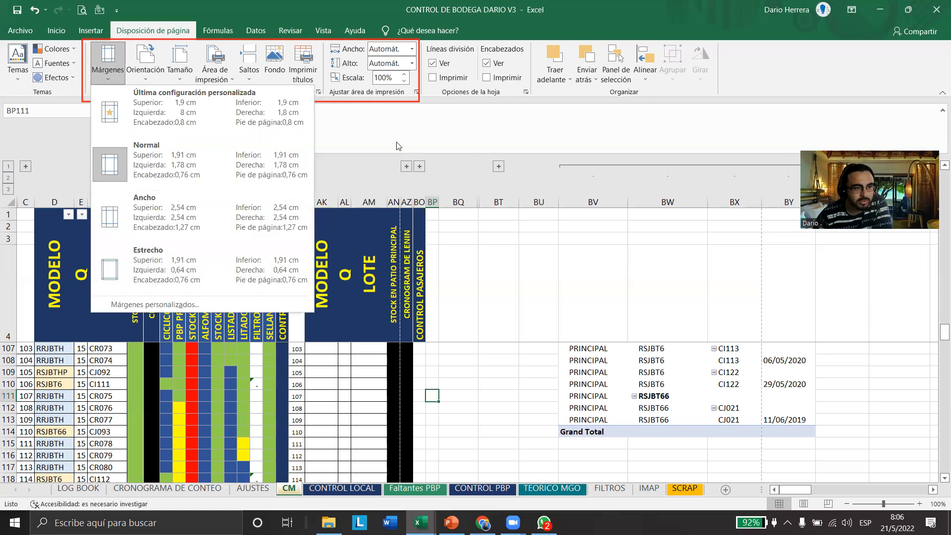
left_click(177, 262)
left_click(174, 81)
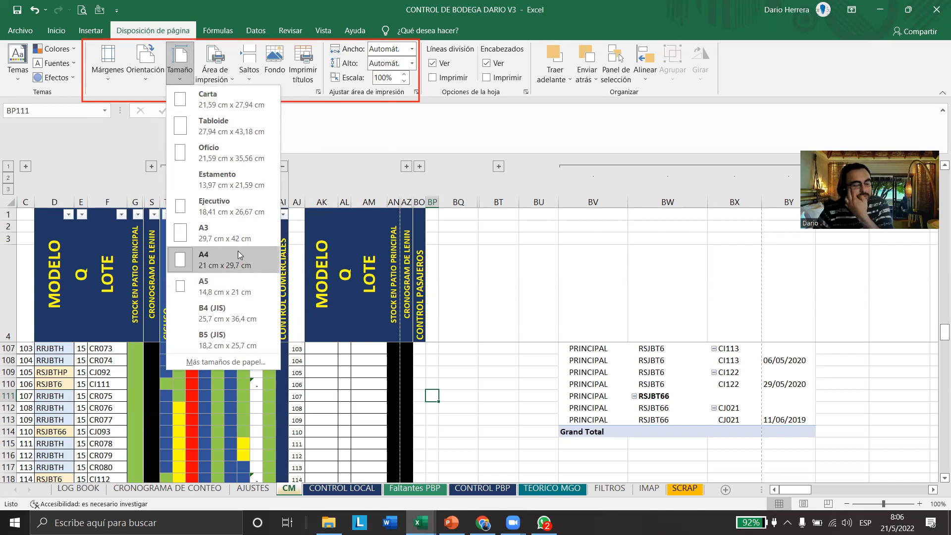
left_click(106, 74)
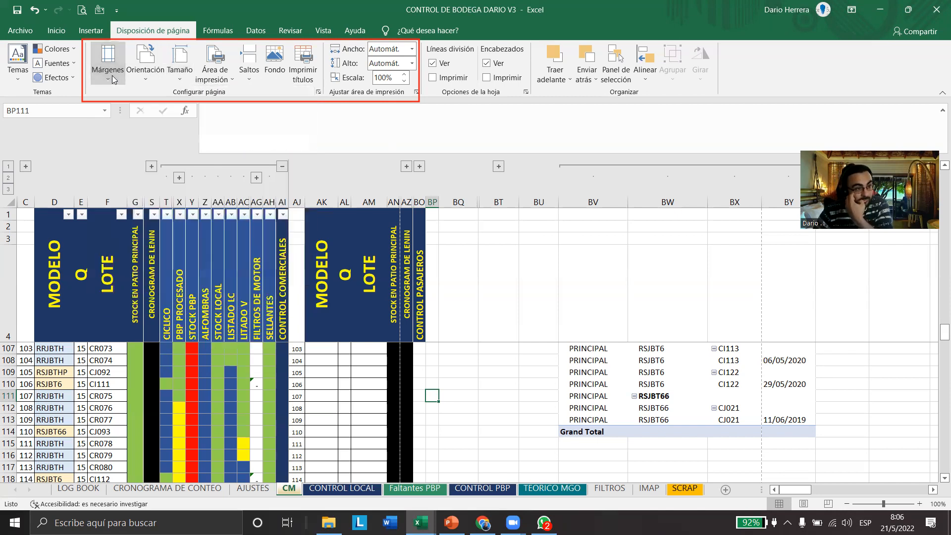
Open the custom margins settings, and highlight the four edges of the page diagram and the Superior margin label
left_click(107, 67)
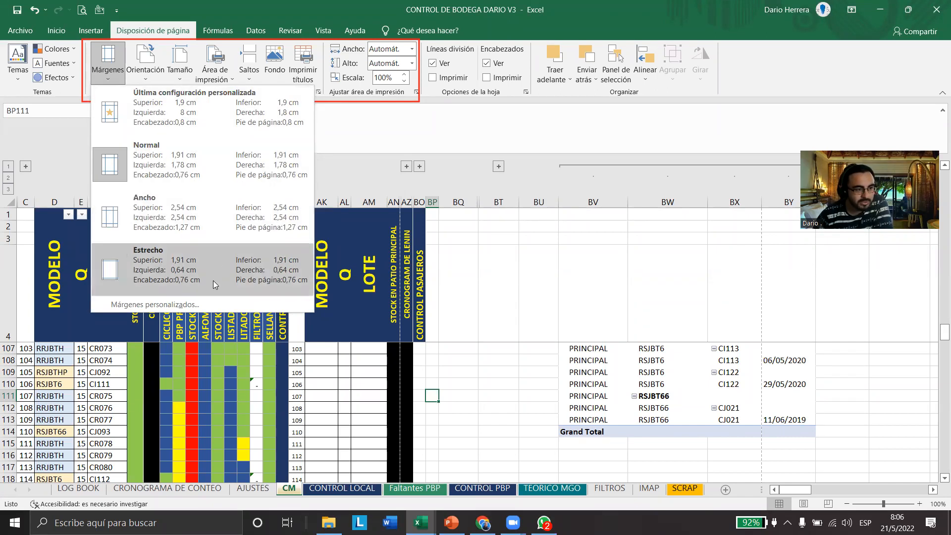
left_click(144, 307)
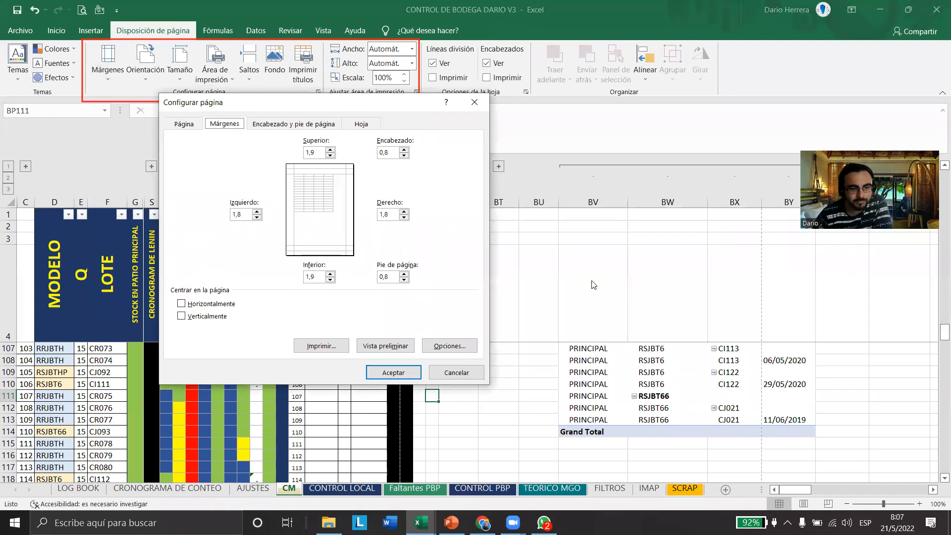
left_click_drag(351, 169, 350, 257)
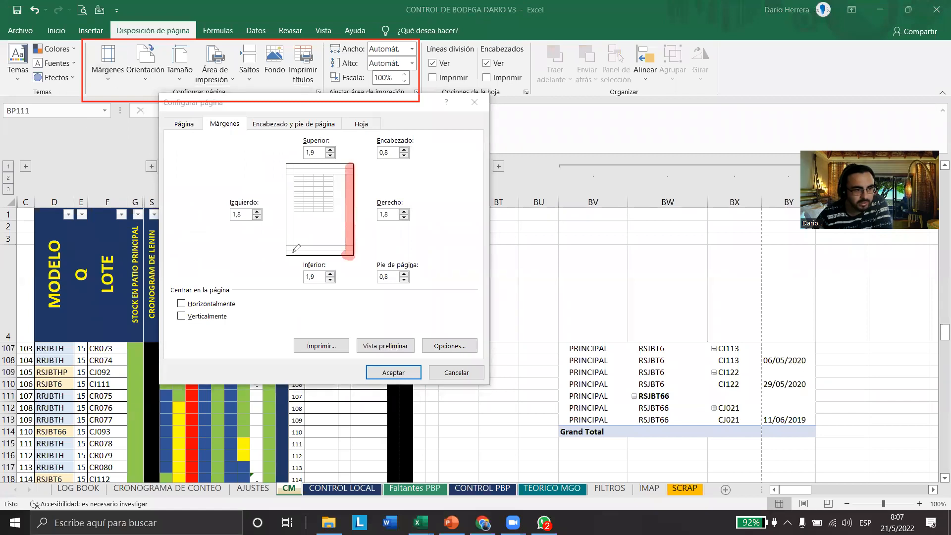
left_click_drag(286, 254, 358, 255)
mouse_move(290, 255)
left_mouse_down()
mouse_move(289, 168)
mouse_move(354, 168)
left_mouse_up()
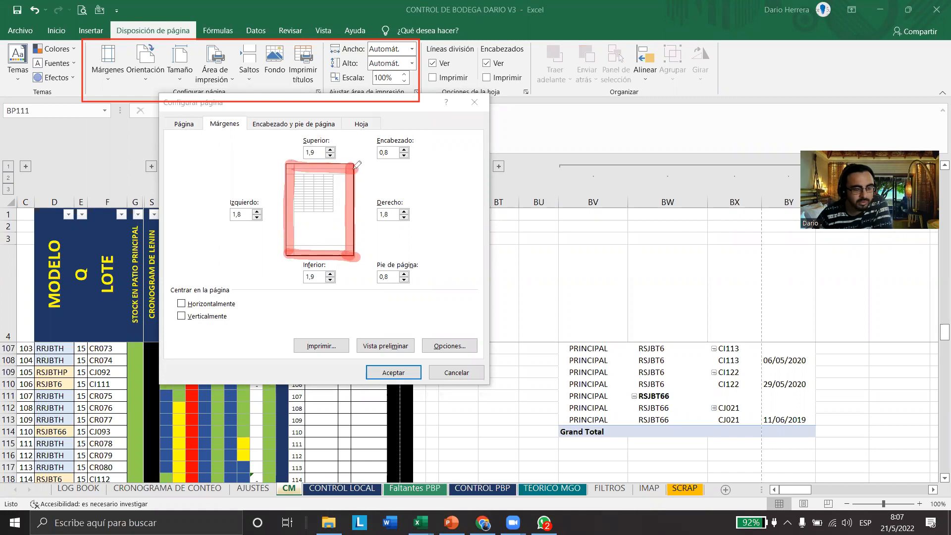
left_click_drag(296, 137, 333, 134)
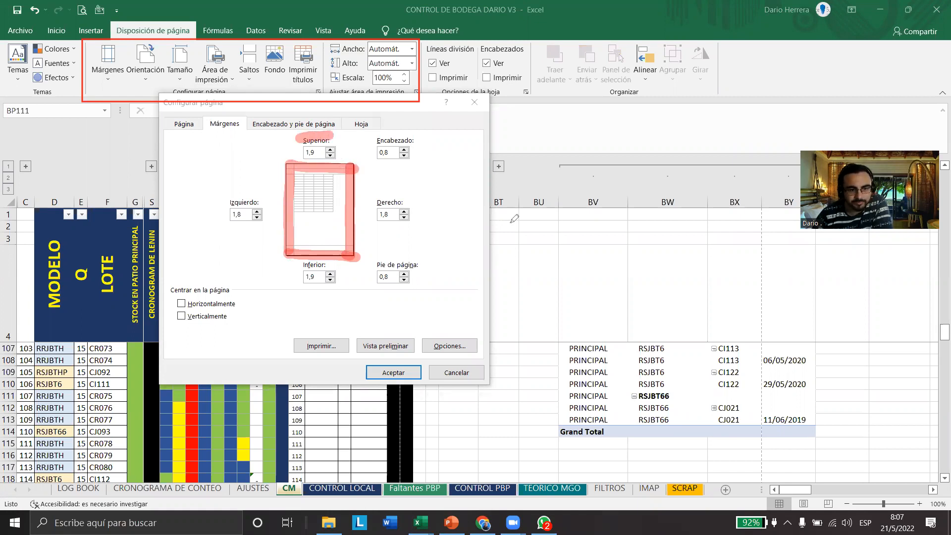
Highlight the page diagram's header and footer areas along with the Superior, Encabezado, Inferior and Pie de página margin settings
mouse_move(286, 163)
left_mouse_down()
mouse_move(355, 163)
mouse_move(425, 141)
left_mouse_up()
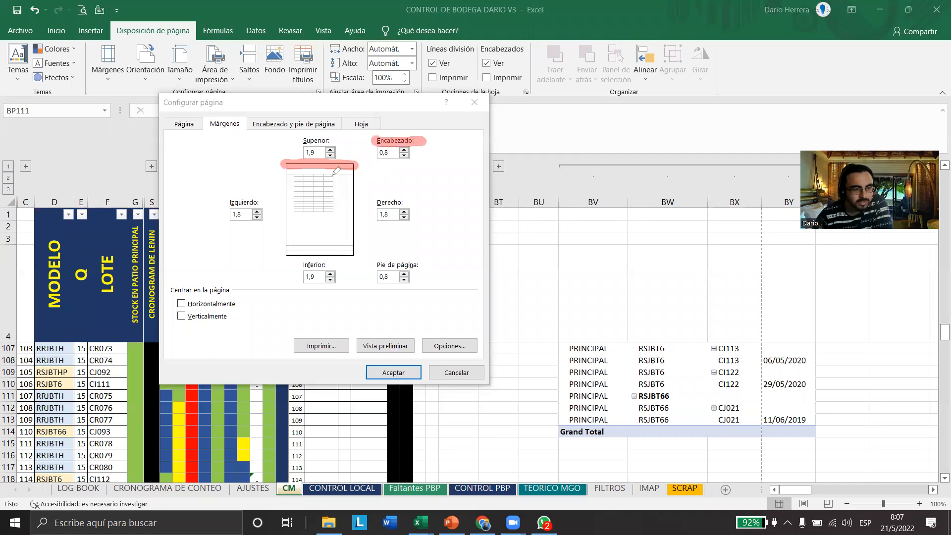
left_click_drag(287, 172, 359, 172)
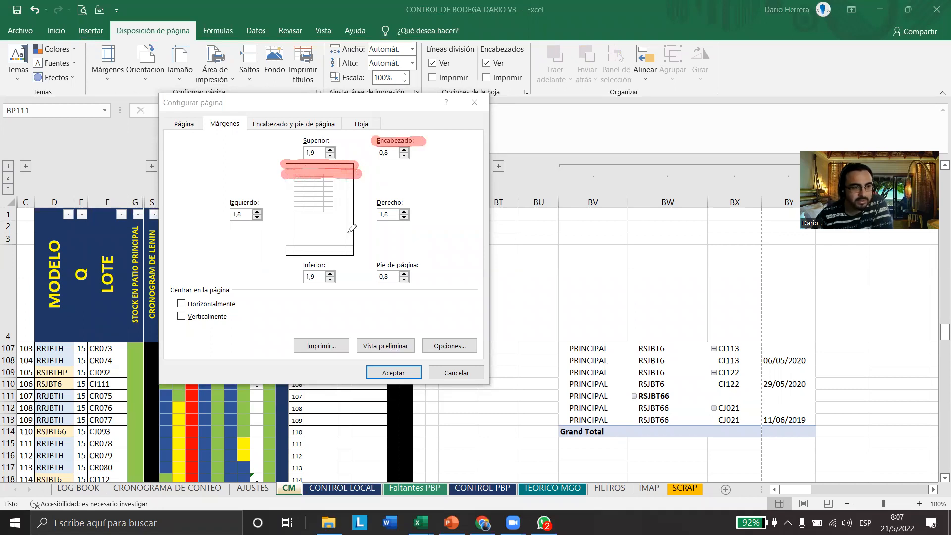
left_click_drag(312, 141, 329, 117)
left_click_drag(405, 137, 429, 115)
left_click_drag(279, 161, 282, 145)
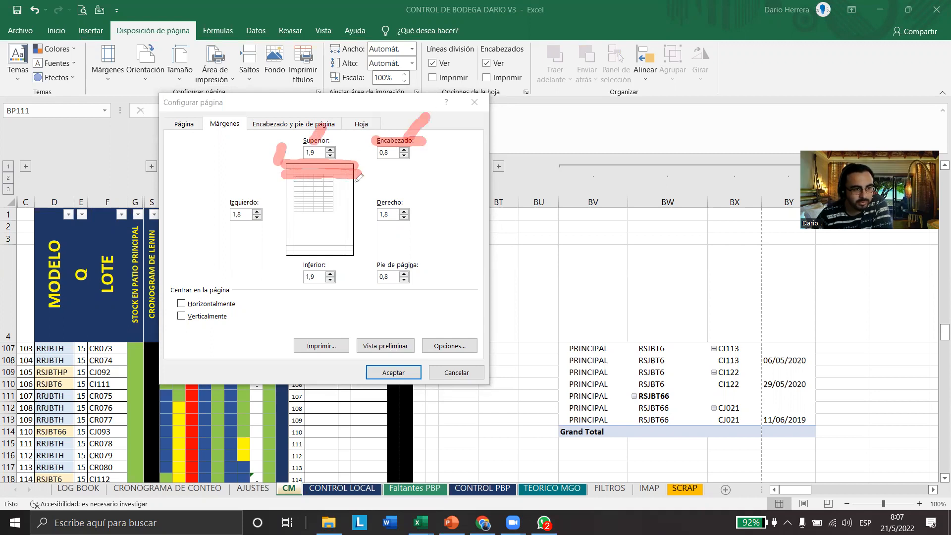
left_click_drag(359, 172, 366, 191)
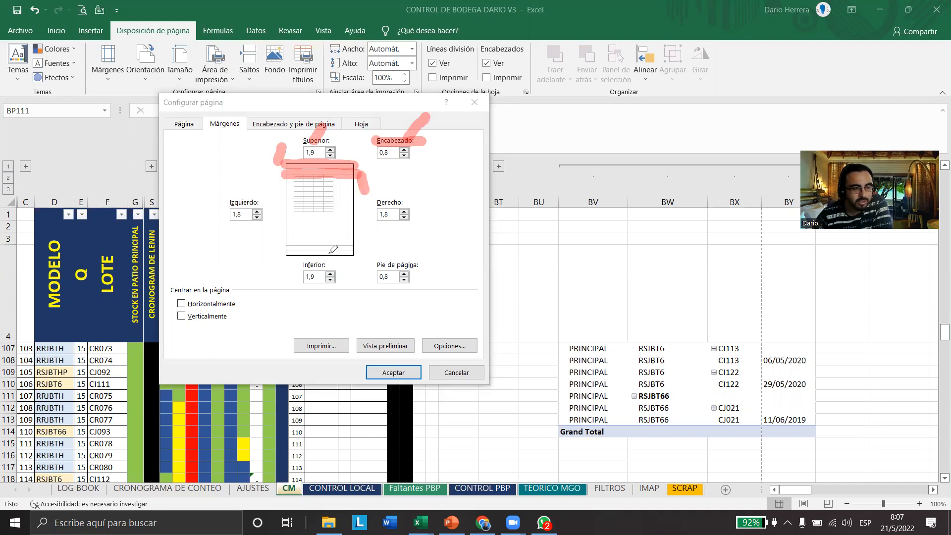
mouse_move(285, 253)
left_mouse_down()
mouse_move(362, 257)
mouse_move(304, 285)
mouse_move(319, 276)
left_mouse_up()
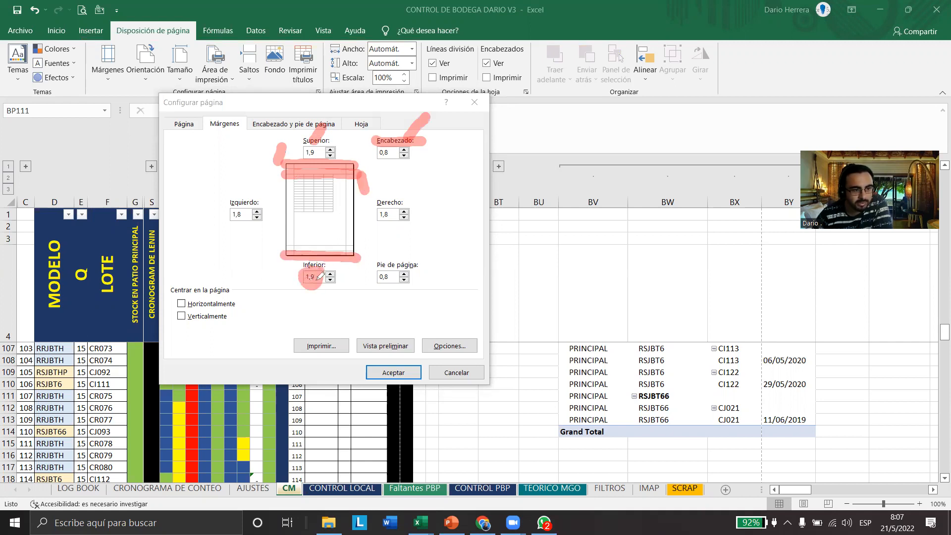
left_click_drag(373, 266, 431, 263)
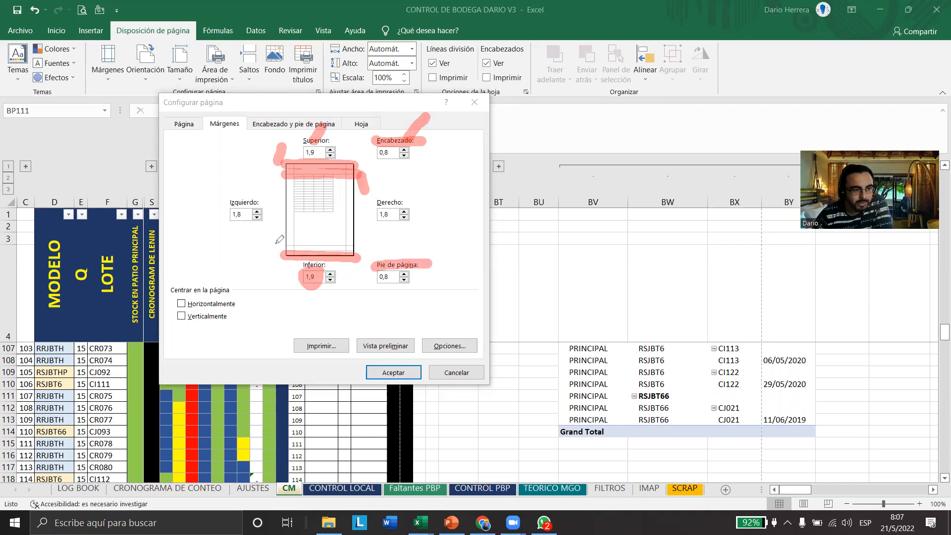
Highlight the page diagram's lower, right and left margins plus the Izquierdo and Derecho settings, and clear all the annotations
left_click_drag(272, 246, 371, 250)
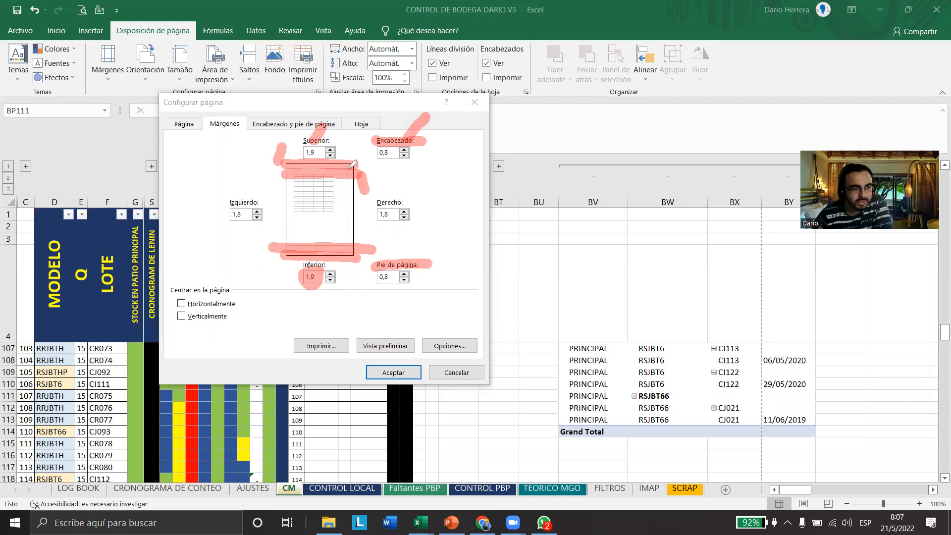
left_click_drag(351, 159, 354, 254)
left_click_drag(295, 157, 289, 260)
left_click_drag(234, 192, 249, 197)
mouse_move(377, 195)
left_mouse_down()
mouse_move(389, 223)
mouse_move(396, 197)
left_mouse_up()
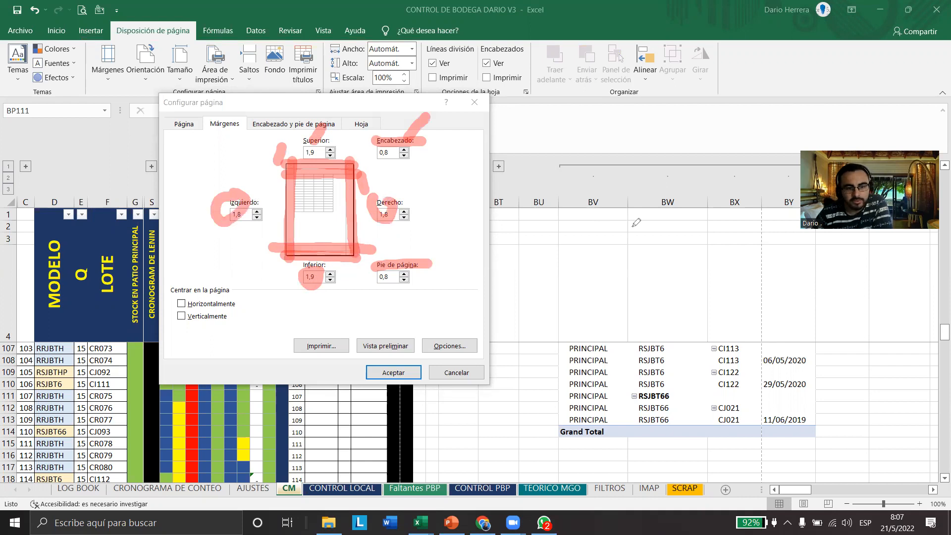
key("e")
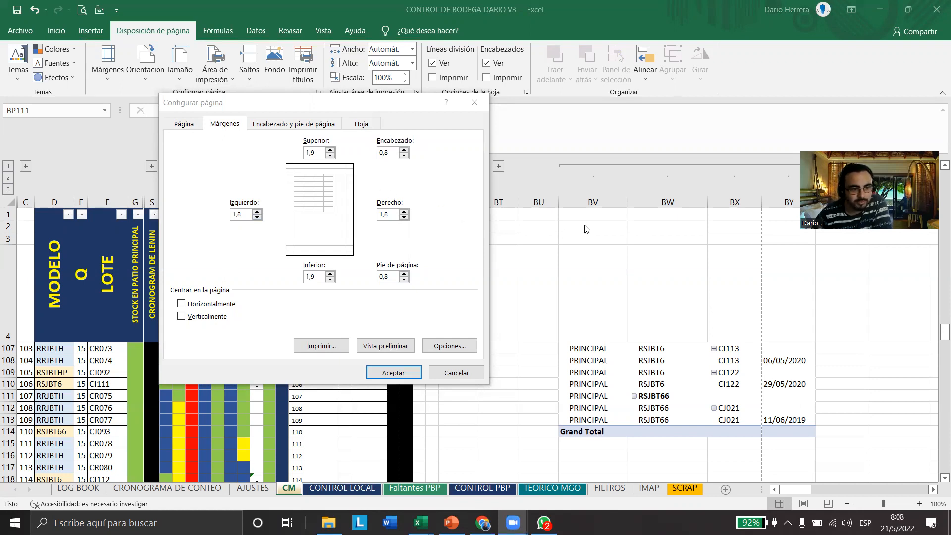
Highlight the Superior, Encabezado, Derecho, Pie de página, Inferior and Izquierdo margin settings one after another
left_click_drag(308, 150, 327, 130)
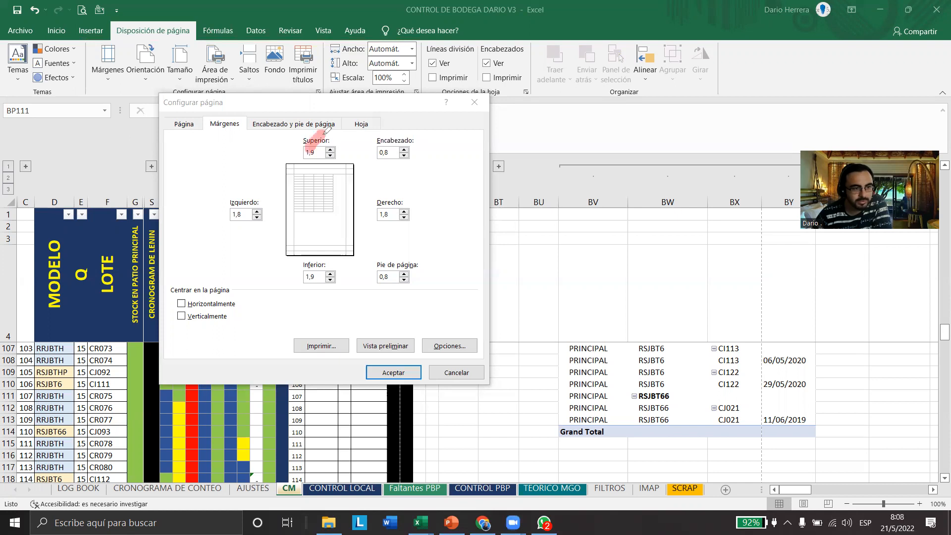
left_click_drag(398, 137, 387, 153)
left_click_drag(395, 207, 379, 220)
left_click_drag(385, 257, 381, 262)
left_click_drag(307, 272, 298, 284)
left_click_drag(252, 206, 233, 219)
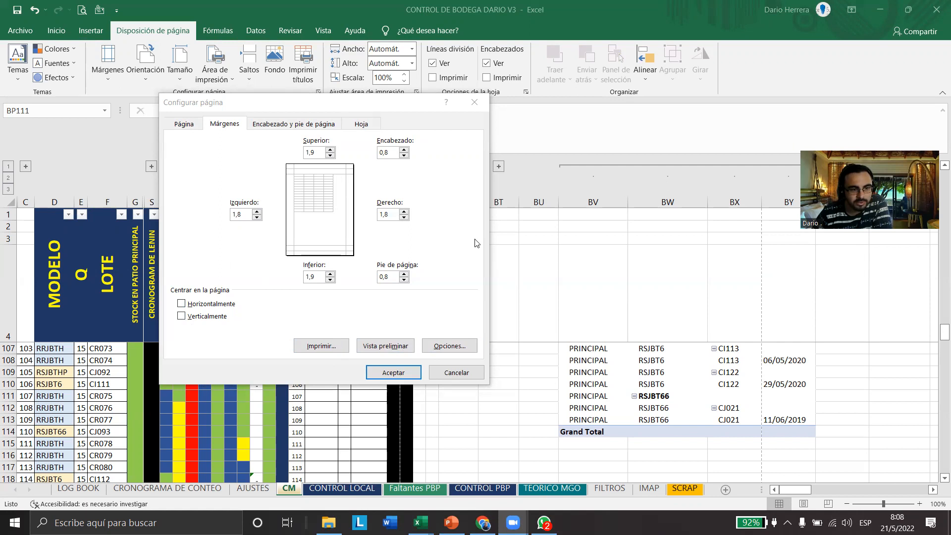
Try centring the page horizontally, replace it with vertical centring, and outline the table's position in the page diagram
left_click_drag(290, 171, 335, 213)
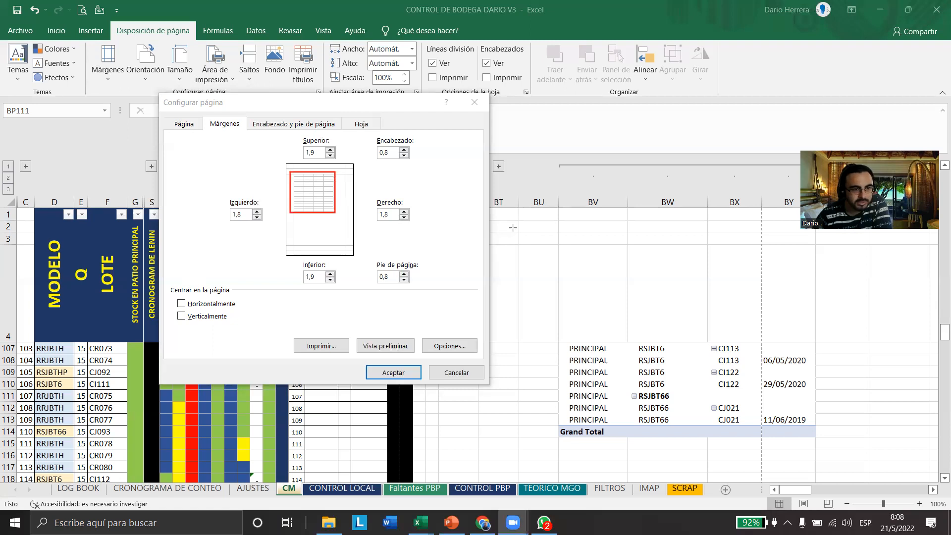
left_click(181, 305)
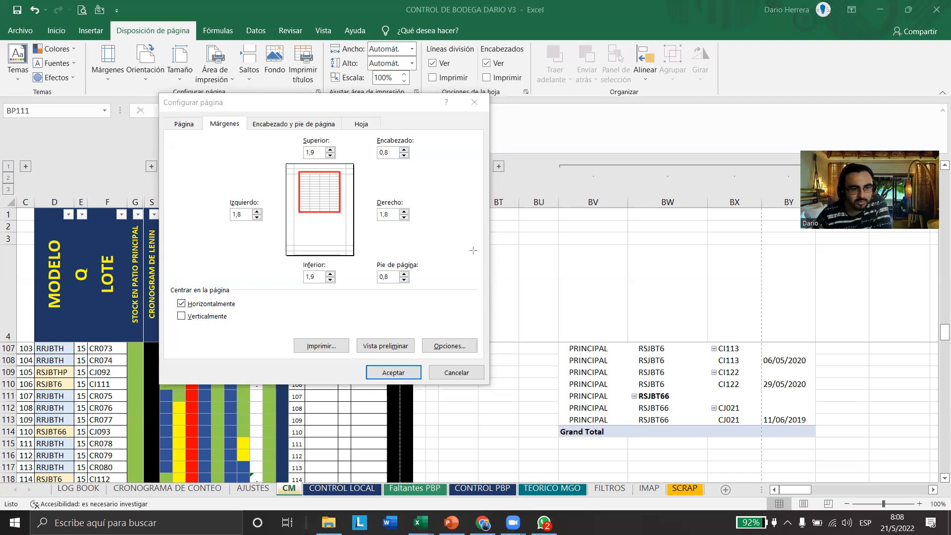
left_click(182, 303)
left_click(181, 316)
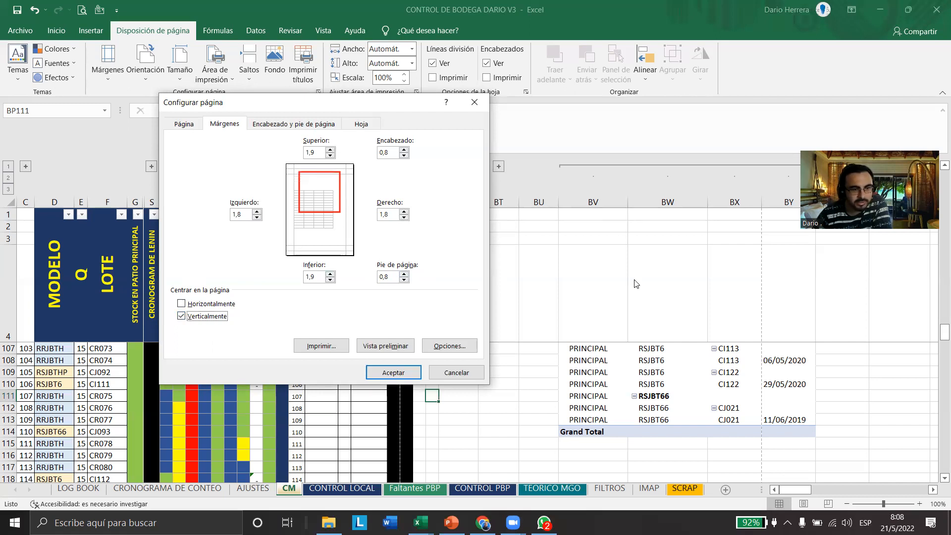
left_click_drag(292, 188, 333, 229)
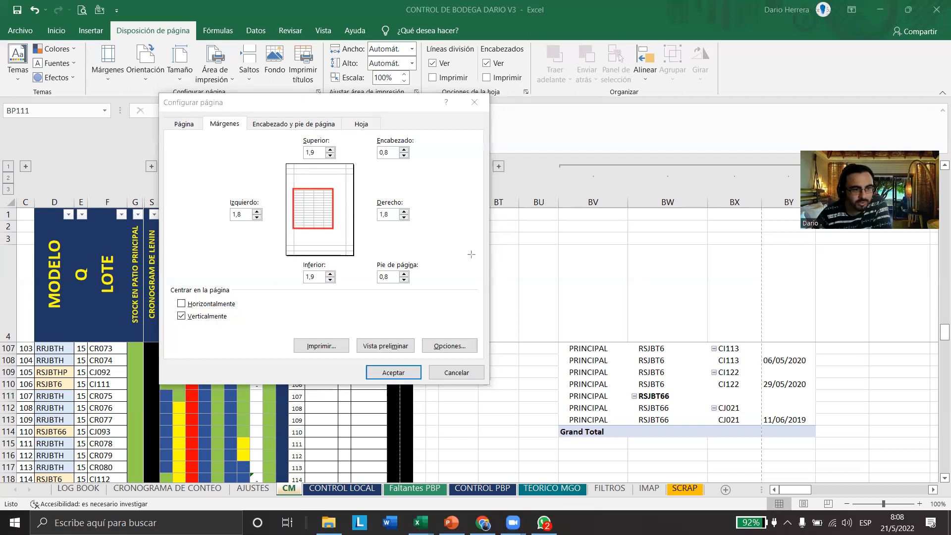
Enable horizontal centring together with vertical, mark the centred table in the page diagram with a red line, and undo the mark
left_click(182, 304)
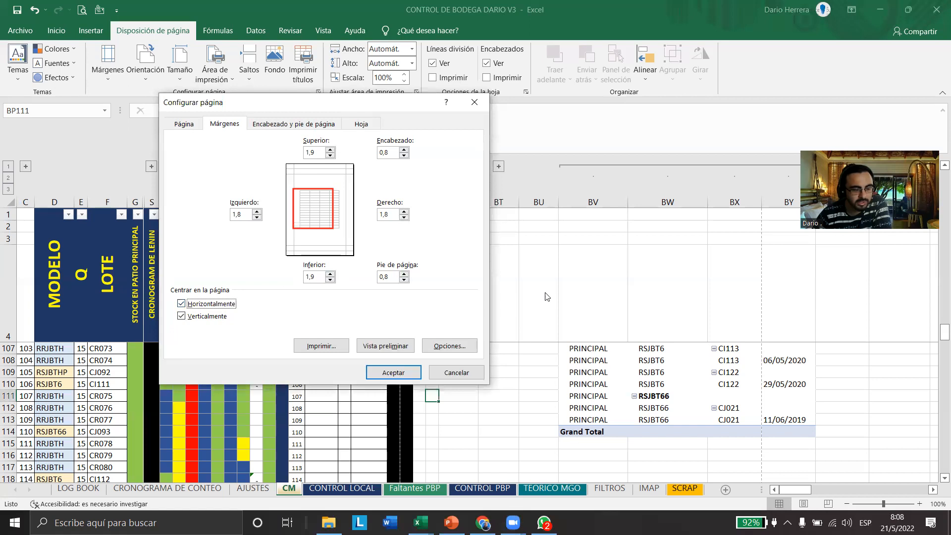
left_click(701, 294)
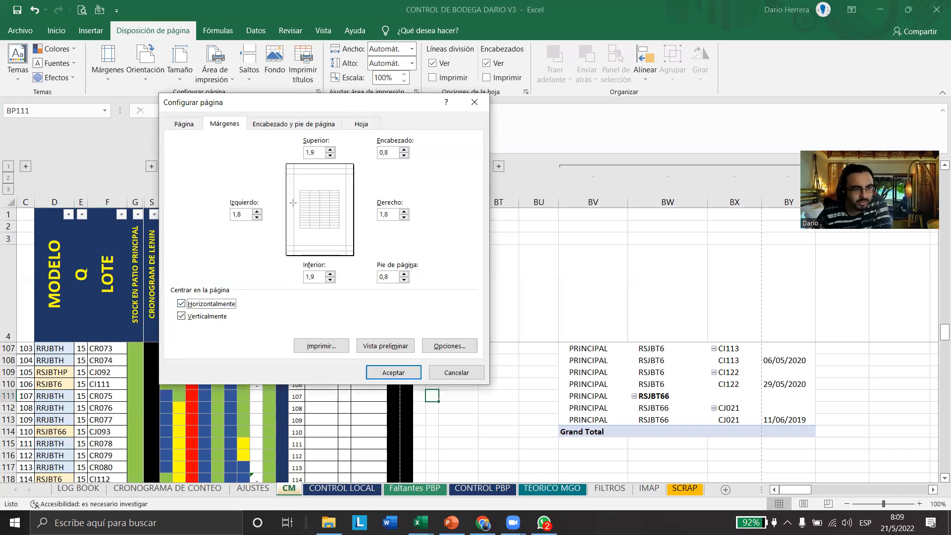
mouse_move(299, 188)
left_mouse_down()
mouse_move(343, 233)
mouse_move(337, 228)
left_mouse_up()
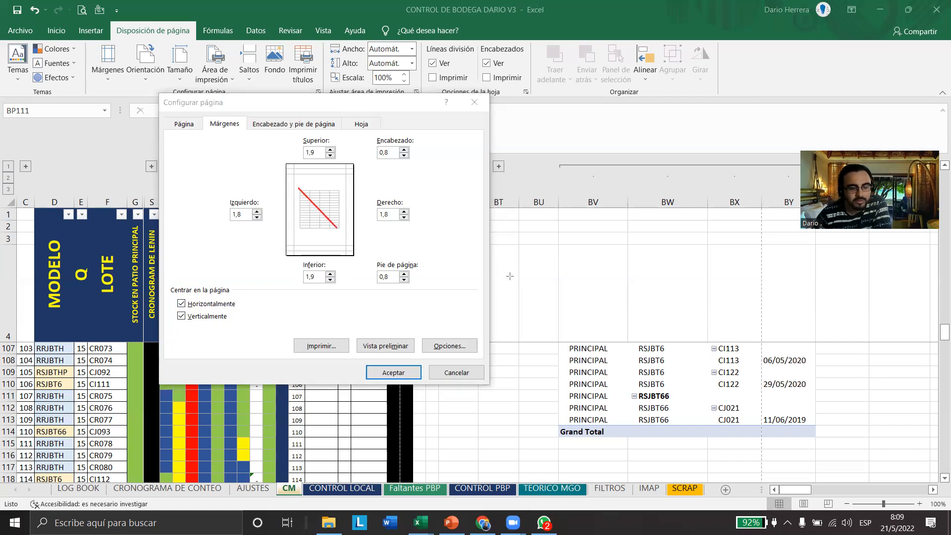
key("ctrl+z")
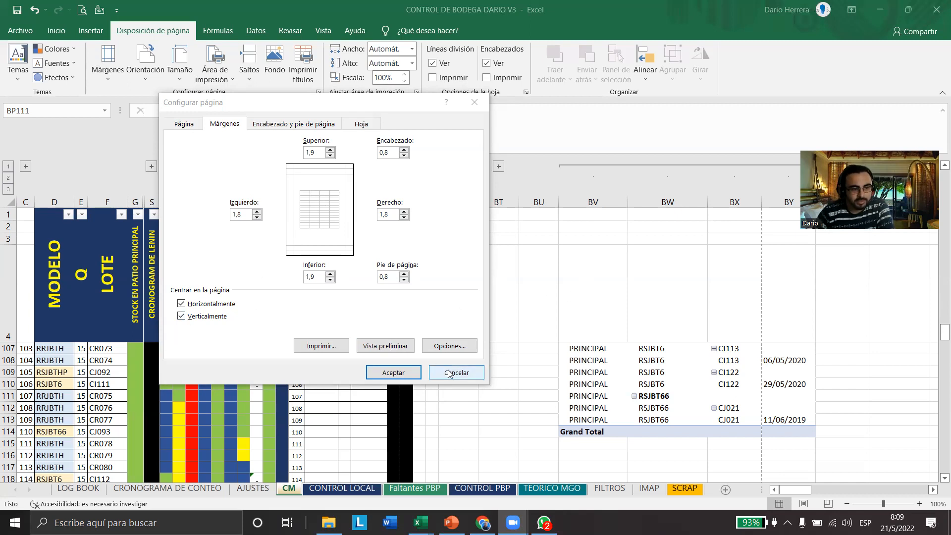
Open the printer options from the page setup and bring the warehouse control workbook's properties window back to the front
left_click(451, 350)
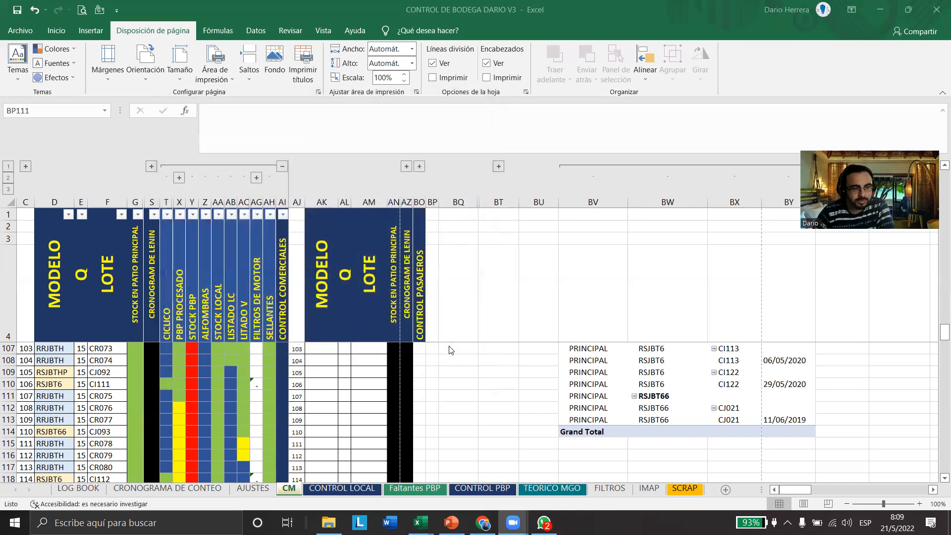
key("alt+Tab")
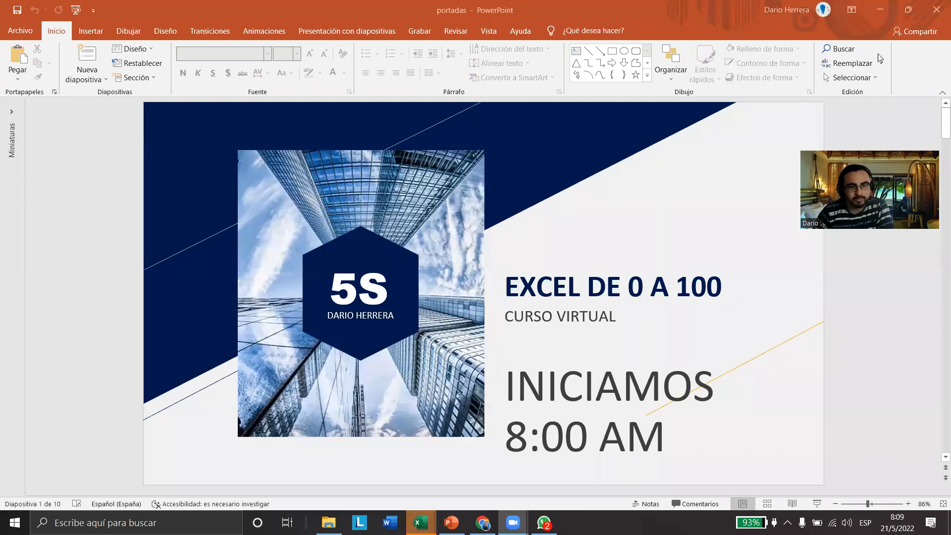
left_click(876, 9)
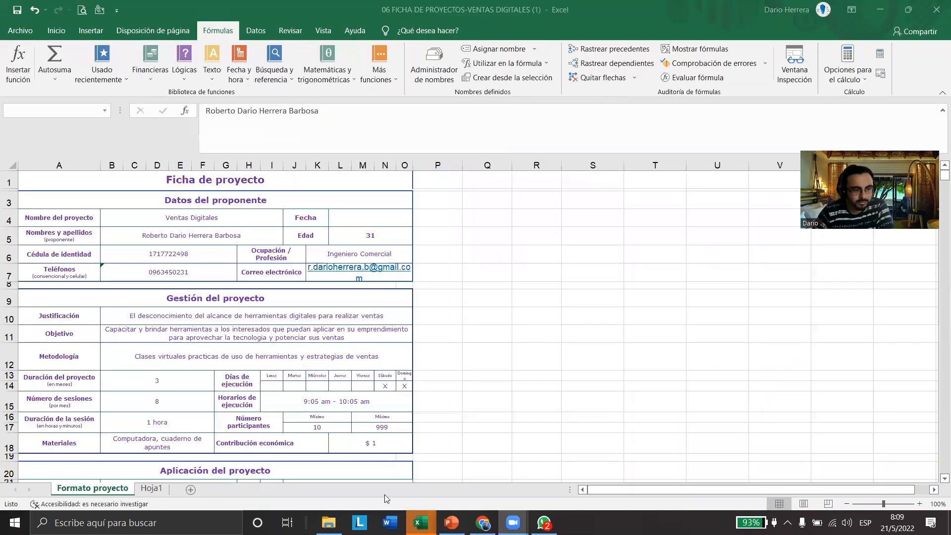
mouse_move(420, 523)
left_click(620, 471)
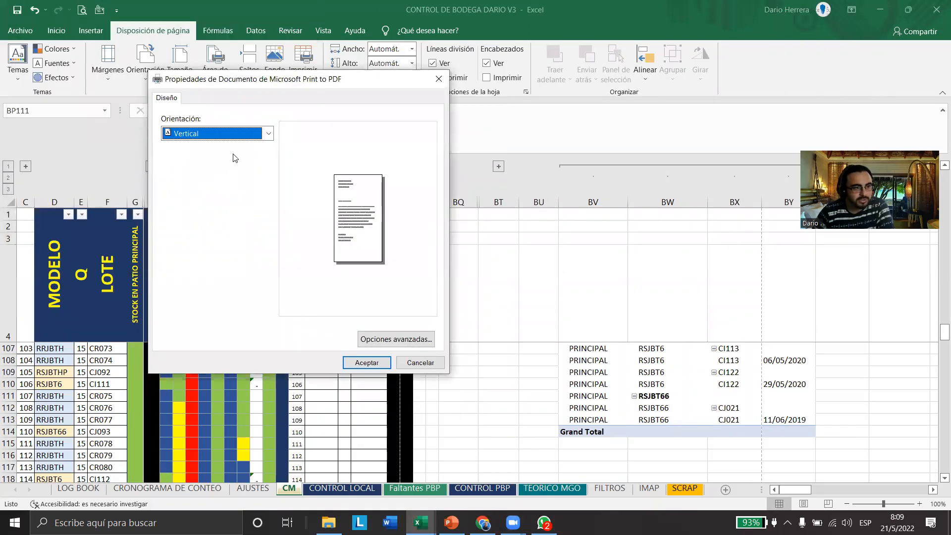
Examine the orientation choices in the Microsoft Print to PDF properties, and close them without saving
left_click(261, 136)
left_click(253, 147)
left_click(256, 136)
left_click(250, 158)
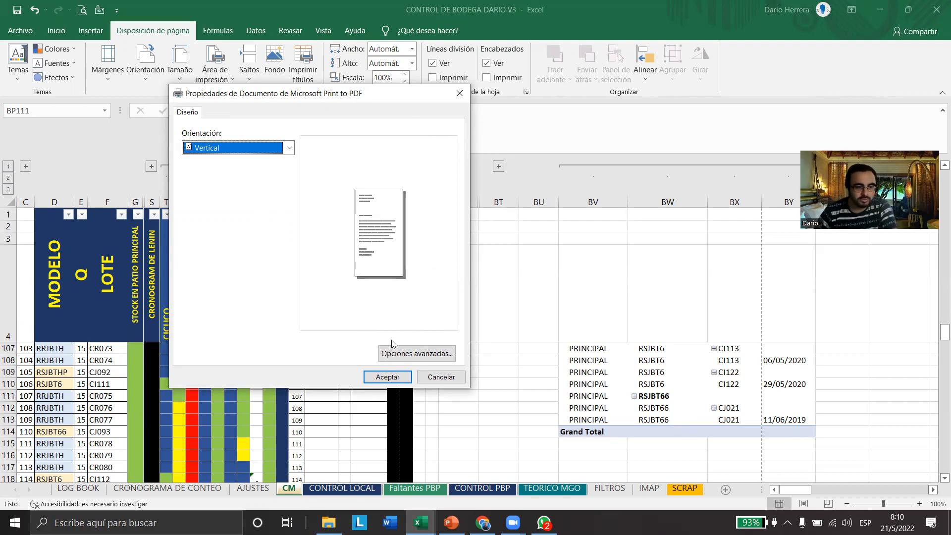
left_click(443, 379)
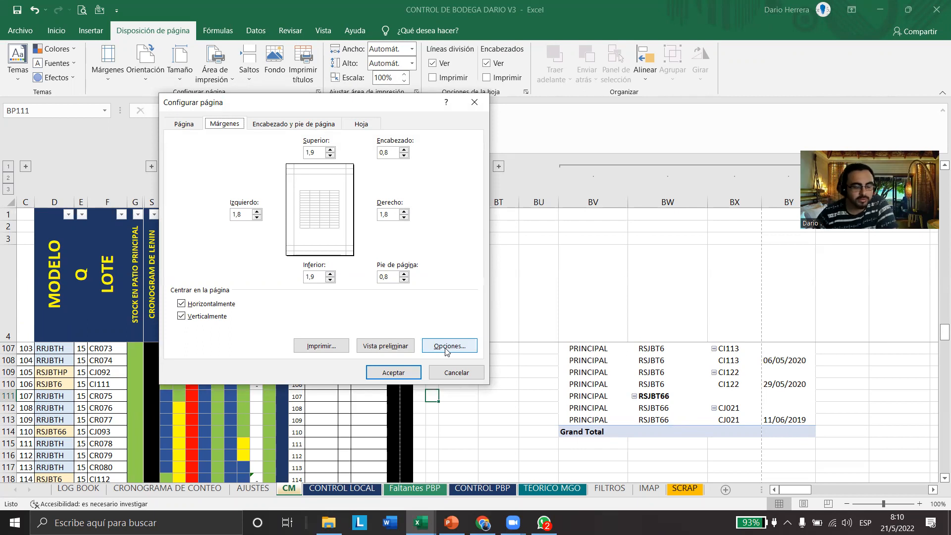
Preview the CM sheet's printout with the horizontal and vertical centring, and return to the sheet
left_click(380, 349)
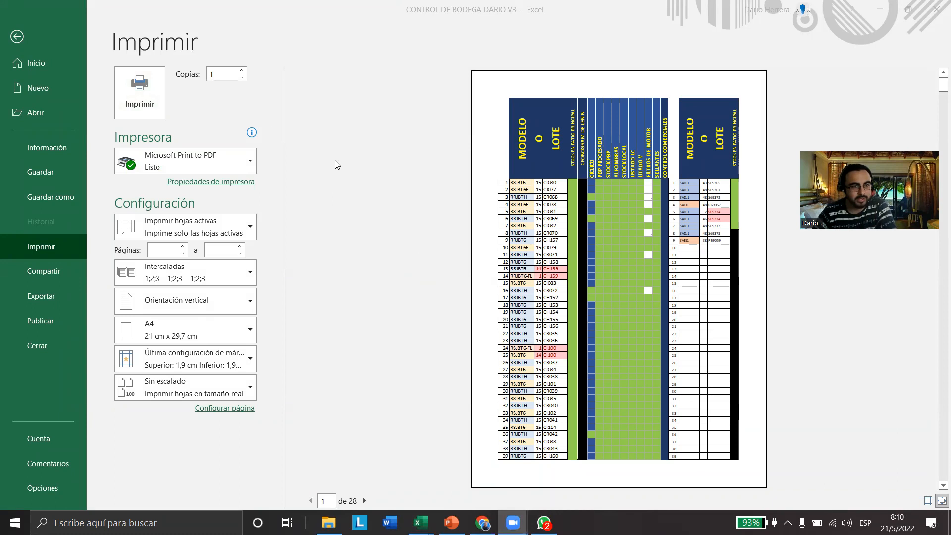
left_click(23, 36)
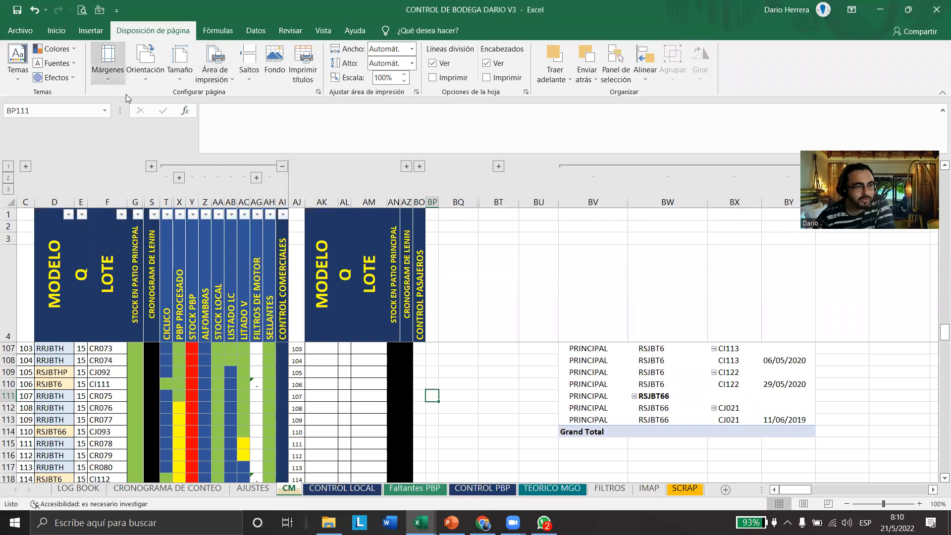
Examine the page break and print area commands without applying any of them
left_click(250, 77)
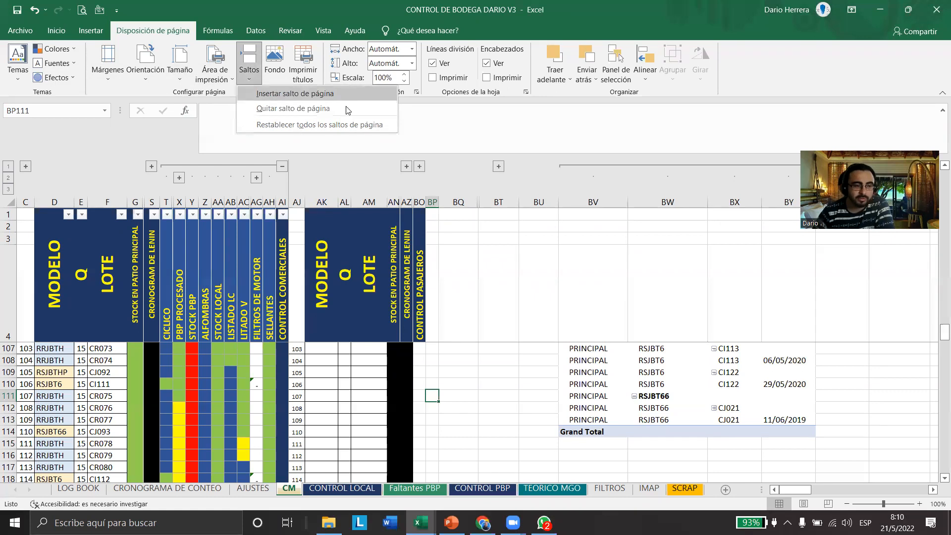
left_click(352, 374)
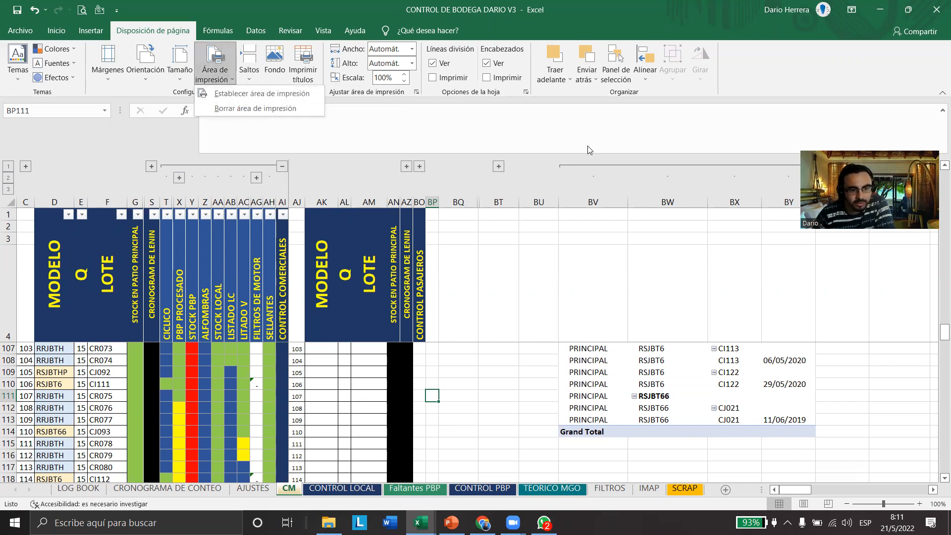
key("Escape")
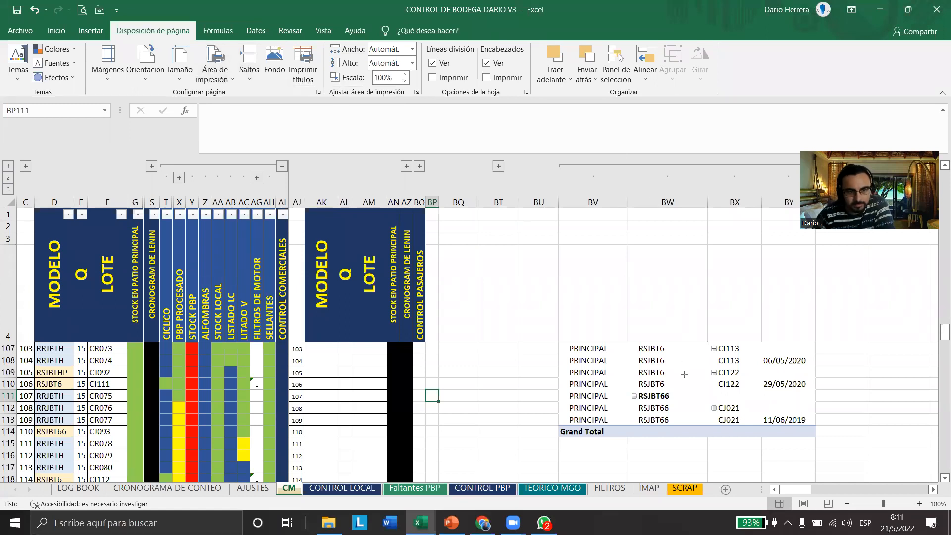
Point a red arrow at the page break preview control and switch the CM sheet to that view
left_click_drag(831, 443, 827, 497)
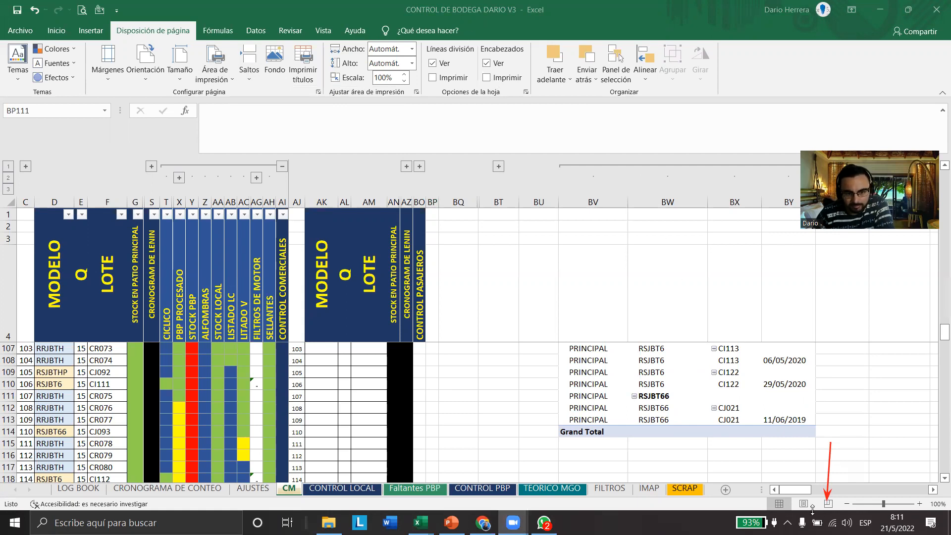
left_click(829, 504)
left_click(828, 504)
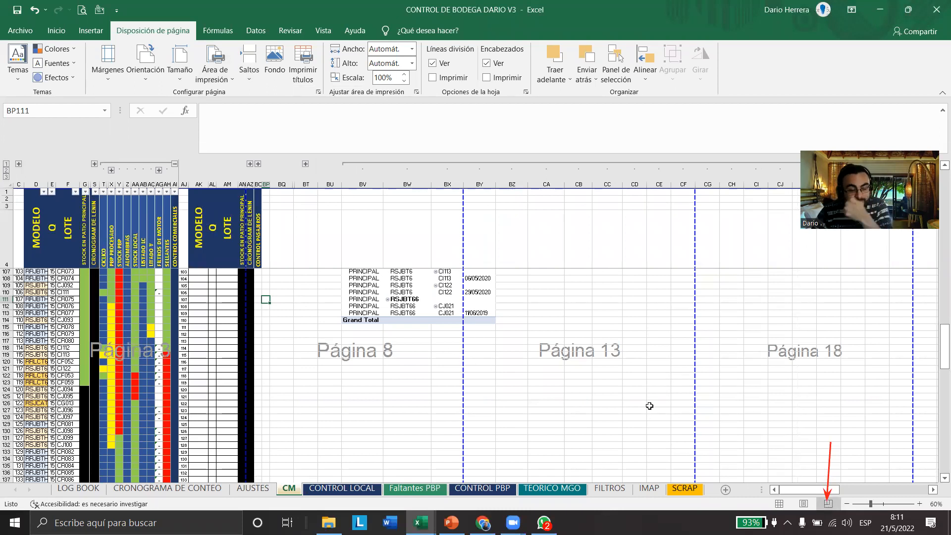
Move the page break after column BX to after BZ and back, and the break below row 115 to below row 125 and back
left_click_drag(464, 229, 548, 234)
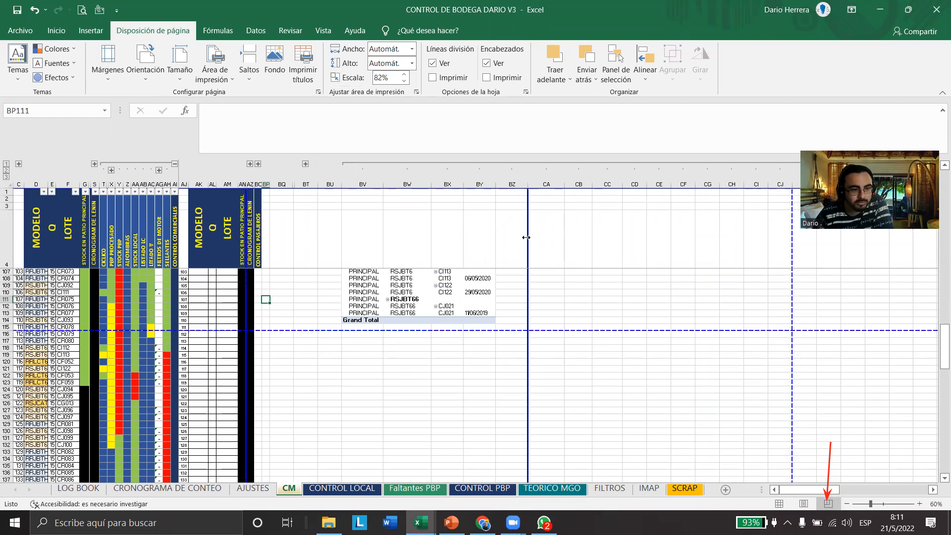
left_click_drag(480, 238, 447, 238)
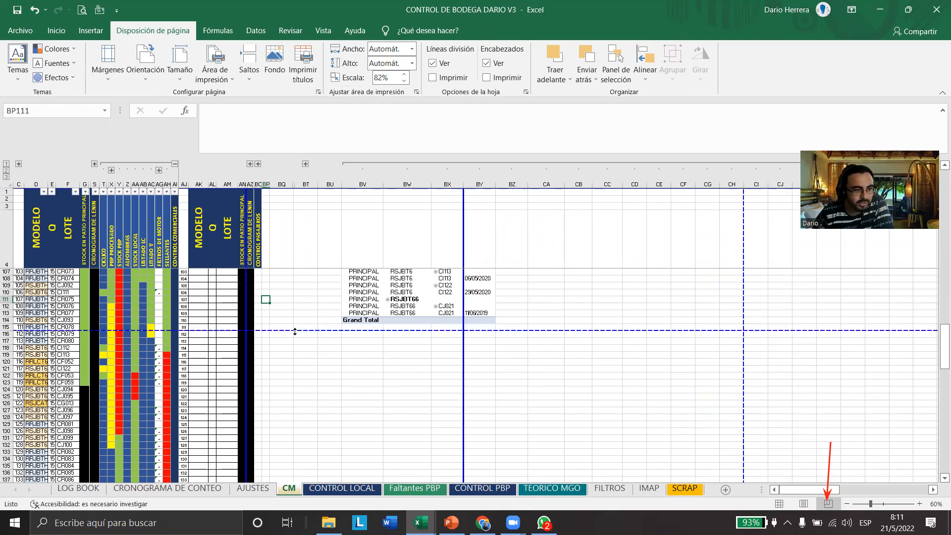
left_click_drag(284, 360, 363, 401)
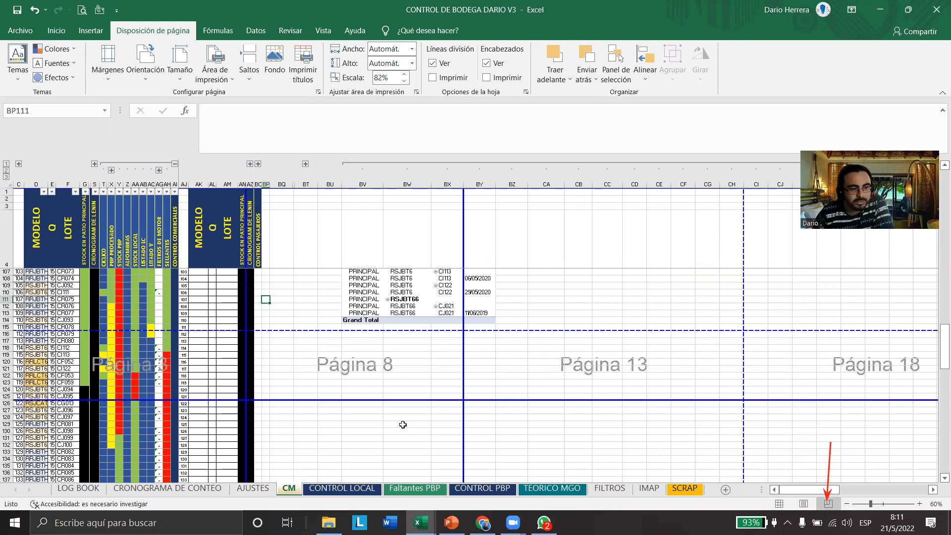
left_click_drag(431, 400, 438, 331)
Try to set only the selected cell BP111 as the print area
left_click(227, 79)
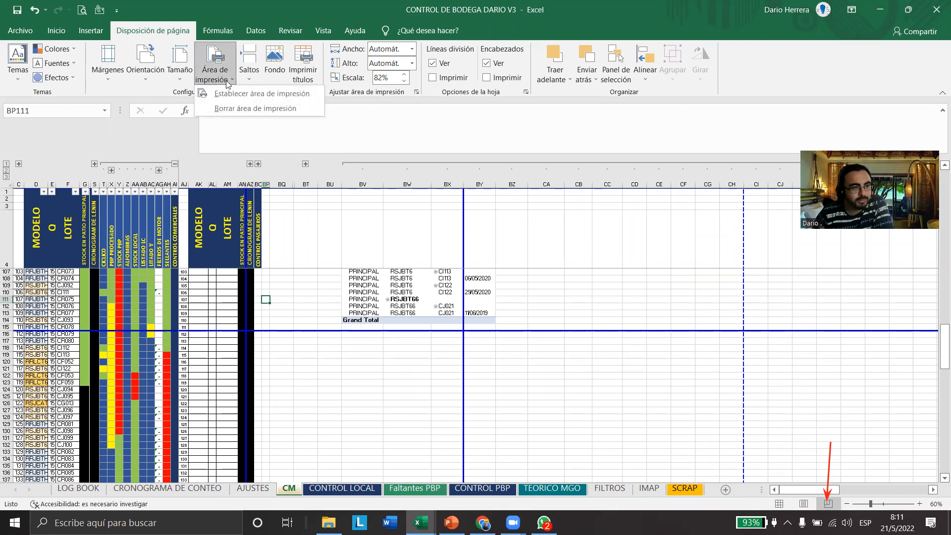
left_click(232, 95)
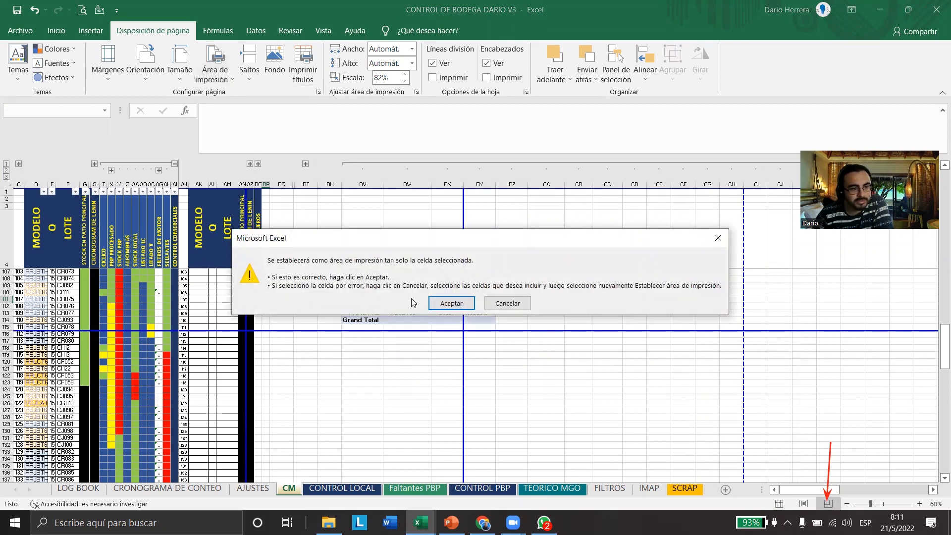
left_click(503, 309)
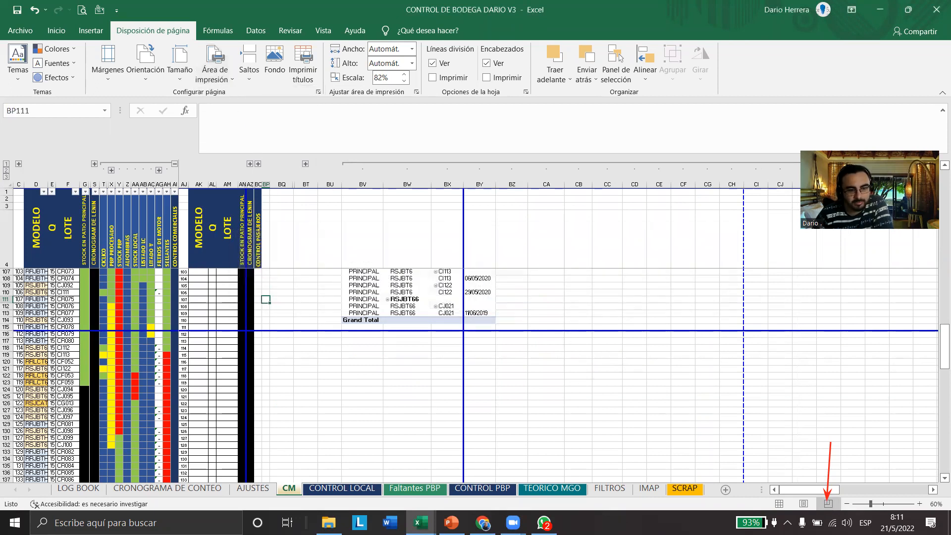
Return the CM sheet from page break preview to the Normal view
left_click(779, 504)
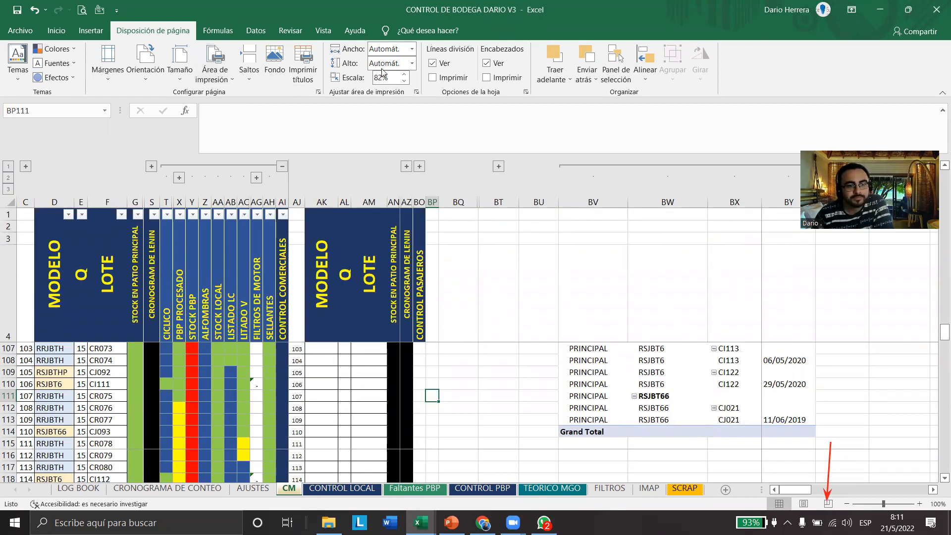
left_click(474, 166)
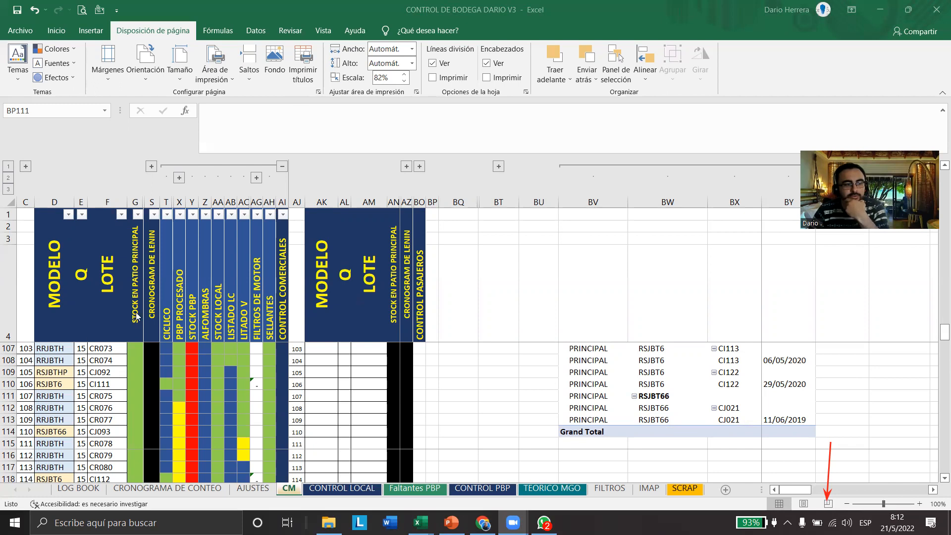
left_click(9, 378)
left_click_drag(8, 379, 8, 378)
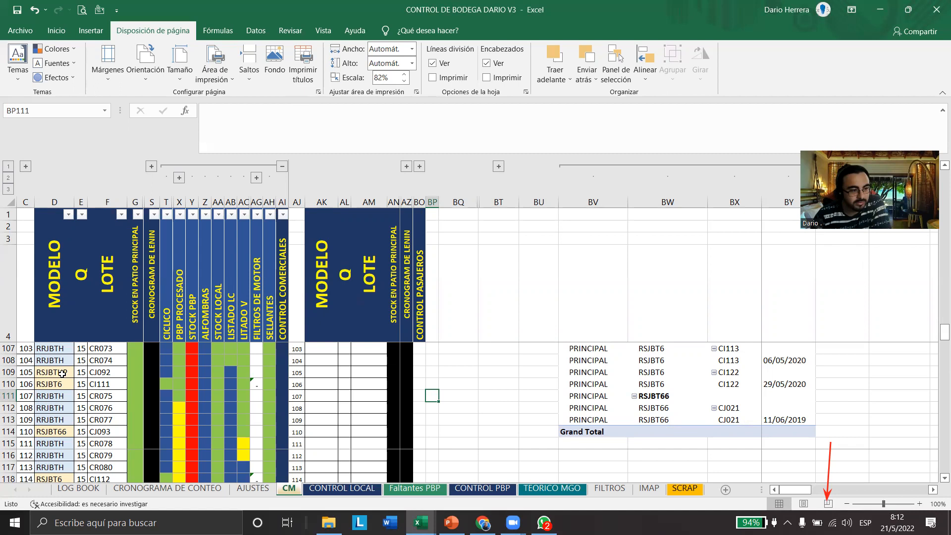
left_click(8, 372)
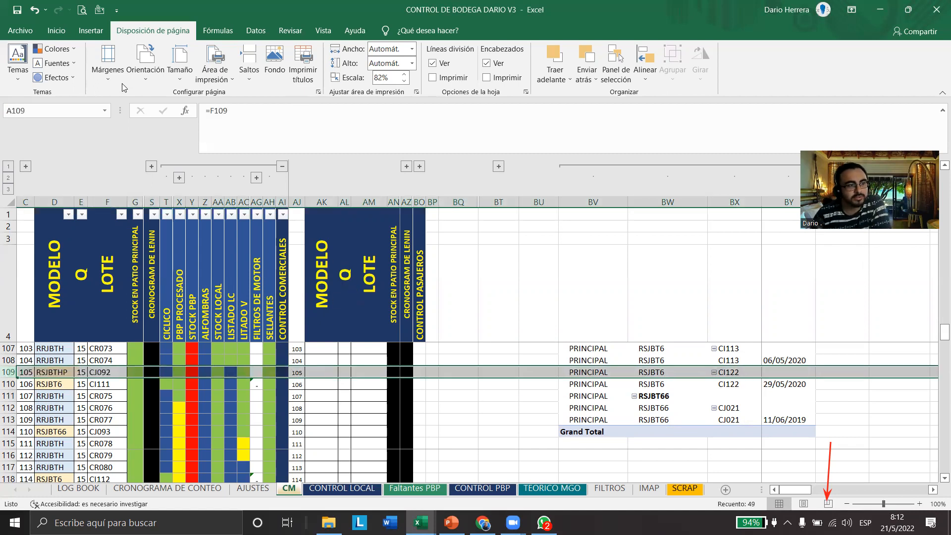
left_click(56, 30)
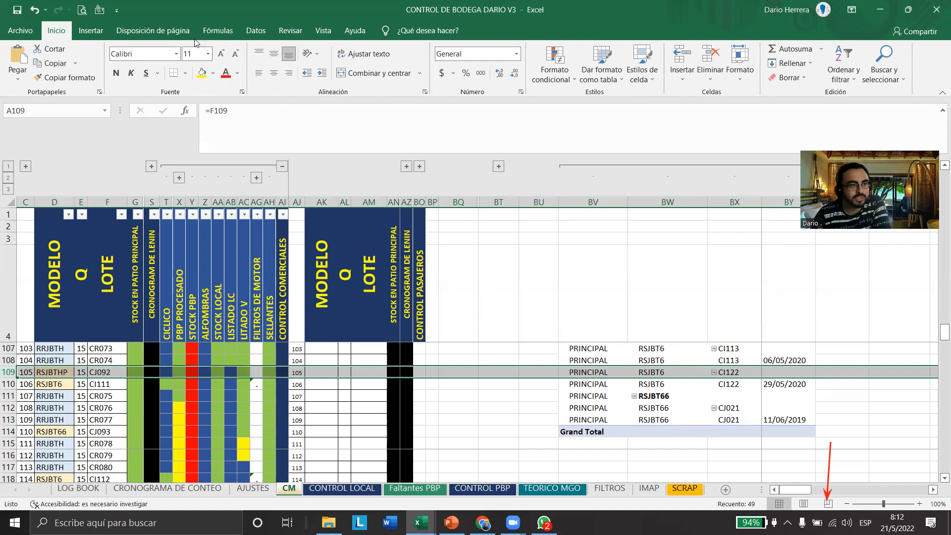
left_click(96, 34)
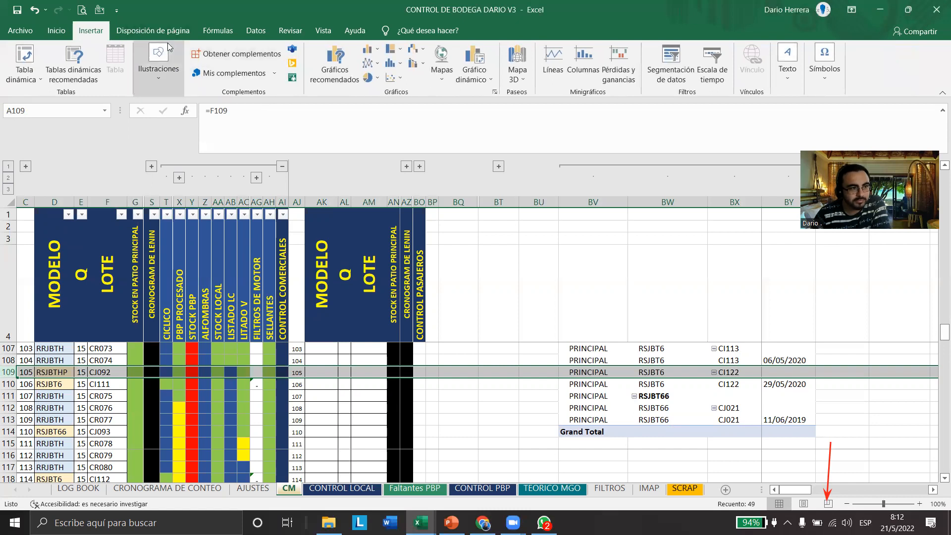
left_click(153, 31)
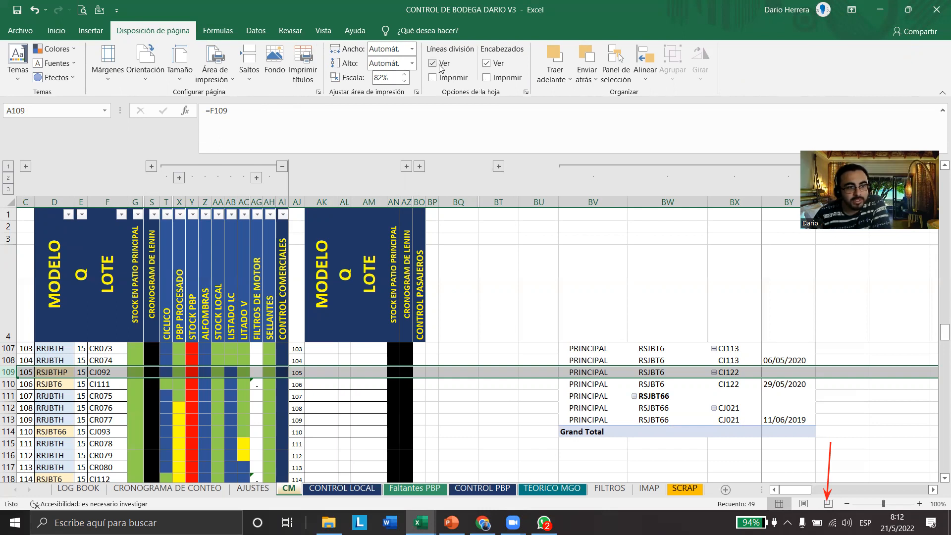
left_click(474, 419)
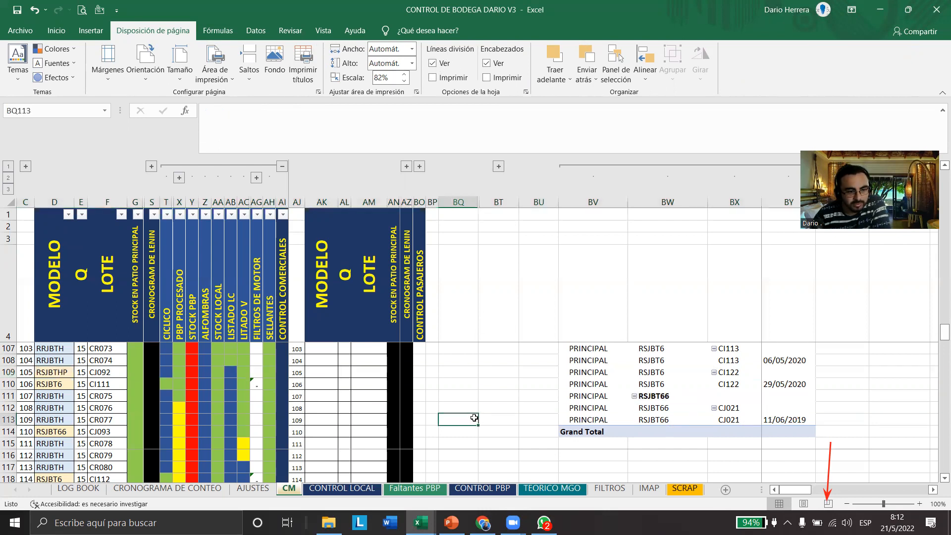
left_click(493, 395)
left_click(466, 394)
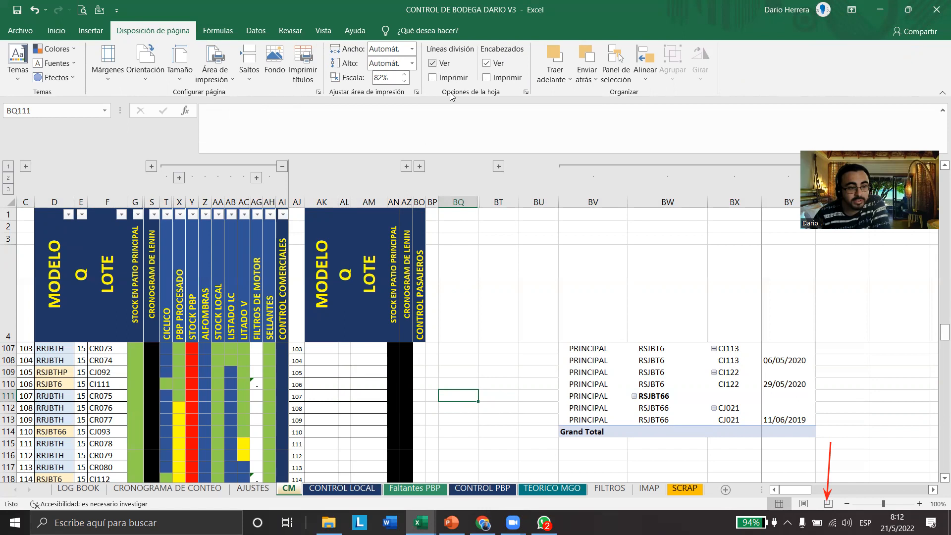
Add a blank worksheet and switch its on-screen gridlines off and back on
left_click(725, 490)
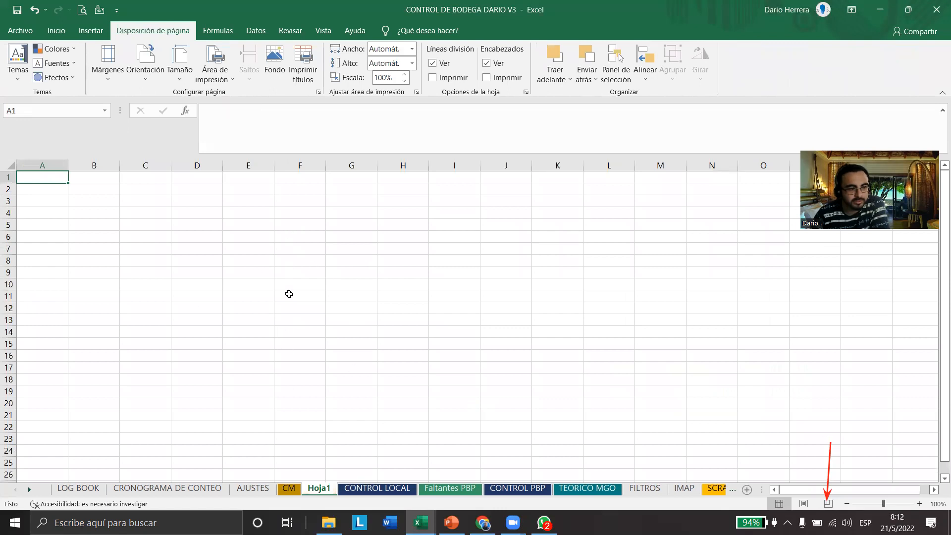
left_click(433, 64)
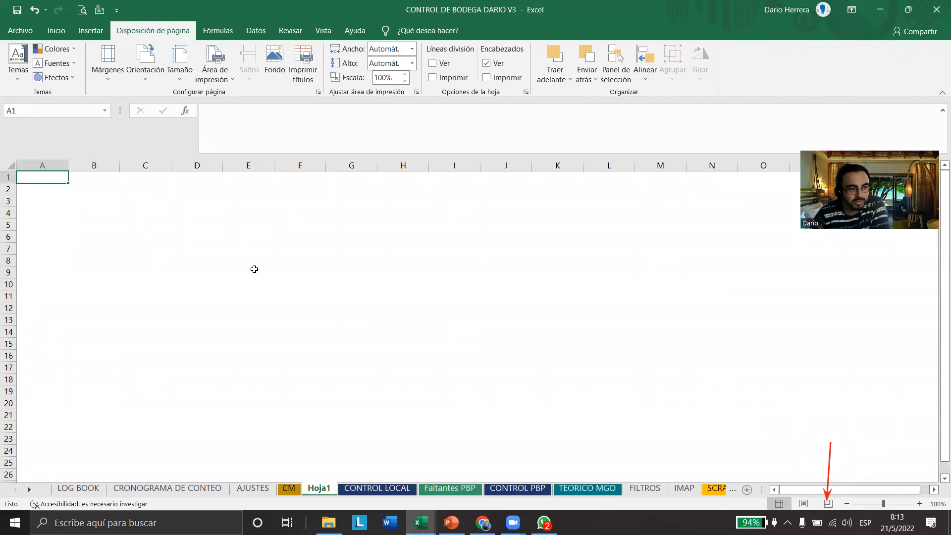
left_click(296, 297)
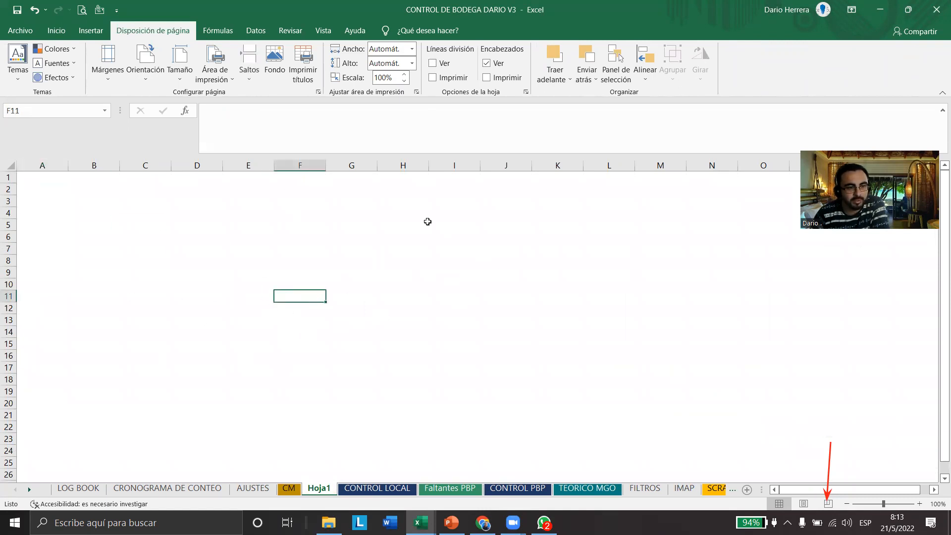
left_click(414, 263)
left_click(158, 203)
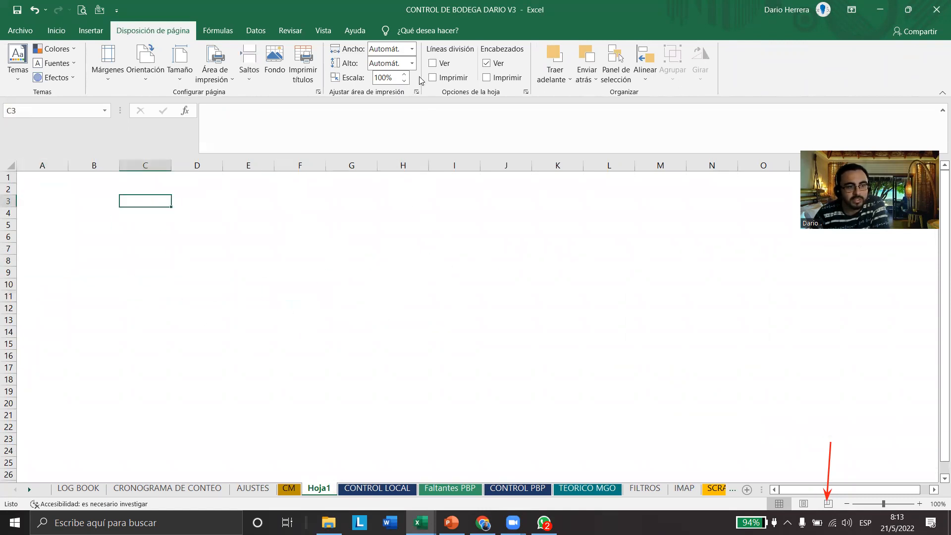
left_click(432, 63)
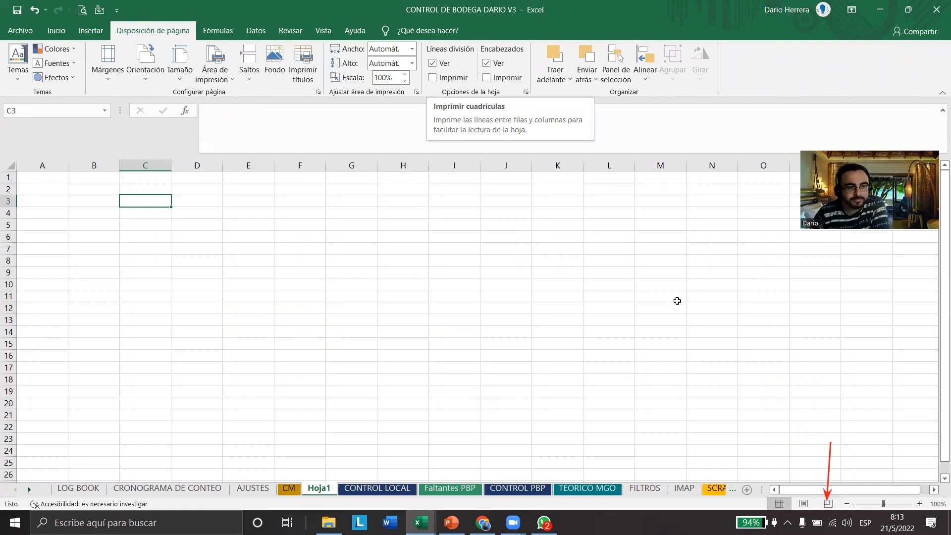
Frame the Opciones de la hoja group with a red rectangle and enable gridline printing for Hoja1
left_click_drag(419, 41, 531, 102)
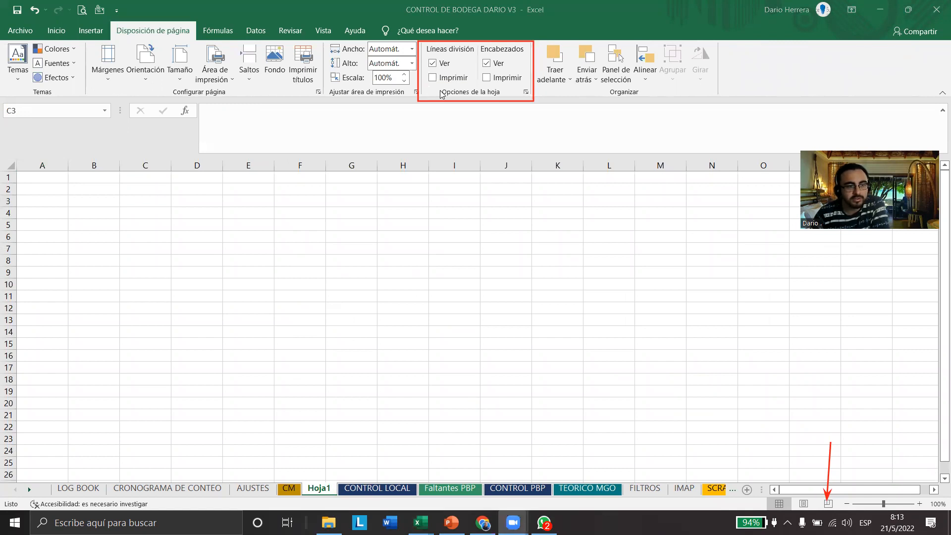
left_click(432, 77)
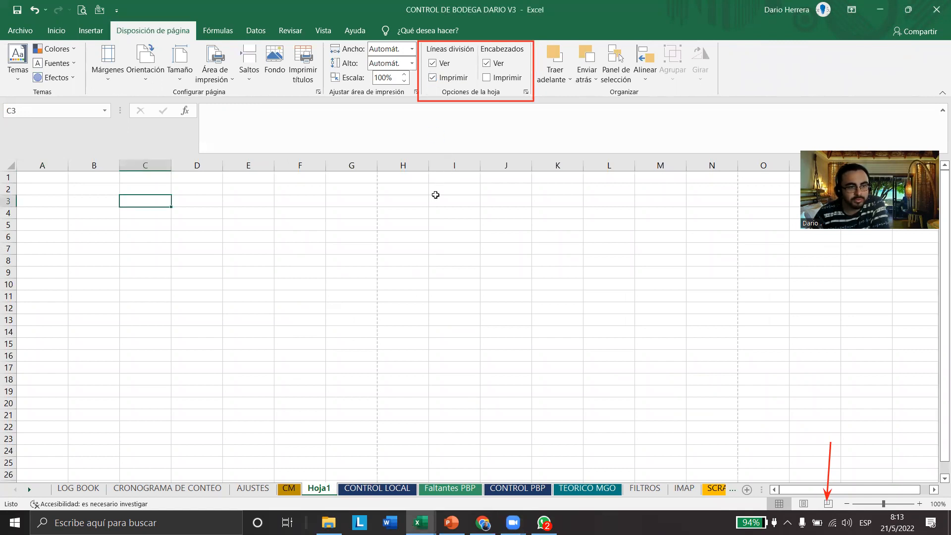
left_click_drag(421, 200, 401, 299)
left_click(469, 344)
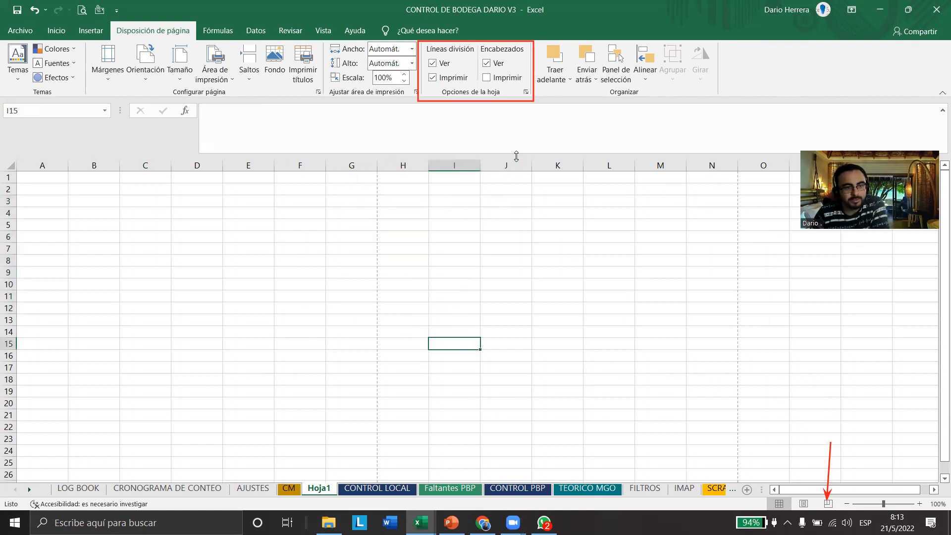
Draw a red vertical line crossed by a red horizontal line over the Hoja1 grid, and clear all red annotations
left_click_drag(431, 195, 429, 360)
left_click_drag(350, 267, 515, 267)
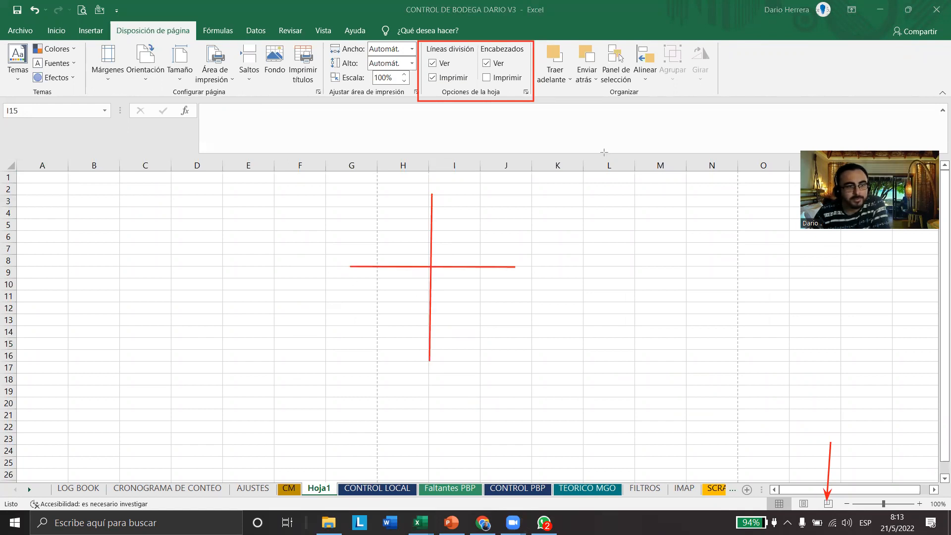
key("Escape")
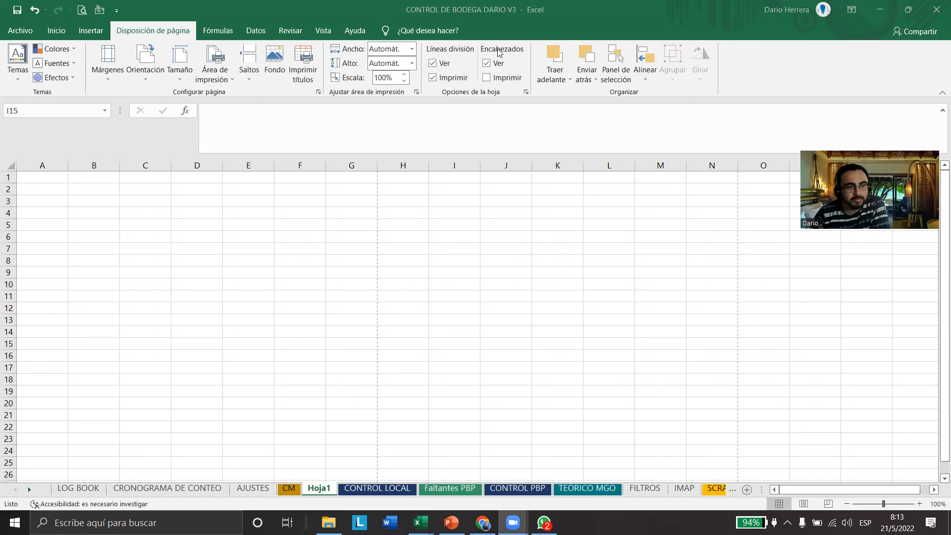
Hide the row and column headings of Hoja1 and show them again
left_click(486, 63)
left_click(487, 63)
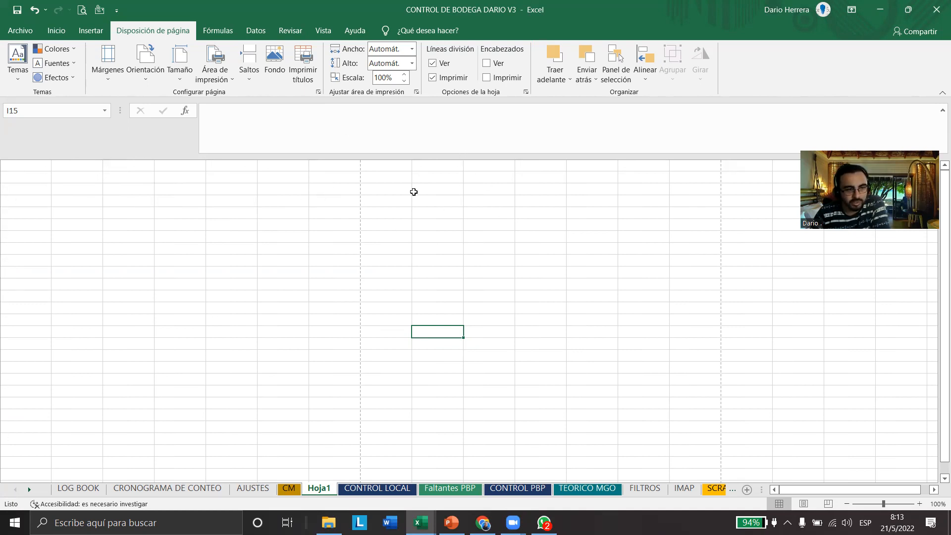
left_click(487, 64)
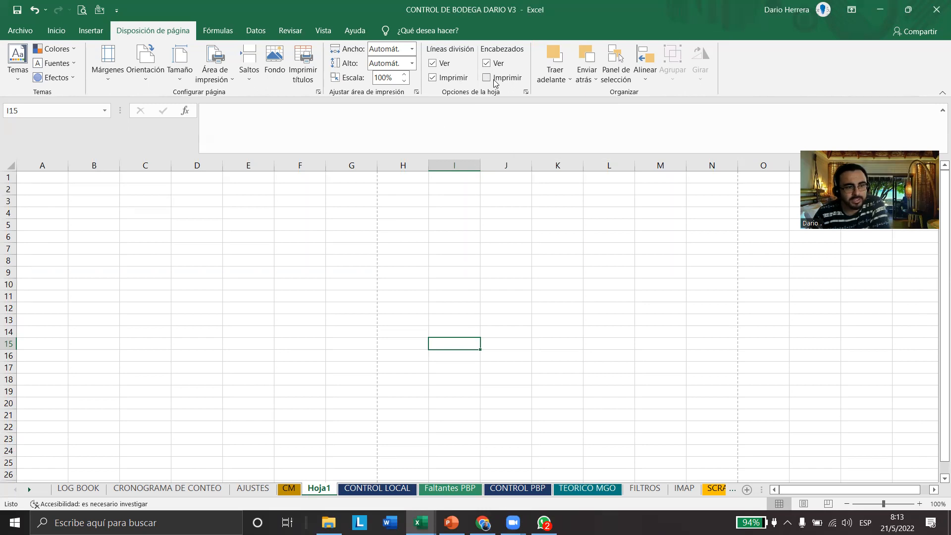
Enable printing of both gridlines and headings for Hoja1 and check the sheet's print preview
left_click(488, 78)
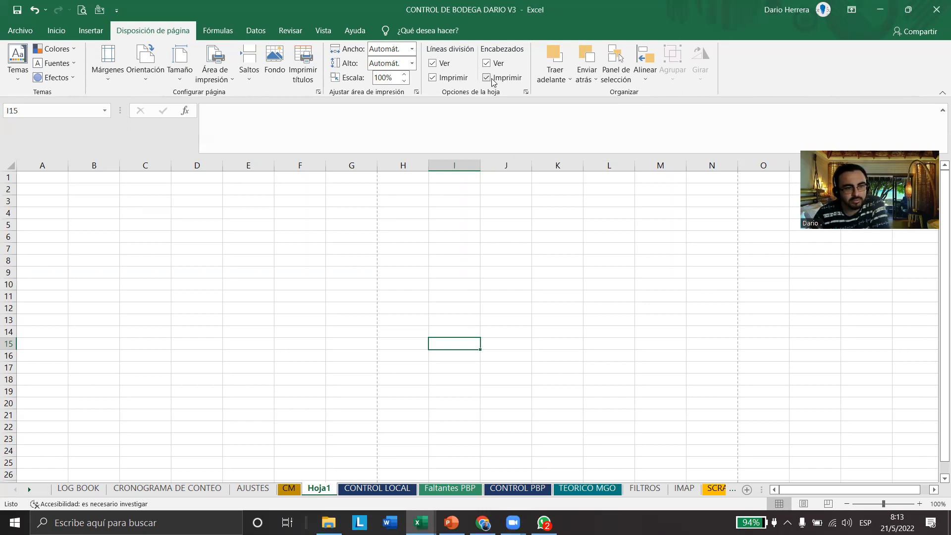
left_click(486, 78)
left_click(433, 78)
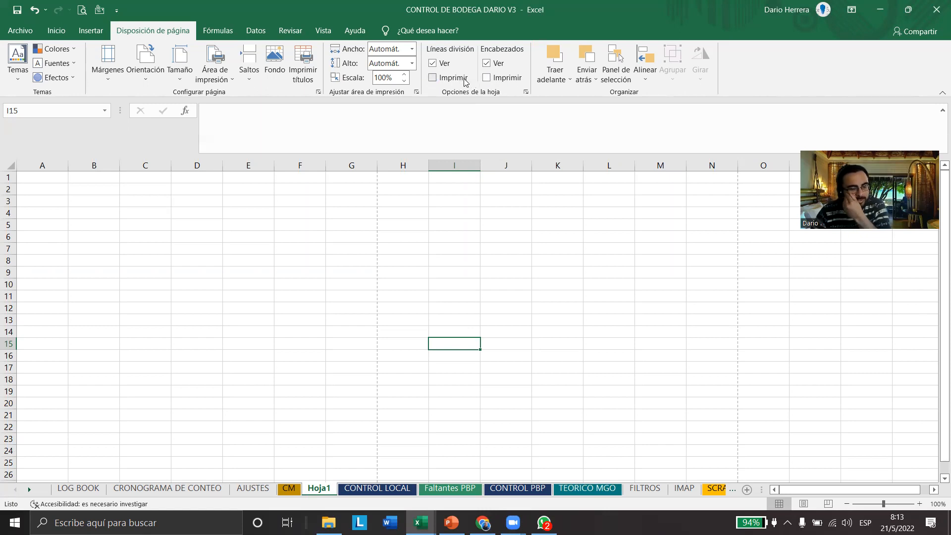
left_click(487, 77)
left_click(435, 78)
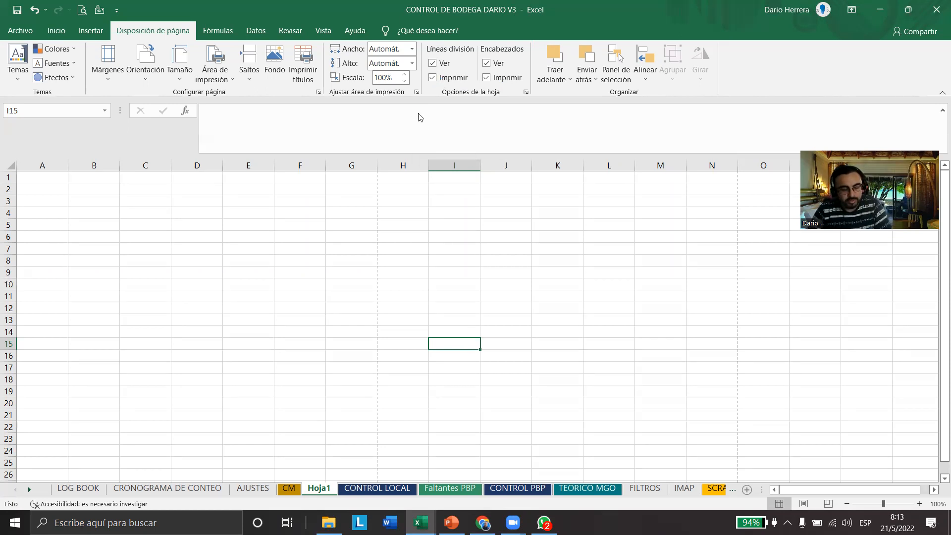
key("ctrl+p")
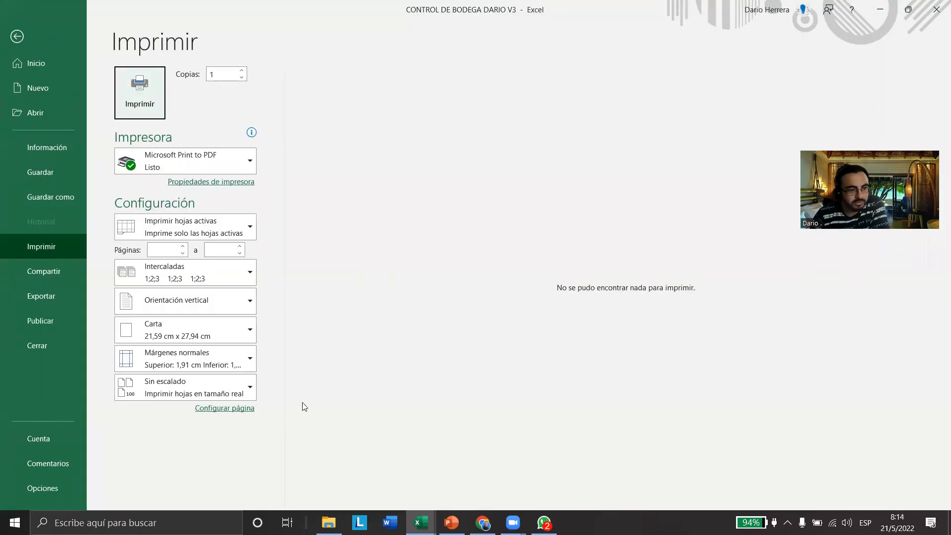
key("Escape")
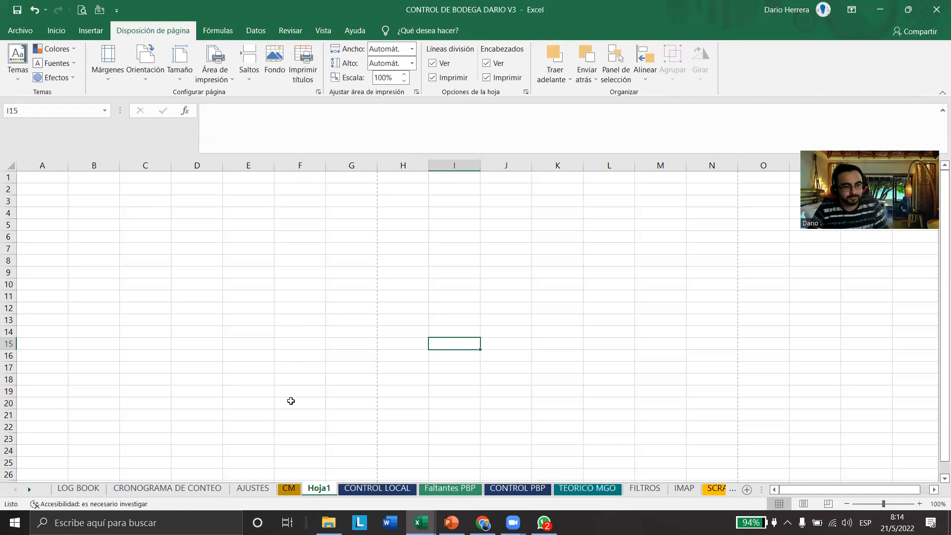
Enable printing of gridlines and headings on the CM sheet and open its print preview
left_click(288, 488)
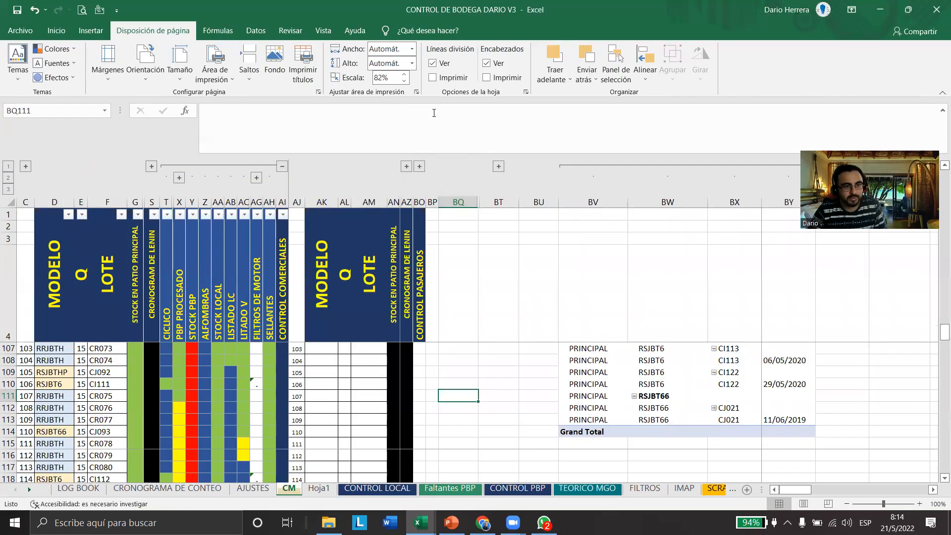
left_click(434, 78)
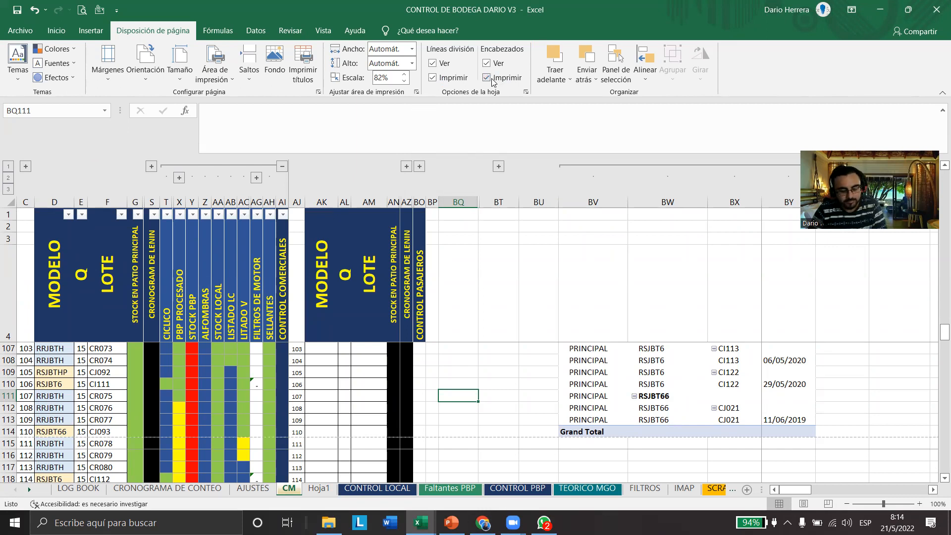
key("ctrl+p")
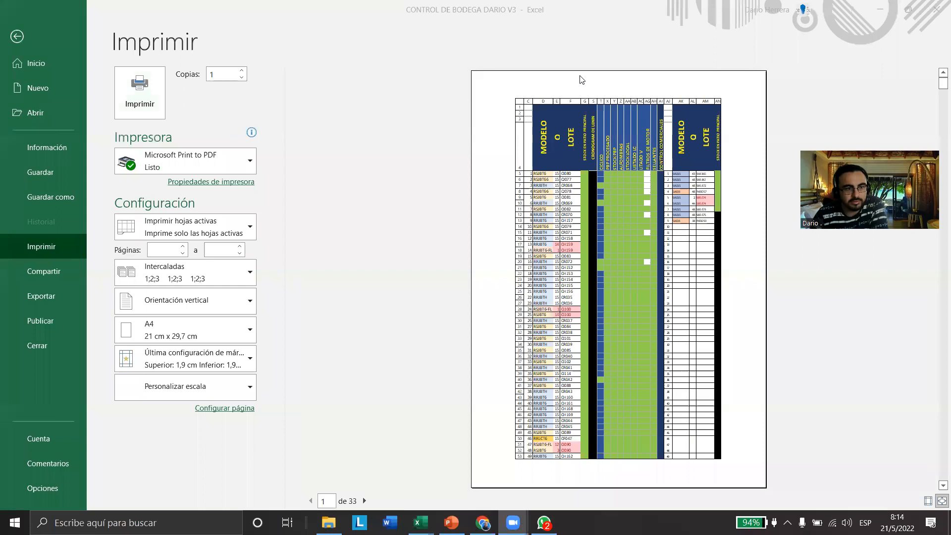
Frame the column letters and row numbers in the CM print preview with red rectangles, and clear the marks
left_click_drag(512, 98, 727, 105)
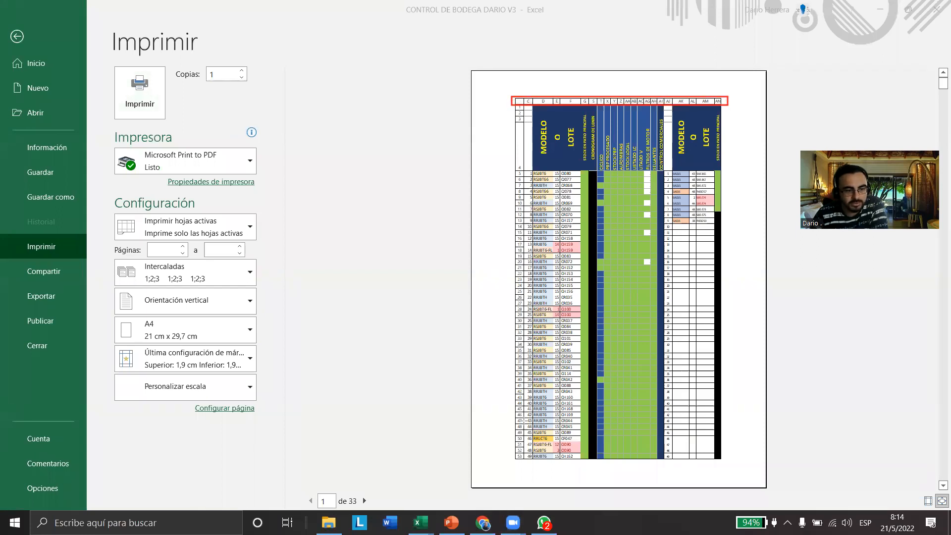
left_click_drag(510, 90, 526, 464)
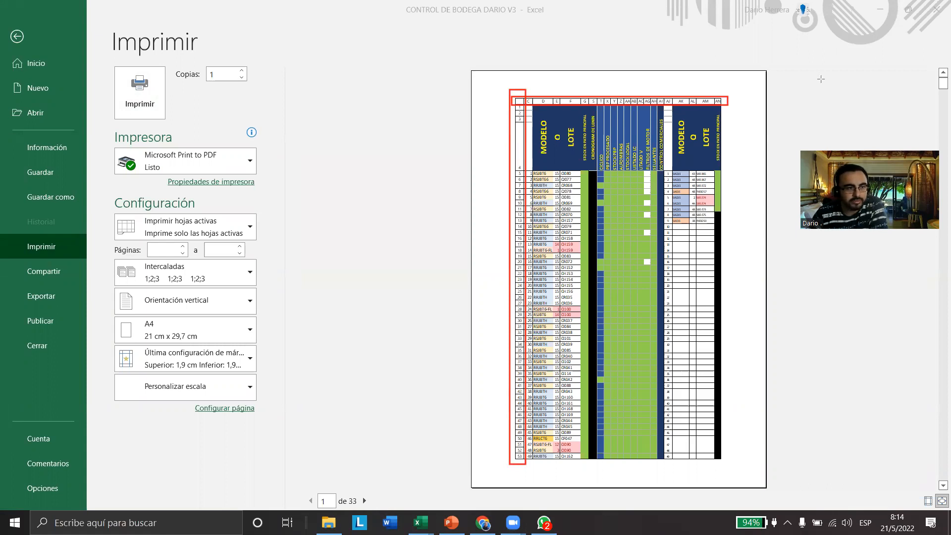
key("Escape")
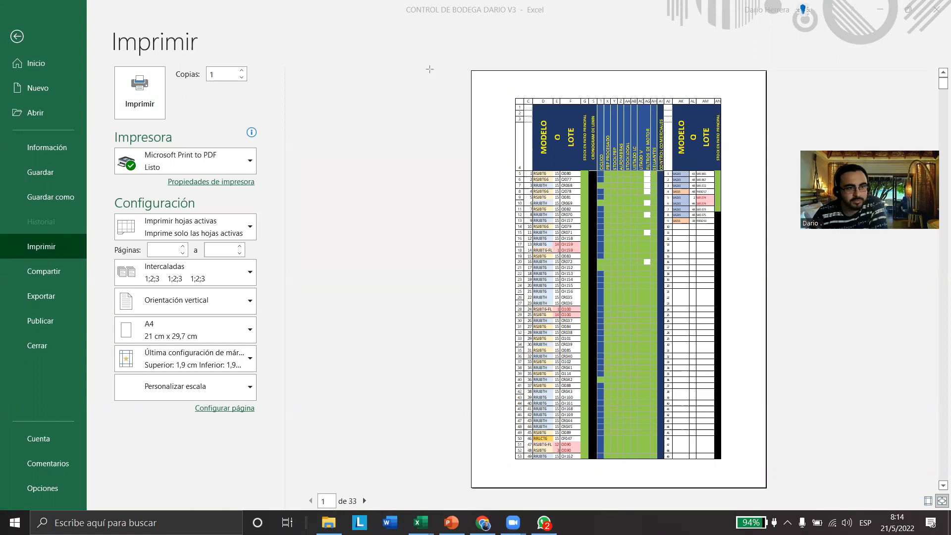
Leave the print preview and disable printing of headings and gridlines on the CM sheet
left_click(18, 37)
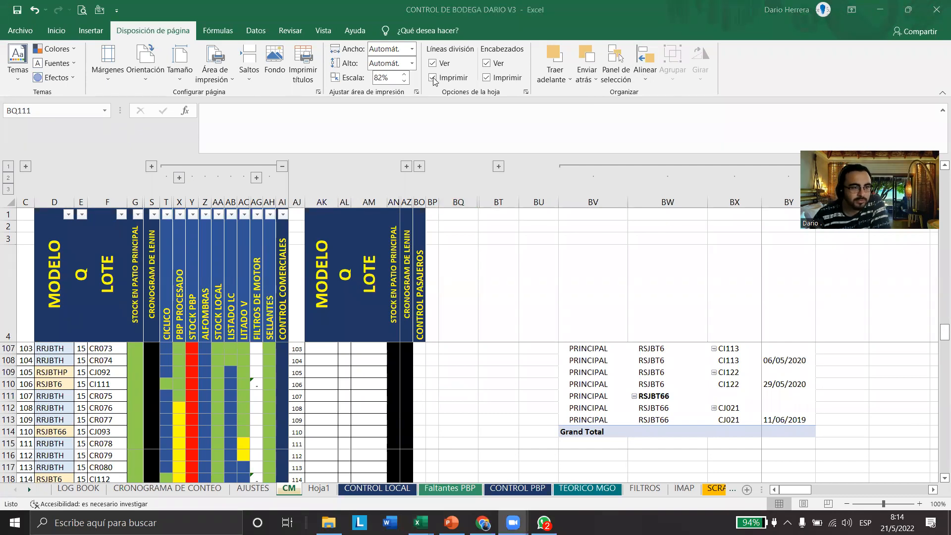
left_click(487, 77)
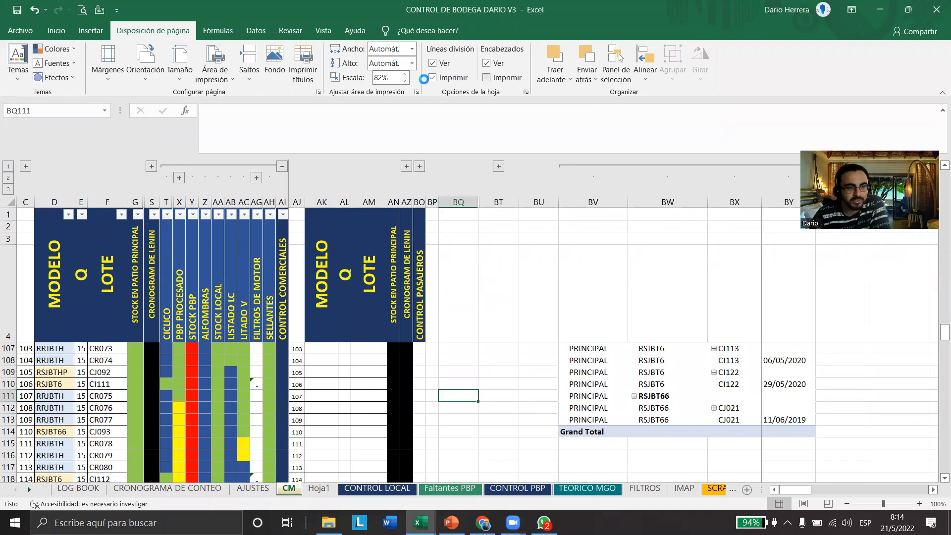
left_click(432, 77)
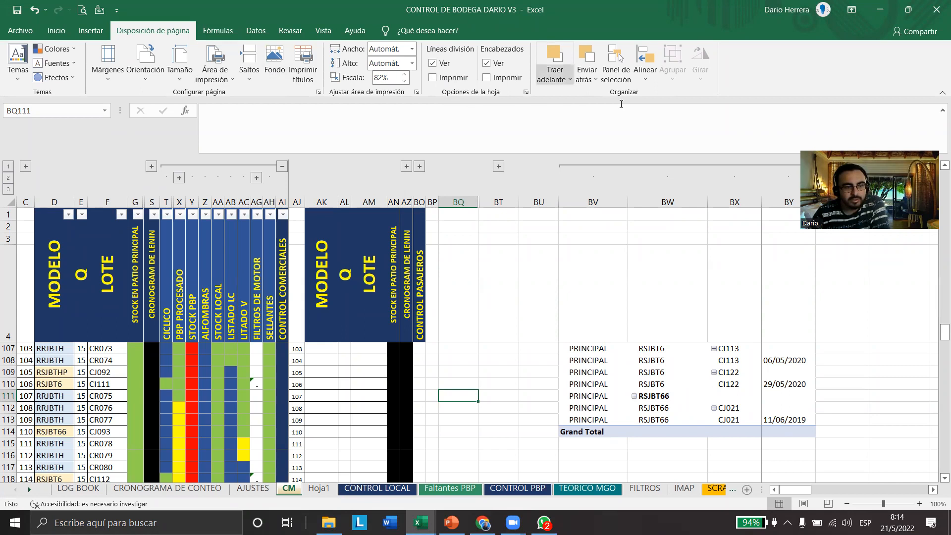
Frame the Organizar commands with a red rectangle, and draw an ellipse about 4 by 4.4 cm over columns E to G of Hoja1
left_click_drag(524, 36, 740, 103)
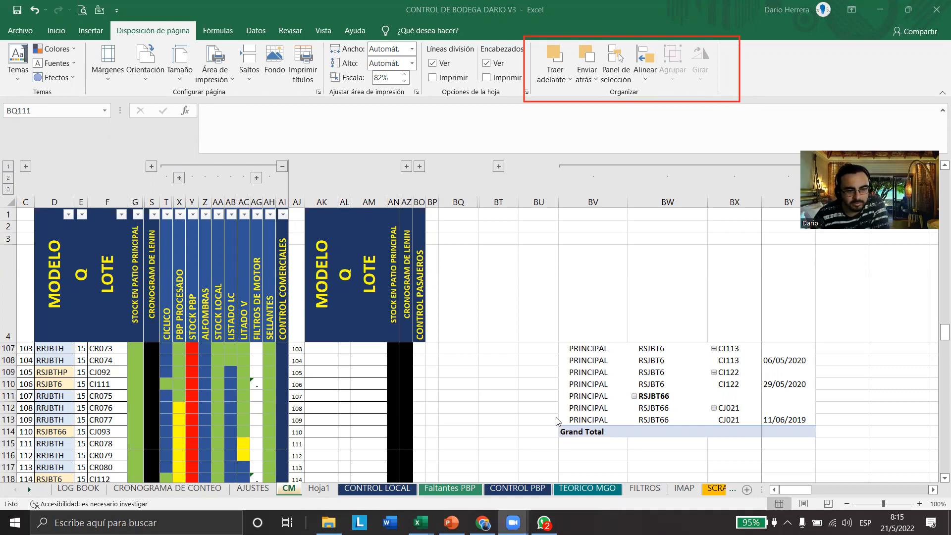
left_click(323, 491)
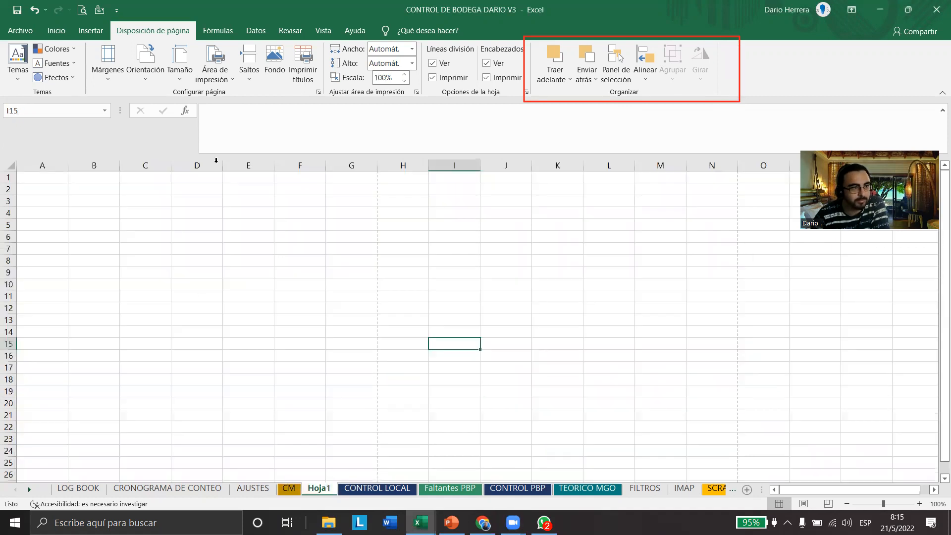
left_click(91, 30)
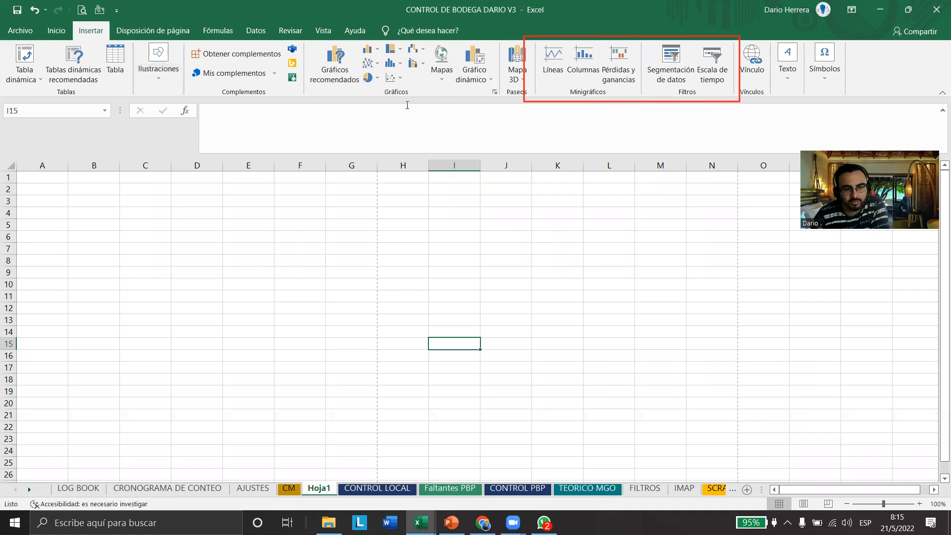
key("alt+Tab")
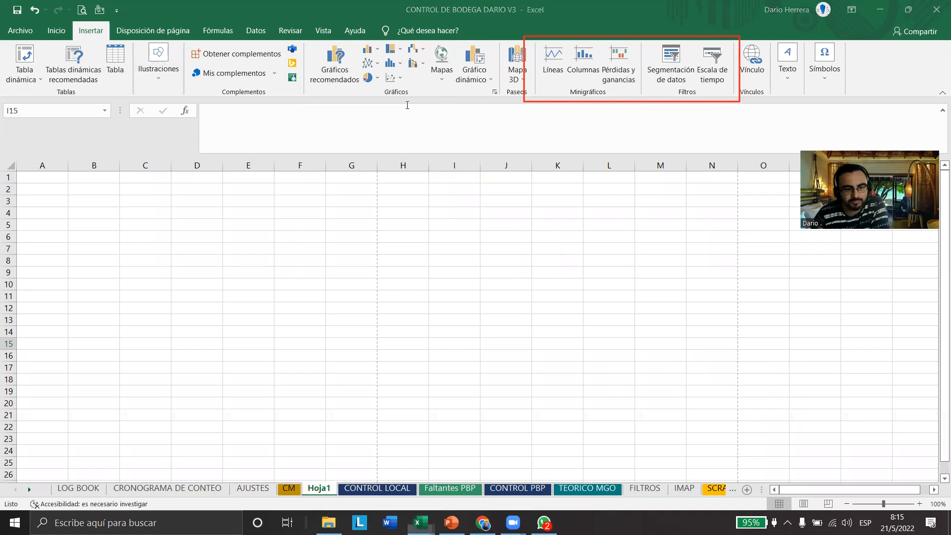
left_click(177, 77)
left_click(184, 119)
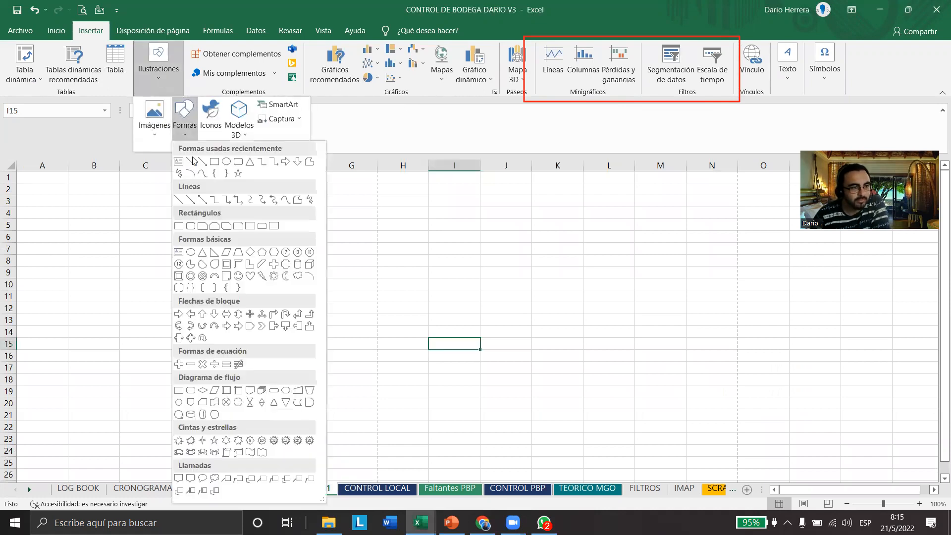
left_click(227, 162)
left_click_drag(255, 214, 358, 308)
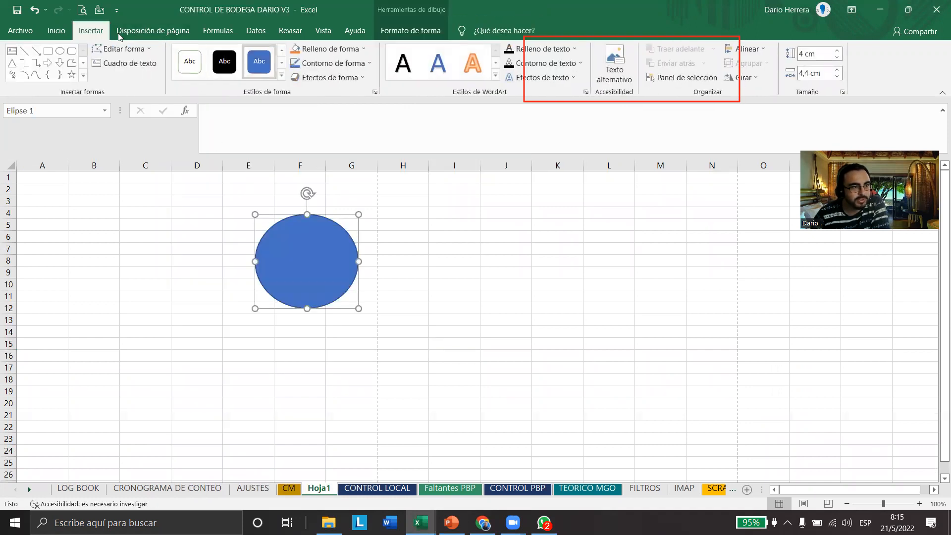
Draw an isosceles triangle about 5.88 cm high and 3.62 cm wide over the ellipse and give it the gold shape style
left_click(90, 30)
left_click(162, 75)
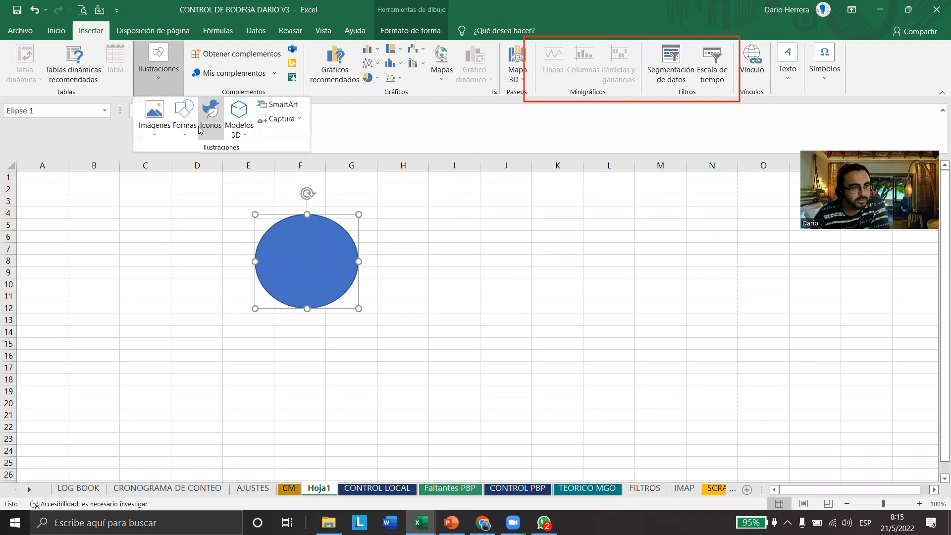
left_click(190, 131)
left_click(250, 161)
mouse_move(347, 198)
left_mouse_down()
mouse_move(284, 336)
mouse_move(262, 337)
left_mouse_up()
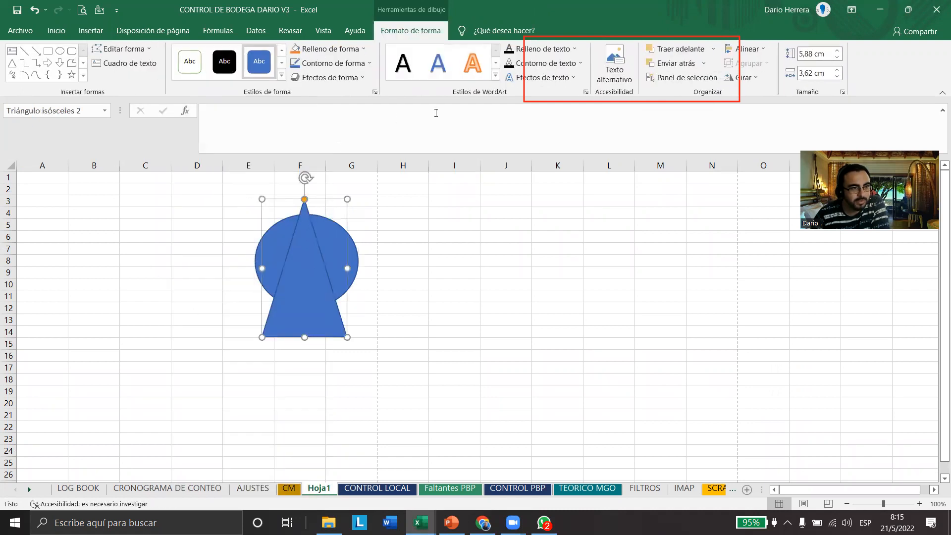
left_click(282, 64)
left_click(259, 61)
Draw a rectangle about 4.02 cm high and 3.37 cm wide over the other shapes and give it the green shape style
left_click(90, 31)
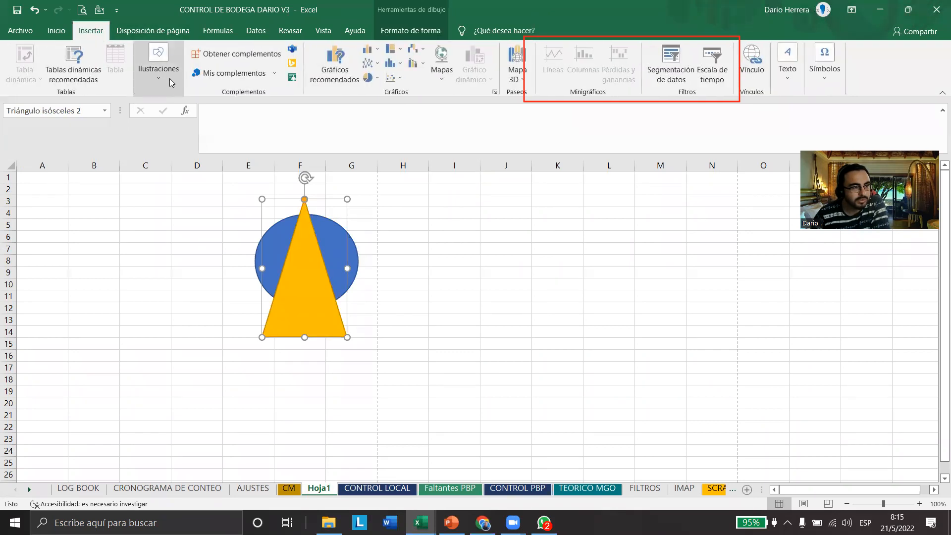
left_click(169, 79)
left_click(185, 119)
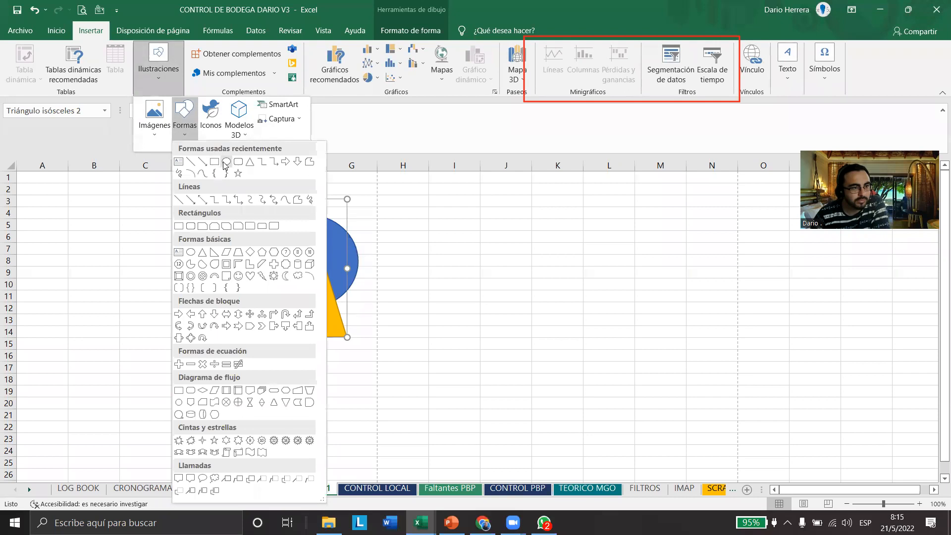
left_click_drag(267, 215, 348, 310)
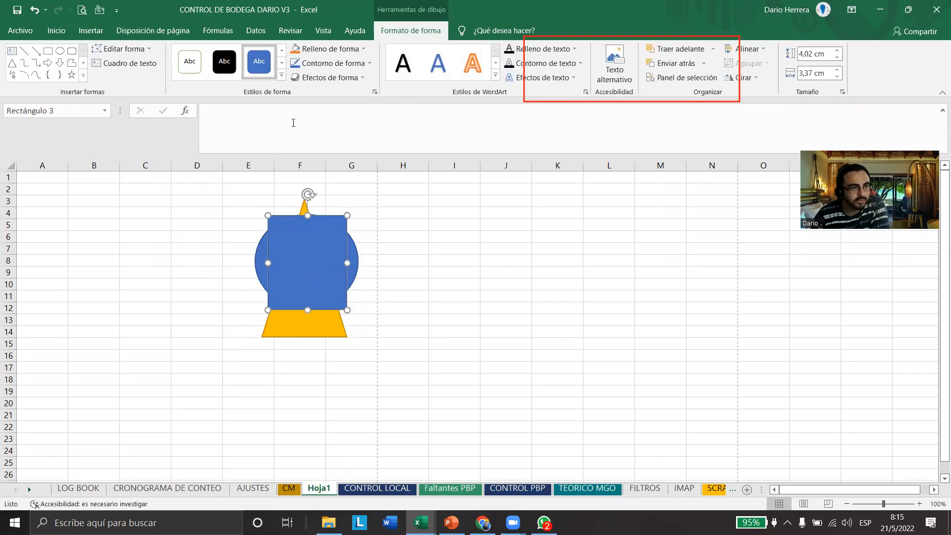
left_click(281, 63)
left_click(224, 62)
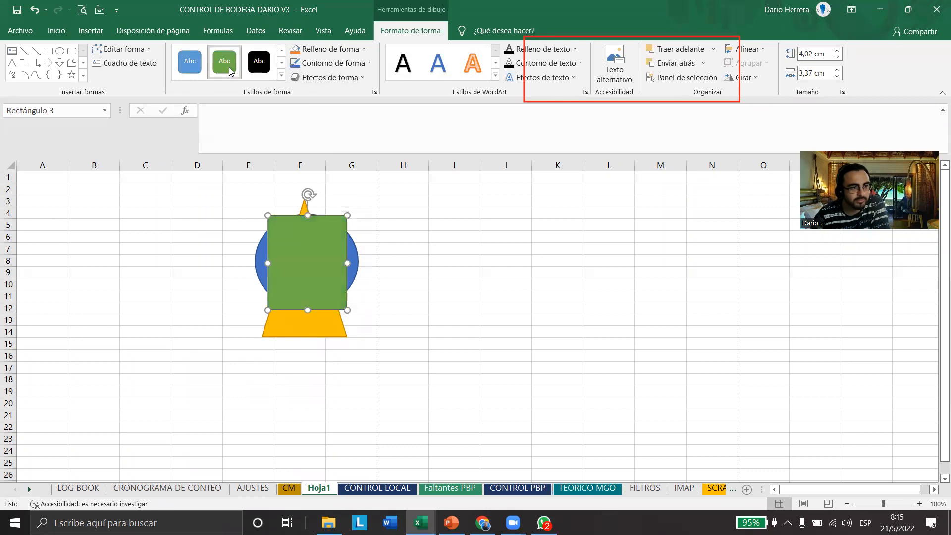
left_click(454, 308)
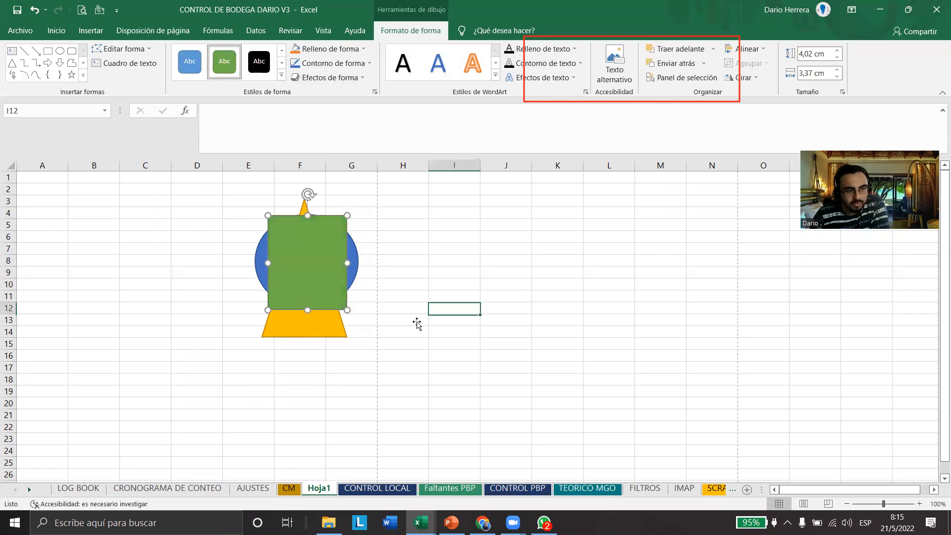
Send the green rectangle backward two levels, behind both the triangle and the ellipse
left_click(153, 31)
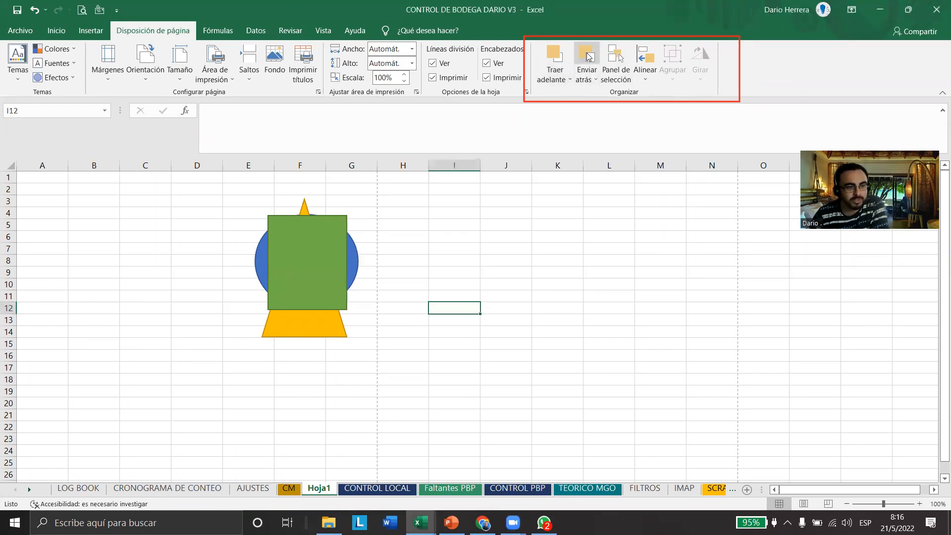
left_click(307, 238)
left_click(583, 58)
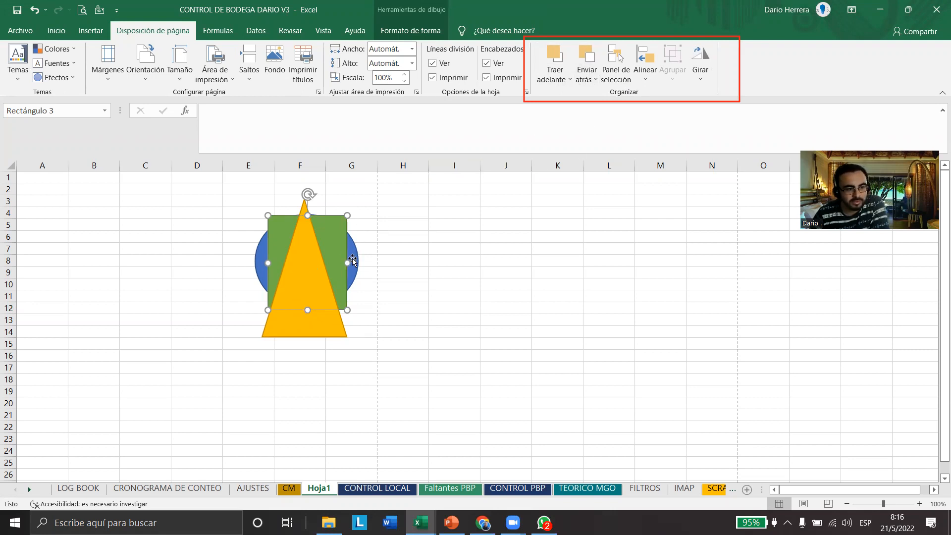
left_click(588, 59)
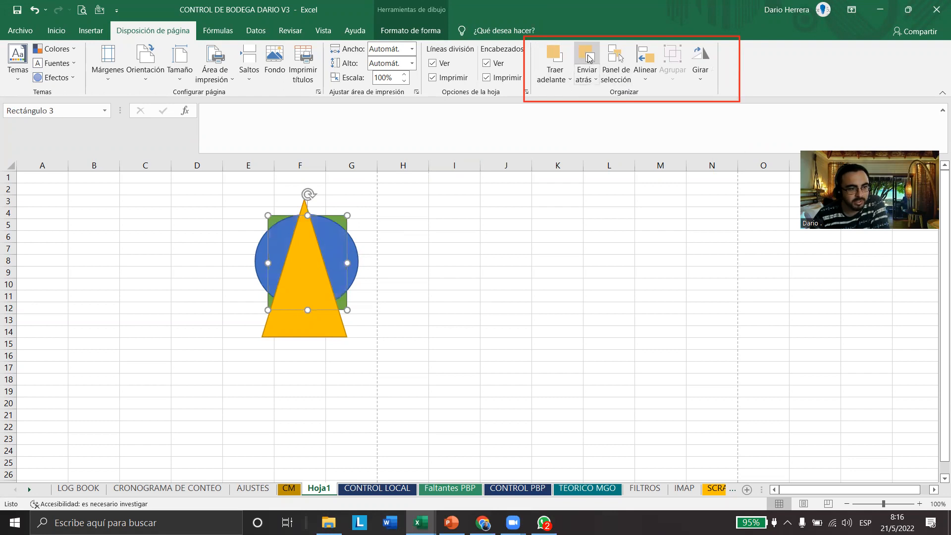
left_click(404, 215)
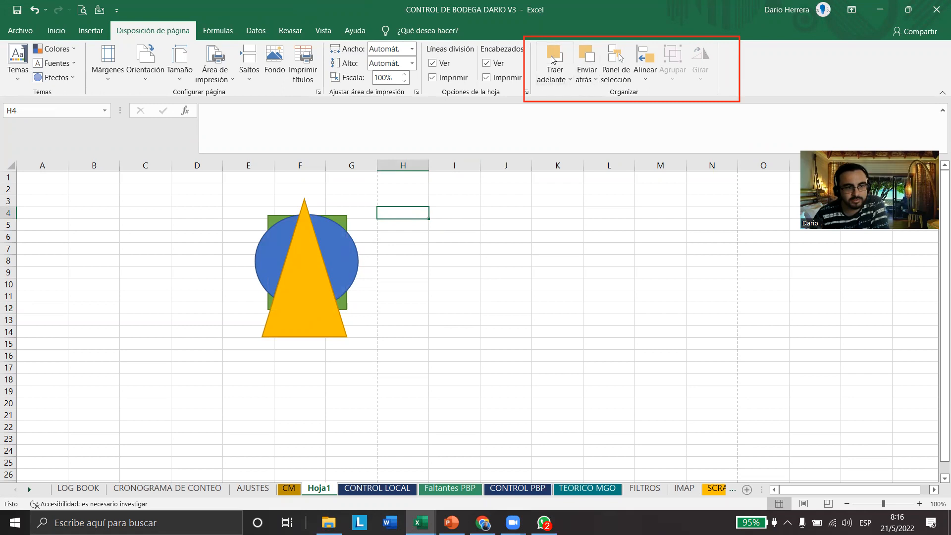
Move the green rectangle forward and backward through the stack, leaving it between the triangle and the ellipse
left_click(343, 220)
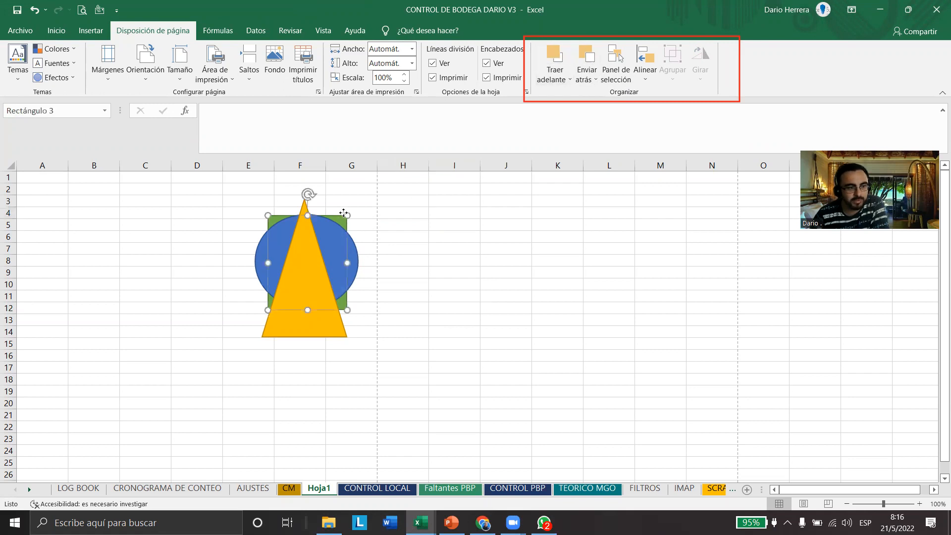
left_click(556, 57)
left_click(556, 57)
left_click(588, 57)
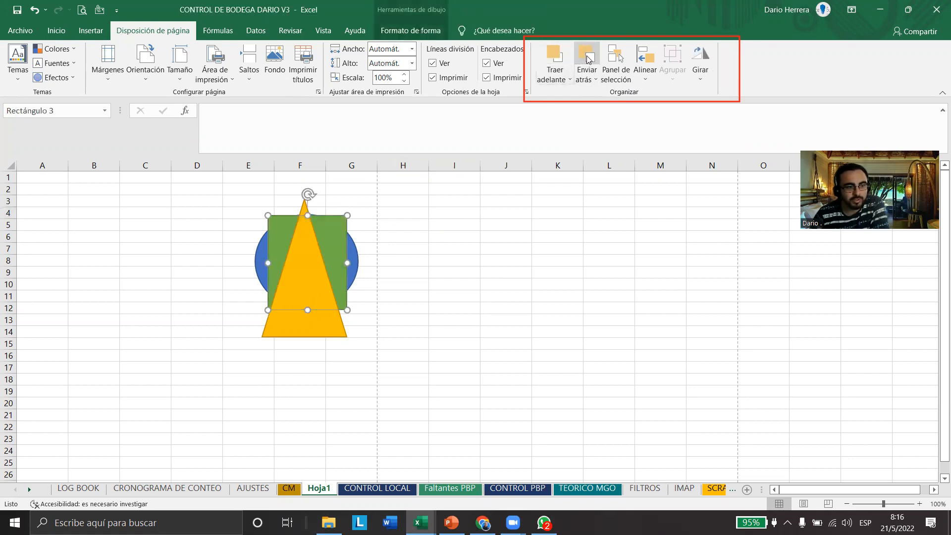
left_click(587, 57)
left_click(555, 57)
Show the list of the sheet's shapes, frame it with a red rectangle, and select Rectángulo 3 in it
left_click(613, 59)
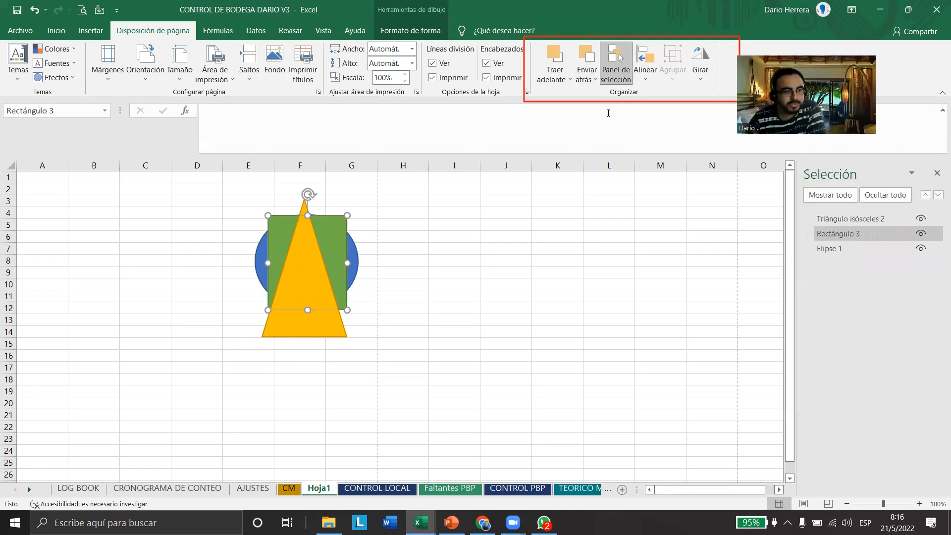
mouse_move(791, 157)
left_mouse_down()
mouse_move(868, 295)
mouse_move(945, 297)
mouse_move(943, 278)
left_mouse_up()
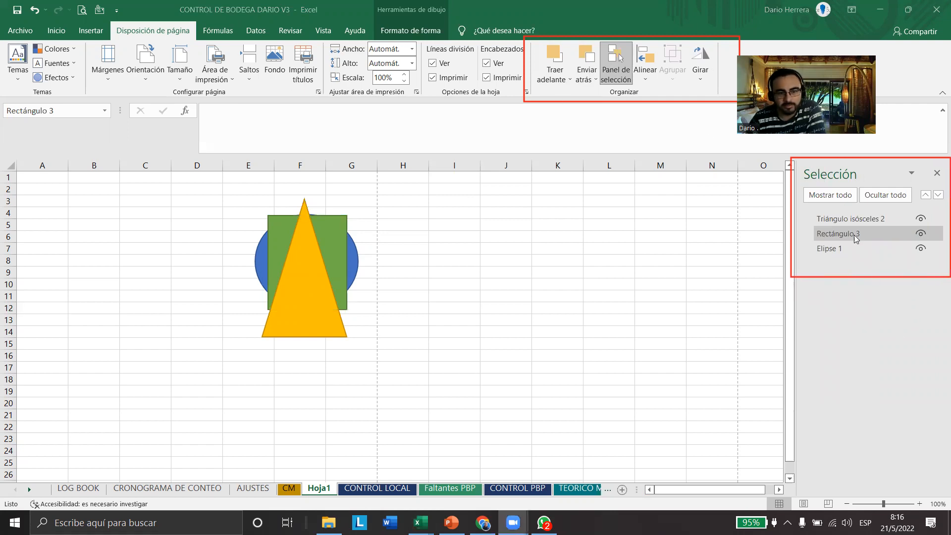
left_click(850, 233)
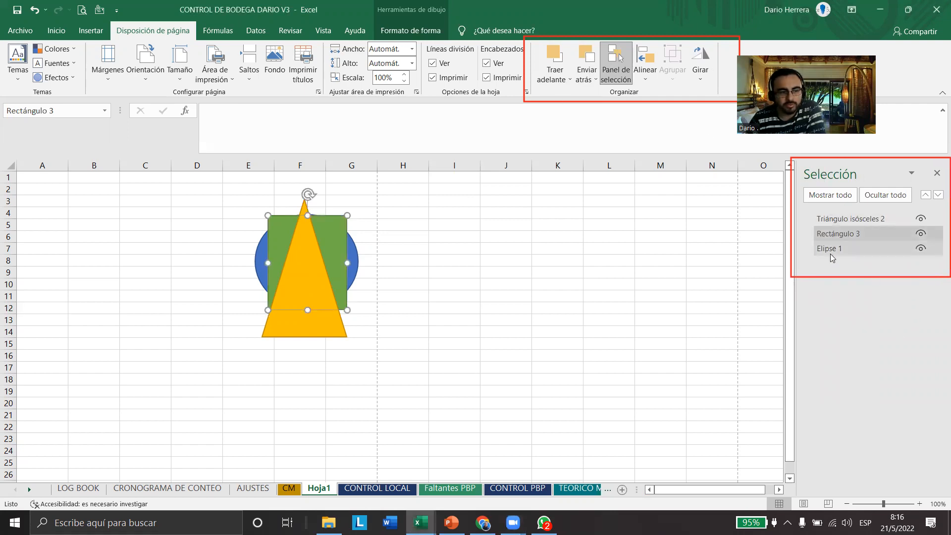
Hide the rectangle, ellipse and triangle one by one, and make all shapes visible again together
left_click(921, 233)
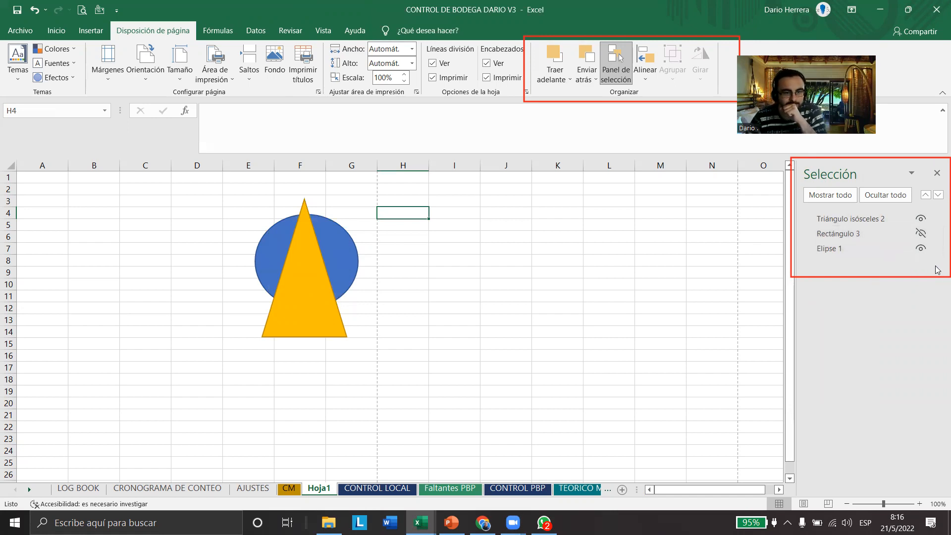
left_click(921, 248)
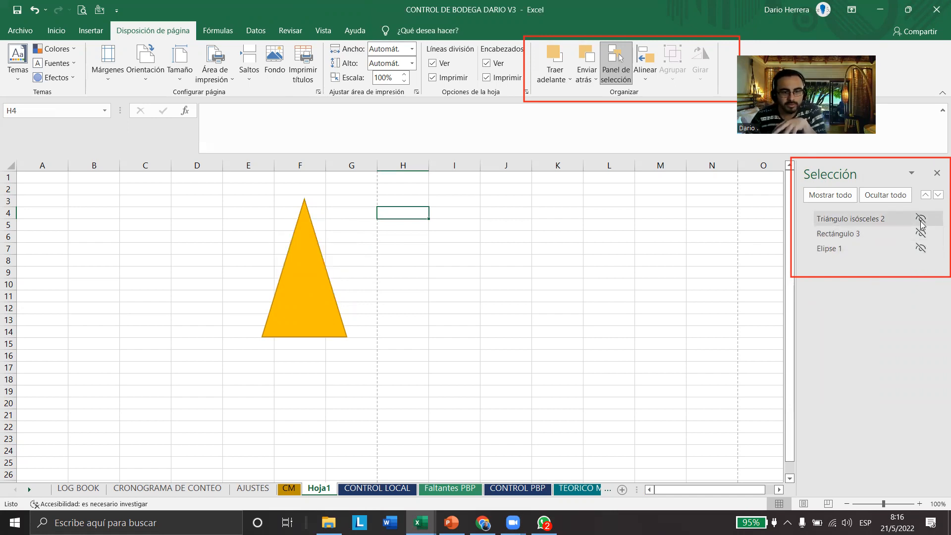
left_click(920, 218)
left_click(843, 200)
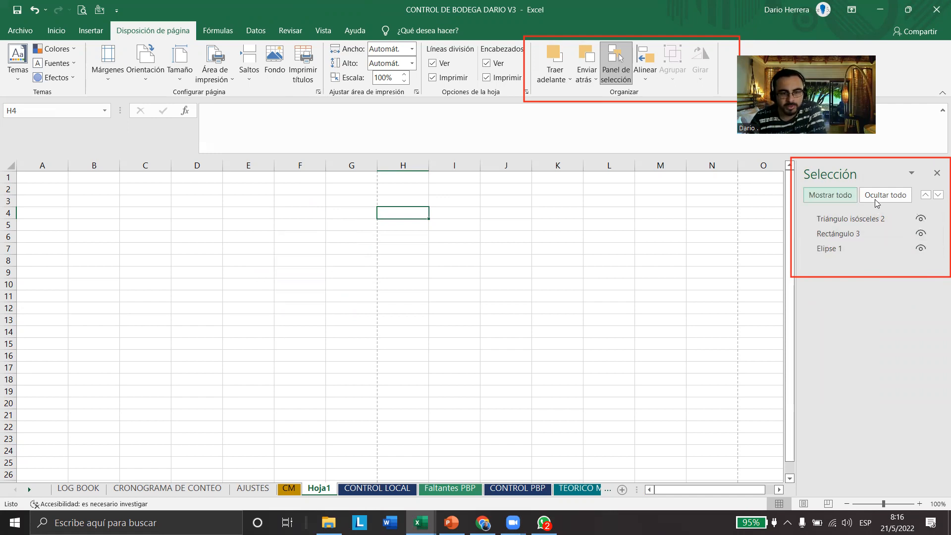
Hide all shapes at once, and show the rectangle, ellipse and triangle again individually
left_click(878, 199)
left_click(921, 234)
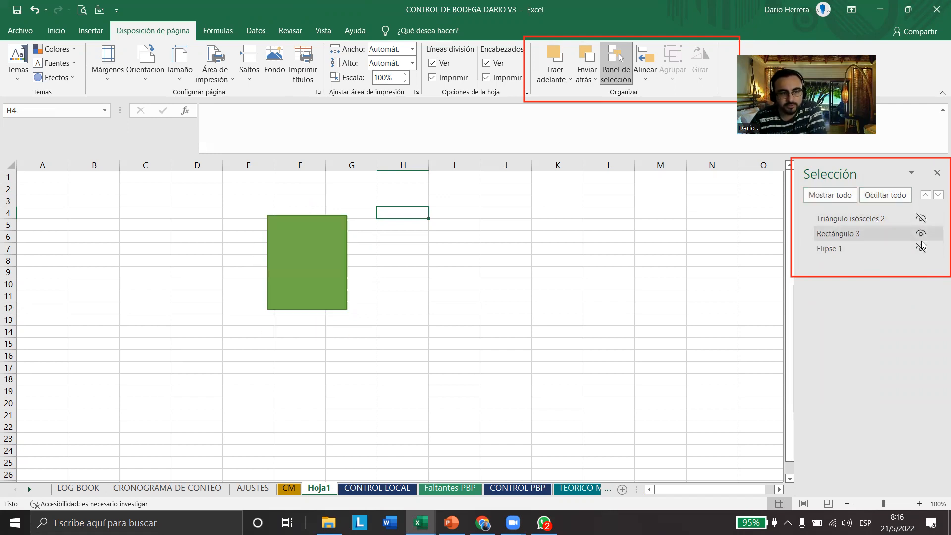
left_click(920, 248)
left_click(921, 218)
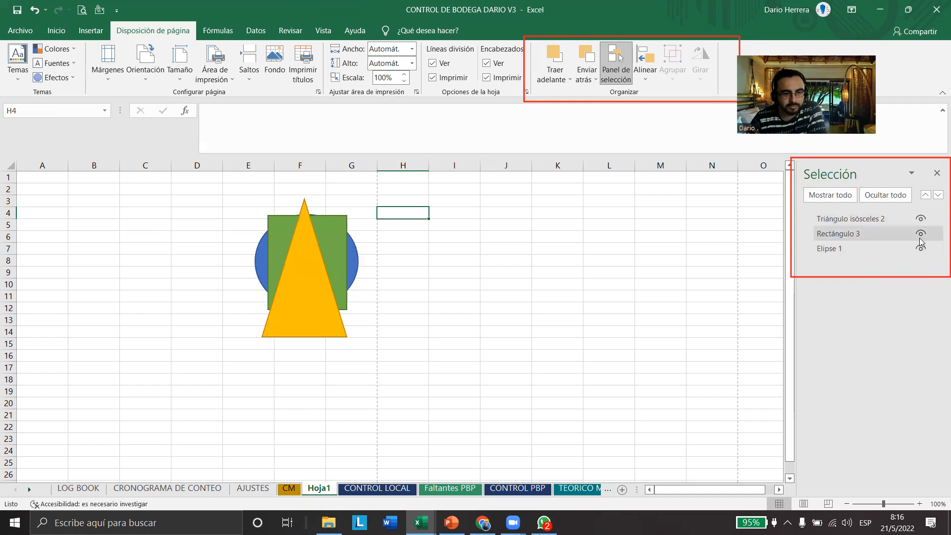
Hide Rectángulo 3 and Triángulo isósceles 2 and toggle the ellipse's visibility, leaving only Elipse 1 displayed
left_click(921, 233)
left_click(920, 218)
left_click(921, 248)
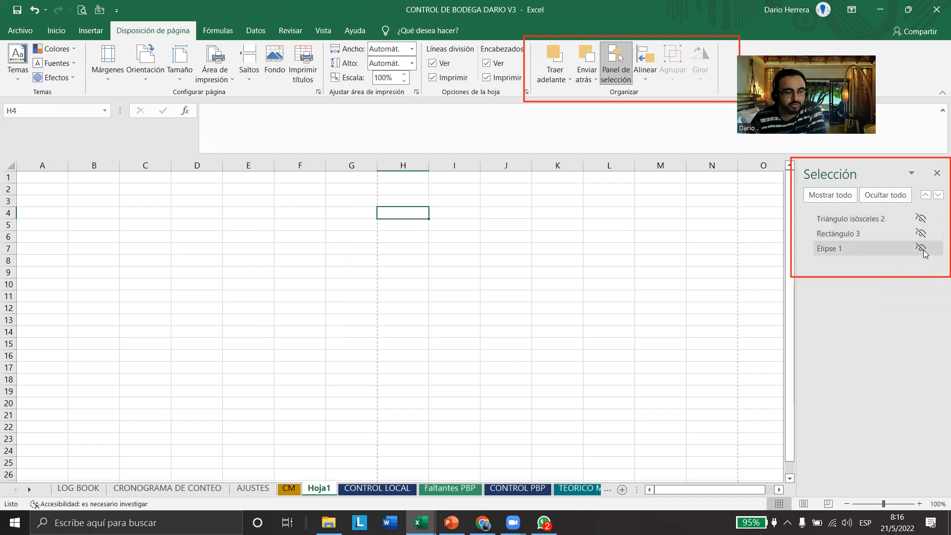
left_click(921, 249)
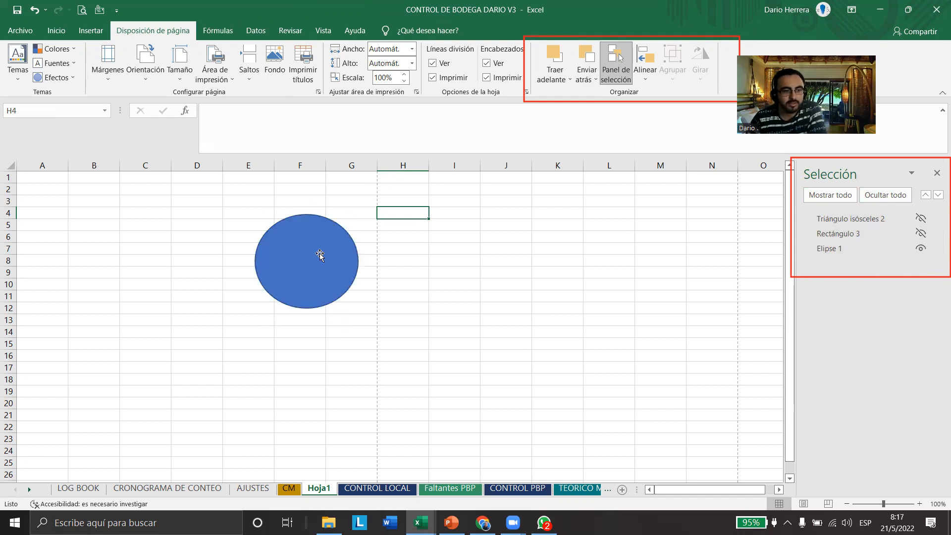
Add the text "texto de ejemplo" to the ellipse and center it both vertically and horizontally
left_click(310, 278)
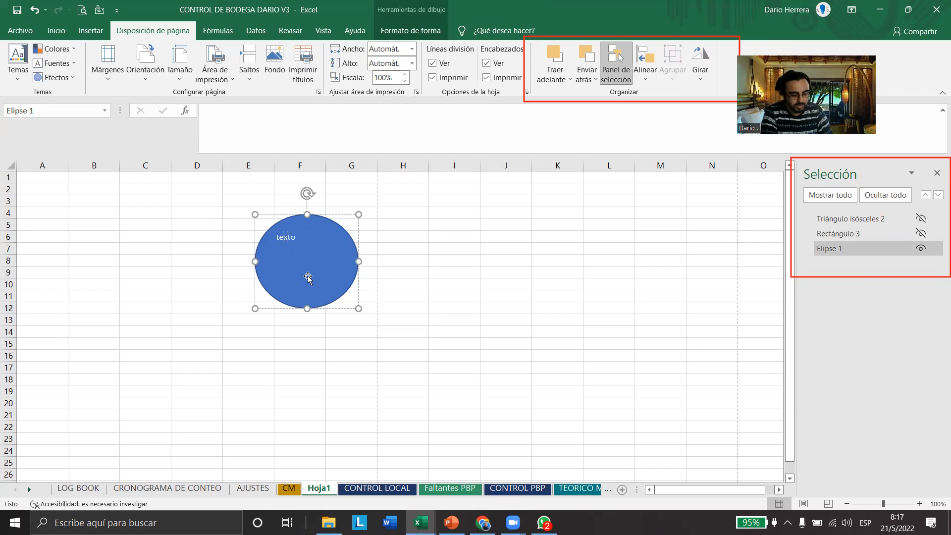
type("texto de ejemplo")
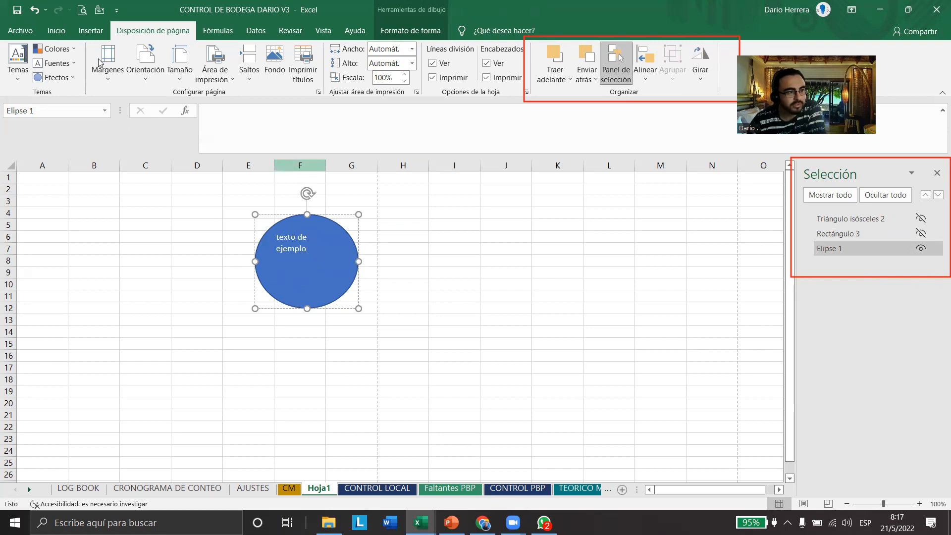
left_click(56, 30)
left_click(274, 54)
left_click(274, 73)
Try to enlarge the ellipse's text to 18 points without selecting it
left_click(221, 54)
left_click(221, 53)
left_click(221, 54)
left_click(221, 54)
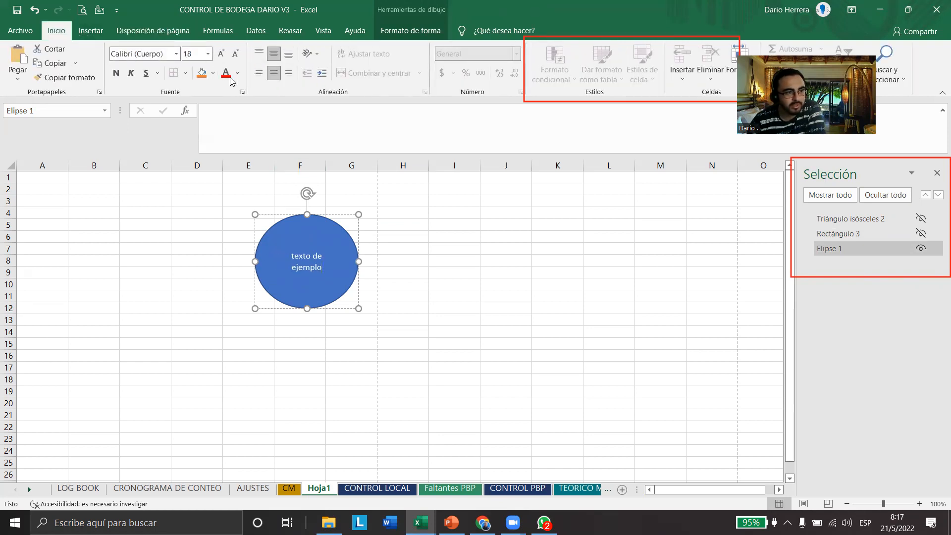
left_click(238, 73)
left_click(294, 256)
Make the ellipse's "texto de ejemplo" bold, 18 points and standard yellow
triple_click(294, 257)
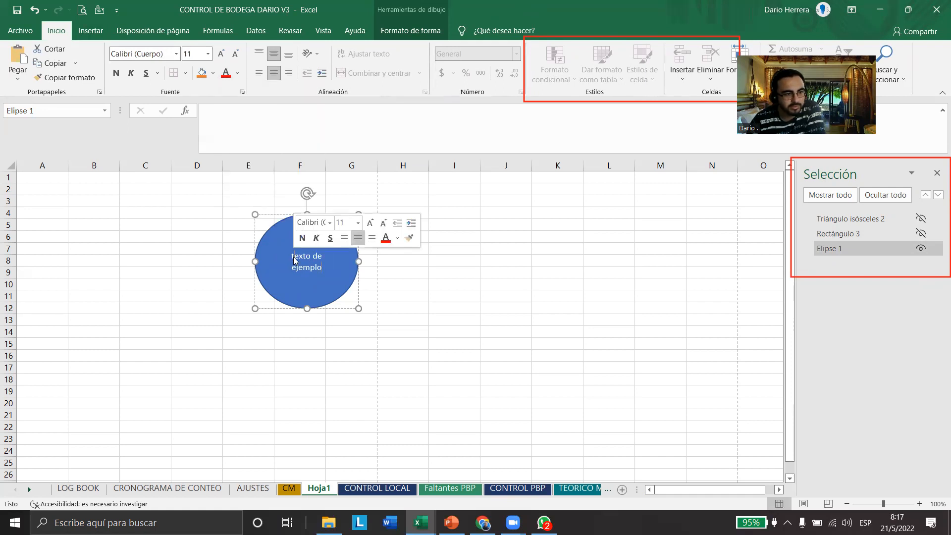
left_click(116, 73)
left_click(221, 54)
left_click(221, 53)
left_click(220, 53)
left_click(221, 53)
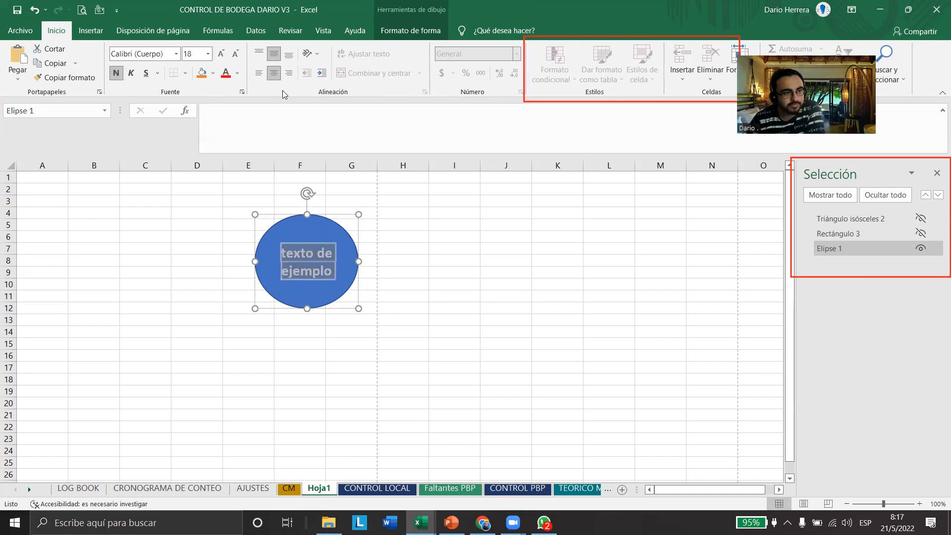
left_click(238, 73)
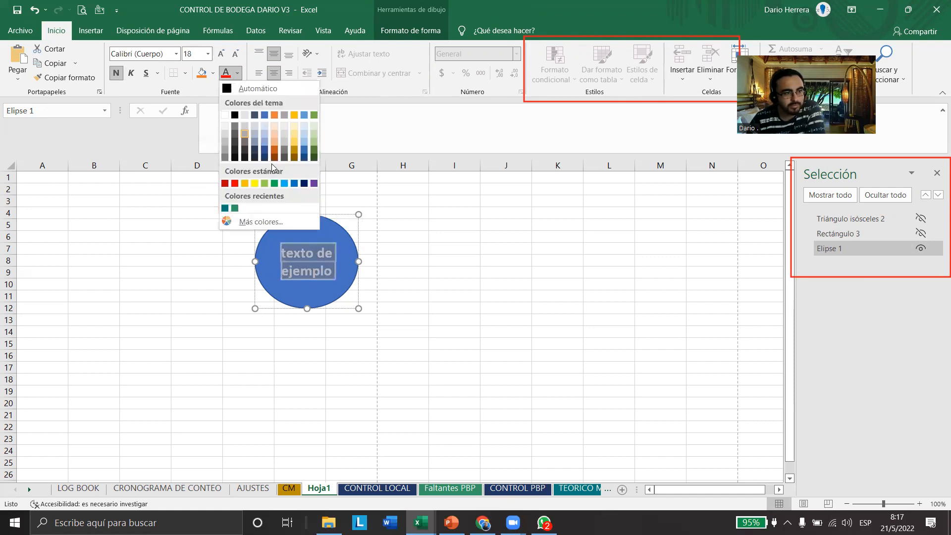
left_click(254, 183)
left_click(403, 308)
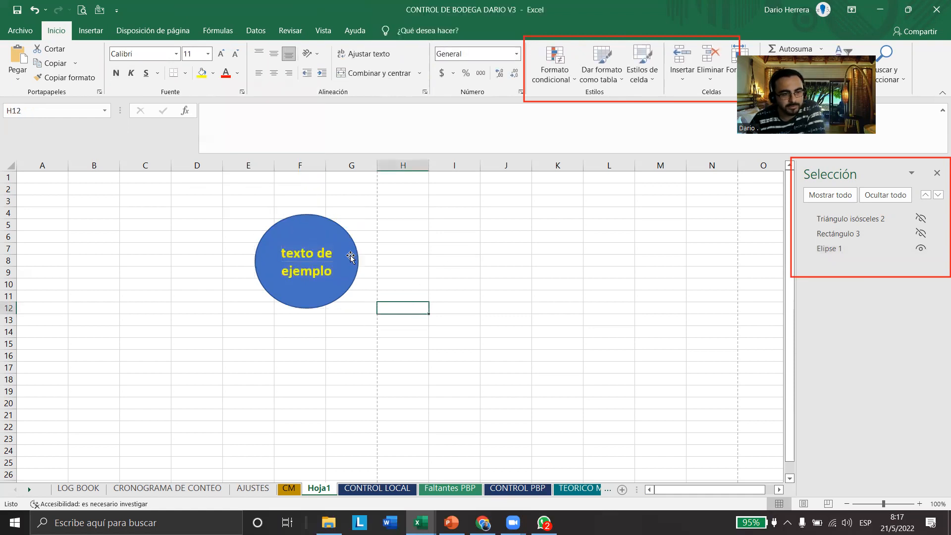
Hide Elipse 1 and show Rectángulo 3, Triángulo isósceles 2 and Elipse 1 one after another
left_click(922, 249)
left_click(921, 234)
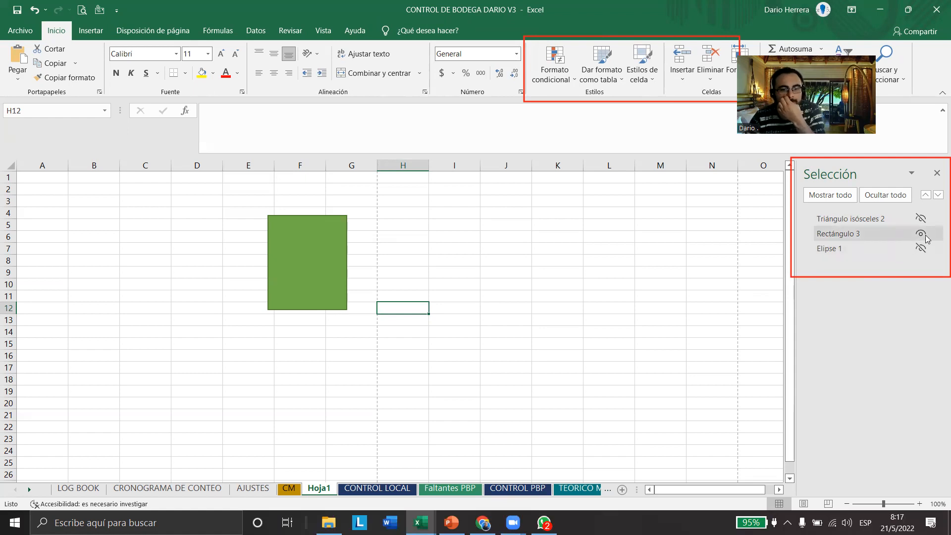
left_click(920, 218)
left_click(920, 249)
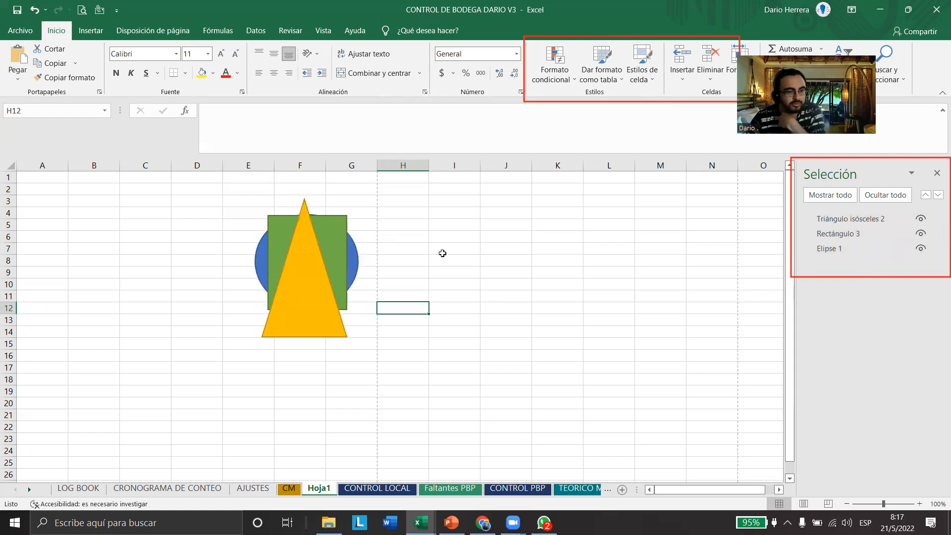
left_click(354, 256)
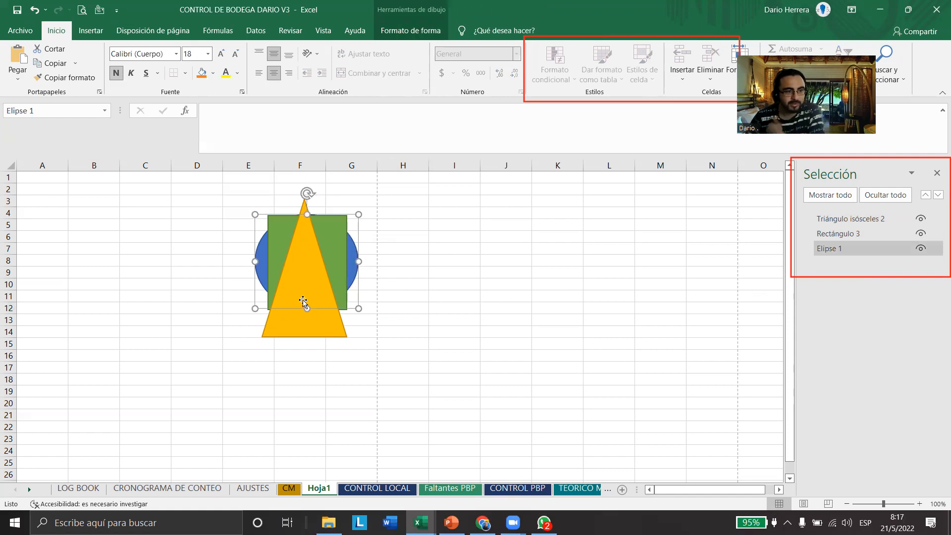
left_click(280, 302)
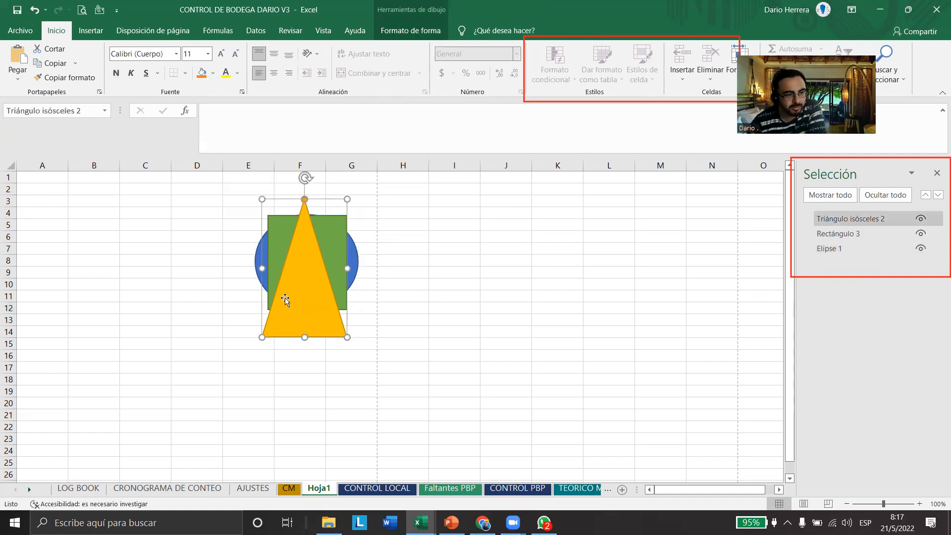
left_click(270, 273)
left_click(359, 256)
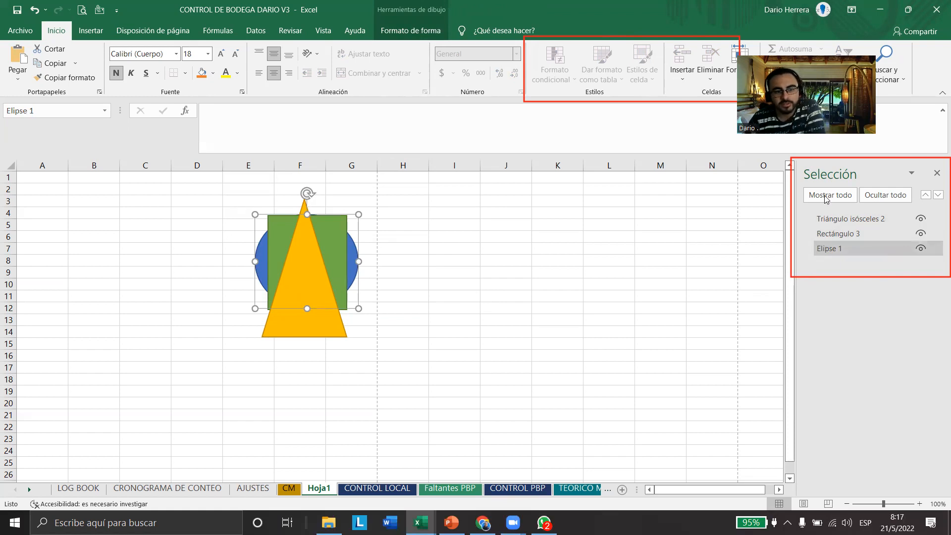
Turn on the Ajustar a la cuadrícula and Ajustar a la forma alignment options and check both in the alignment list
left_click(162, 34)
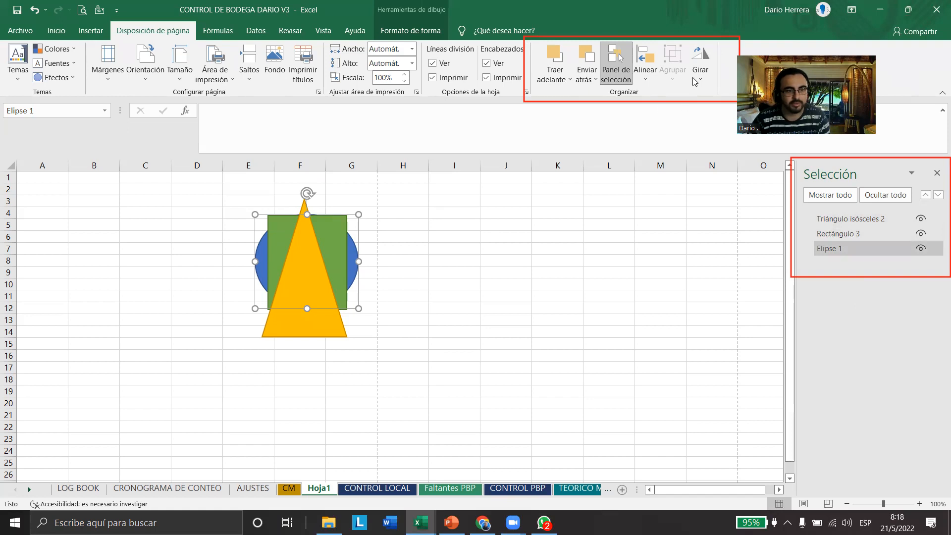
left_click(653, 80)
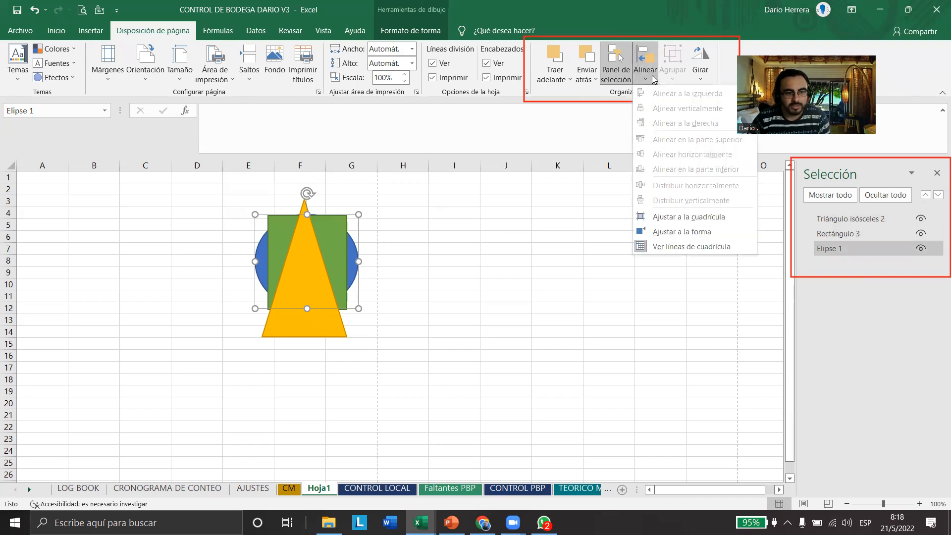
left_click(714, 225)
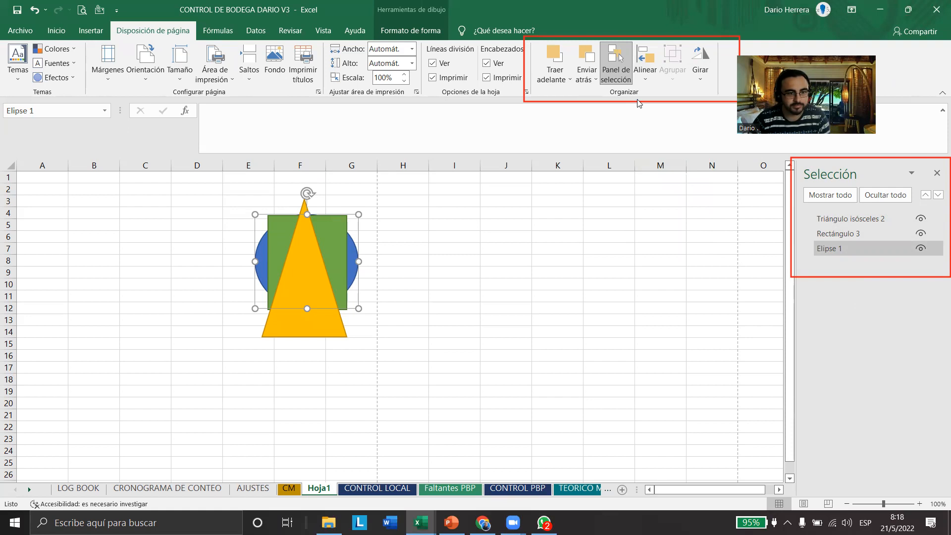
left_click(649, 71)
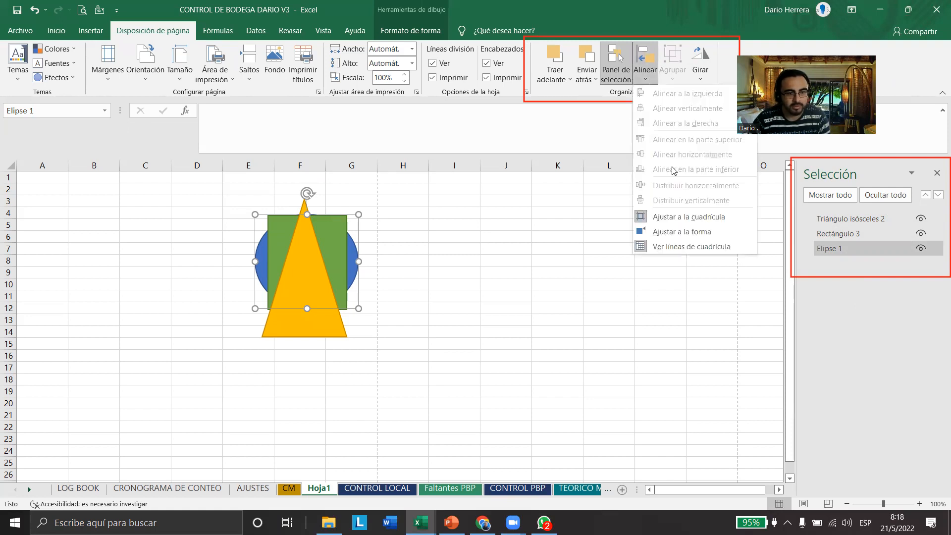
left_click(672, 232)
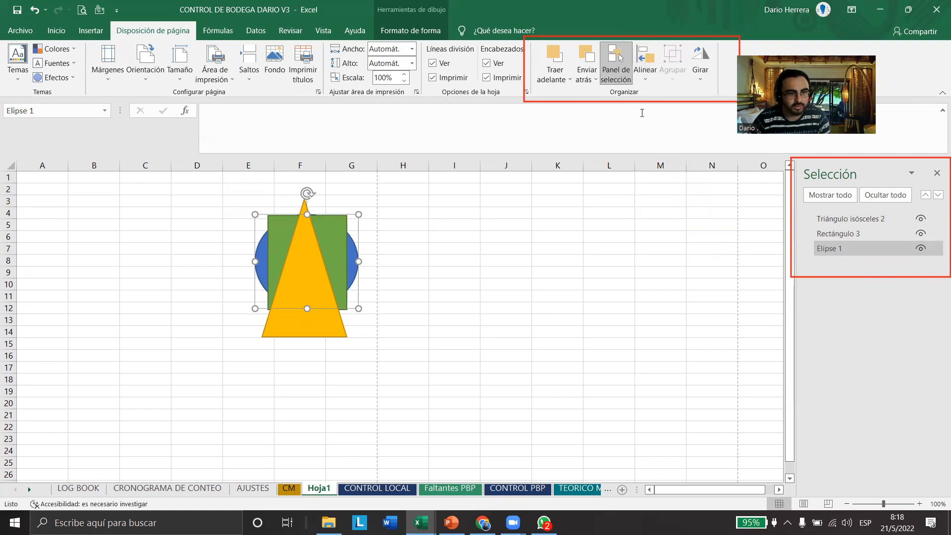
left_click(645, 79)
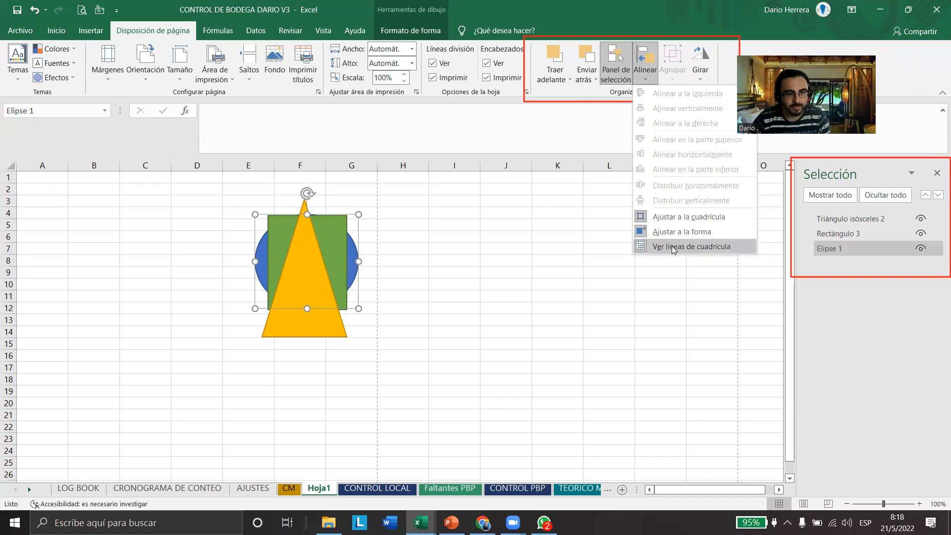
left_click(364, 235)
left_click(397, 237)
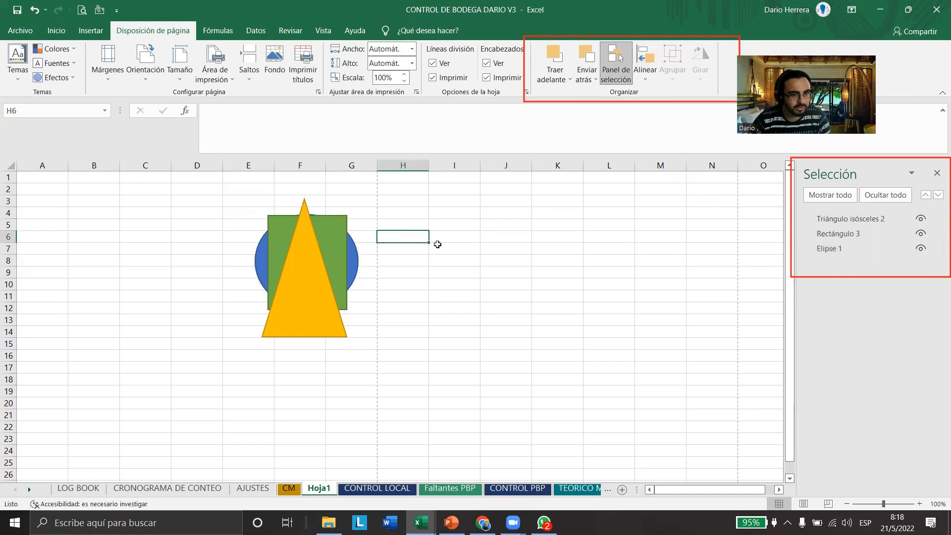
Close the Selección pane and shift the green rectangle slightly up and to the right
left_click(937, 173)
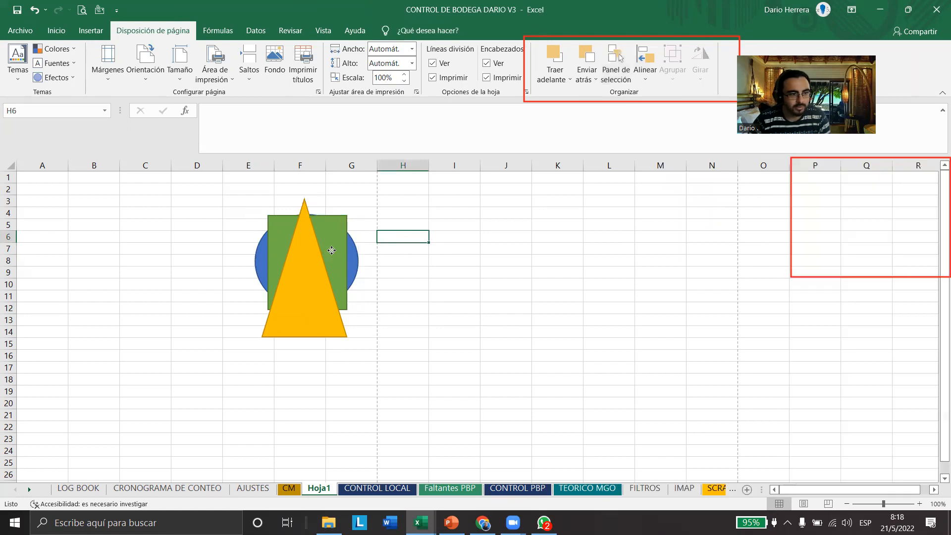
left_click(340, 233)
left_click_drag(341, 226, 305, 224)
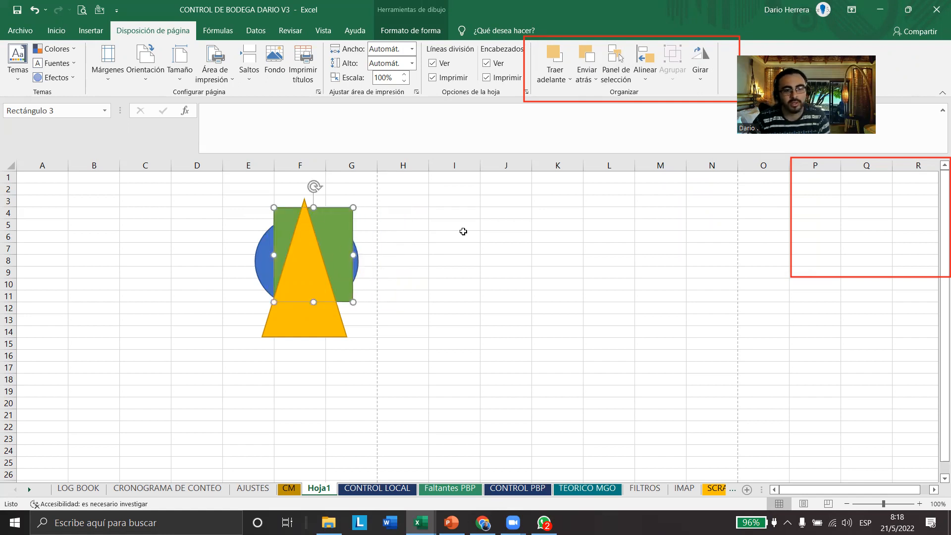
With snapping on, resize the green rectangle so its lower-right corner meets the lower-right corner of cell G6
left_click(646, 71)
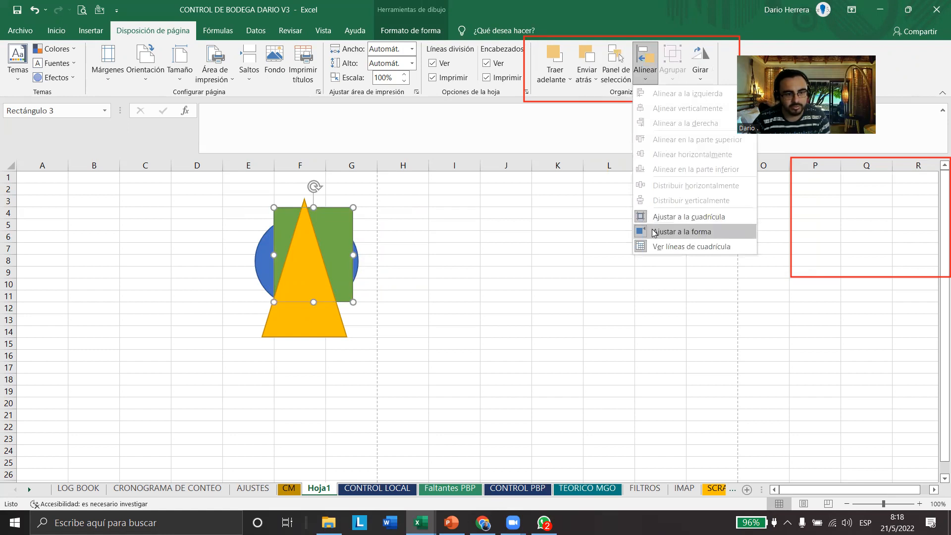
left_click(653, 233)
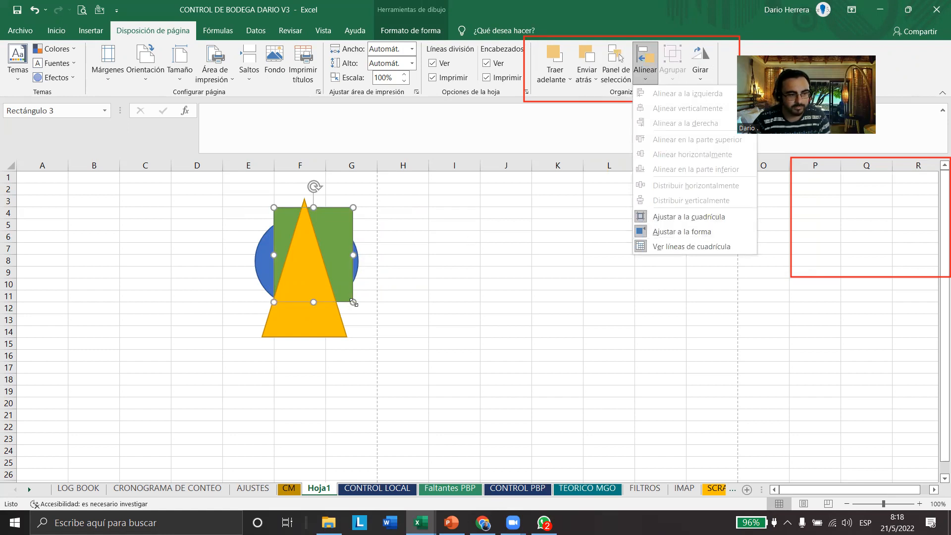
left_click(355, 303)
left_click(414, 252)
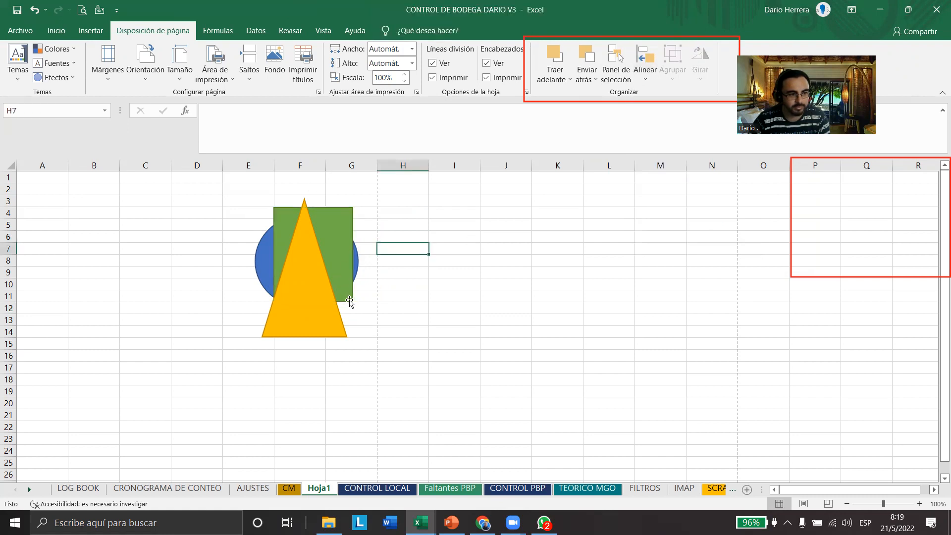
left_click(348, 300)
left_click_drag(351, 300, 377, 243)
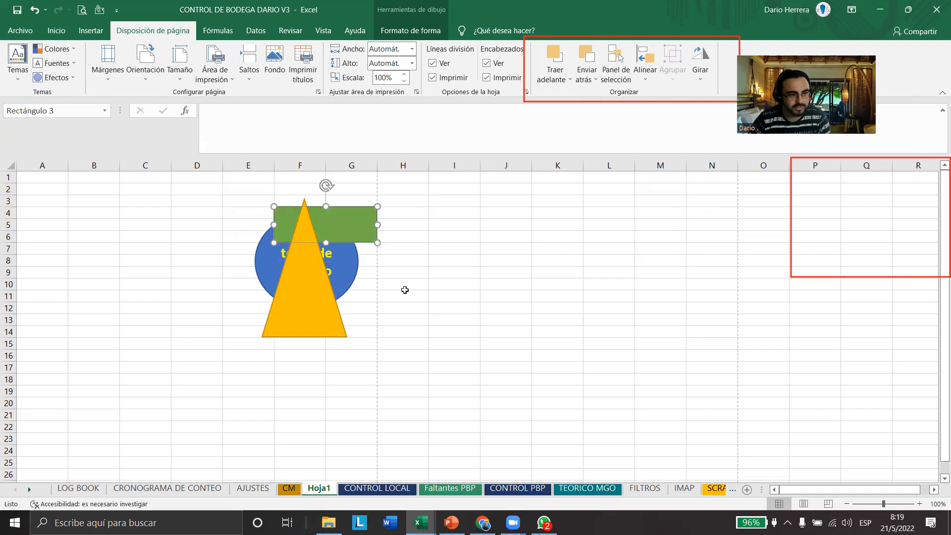
left_click(403, 295)
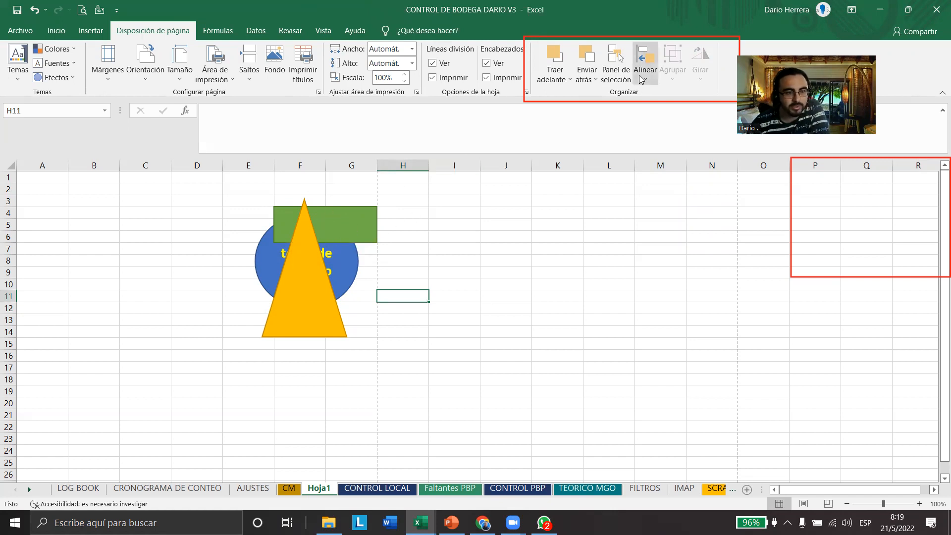
Turn off the Ajustar a la forma and Ajustar a la cuadrícula alignment options
left_click(350, 230)
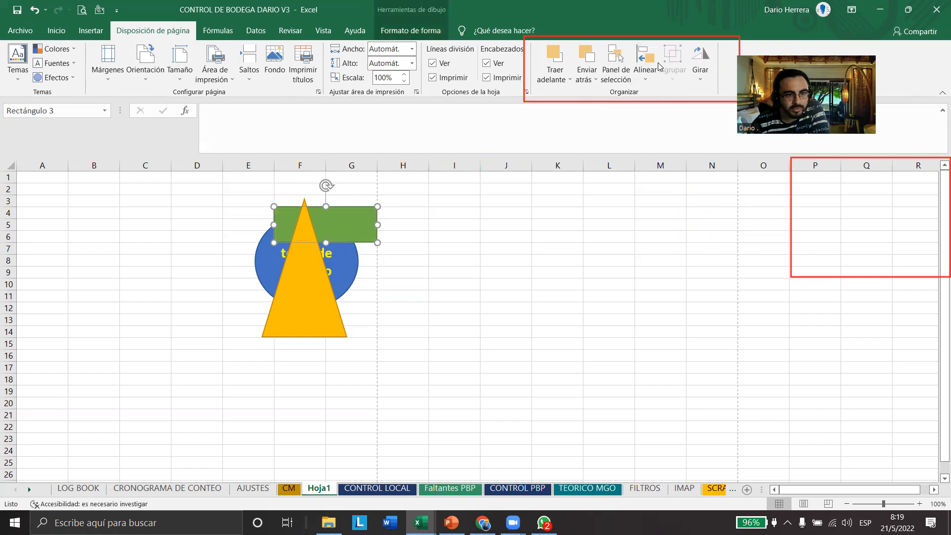
left_click(646, 64)
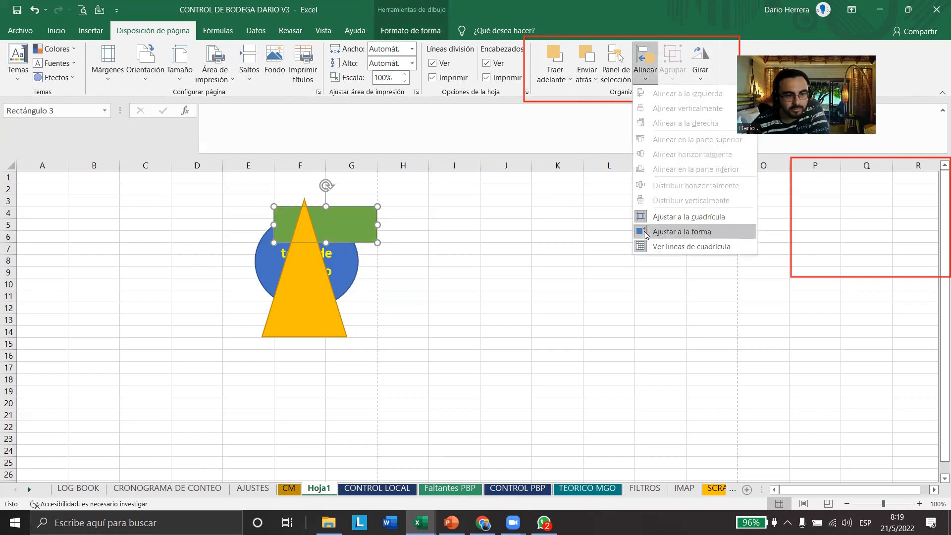
left_click(645, 232)
left_click(645, 71)
left_click(658, 219)
Resize the green rectangle freely to about 1,6 cm high and 4,4 cm wide
mouse_move(378, 243)
left_mouse_down()
mouse_move(373, 221)
mouse_move(374, 229)
left_mouse_up()
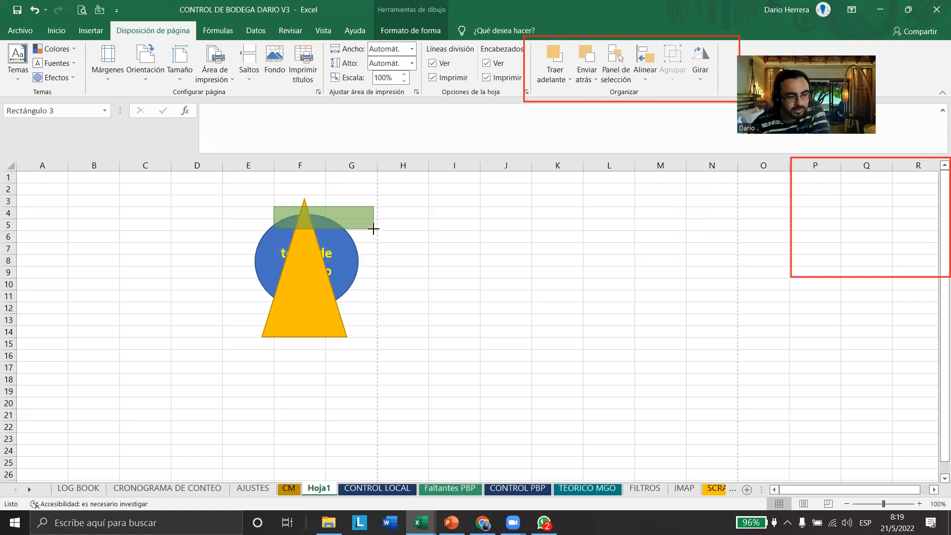
left_click_drag(373, 229, 377, 244)
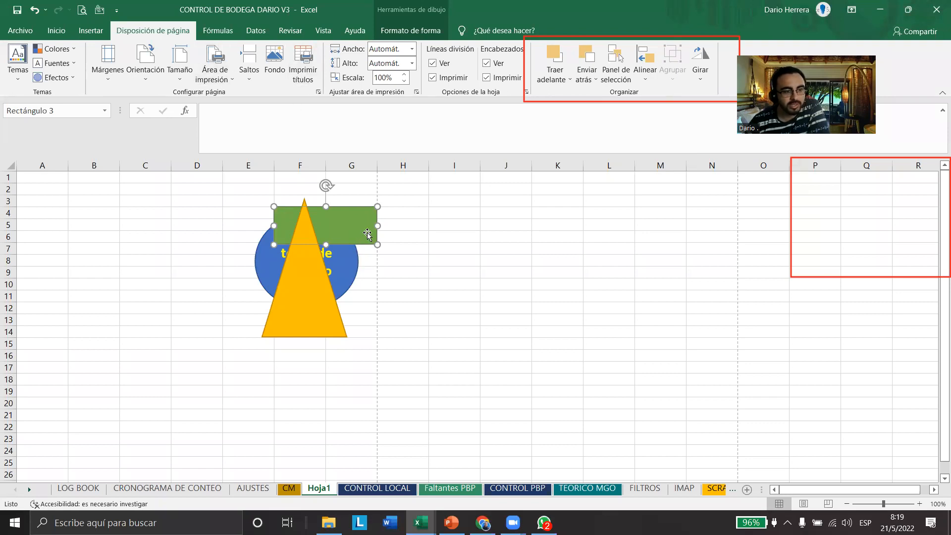
left_click(393, 269)
left_click(358, 231)
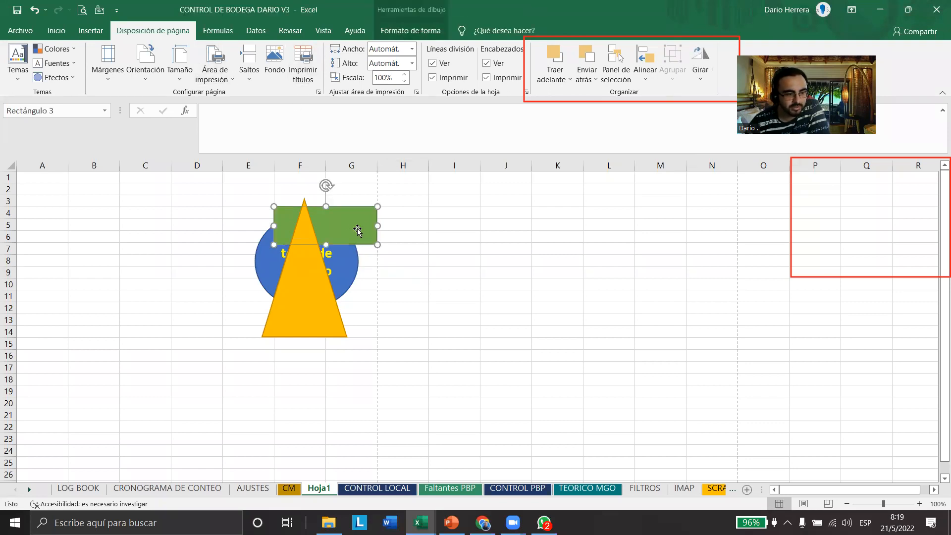
Record a macro that moves the yellow triangle away from the other shapes into columns B to D, then stop recording
left_click(411, 30)
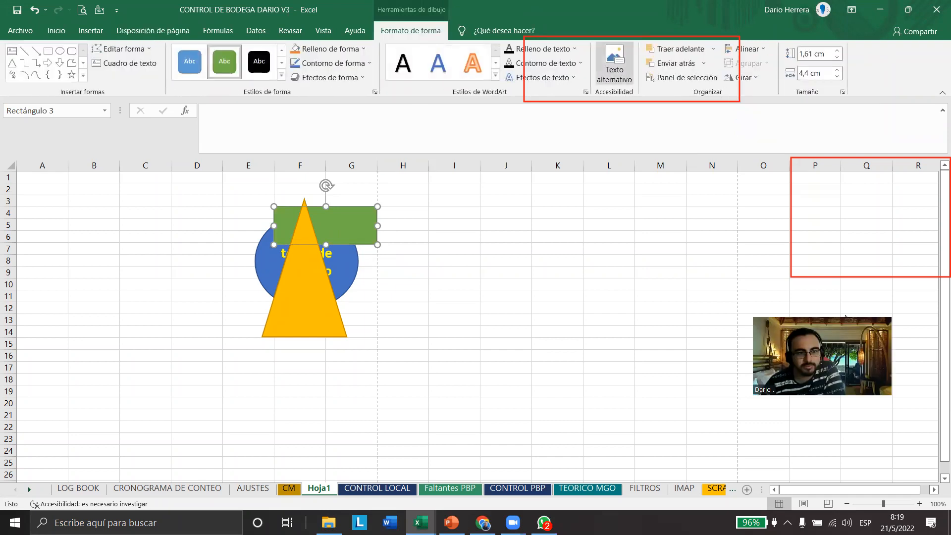
left_click(290, 30)
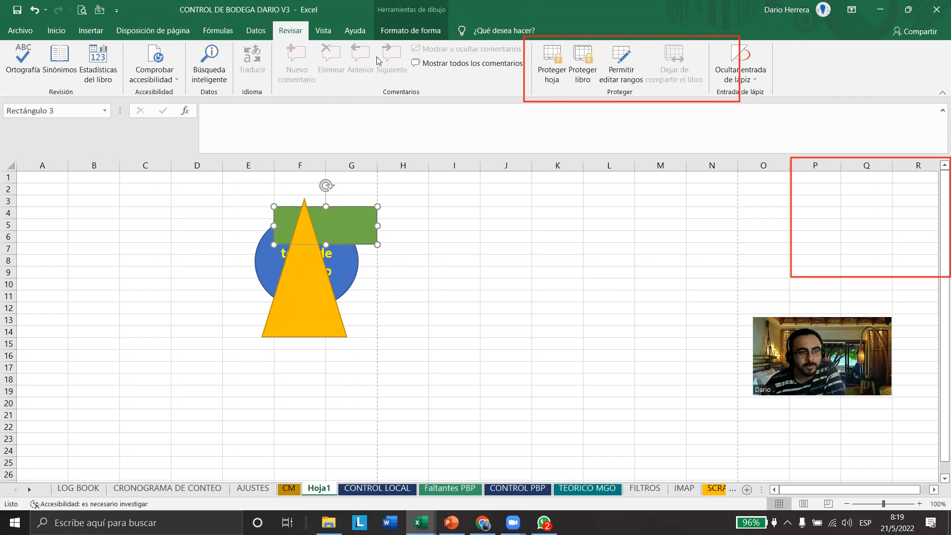
left_click(256, 32)
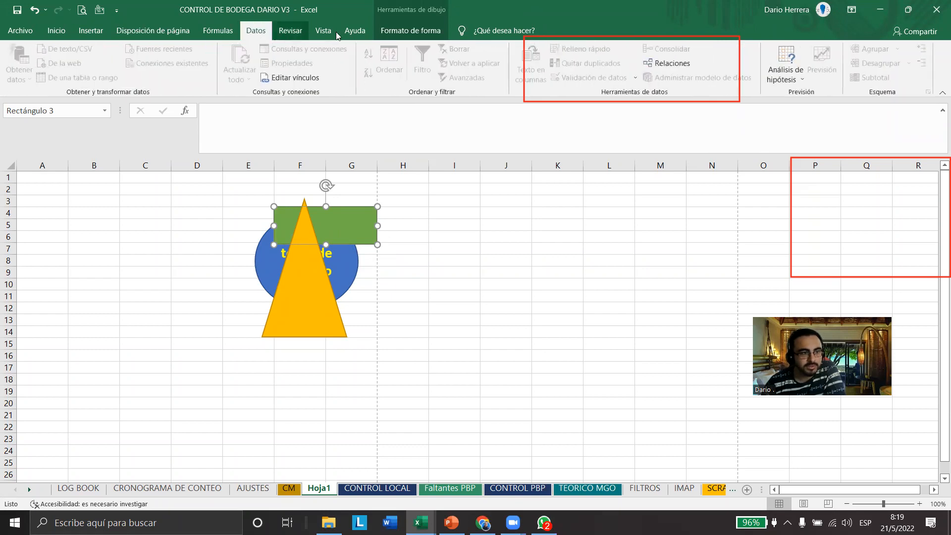
left_click(355, 30)
left_click(324, 30)
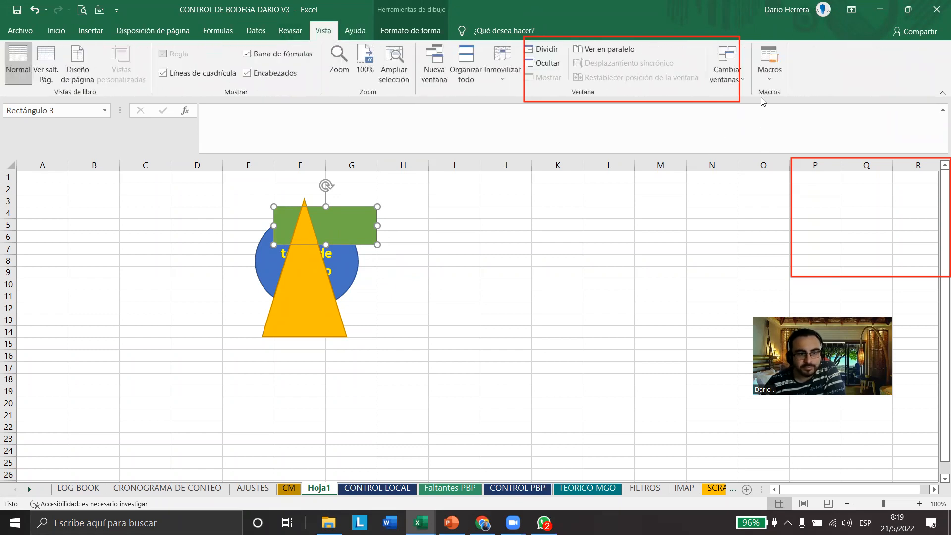
left_click(770, 72)
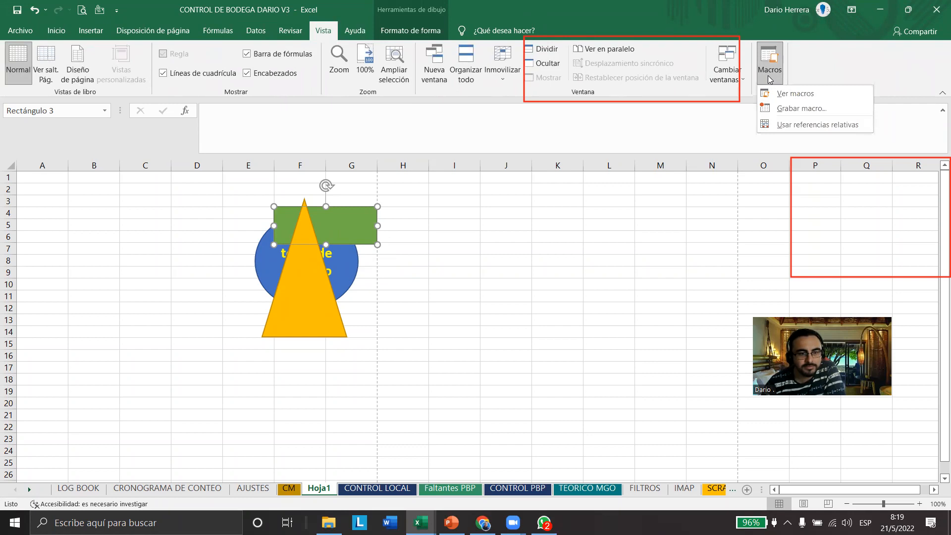
left_click(788, 108)
left_click(365, 319)
left_click_drag(299, 325, 154, 335)
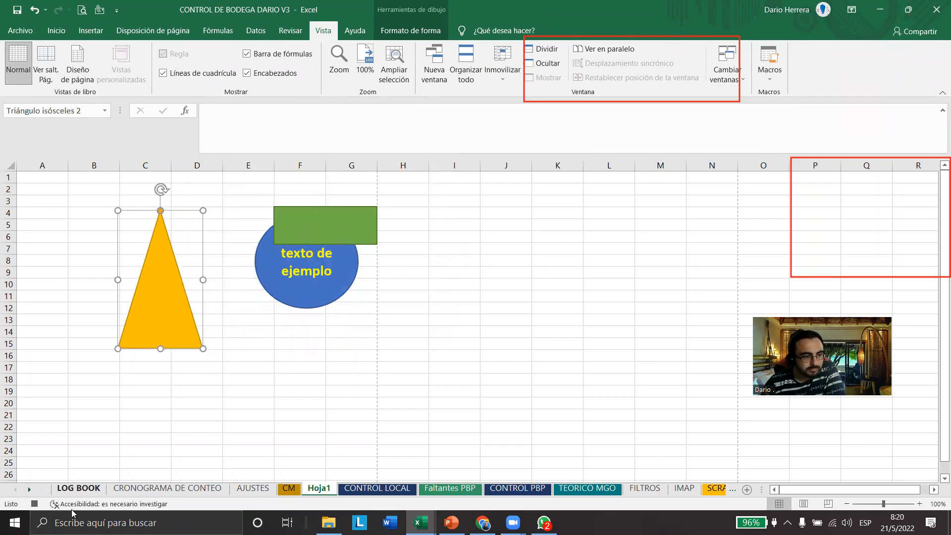
left_click(34, 504)
Move the yellow triangle back over the blue circle and the green rectangle
left_click(308, 368)
left_click(356, 233)
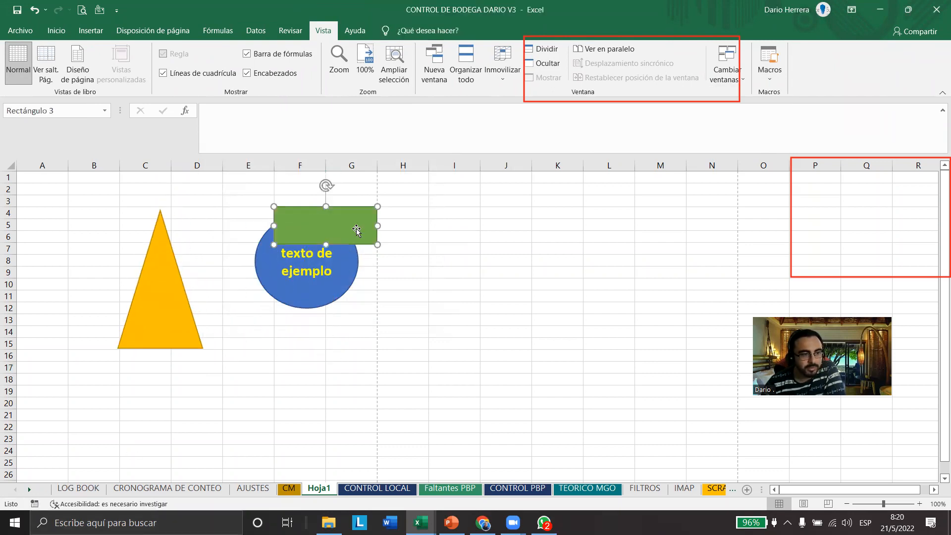
mouse_move(162, 290)
left_mouse_down()
mouse_move(311, 288)
mouse_move(287, 269)
left_mouse_up()
Add the text "mover triangulo" to the green rectangle and bring the rectangle in front of the yellow triangle
left_click(357, 226)
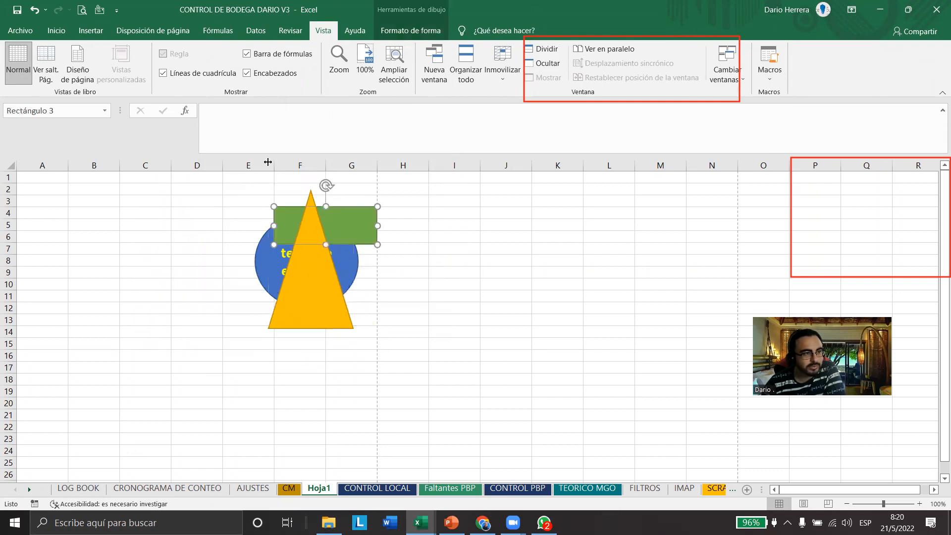
left_click(57, 31)
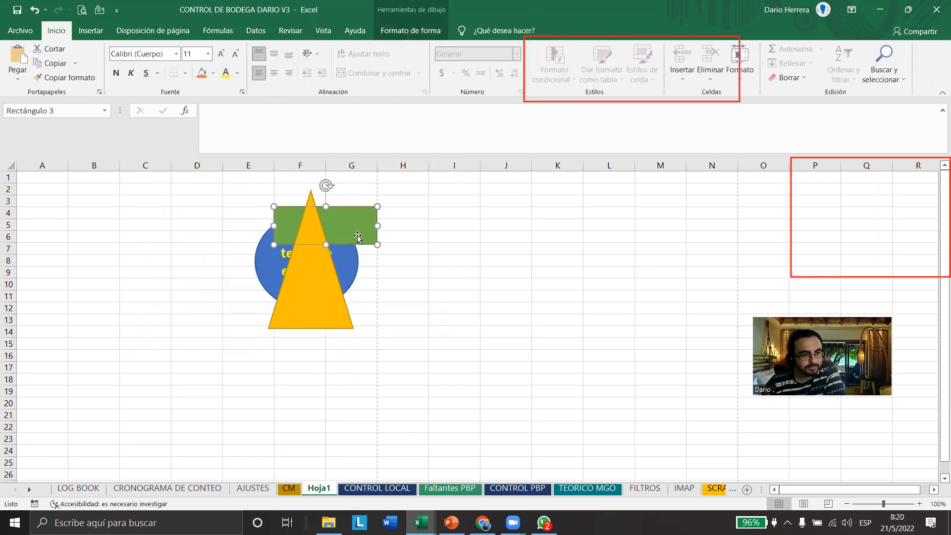
type("mover")
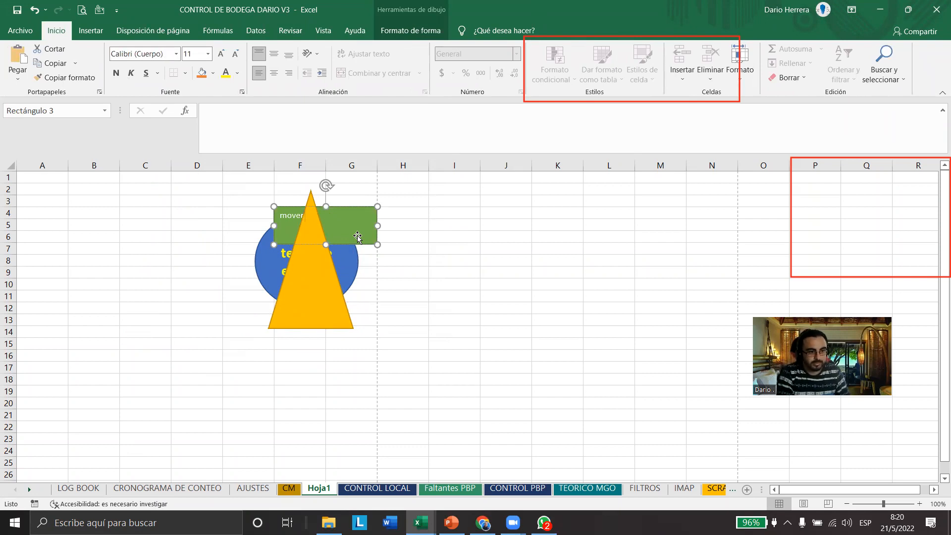
type(" triangulo")
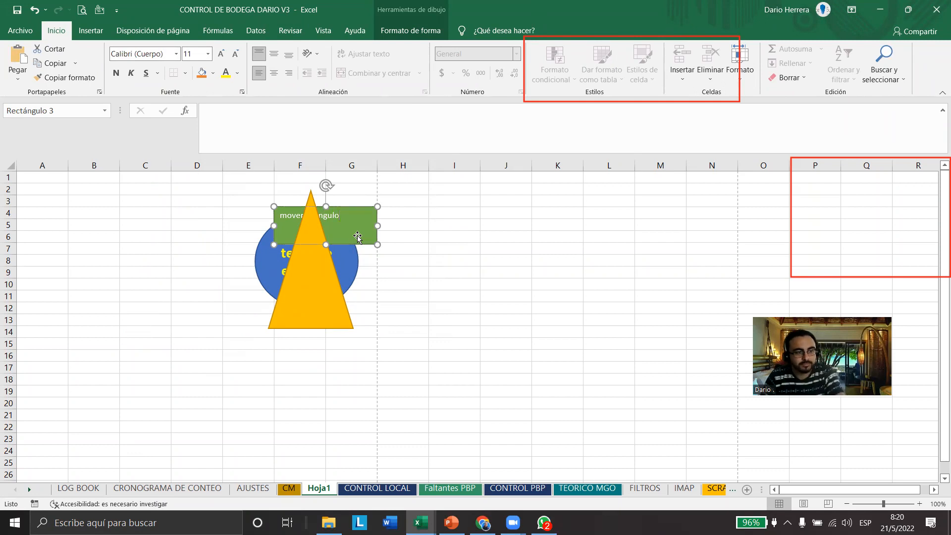
left_click(153, 31)
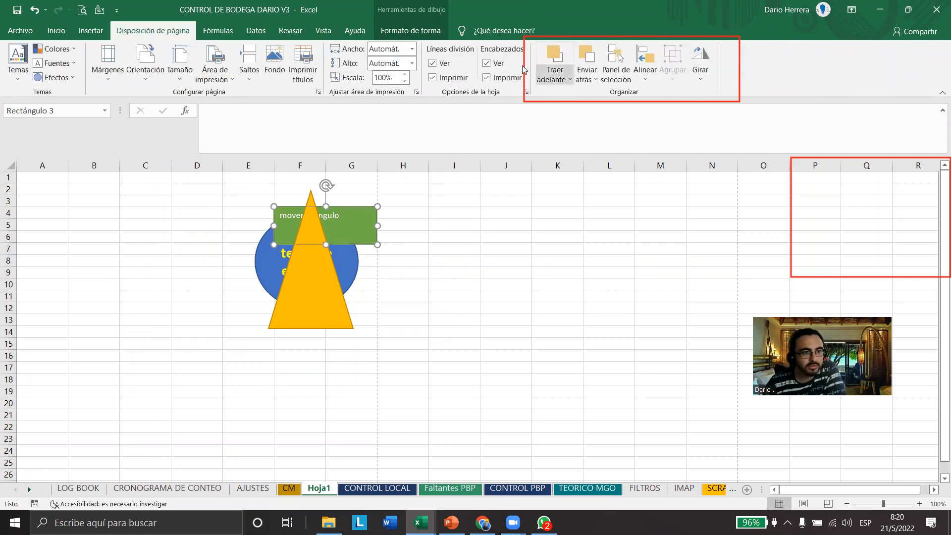
left_click(554, 54)
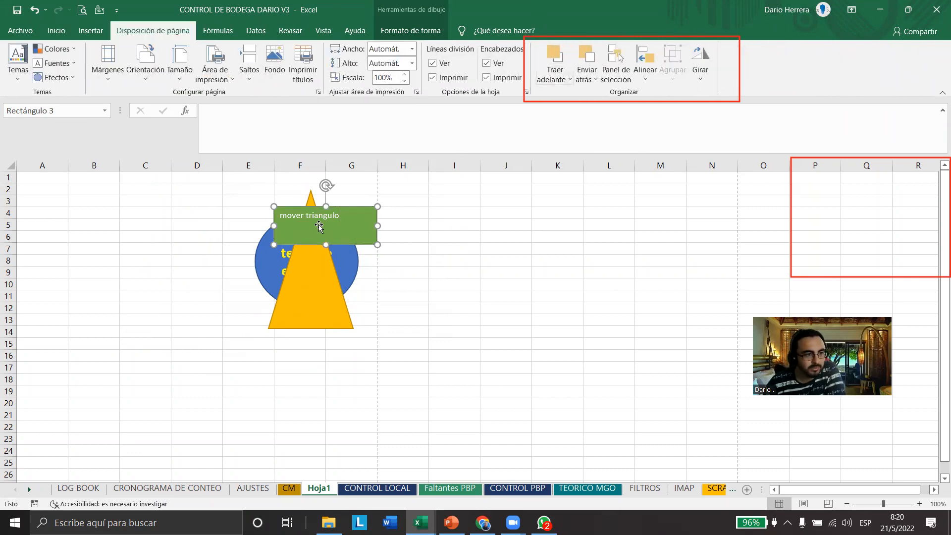
Format the green rectangle's text as bold, centred and size 16
left_click(342, 217)
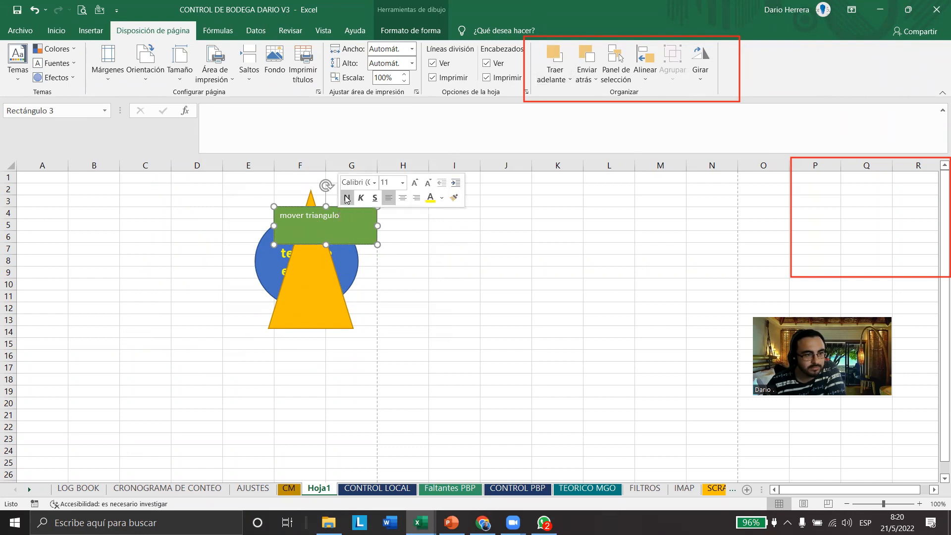
triple_click(331, 217)
left_click(340, 198)
left_click(397, 198)
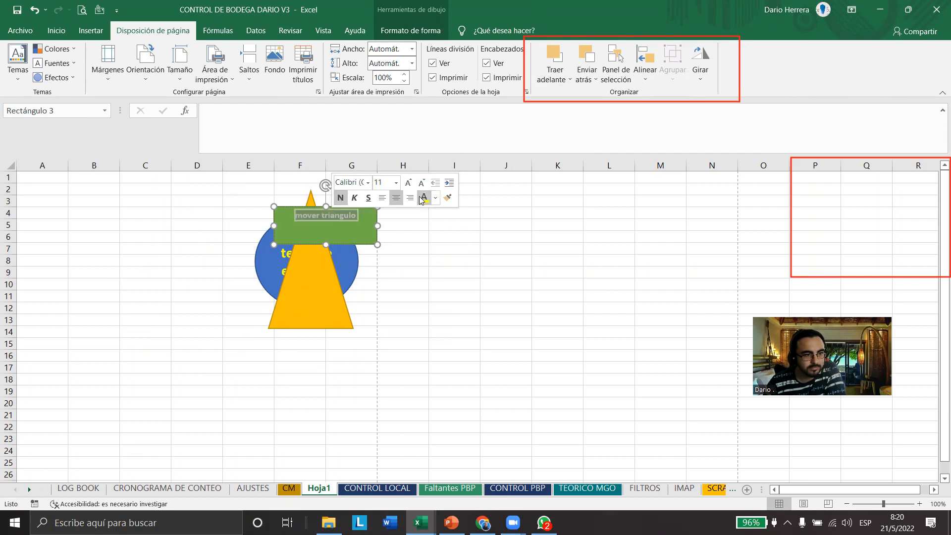
left_click(406, 184)
left_click(406, 185)
left_click(406, 185)
left_click(407, 184)
left_click(407, 187)
left_click(408, 188)
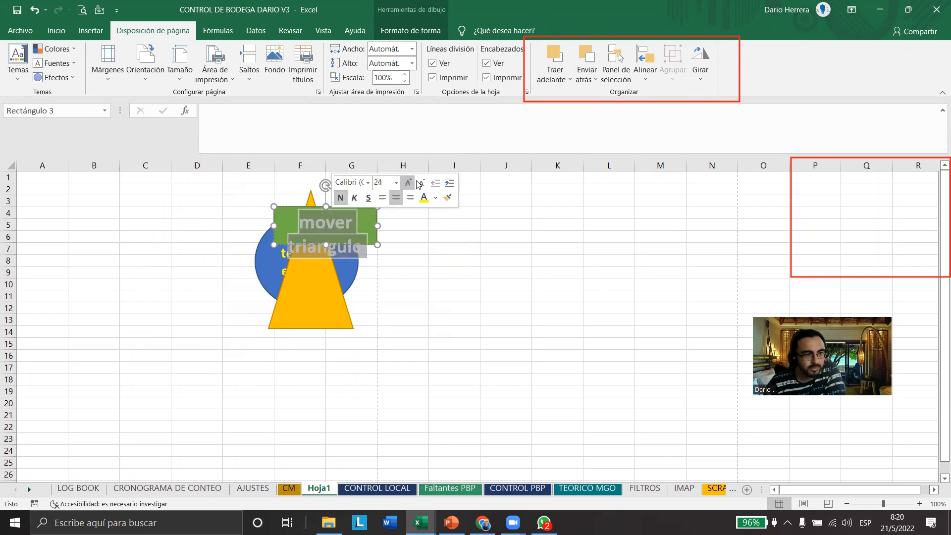
left_click(420, 185)
left_click(420, 185)
left_click(420, 185)
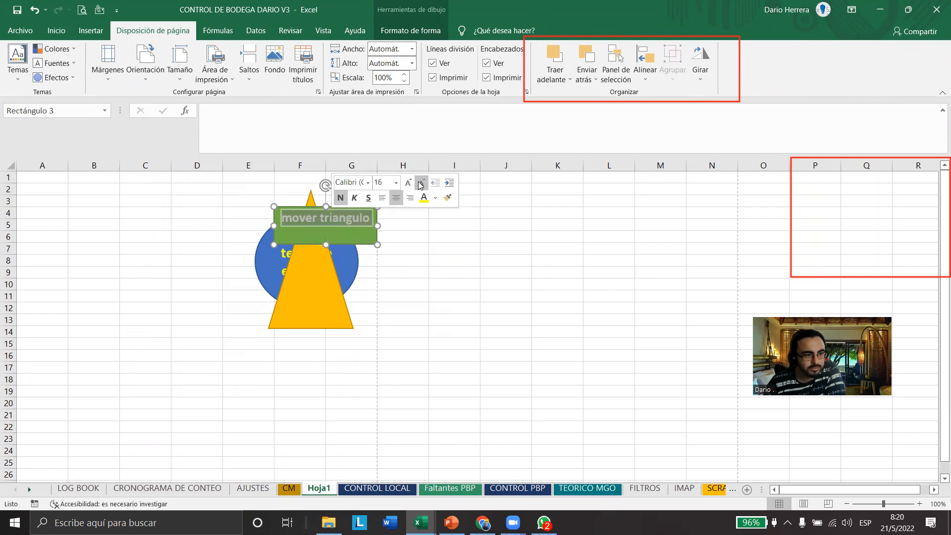
Assign Macro1 to the green "mover triangulo" rectangle
left_click(380, 276)
left_click(342, 240)
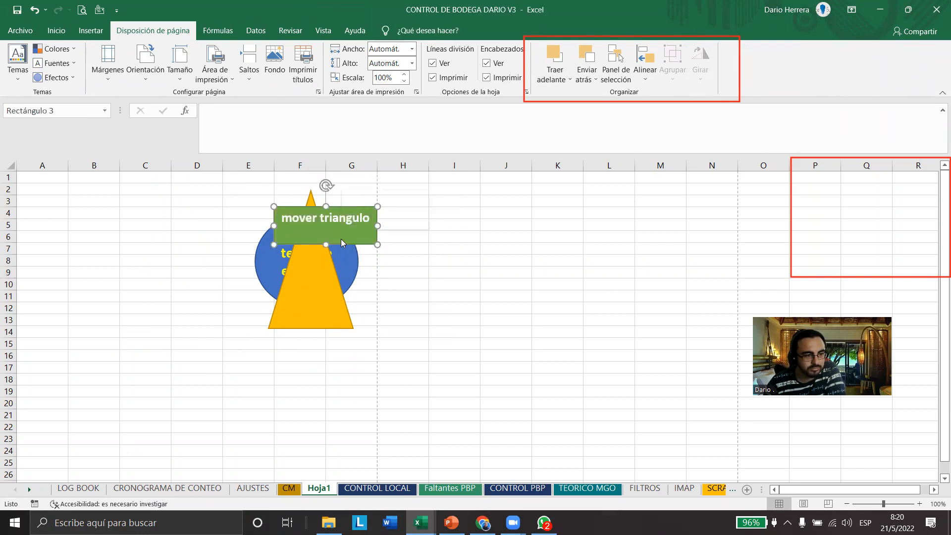
right_click(342, 240)
left_click(386, 422)
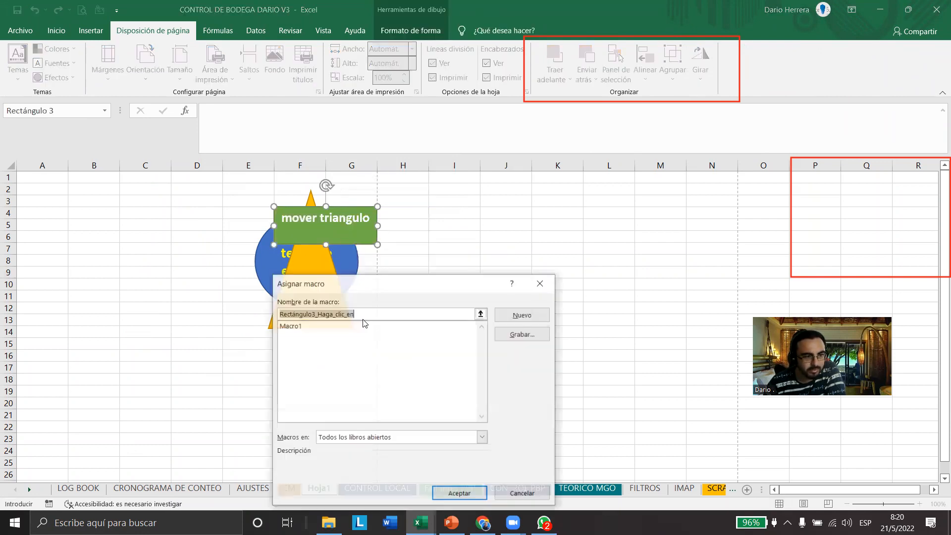
left_click(357, 326)
left_click(460, 494)
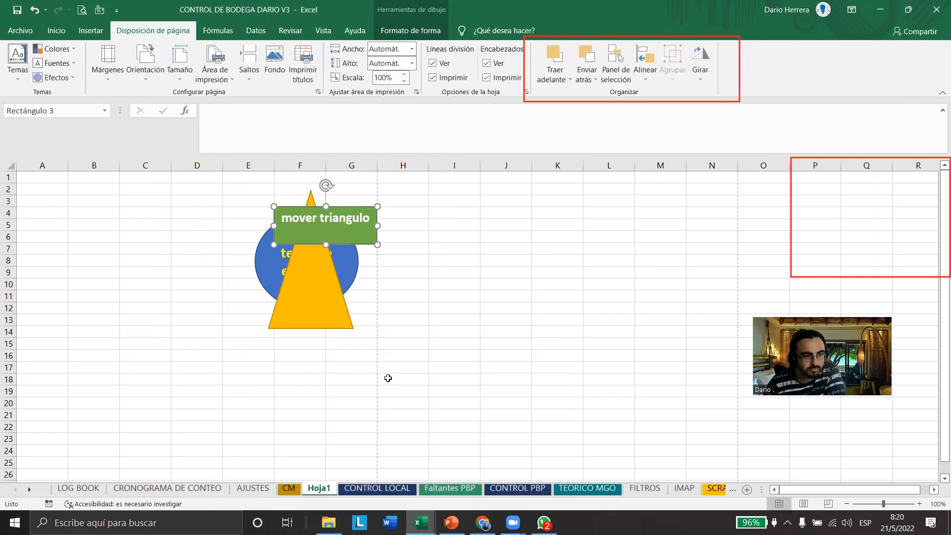
Run the macro twice from the green rectangle, returning the triangle over the blue circle between the runs
left_click(402, 332)
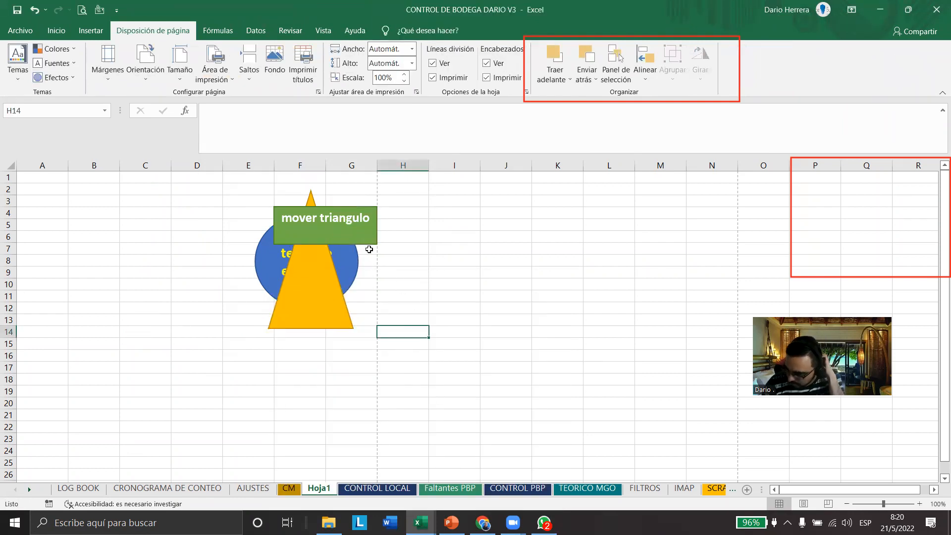
left_click(355, 223)
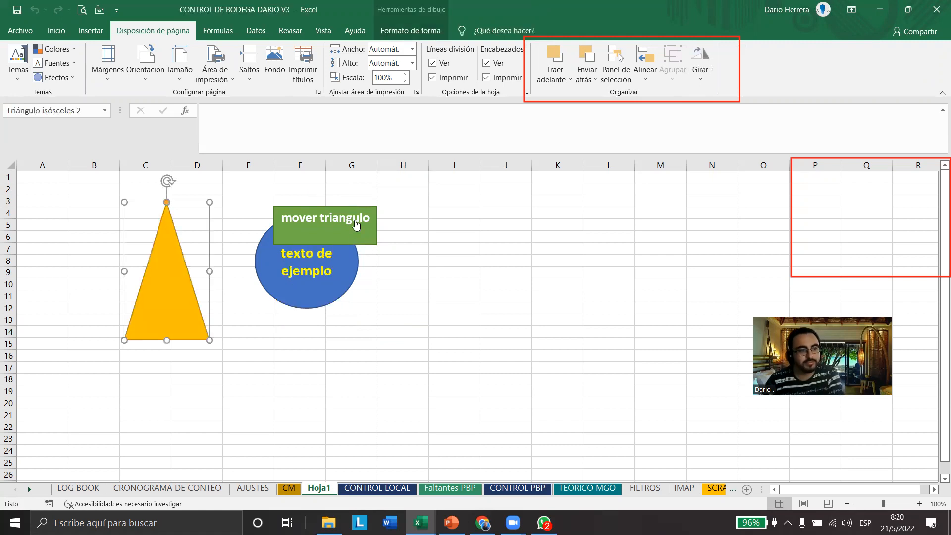
left_click_drag(194, 301, 331, 307)
left_click(373, 229)
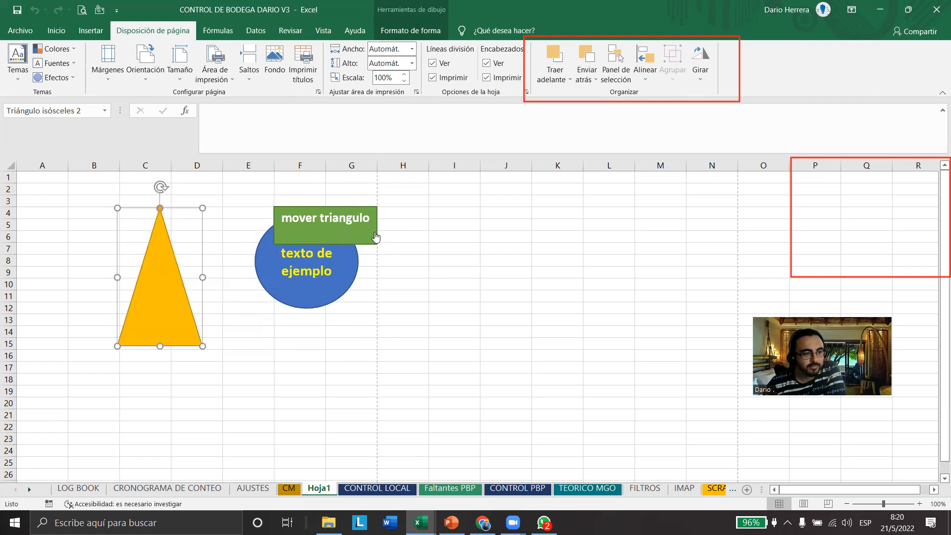
Run the macro with the triangle placed in columns I–J, over the circle and in columns C–D, finishing with it back over the circle
left_click_drag(166, 293, 471, 406)
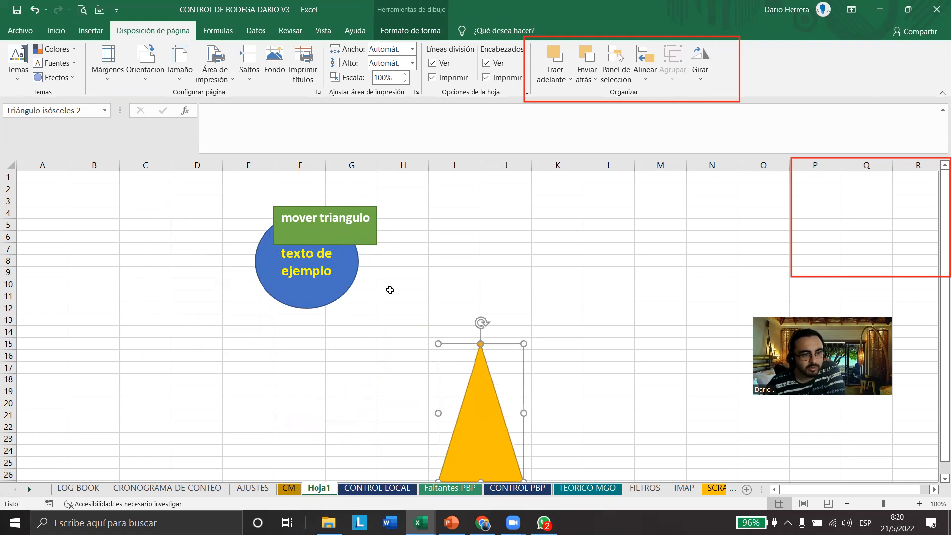
left_click(362, 234)
left_click_drag(330, 372, 312, 223)
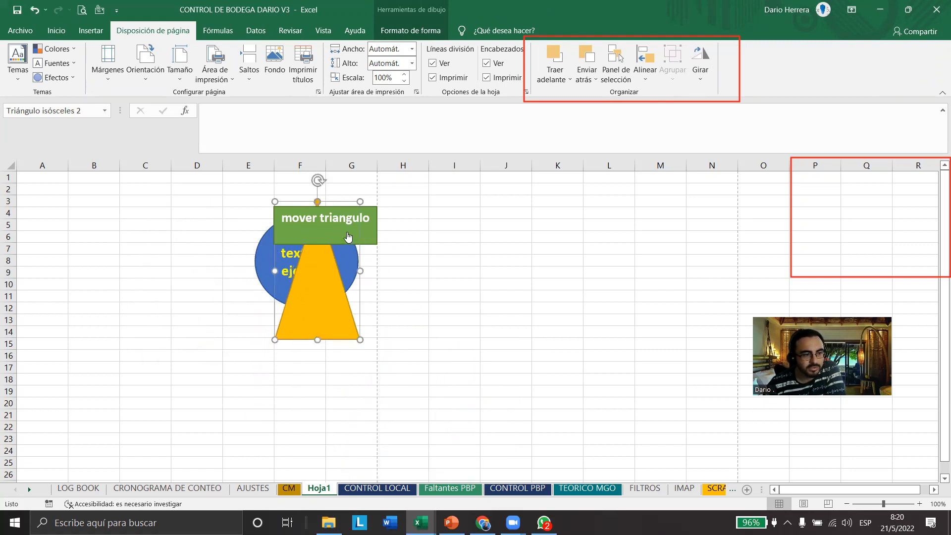
left_click(351, 233)
left_click_drag(186, 289, 203, 406)
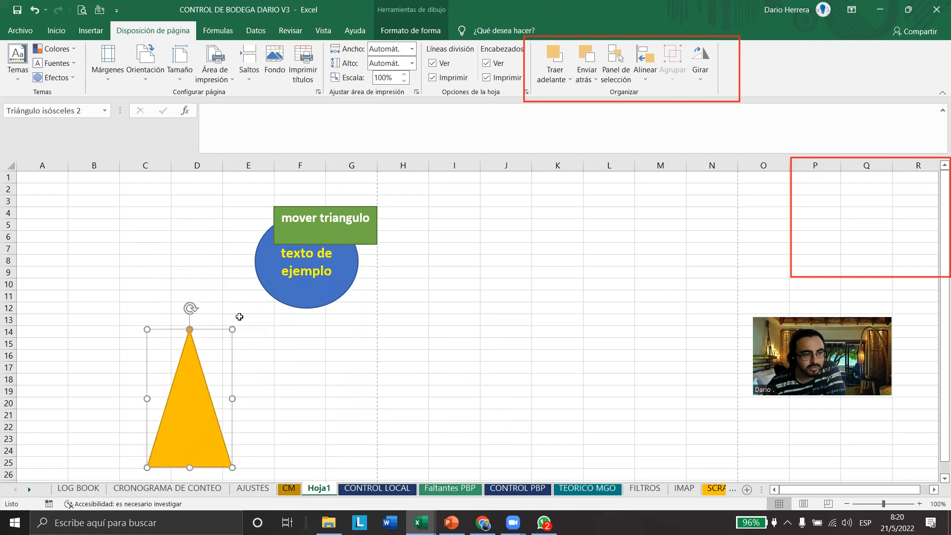
left_click(354, 242)
left_click_drag(56, 422, 325, 276)
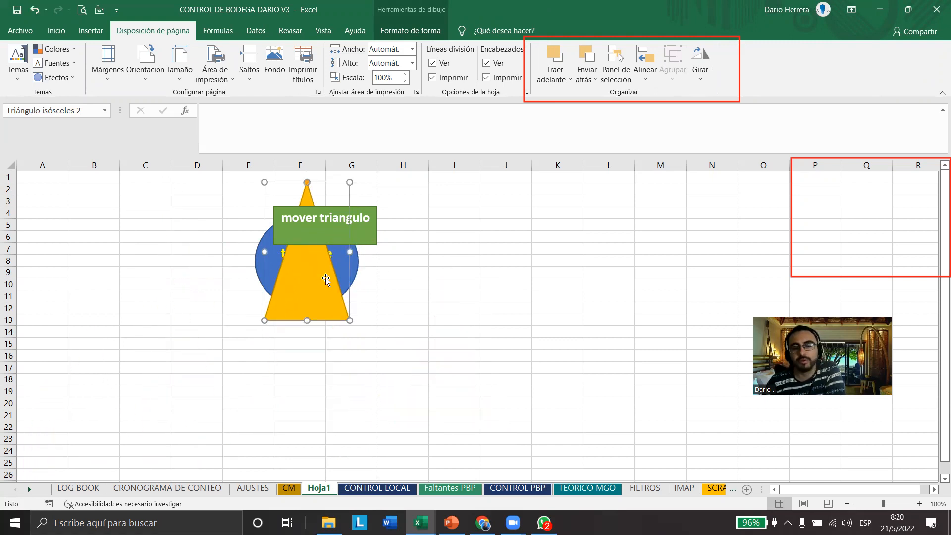
Run the macro twice more, returning the triangle over the blue circle after each run, and deselect it
left_click(363, 244)
left_click_drag(188, 293, 357, 271)
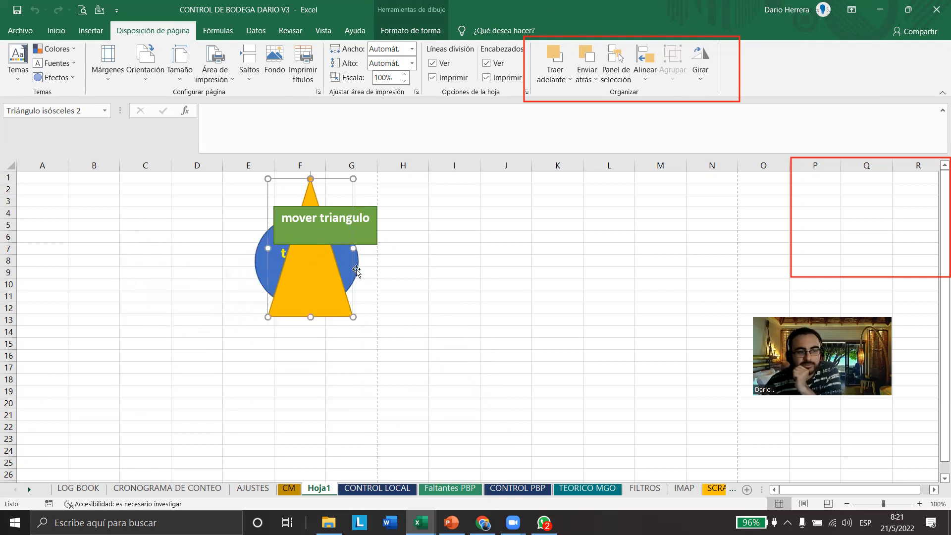
left_click(369, 240)
left_click_drag(174, 272, 324, 289)
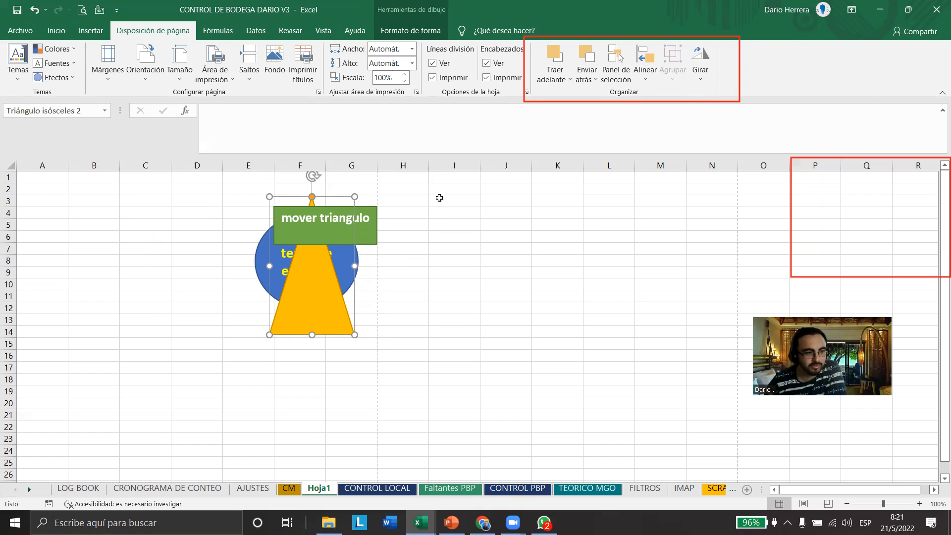
left_click(390, 269)
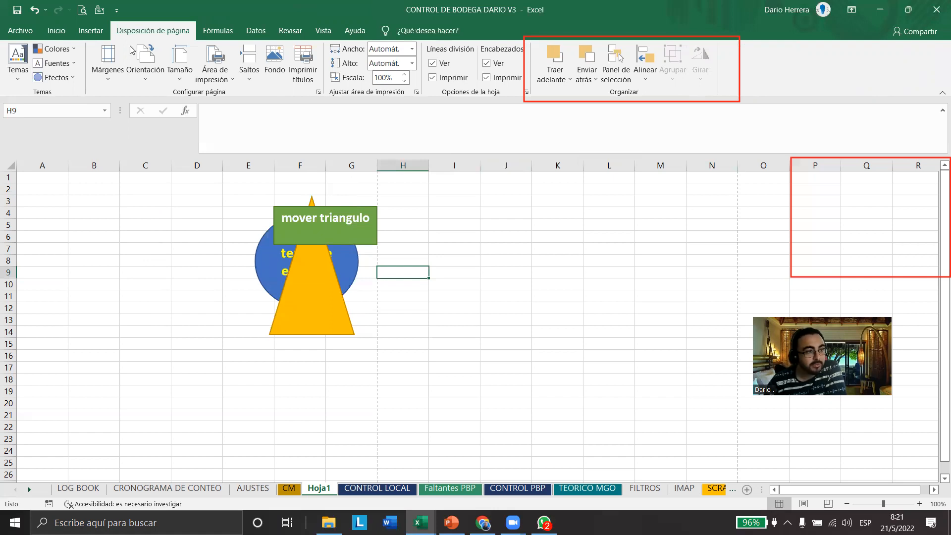
Examine the functions offered in the Financieras, Lógicas and Texto categories of the function library
left_click(220, 37)
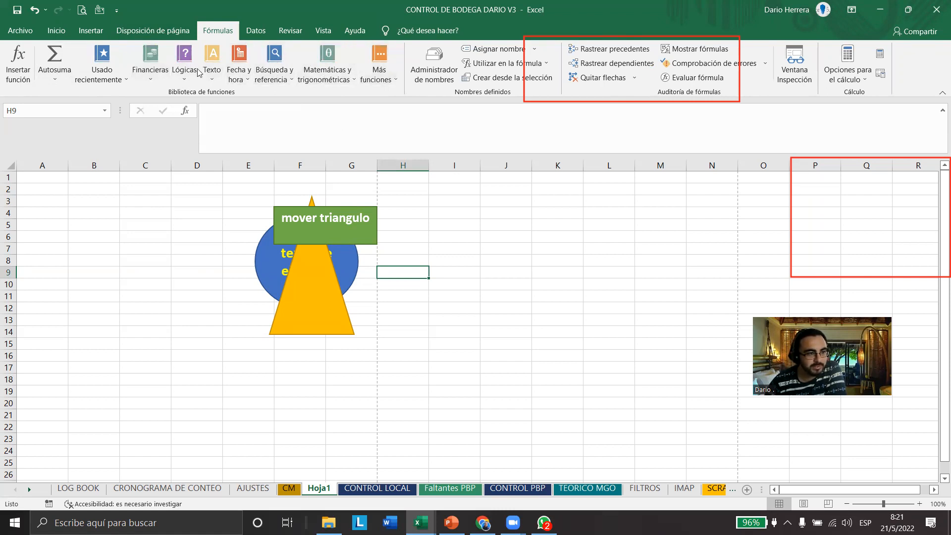
left_click(165, 79)
left_click_drag(252, 130, 239, 292)
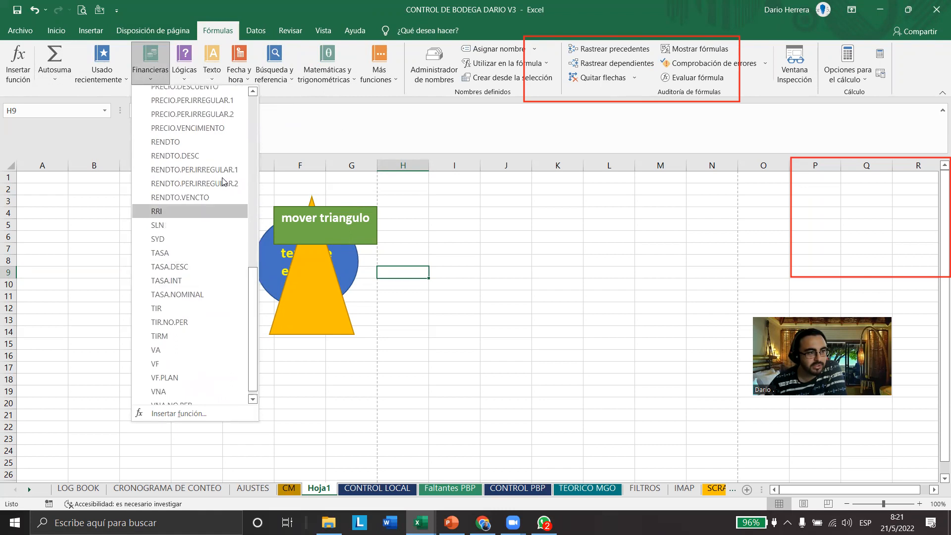
left_click(186, 73)
left_click(188, 75)
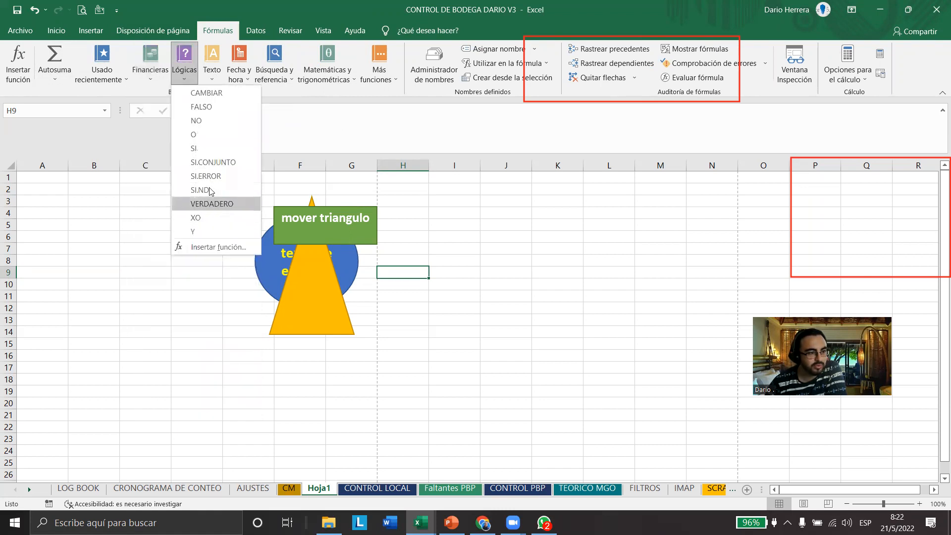
left_click(212, 65)
left_click_drag(297, 144, 294, 100)
Examine the Fecha y hora, Búsqueda y referencia, Matemáticas y trigonométricas and Más funciones categories, including the Web functions
left_click(239, 75)
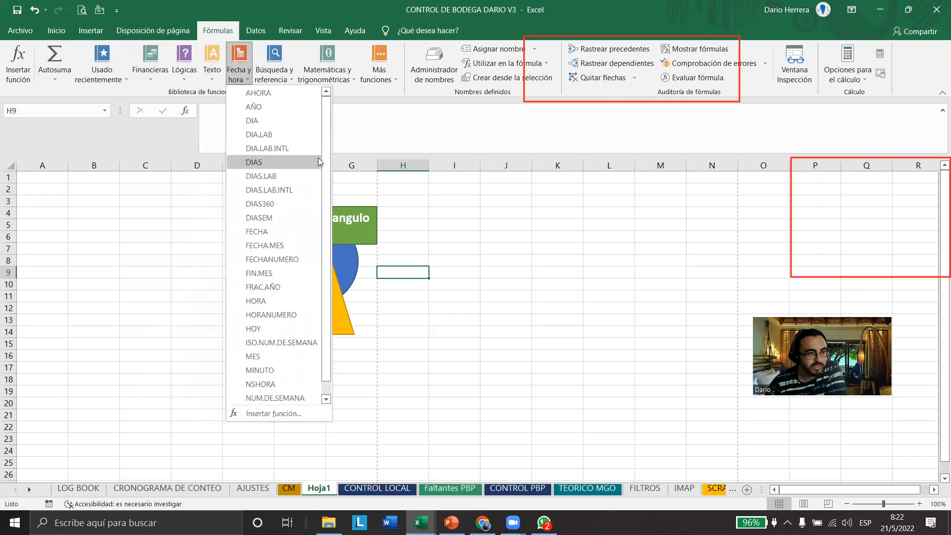
scroll(320, 162, "down", 1)
left_click(282, 78)
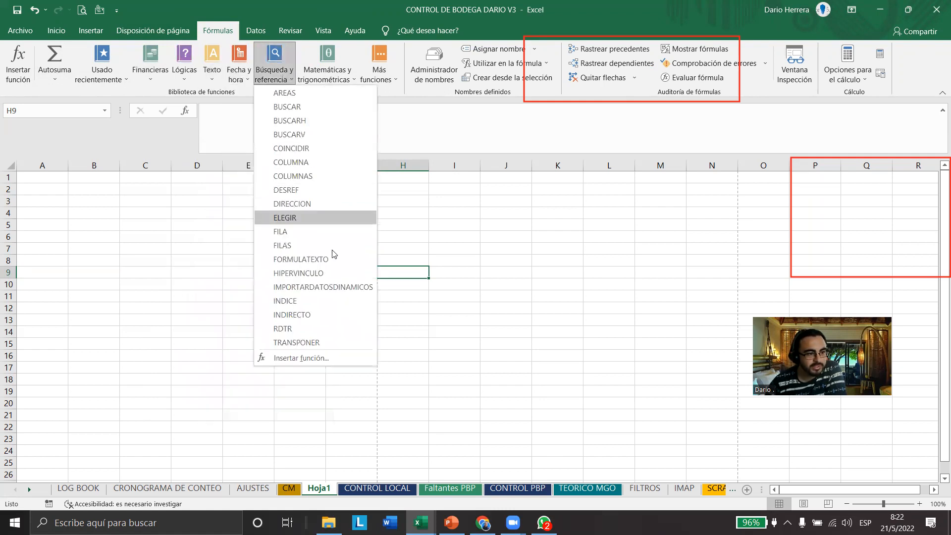
left_click(328, 74)
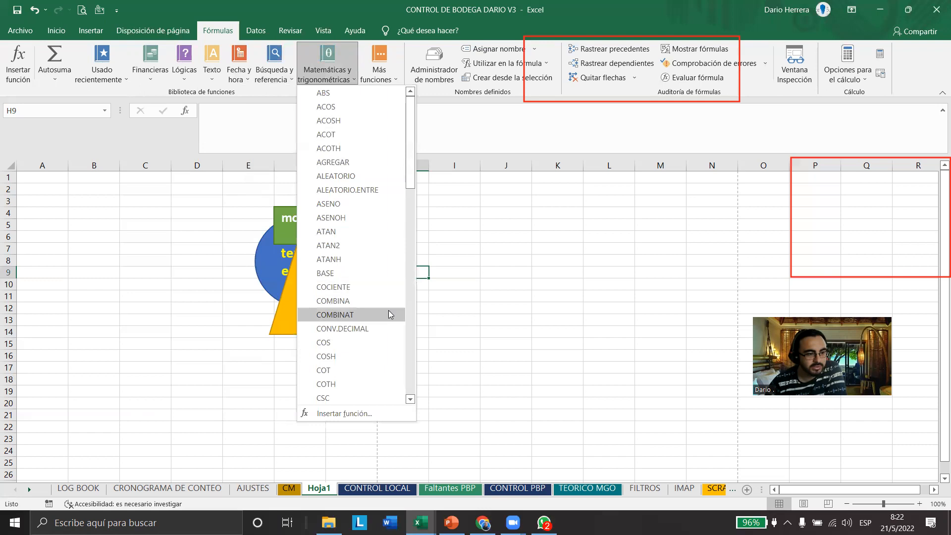
mouse_move(408, 164)
left_mouse_down()
mouse_move(407, 284)
mouse_move(406, 168)
left_mouse_up()
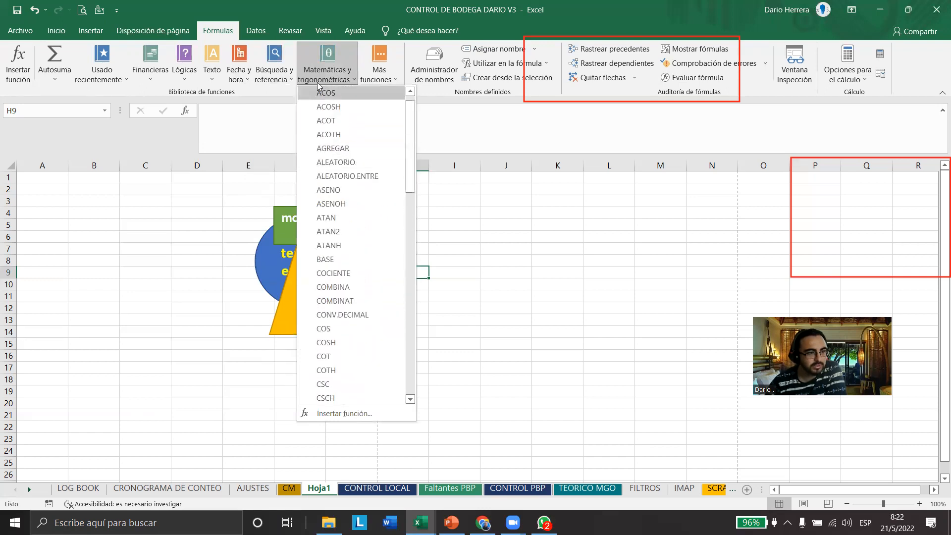
left_click(372, 77)
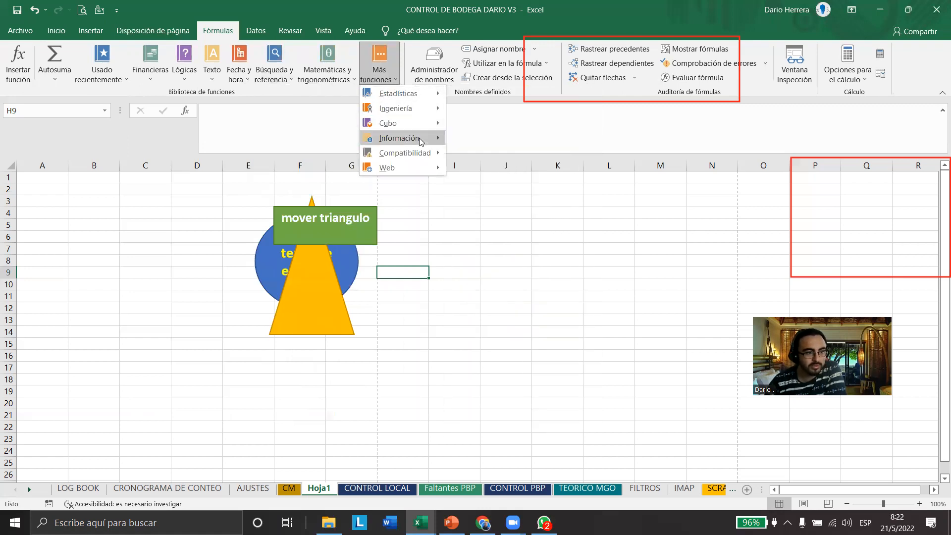
mouse_move(420, 158)
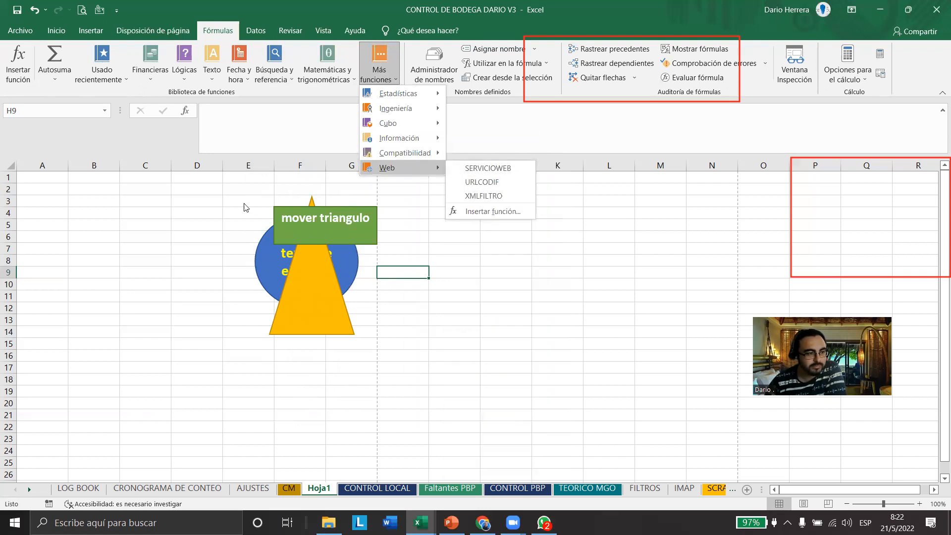
left_click(207, 211)
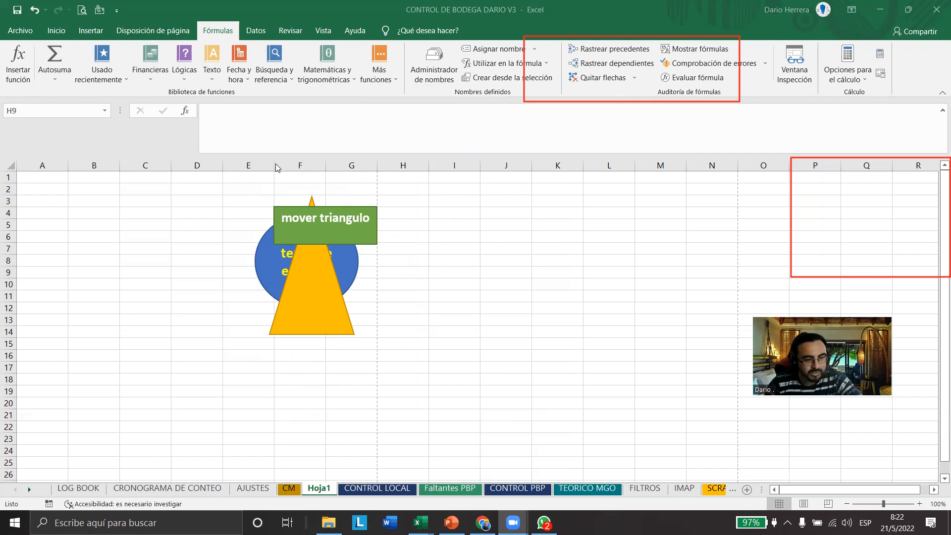
Review the full function lists of the Lógicas, Texto, Fecha y hora and Búsqueda y referencia categories once more
left_click(191, 77)
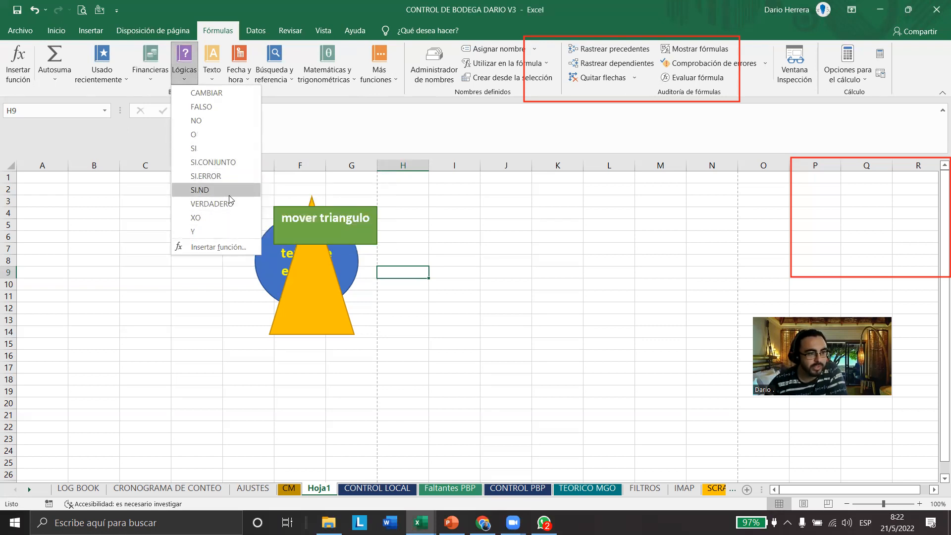
left_click(222, 75)
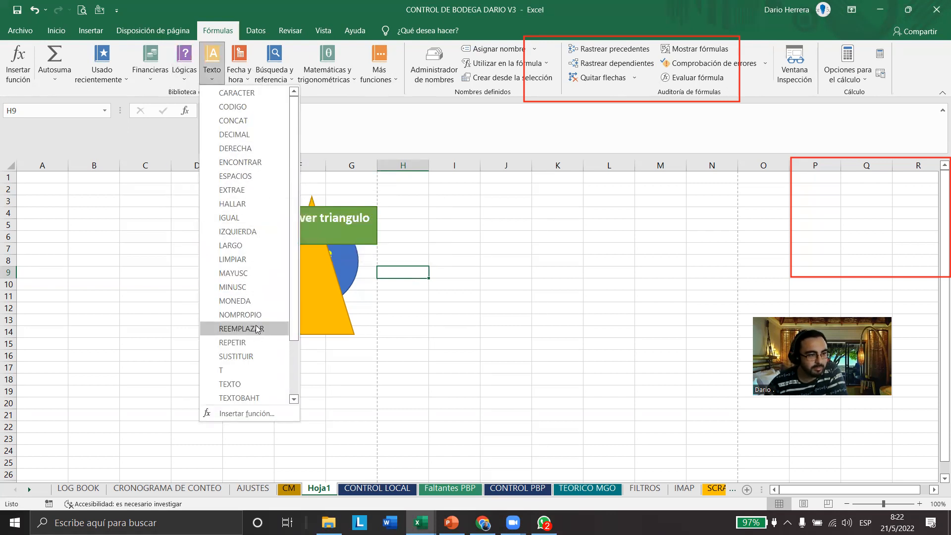
left_click_drag(294, 283, 292, 340)
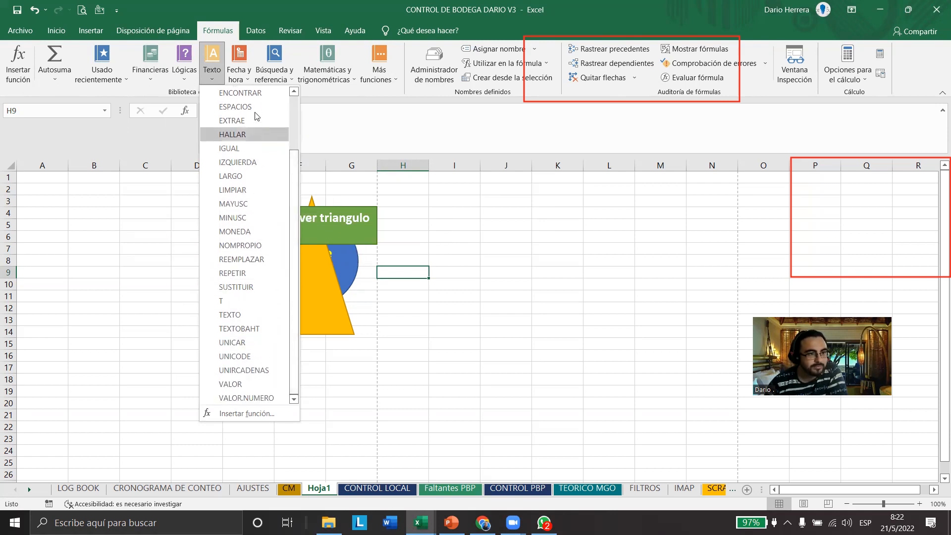
left_click(245, 73)
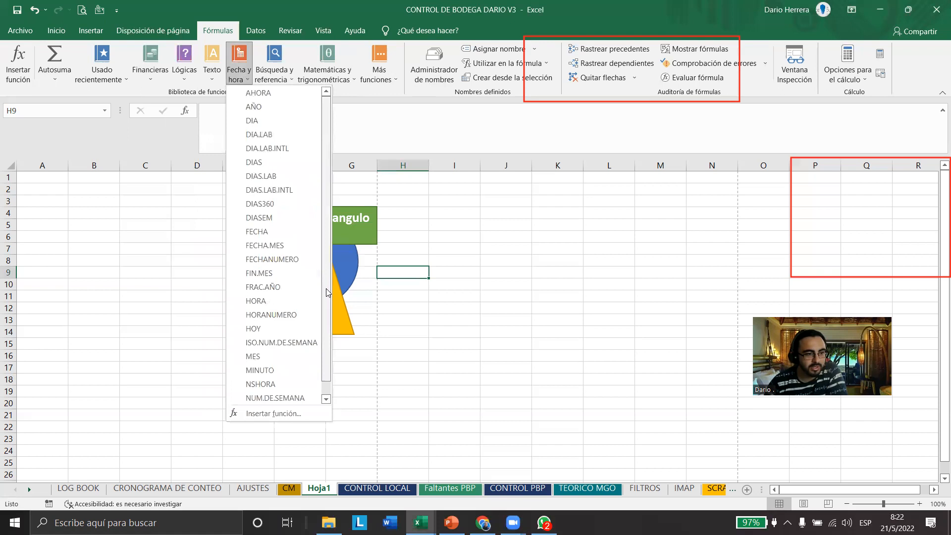
left_click_drag(327, 268, 325, 347)
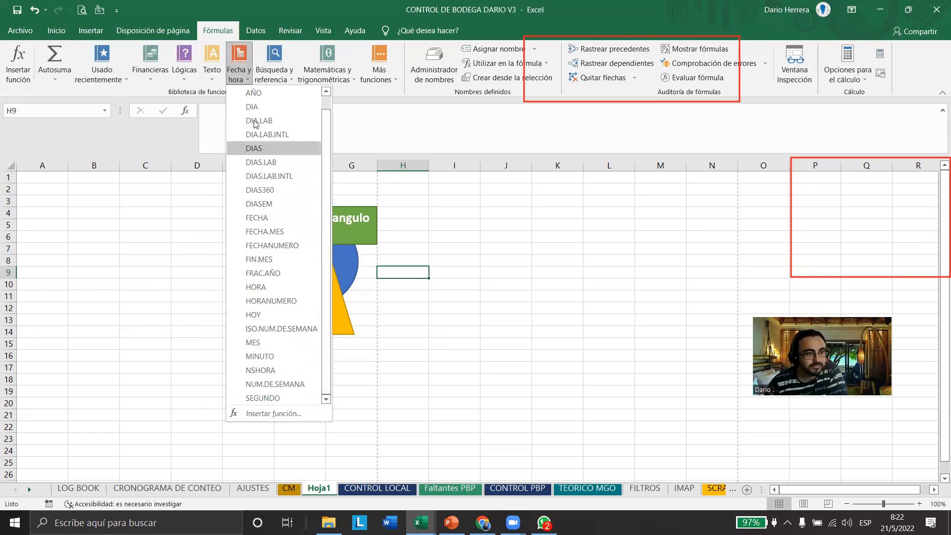
left_click(272, 69)
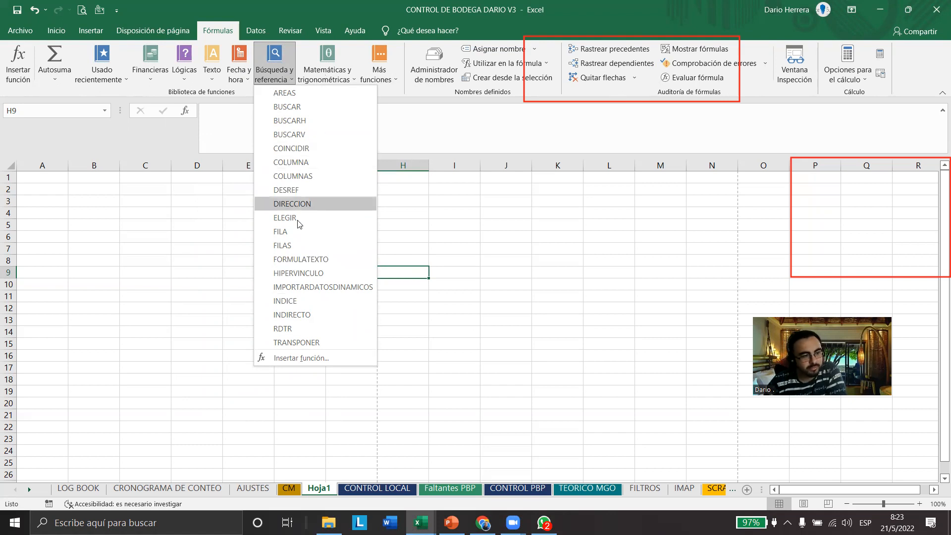
left_click(210, 258)
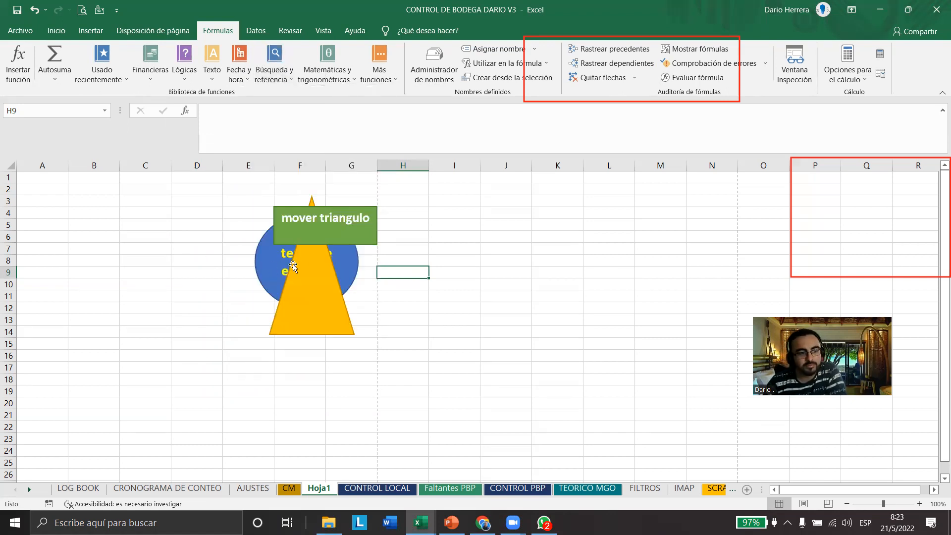
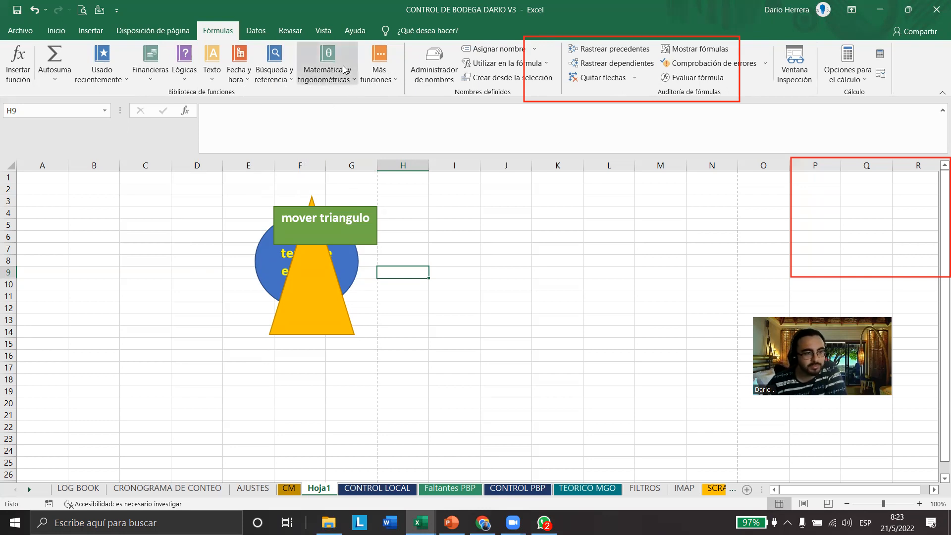
Open the help for the ENCONTRAR text function and examine the list of Excel functions by category
left_click(157, 73)
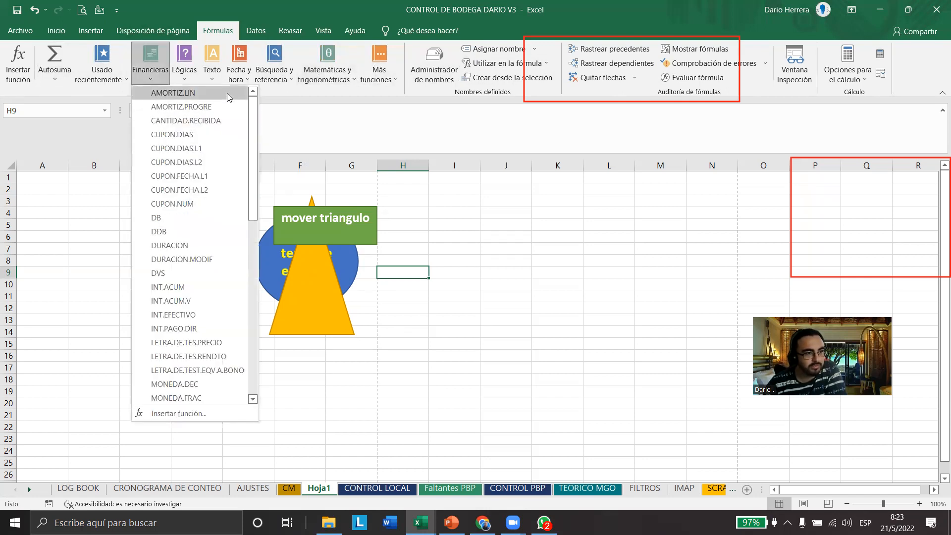
left_click(212, 65)
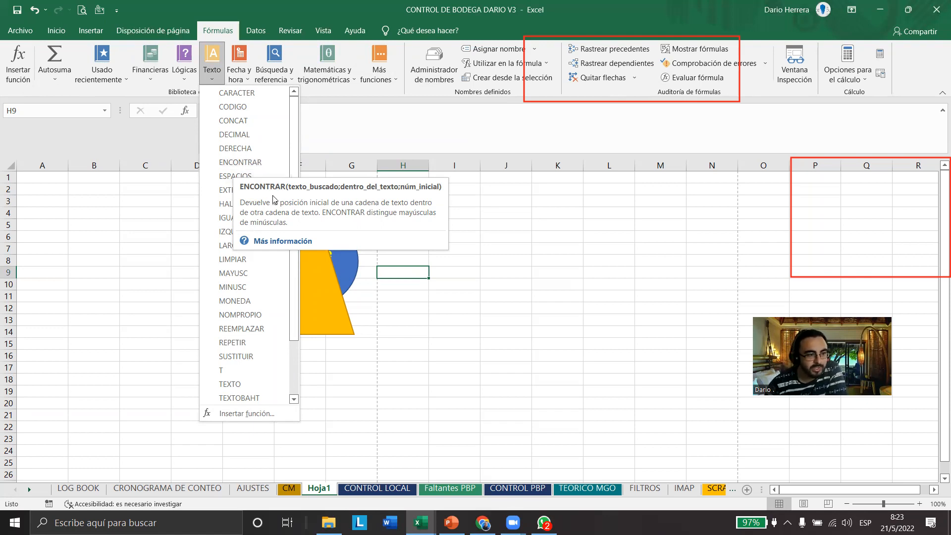
left_click(292, 243)
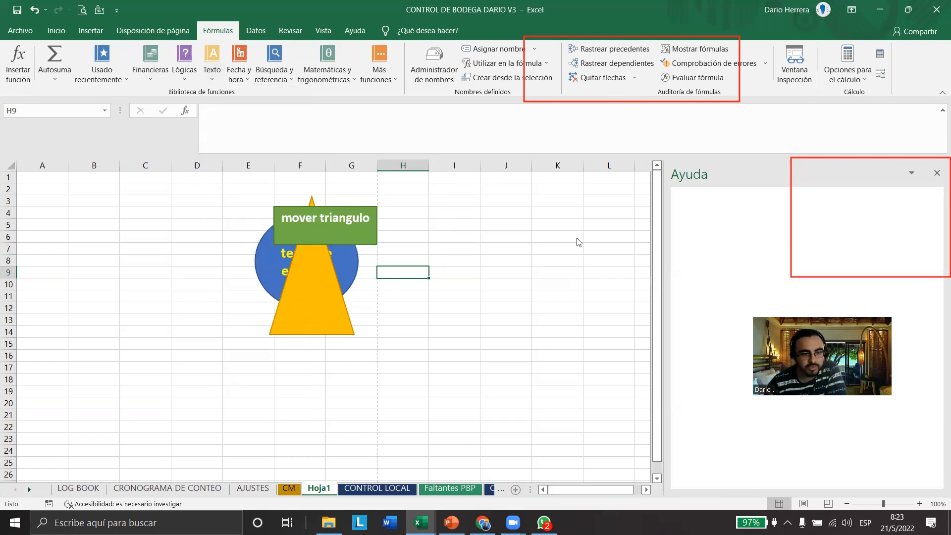
scroll(751, 315, "down", 5)
scroll(808, 398, "up", 10)
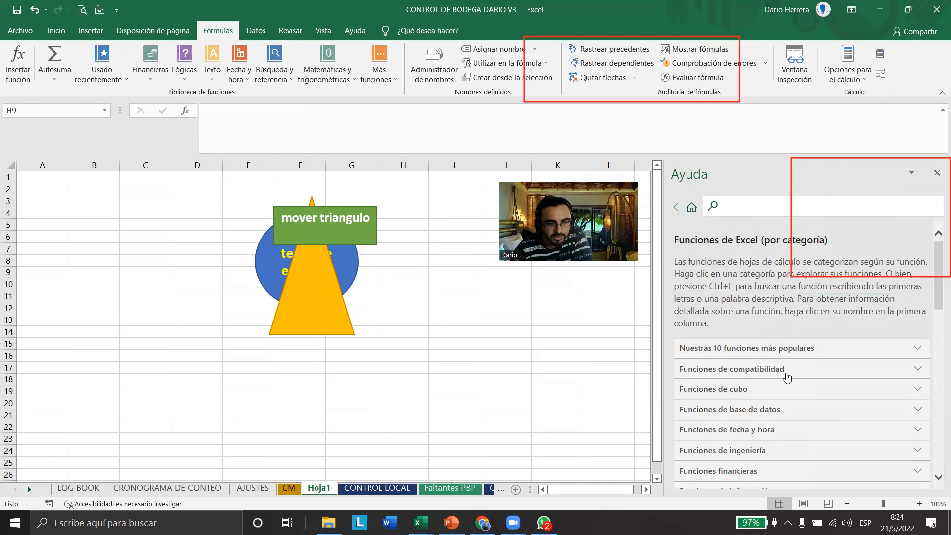
scroll(793, 382, "down", 2)
scroll(768, 383, "down", 2)
scroll(776, 394, "up", 4)
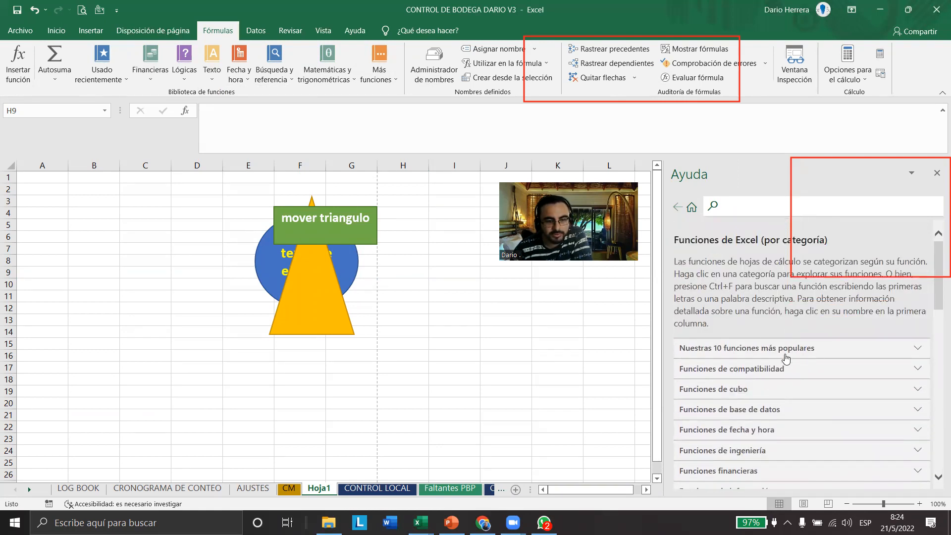
scroll(769, 367, "down", 2)
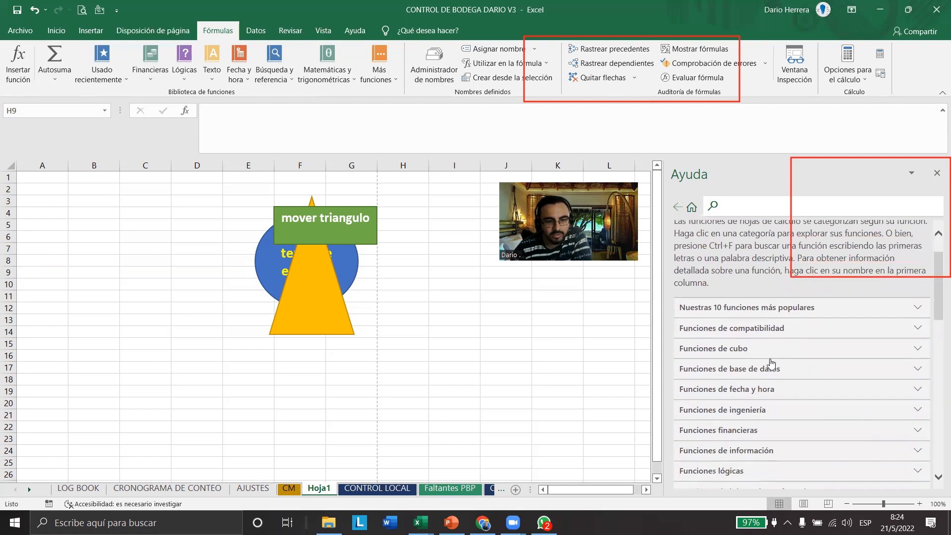
scroll(761, 337, "up", 1)
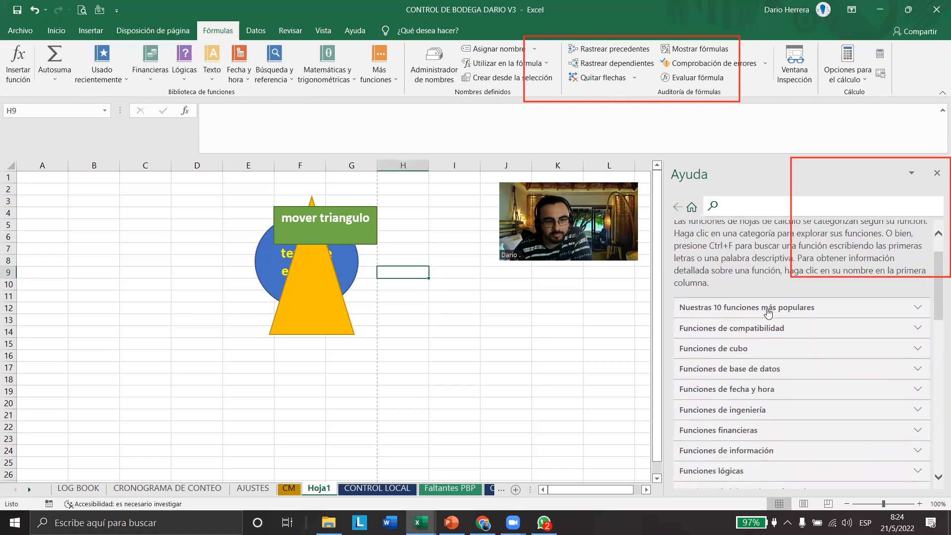
Expand "Nuestras 10 funciones más populares" in the help and read through the function descriptions
left_click(918, 310)
scroll(793, 362, "down", 2)
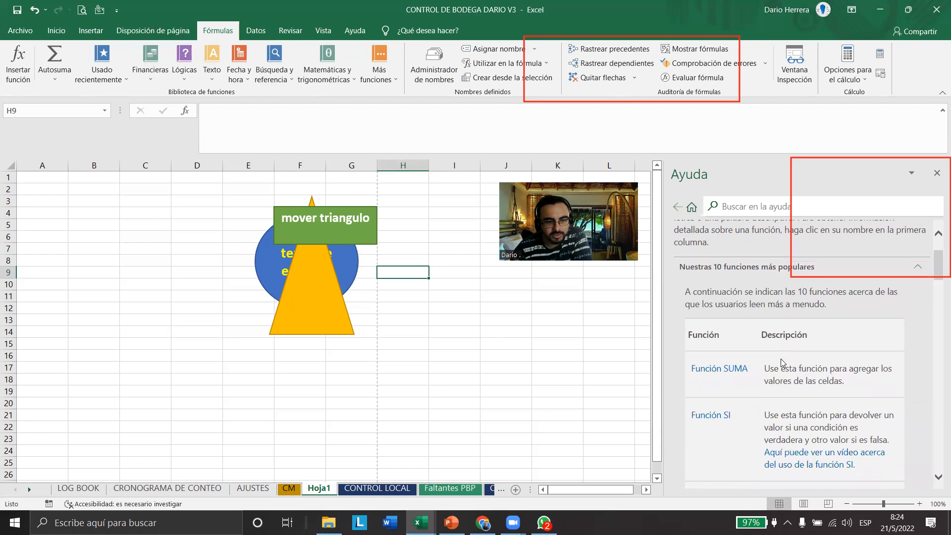
scroll(794, 388, "down", 5)
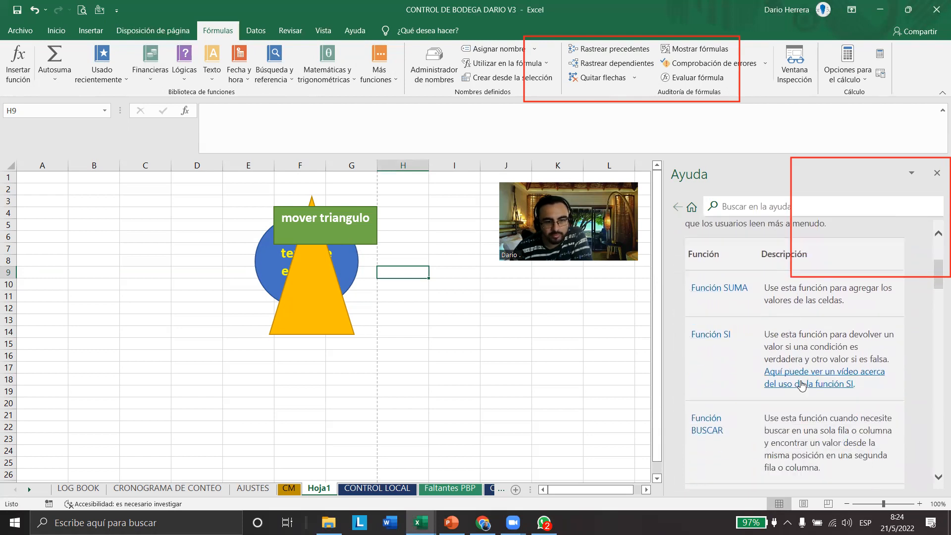
scroll(802, 380, "down", 7)
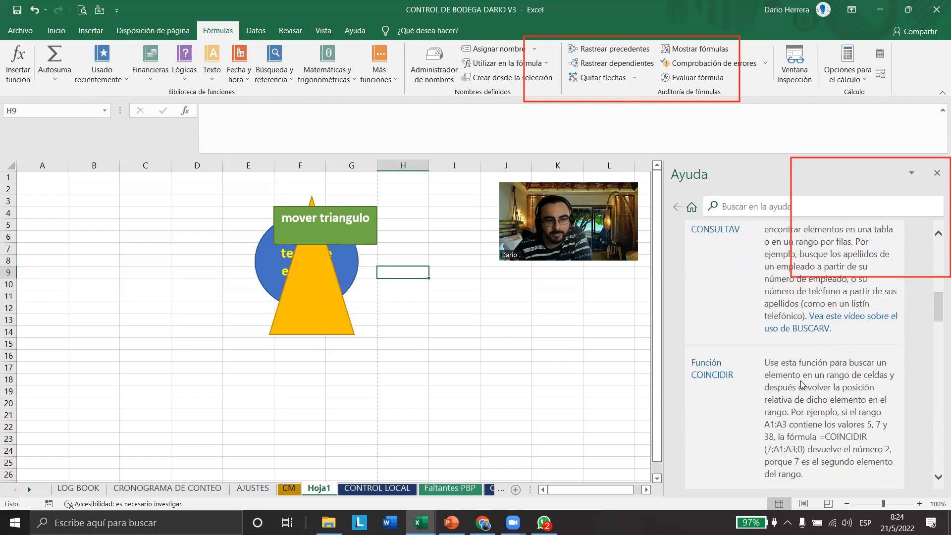
scroll(802, 380, "down", 10)
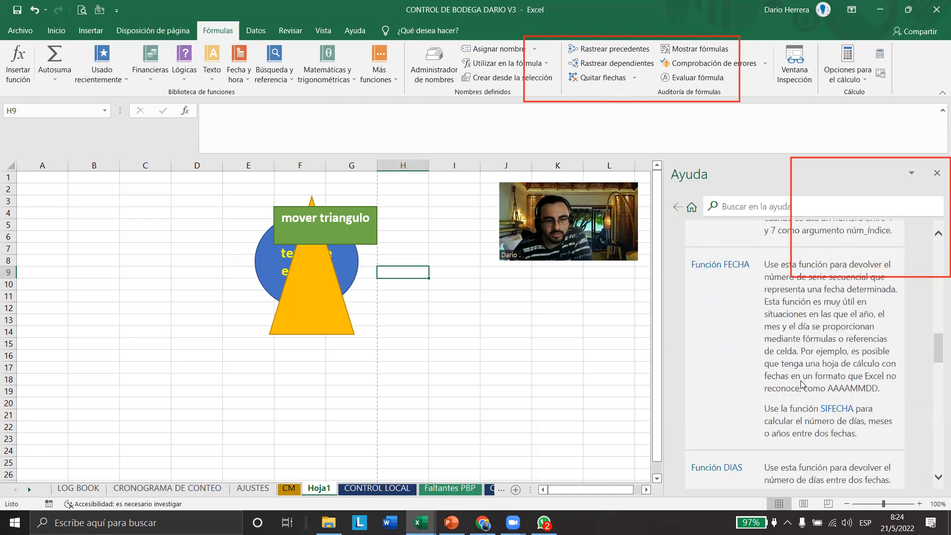
scroll(758, 396, "up", 6)
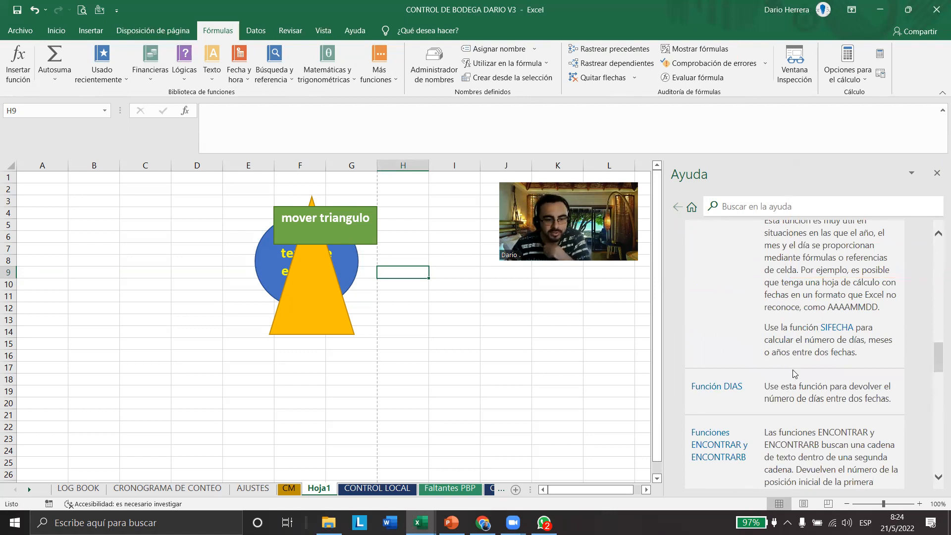
scroll(793, 373, "down", 3)
scroll(795, 372, "up", 20)
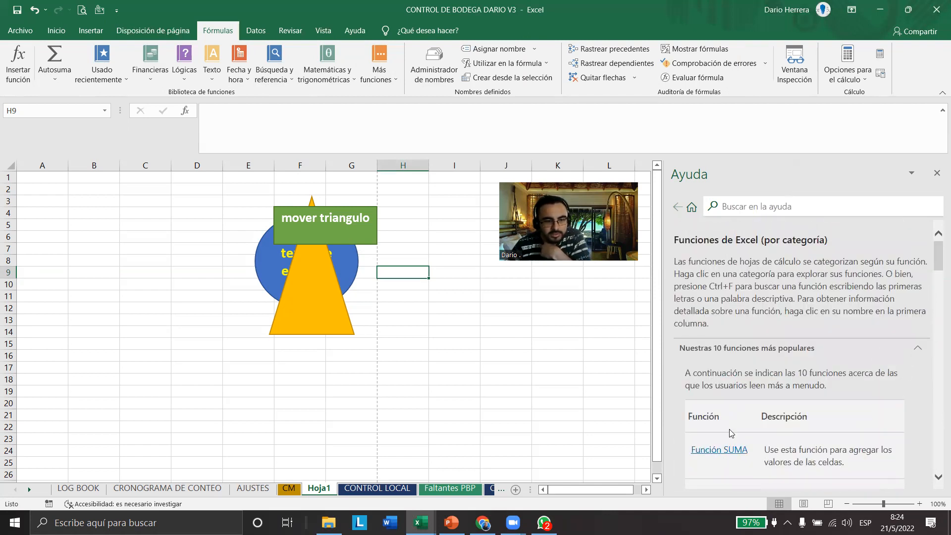
Open the help article on the SUMA function and review its "Sintaxis" and "Prácticas recomendadas para SUMA" sections
left_click(719, 449)
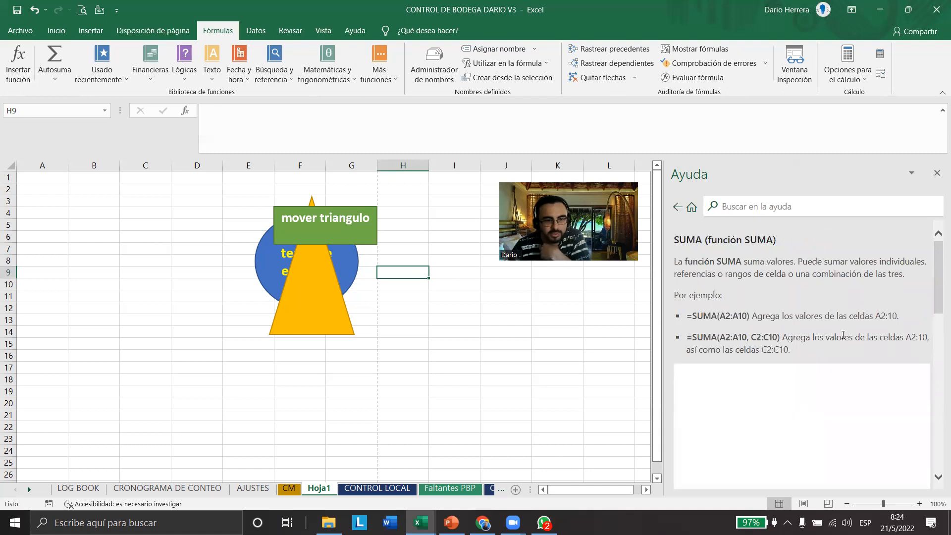
scroll(802, 369, "down", 3)
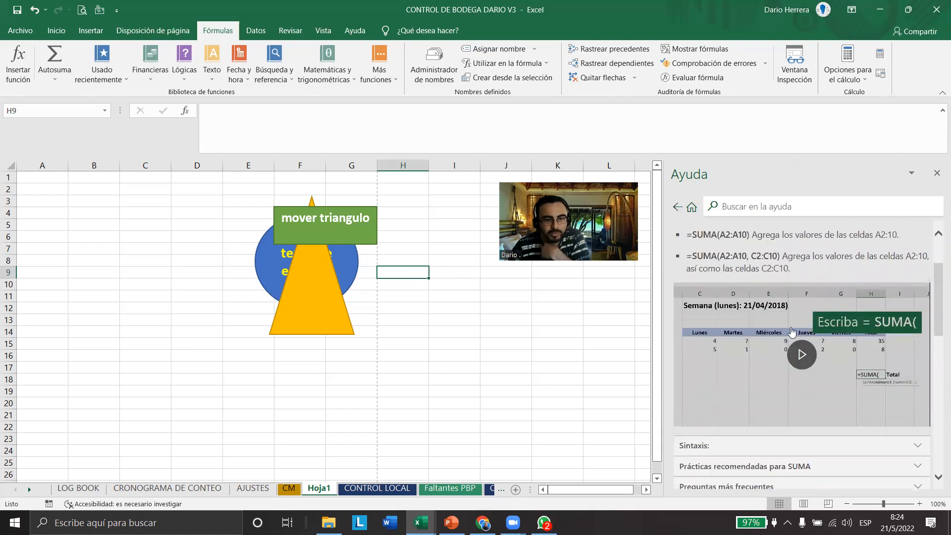
scroll(801, 367, "down", 2)
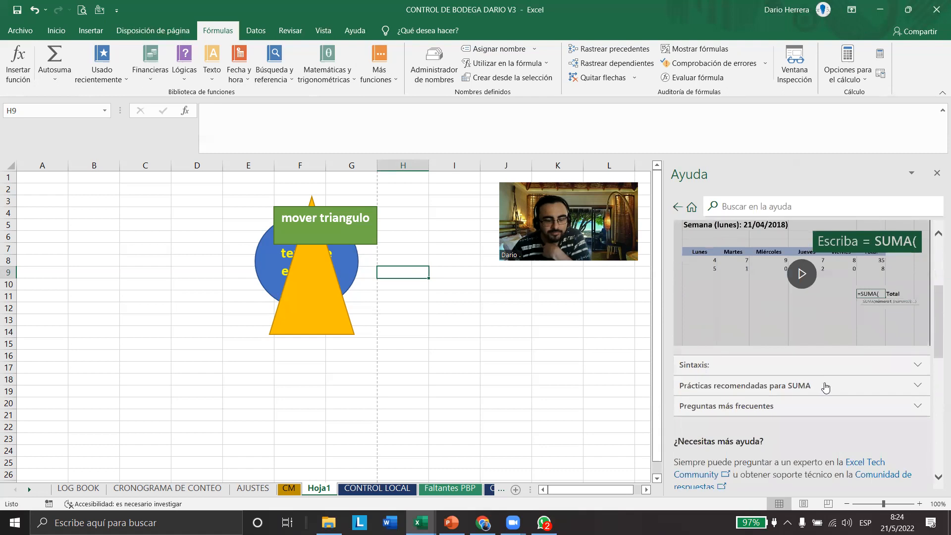
left_click(918, 367)
scroll(812, 400, "down", 5)
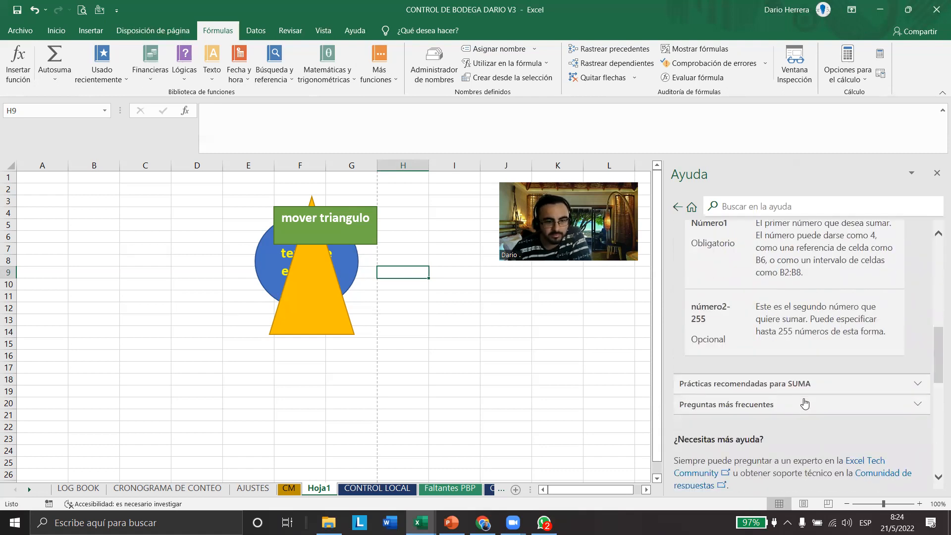
left_click(917, 384)
scroll(821, 404, "down", 10)
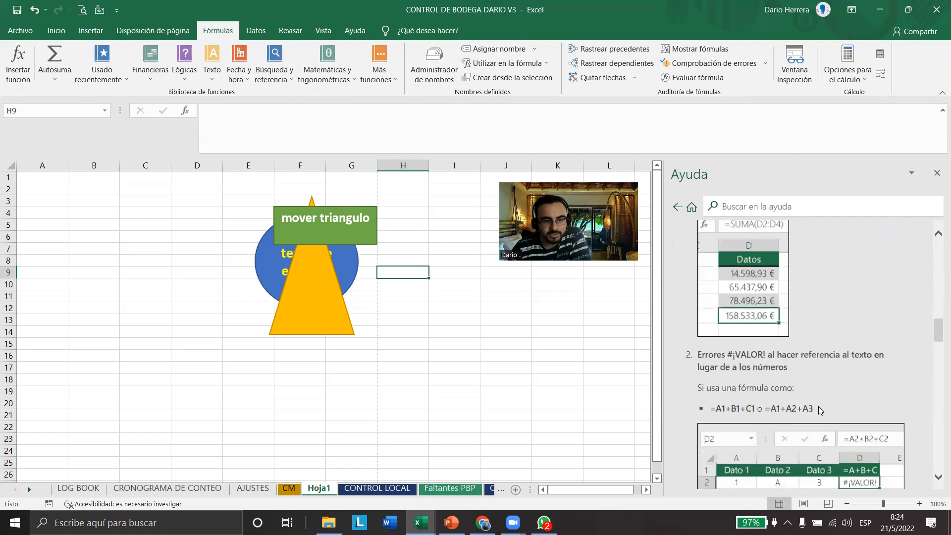
scroll(820, 410, "down", 15)
scroll(820, 410, "down", 10)
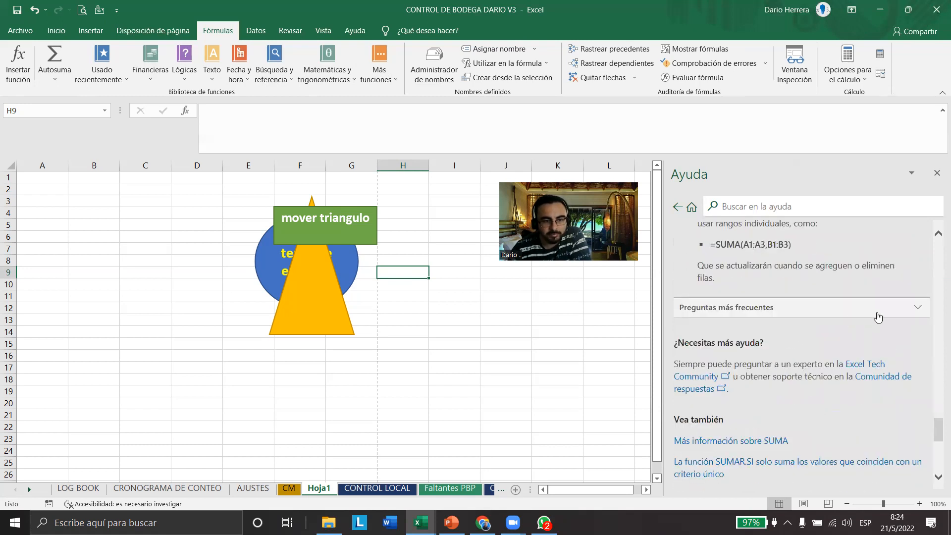
Review the article's "Preguntas más frecuentes" and related links, and open "Más información sobre SUMA"
left_click(878, 316)
scroll(792, 347, "down", 8)
scroll(775, 361, "down", 8)
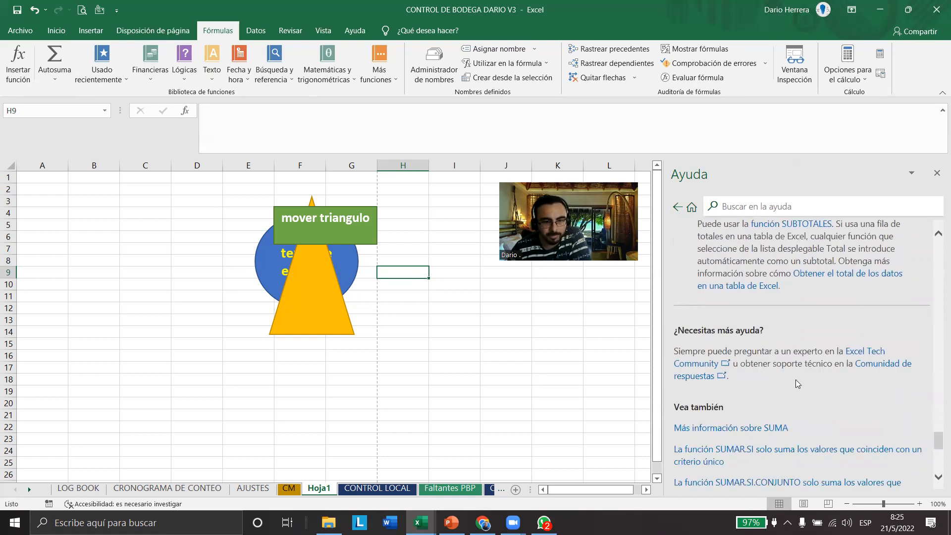
scroll(796, 380, "down", 2)
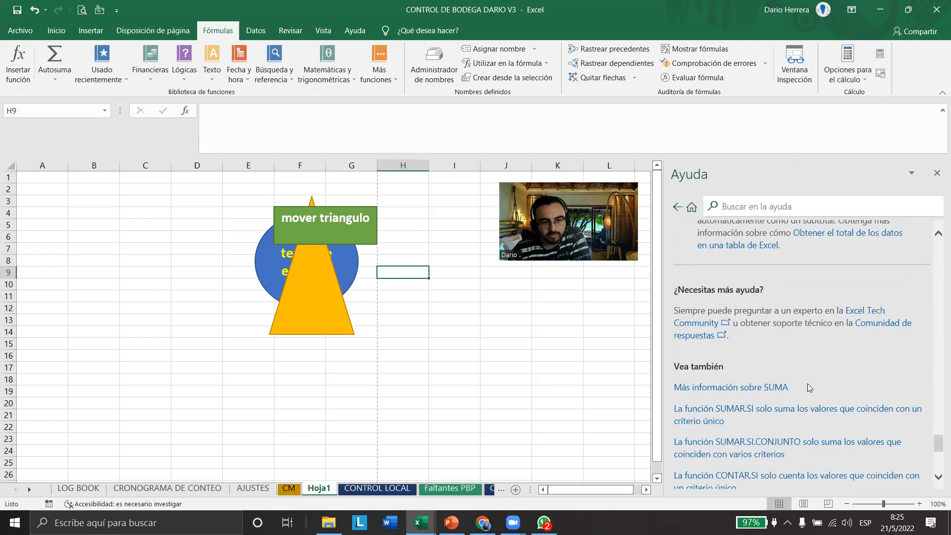
scroll(793, 387, "down", 4)
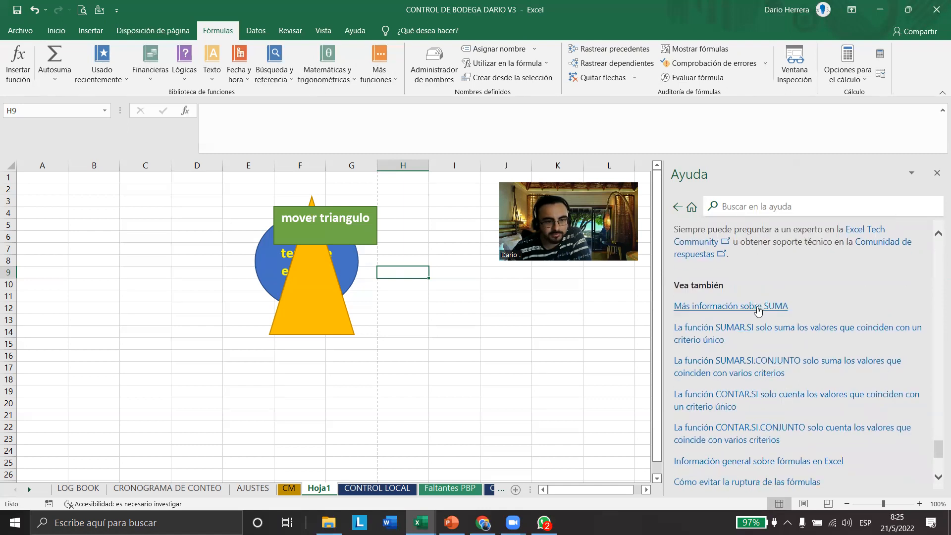
left_click(730, 311)
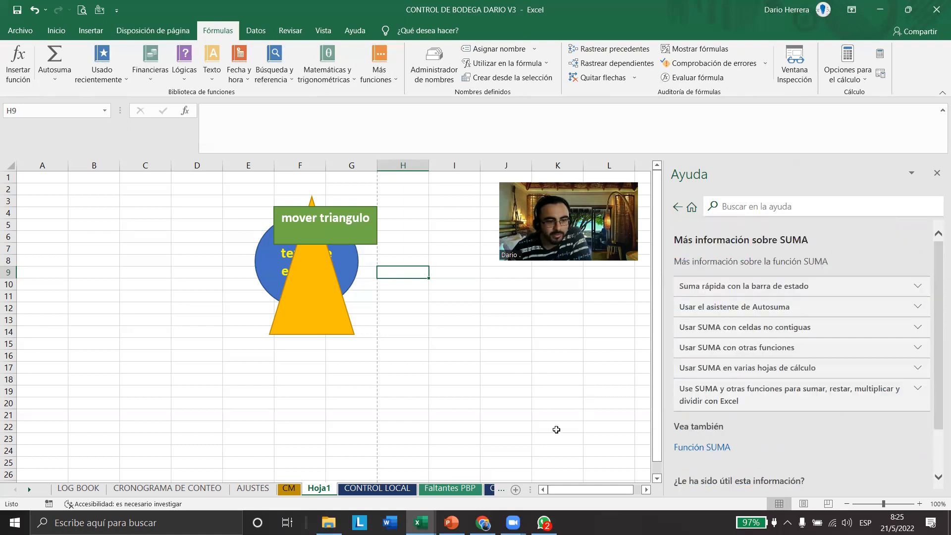
Start the formula =suma( in cell E16 of Hoja1, keeping it in edit mode after a brief switch to Chrome
left_click(546, 356)
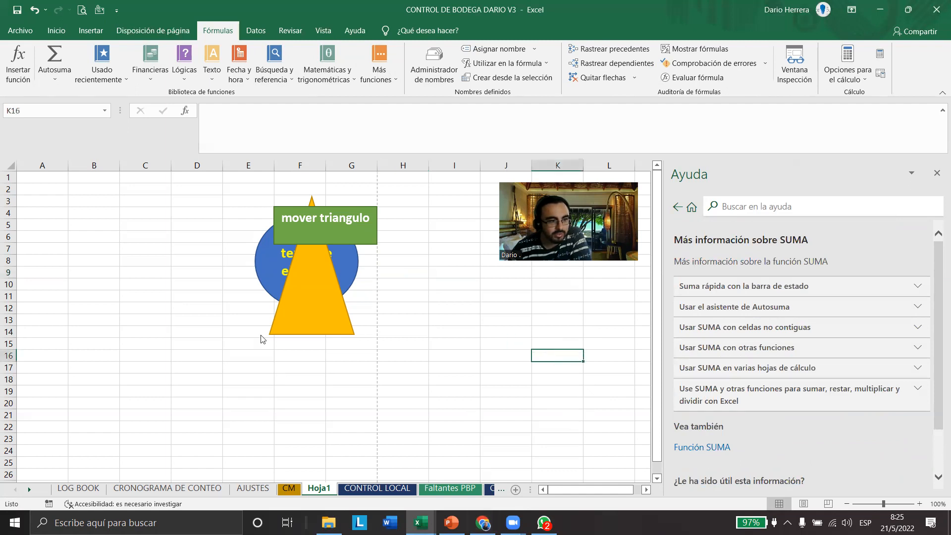
left_click(223, 358)
type("=suma")
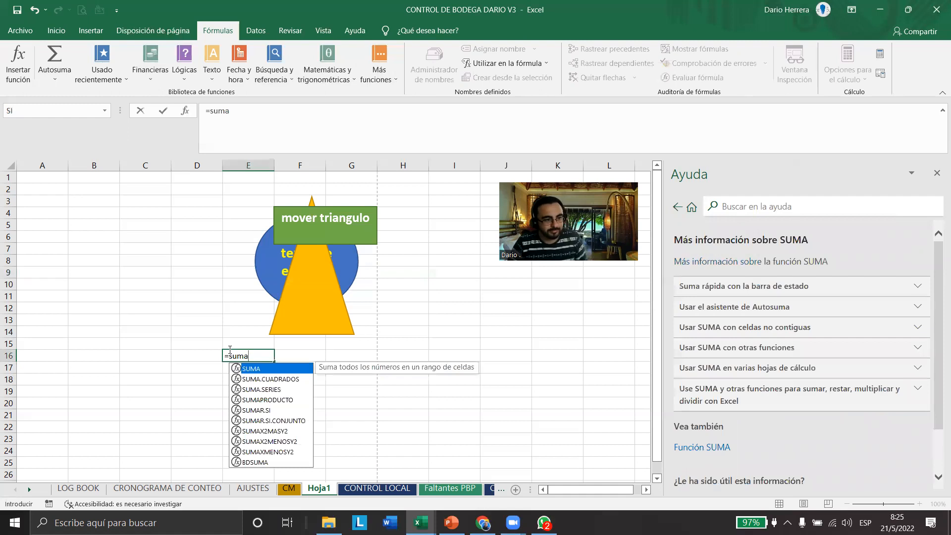
type("(")
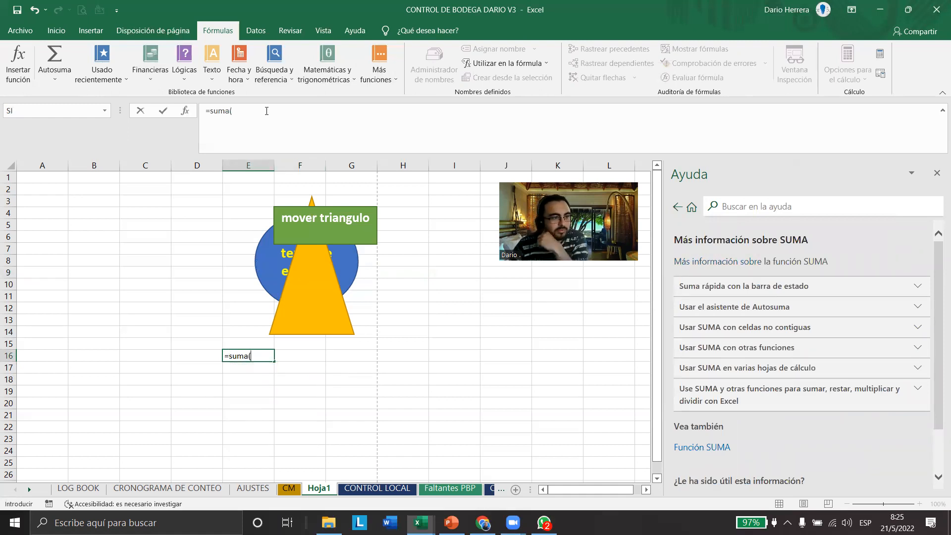
left_click(196, 141)
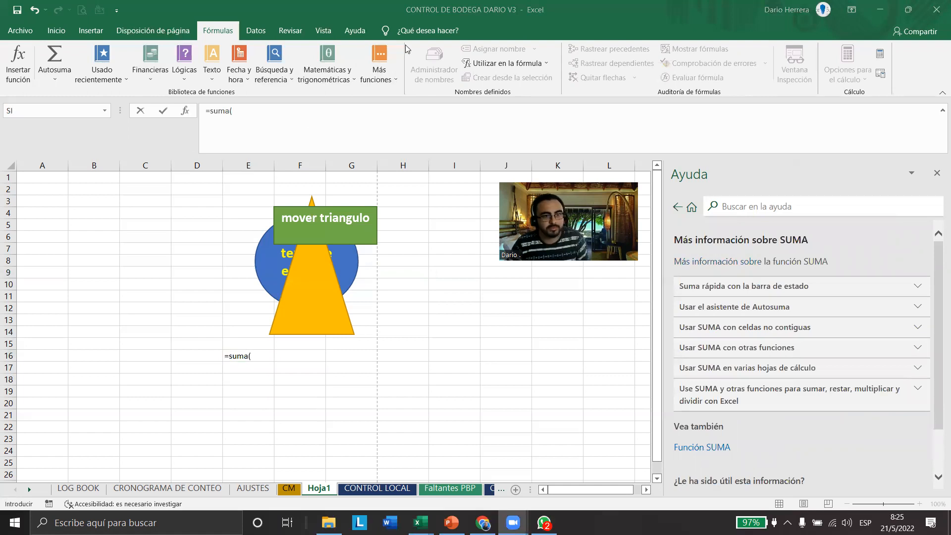
left_click(243, 359)
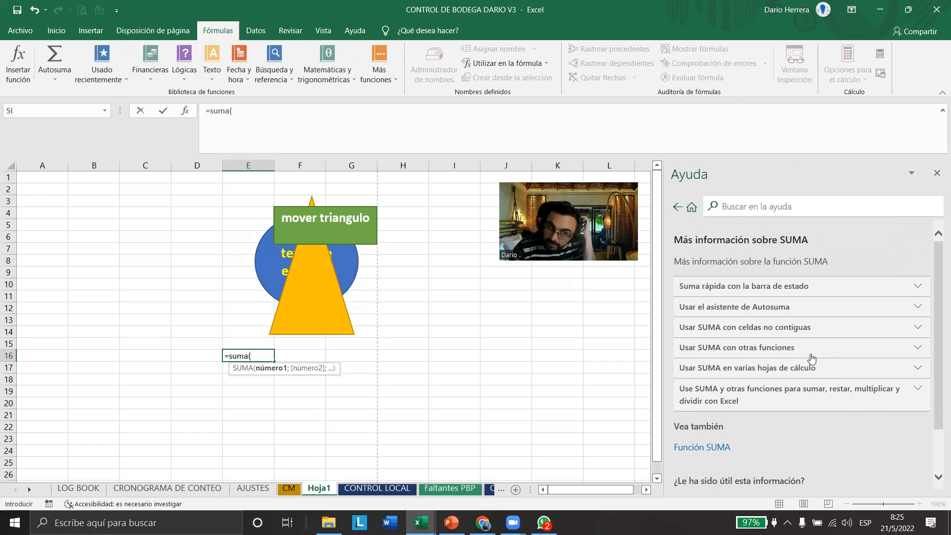
left_click(483, 523)
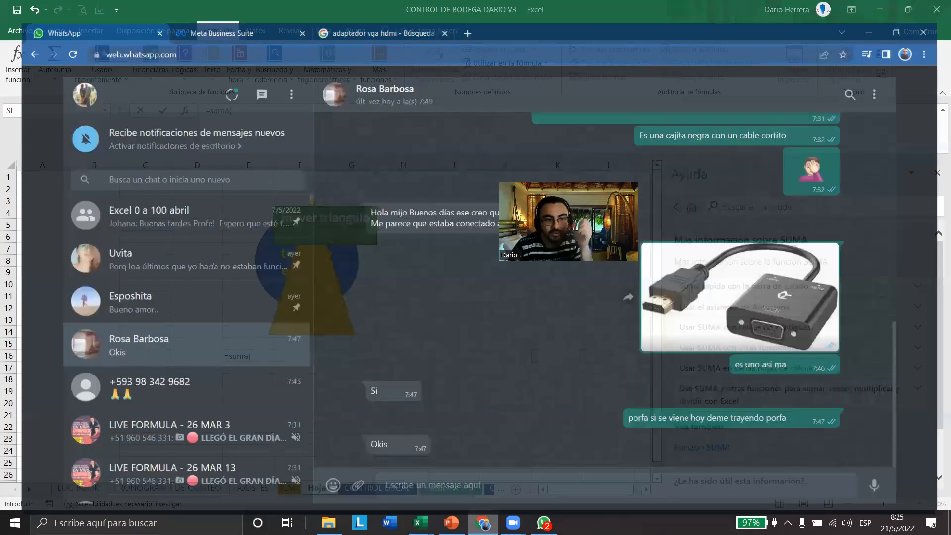
left_click(421, 523)
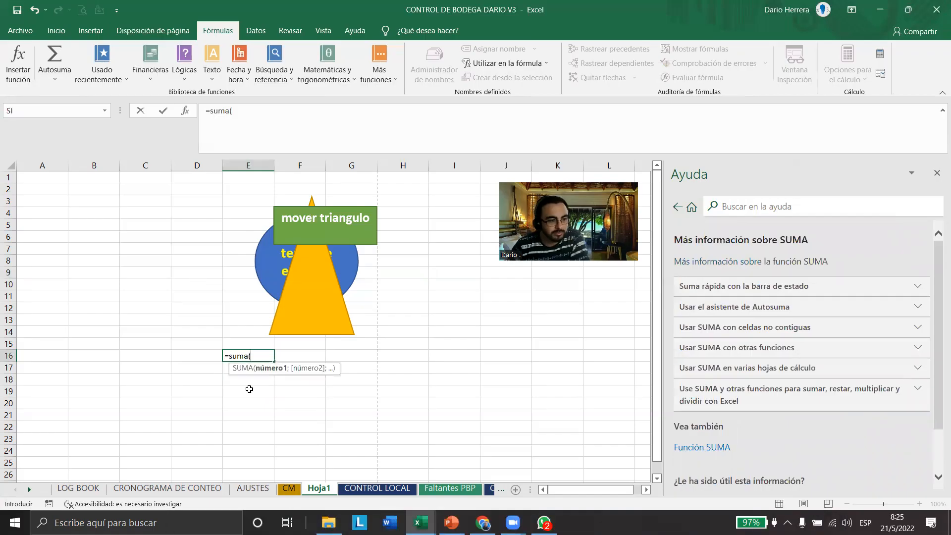
Open the function arguments for SUMA, follow its online help link, and examine the Microsoft support article in Chrome
left_click(186, 111)
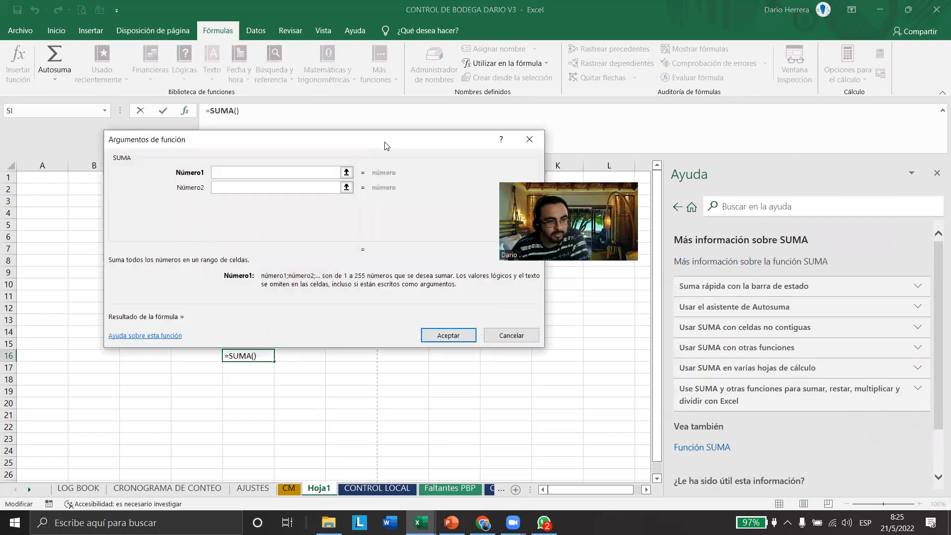
left_click_drag(385, 145, 542, 121)
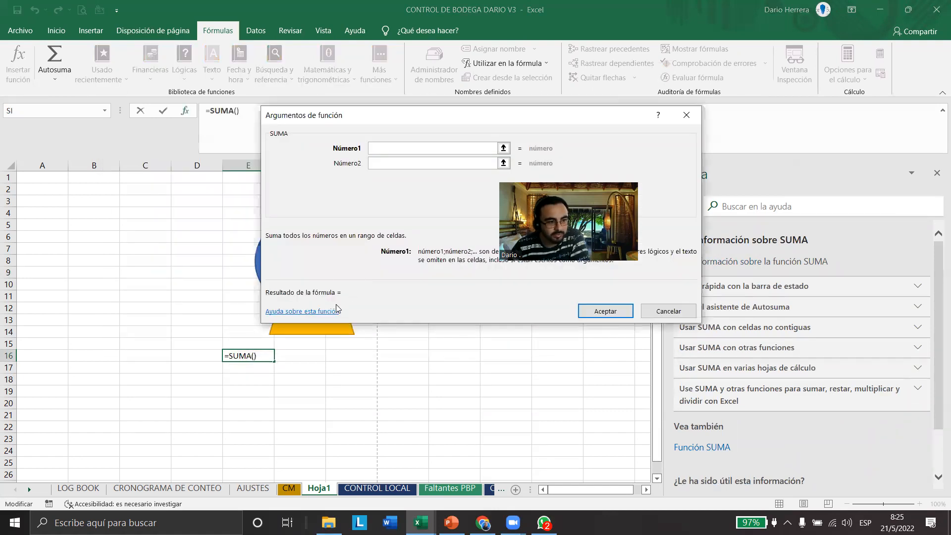
left_click(302, 313)
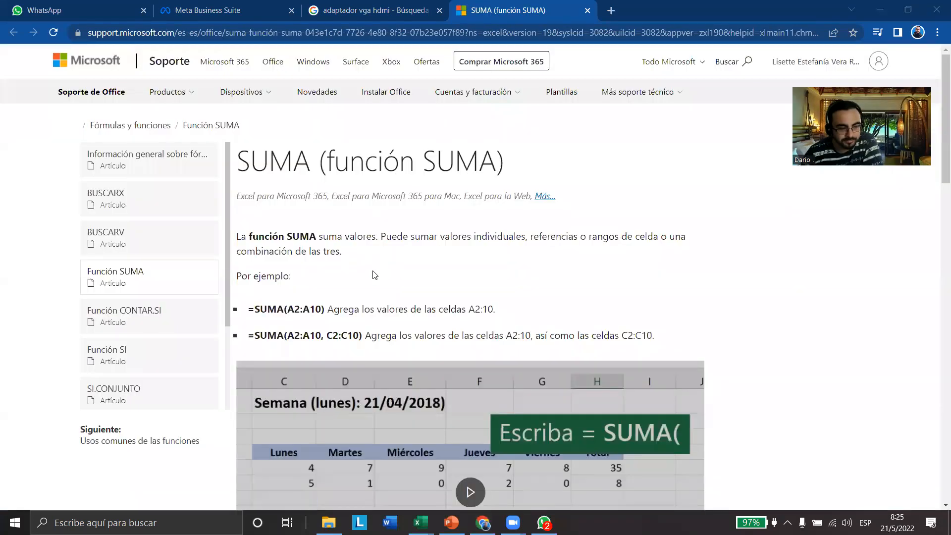
scroll(421, 290, "down", 1)
scroll(422, 290, "down", 7)
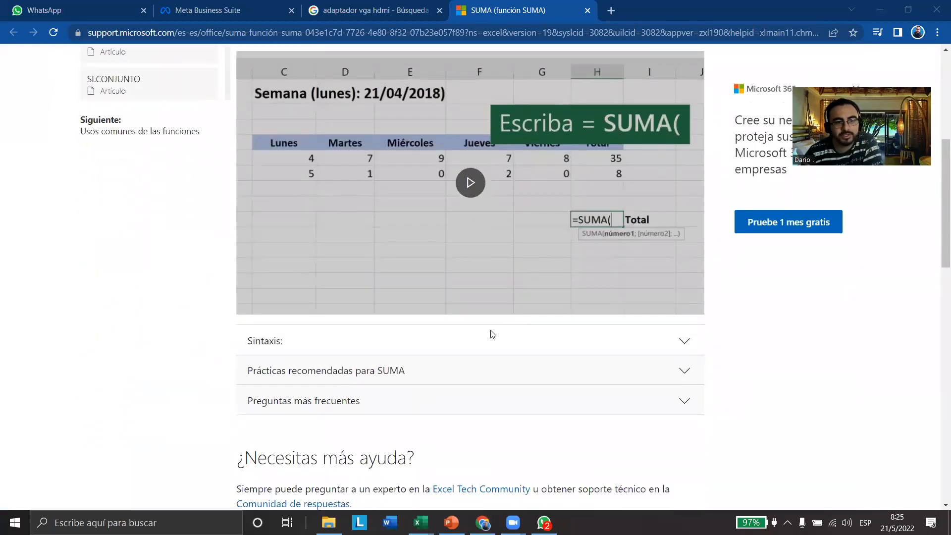
scroll(496, 333, "down", 3)
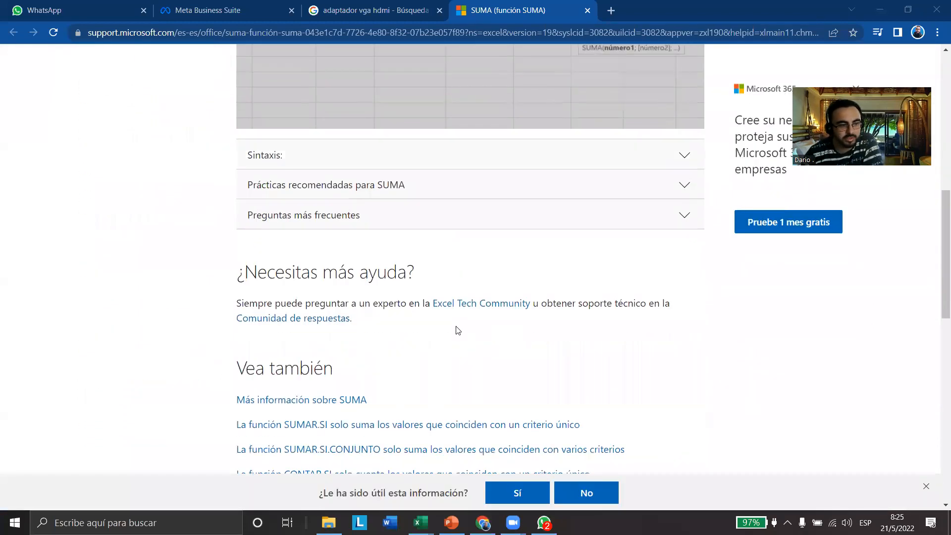
Examine the SUMA support article, from its "Vea también" links back to the introductory examples and the collapsed sections
scroll(458, 331, "down", 4)
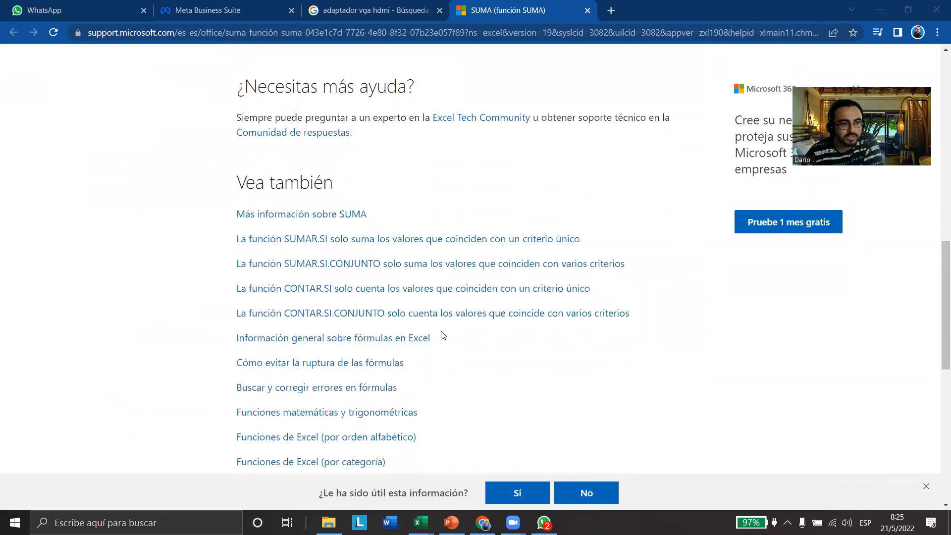
scroll(443, 335, "down", 1)
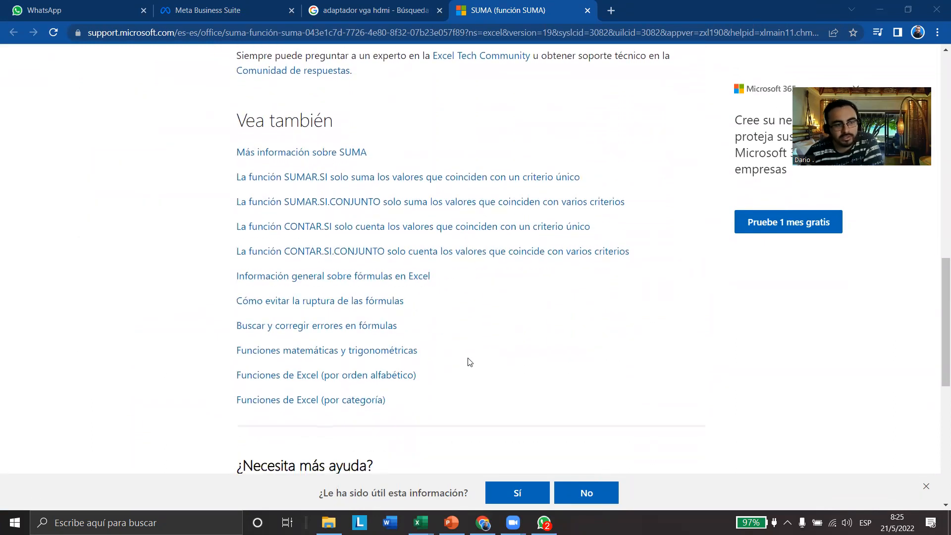
scroll(449, 413, "down", 2)
scroll(368, 413, "up", 4)
scroll(367, 413, "up", 20)
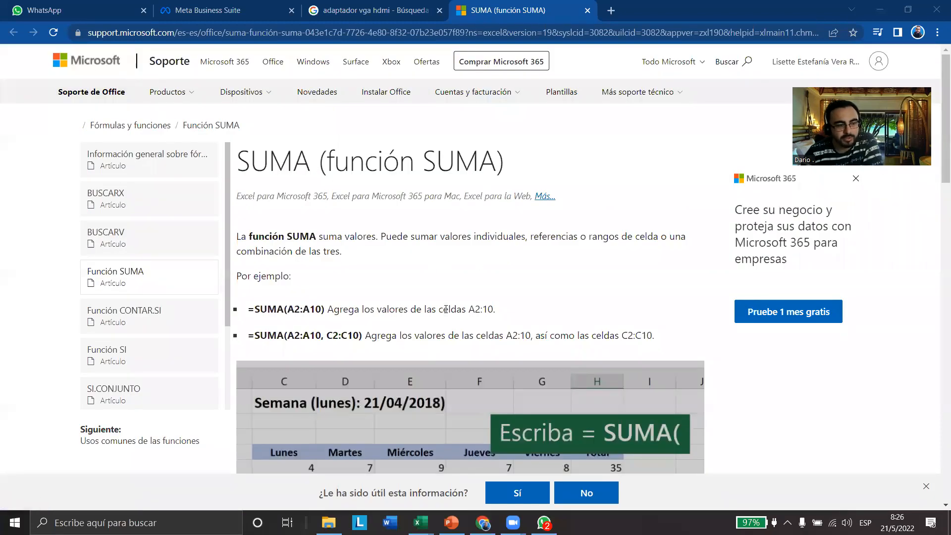
scroll(446, 309, "down", 8)
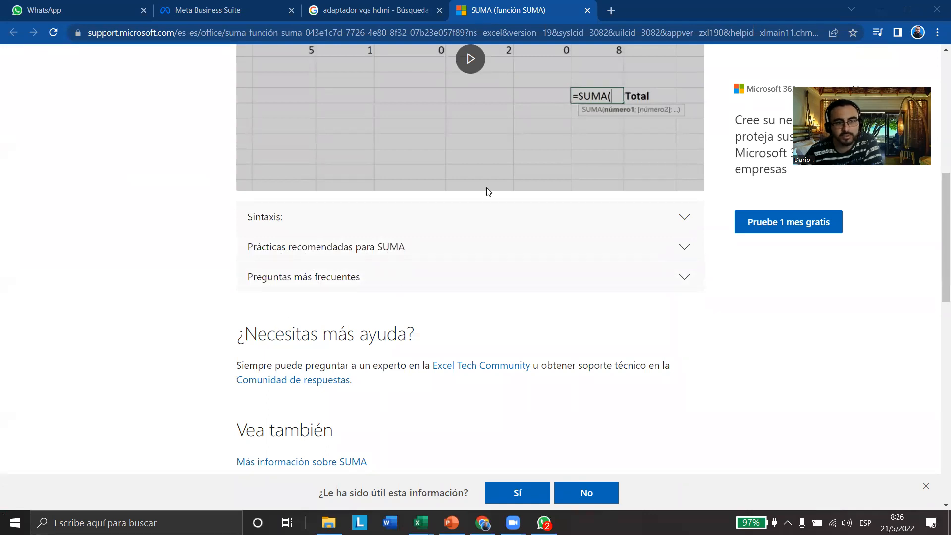
Return to Excel, cancel the SUMA function arguments for cell E16, and look over the "Más información sobre SUMA" help topics
left_click(880, 10)
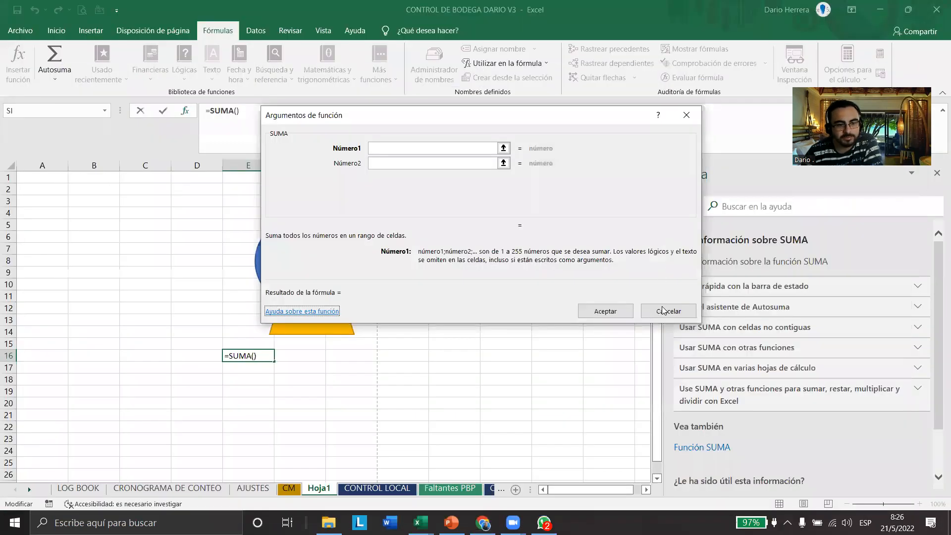
left_click(663, 309)
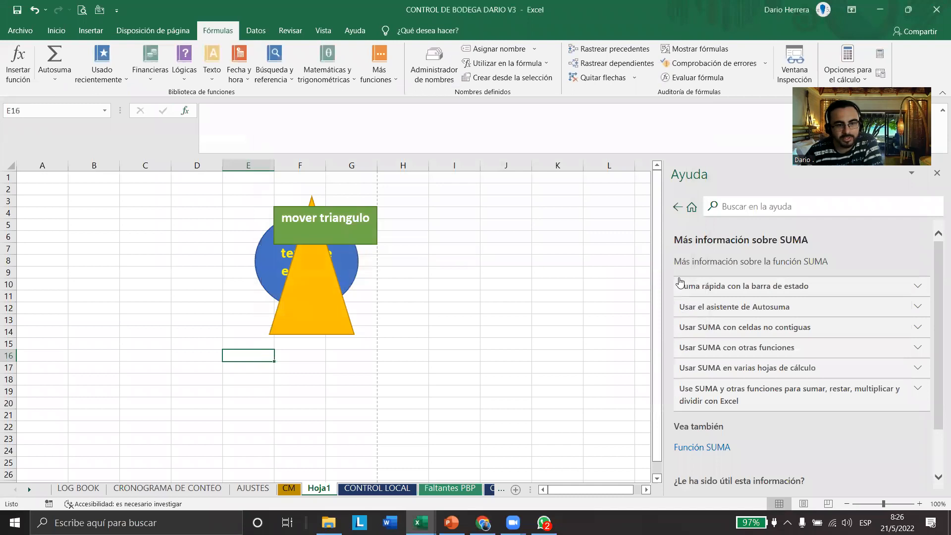
left_click(681, 282)
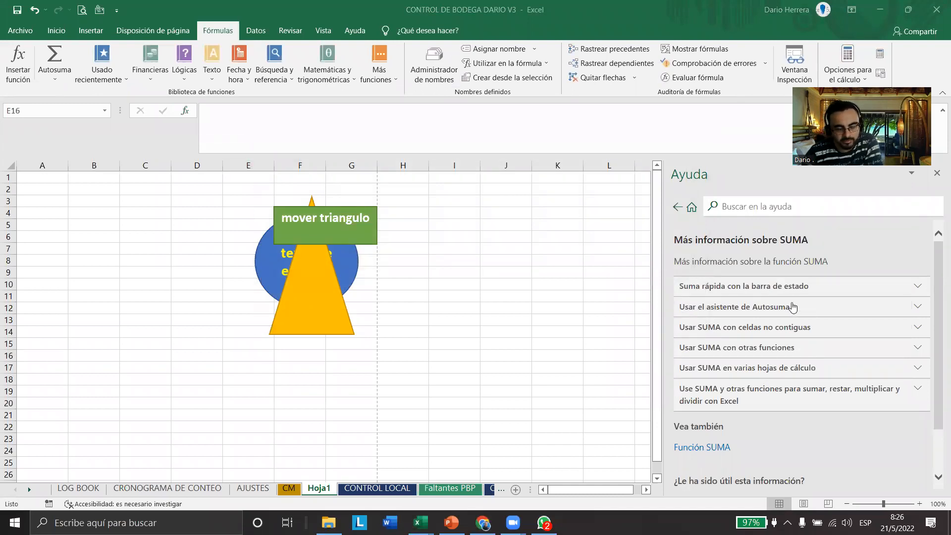
scroll(746, 357, "down", 3)
scroll(788, 417, "up", 3)
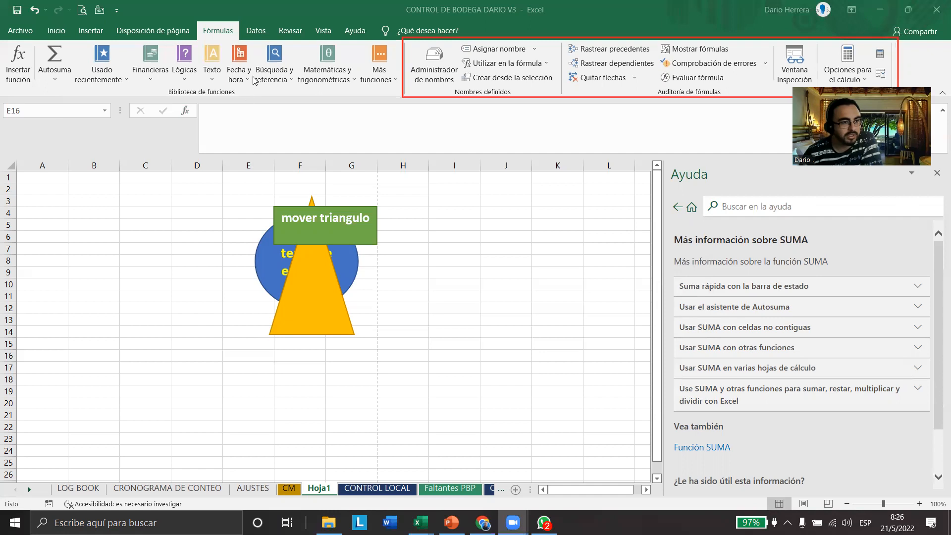
Display the Datos commands and review their groups, from obtaining data through to Esquema
left_click(256, 31)
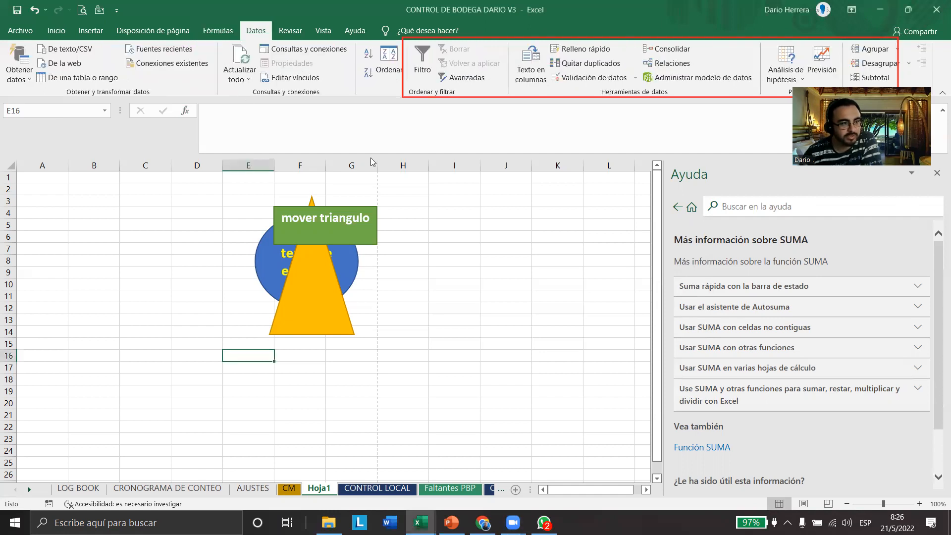
mouse_move(7, 38)
left_mouse_down()
mouse_move(76, 80)
mouse_move(221, 105)
left_mouse_up()
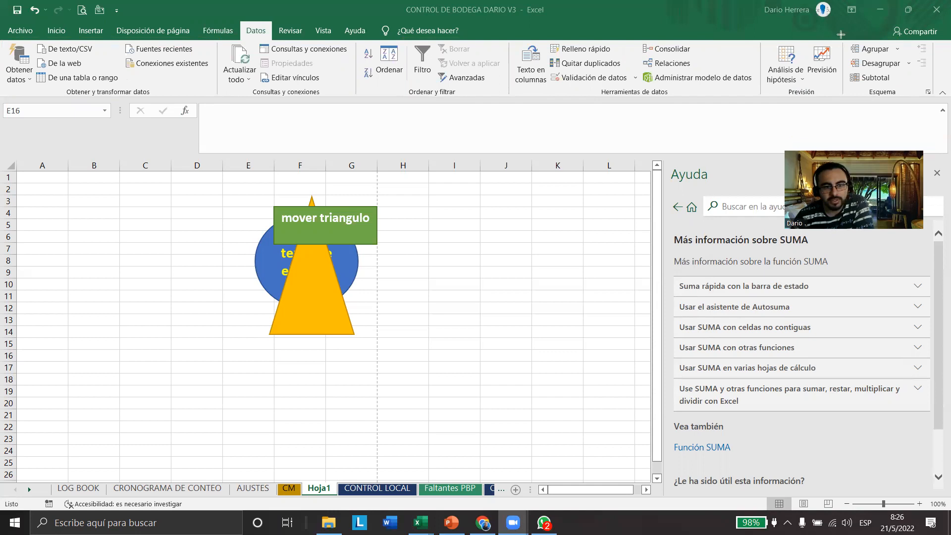
left_click_drag(841, 36, 940, 103)
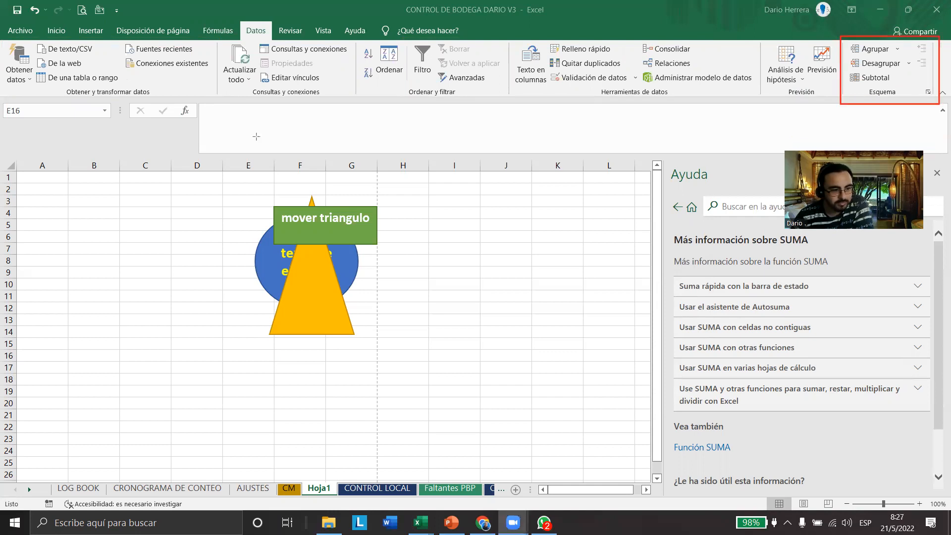
Go to sheet CM and collapse the column group belonging to CONTROL COMERCIALES to show grouped columns
key("ctrl+Page_Up")
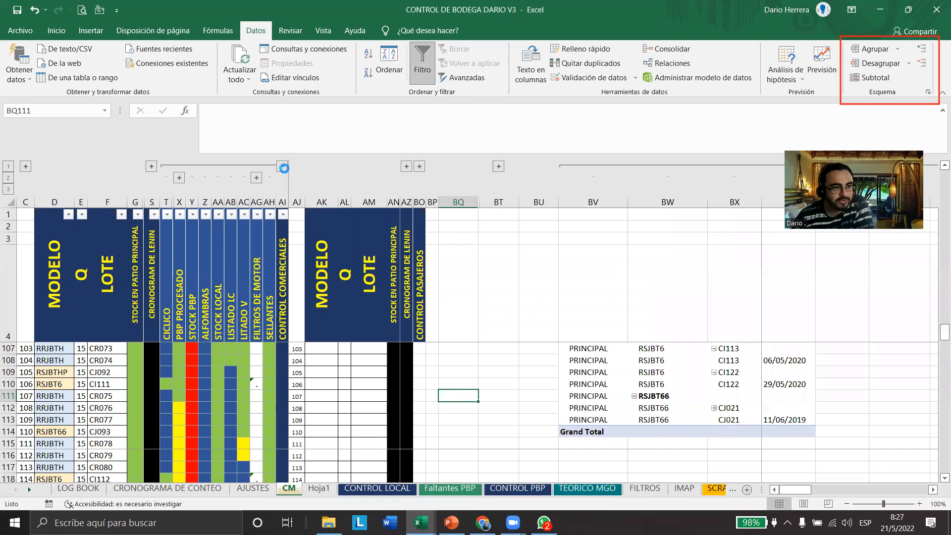
left_click(282, 167)
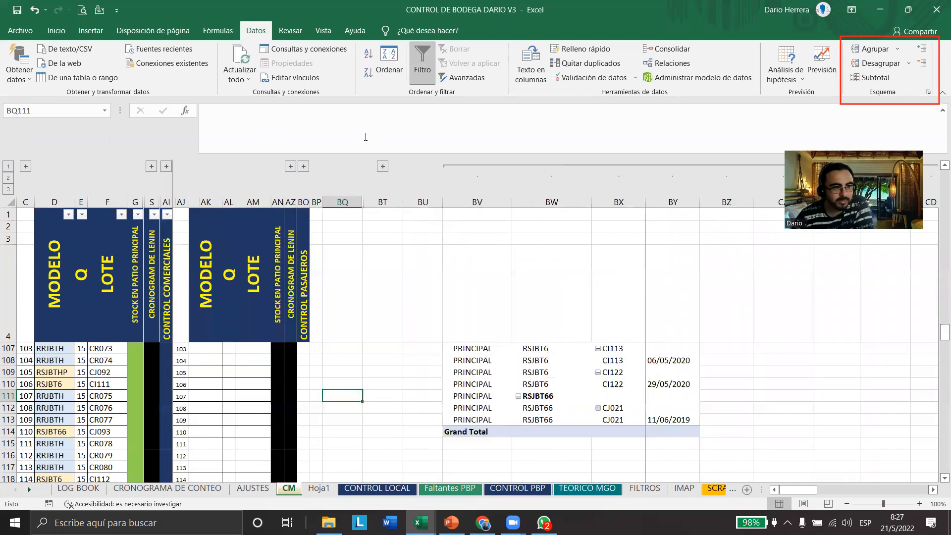
mouse_move(132, 149)
left_mouse_down()
mouse_move(178, 173)
mouse_move(397, 189)
left_mouse_up()
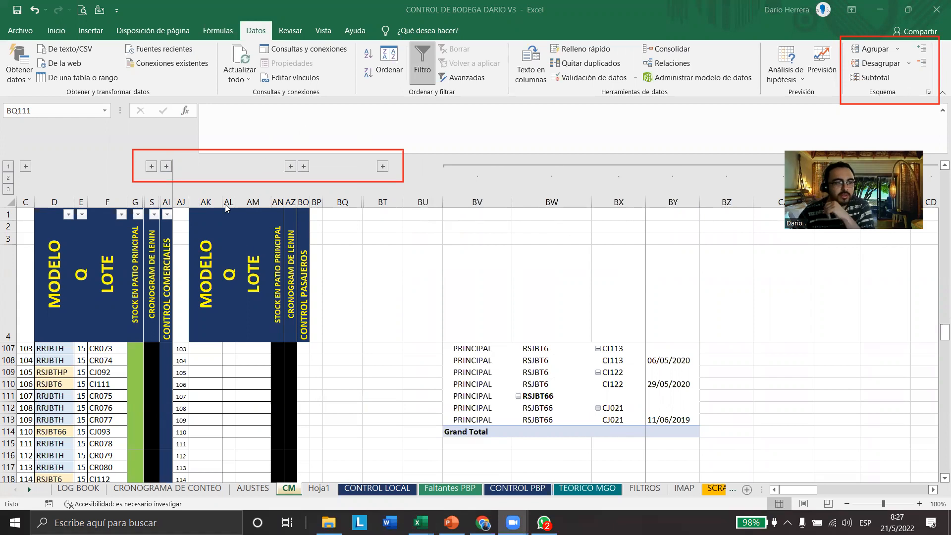
Expand the CRONOGRAM DE LENIN column group, select its columns H through R, and collapse the group again
left_click(151, 166)
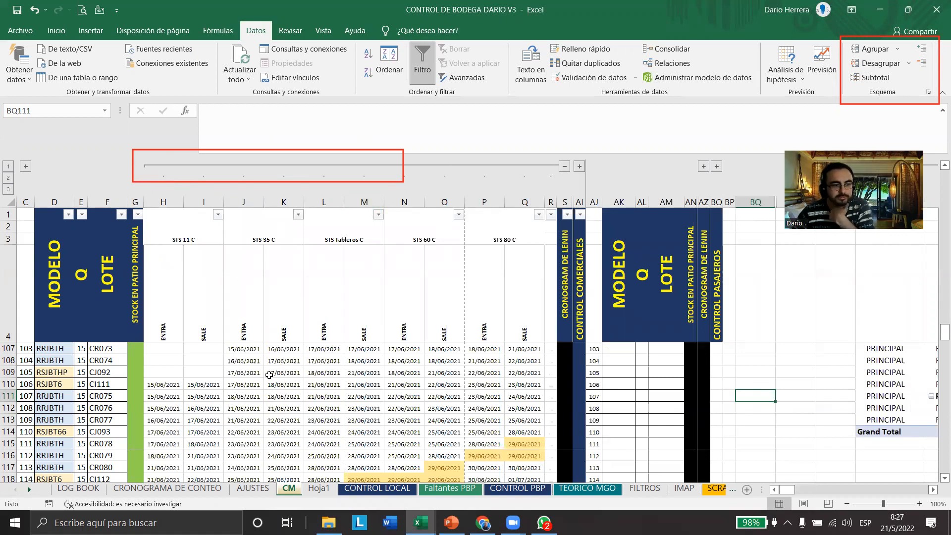
left_click_drag(164, 200, 550, 201)
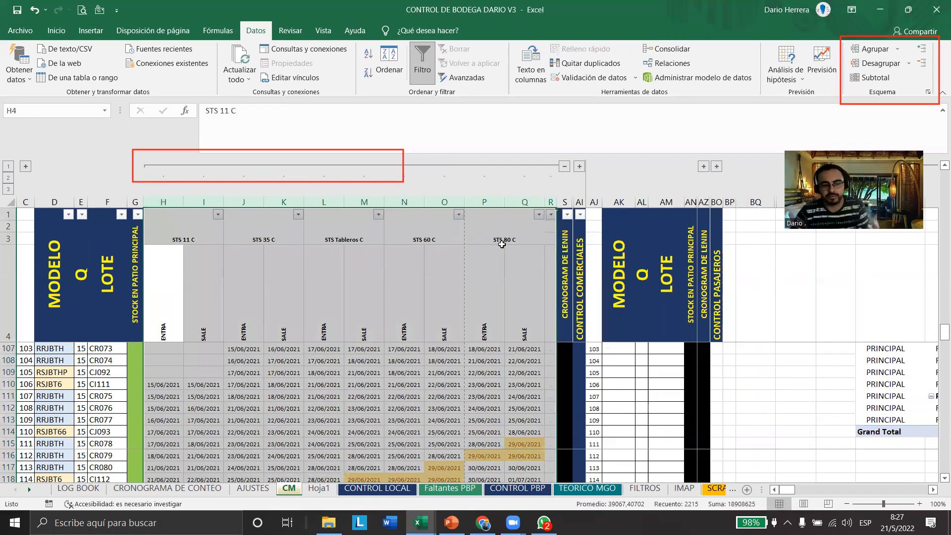
left_click(564, 167)
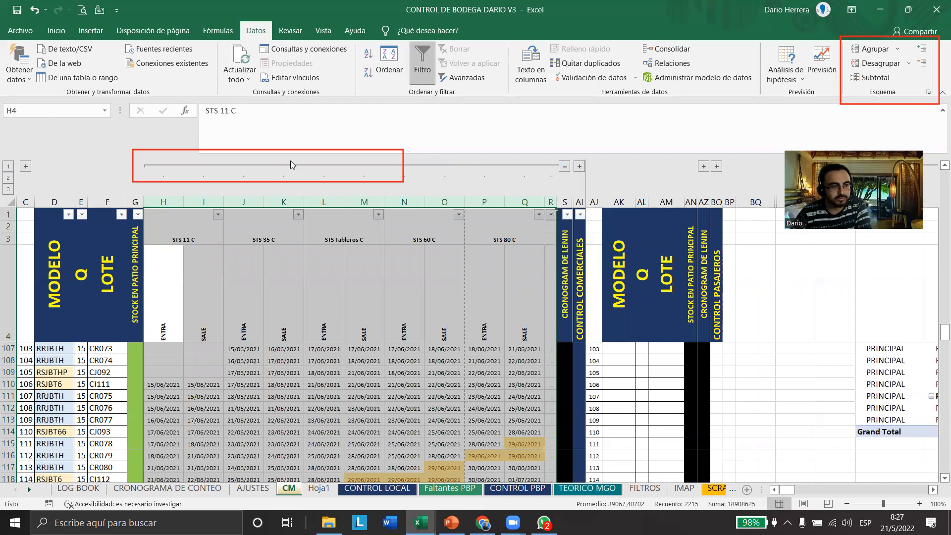
left_click(151, 166)
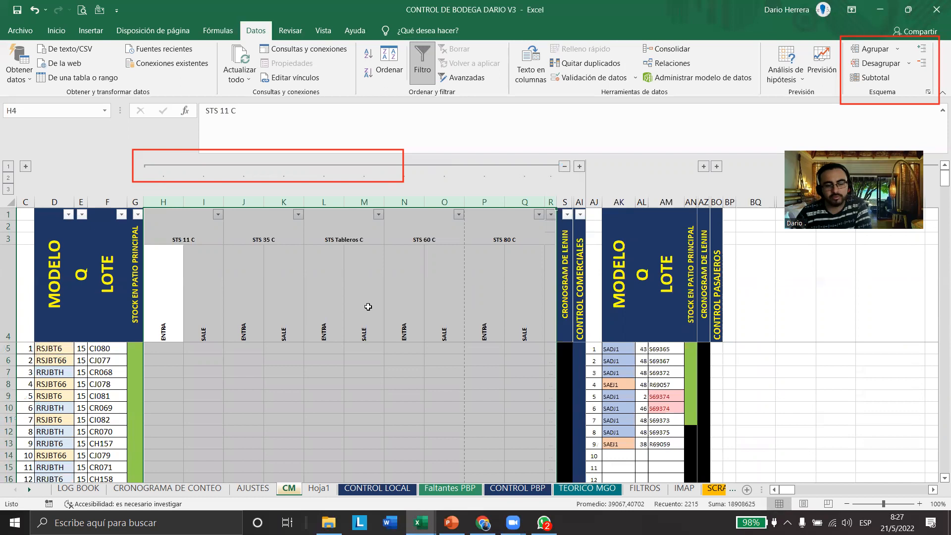
left_click(564, 167)
Expand the CONTROL COMERCIALES column group, select its columns from CICLICO onward, and collapse the group again
left_click(166, 166)
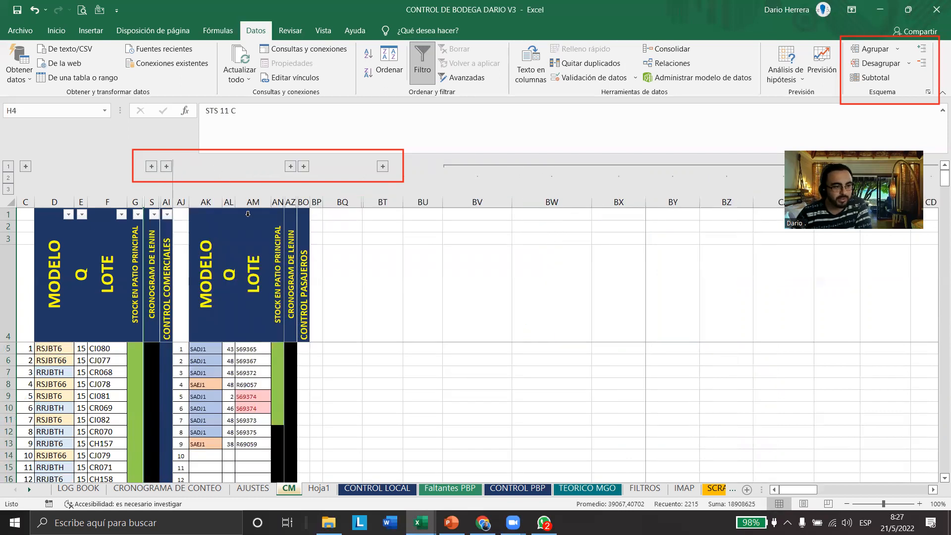
left_click_drag(171, 205, 273, 235)
scroll(193, 348, "down", 18)
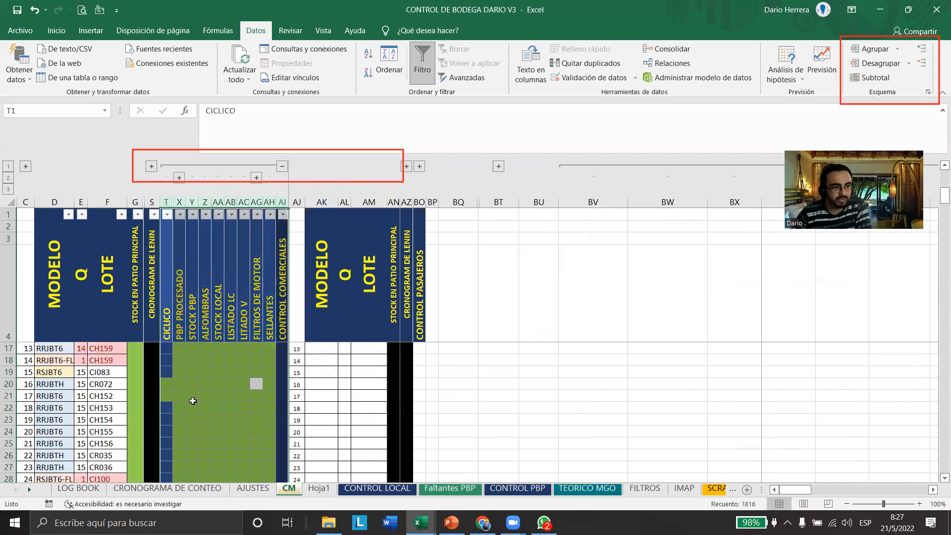
left_click(281, 170)
scroll(271, 358, "down", 4)
left_click_drag(345, 363, 911, 480)
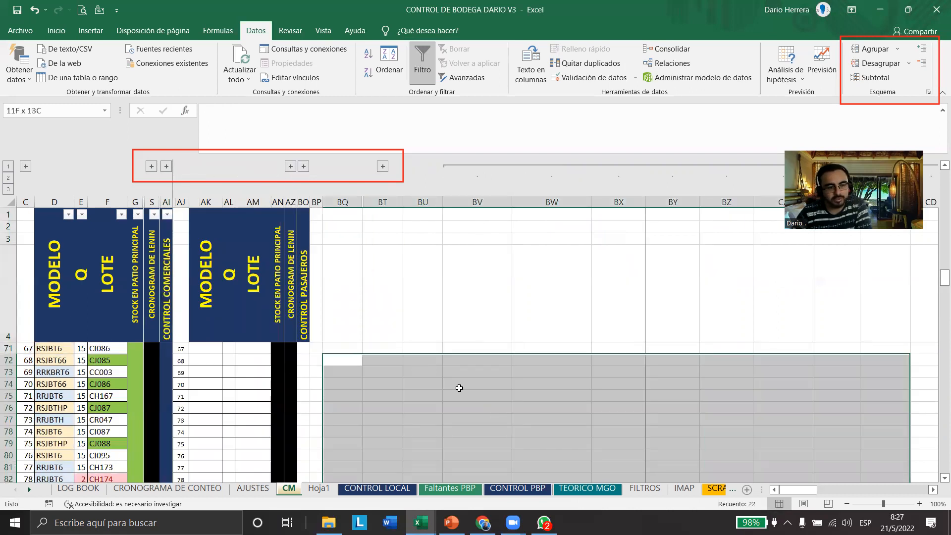
Expand the CONTROL COMERCIALES group again, and examine its status colours and the formula in cell AB120
left_click(167, 167)
scroll(218, 389, "down", 1)
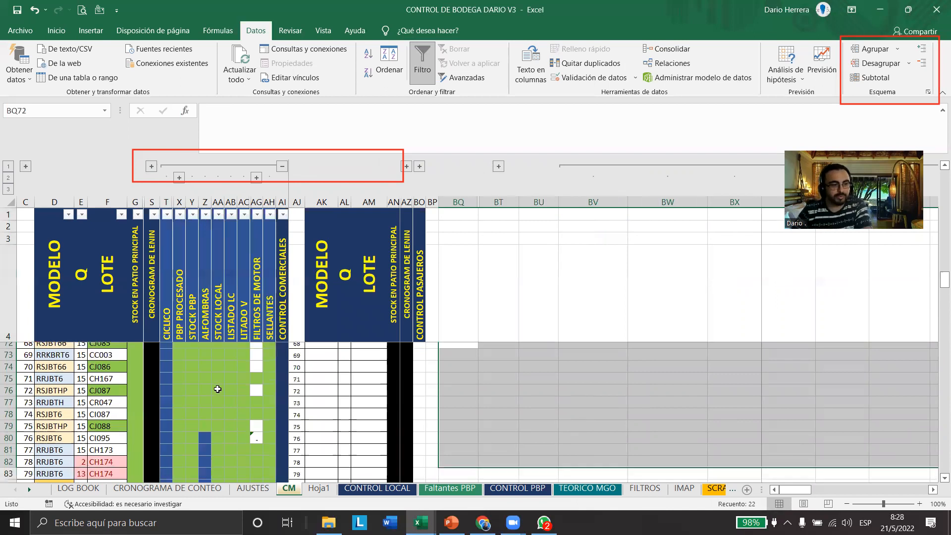
scroll(217, 389, "down", 9)
scroll(217, 389, "down", 6)
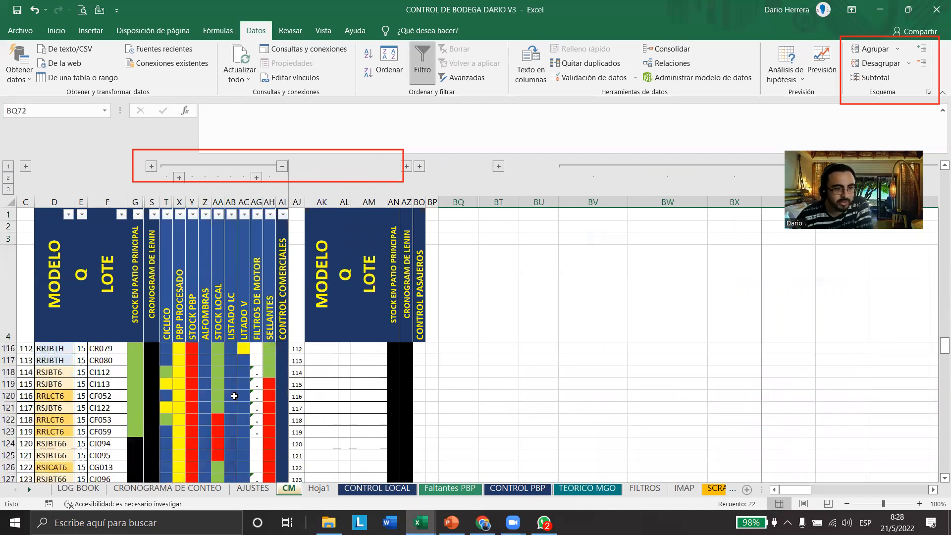
left_click(231, 396)
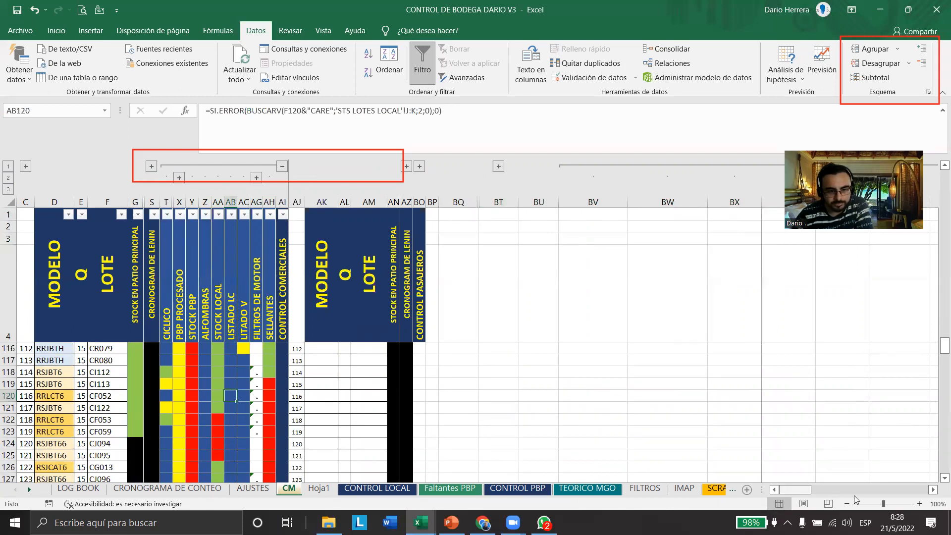
left_click_drag(795, 489, 916, 500)
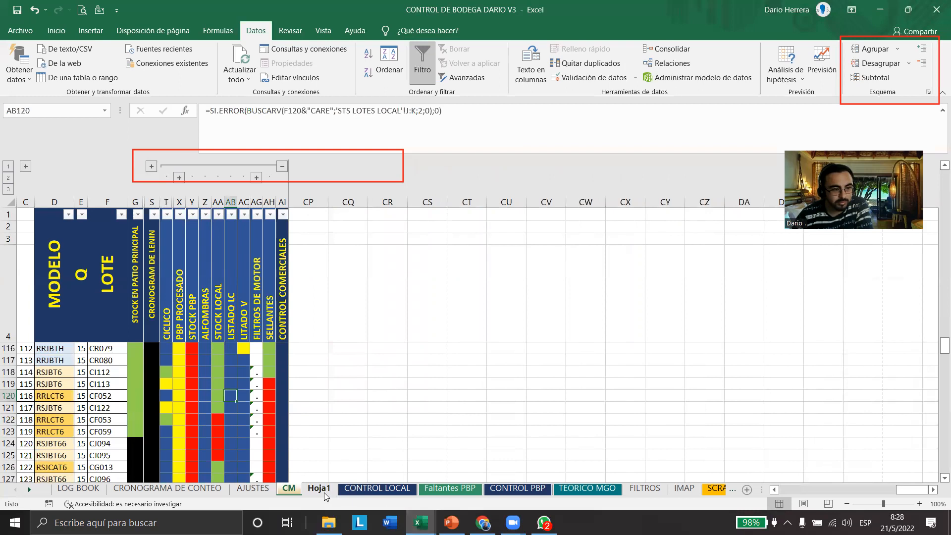
Delete the triangle, the "mover triangulo" rectangle and the "texto de ejemplo" ellipse from Hoja1, and select cell D4
left_click(320, 488)
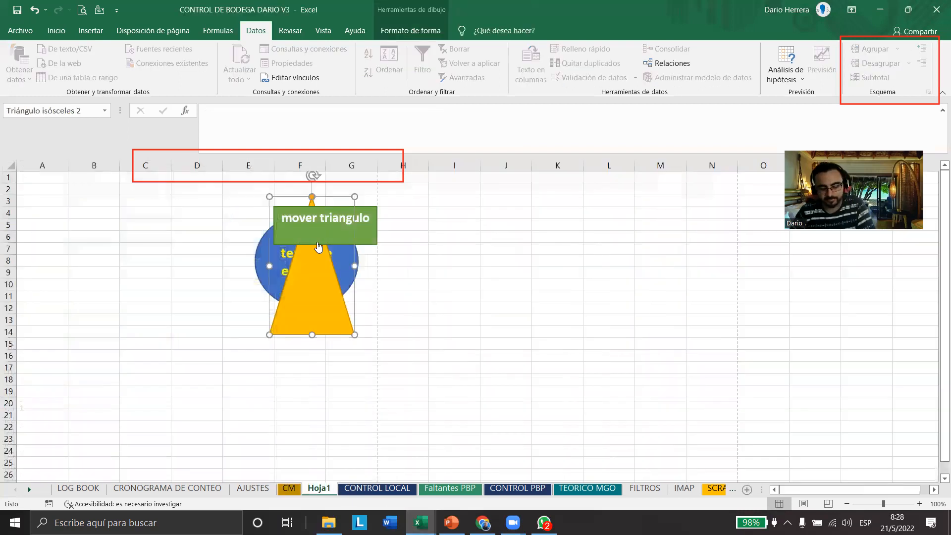
key("Delete")
right_click(364, 240)
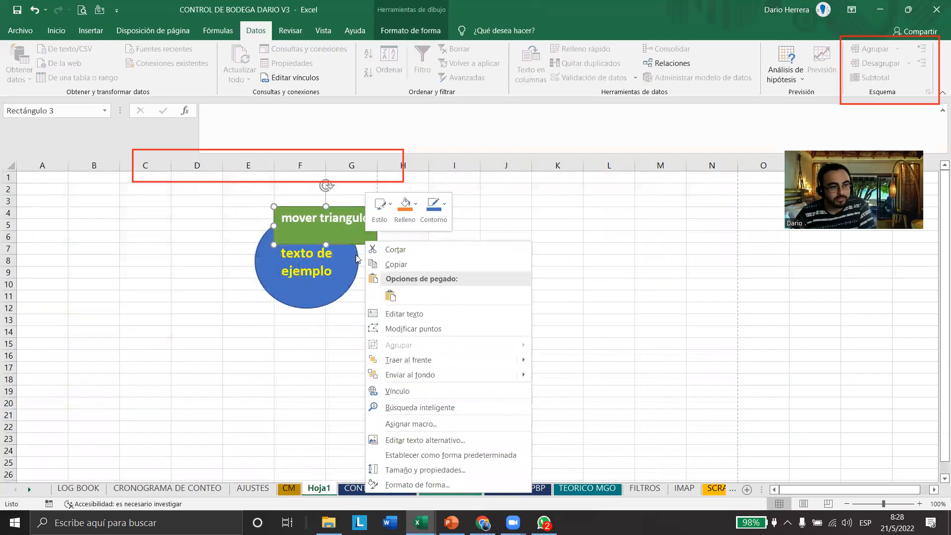
key("Delete")
left_click(334, 264)
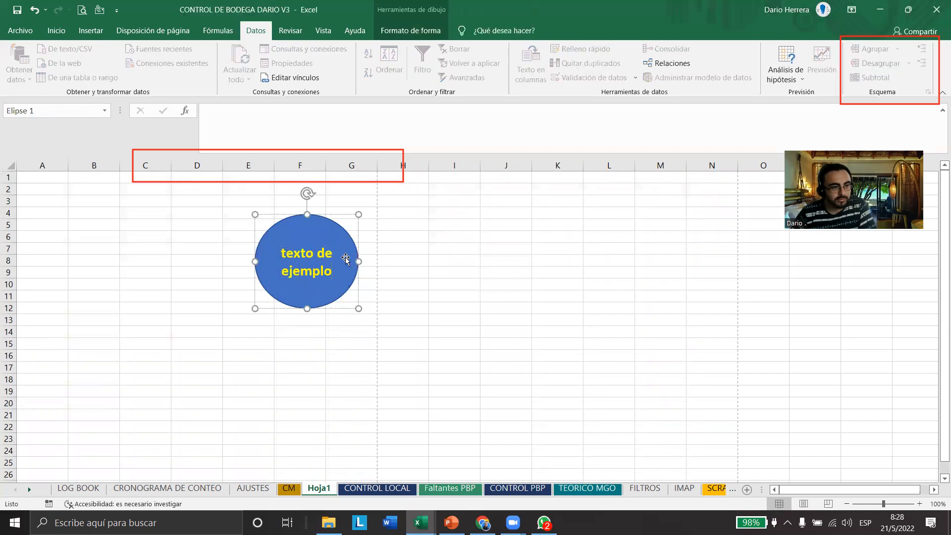
key("Delete")
left_click(209, 214)
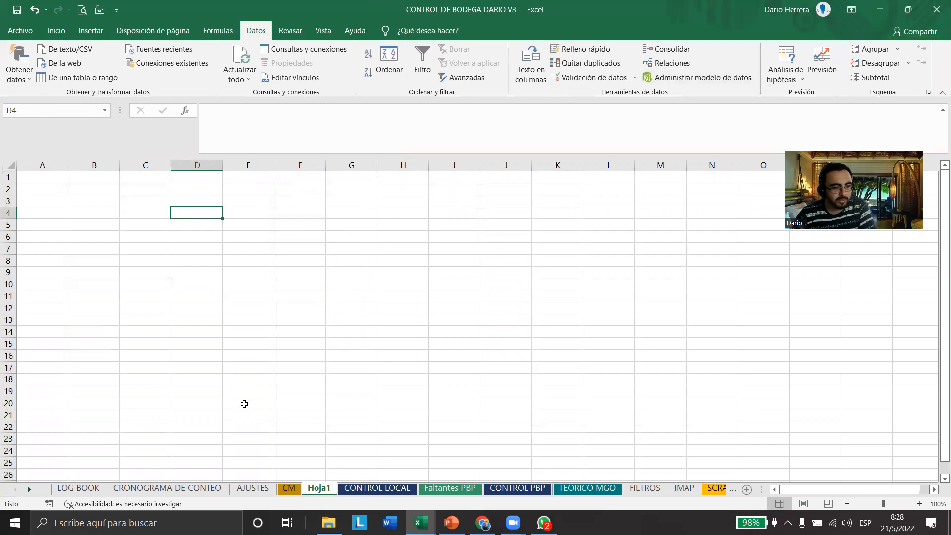
After a brief look at sheet CM, enter 1, 2, 3 and 4 in cells D4 through G4 of Hoja1
key("ctrl+Page_Up")
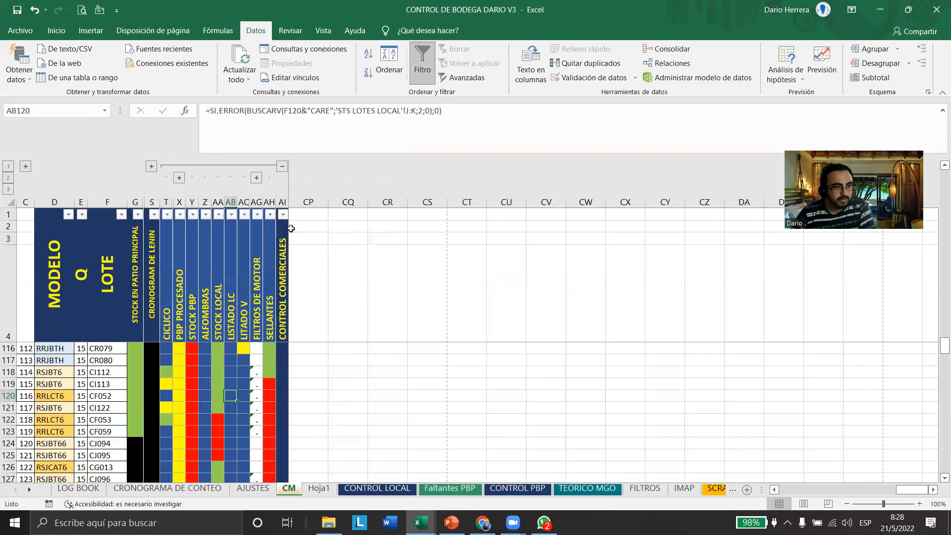
key("ctrl+Page_Down")
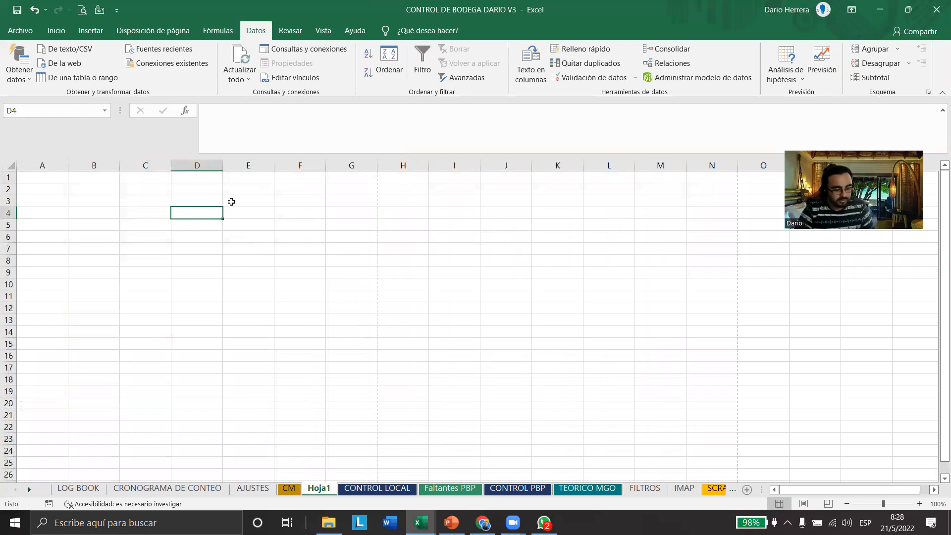
type("1")
key("Tab")
type("2")
key("Tab")
type("3")
key("Tab")
type("4")
key("Tab")
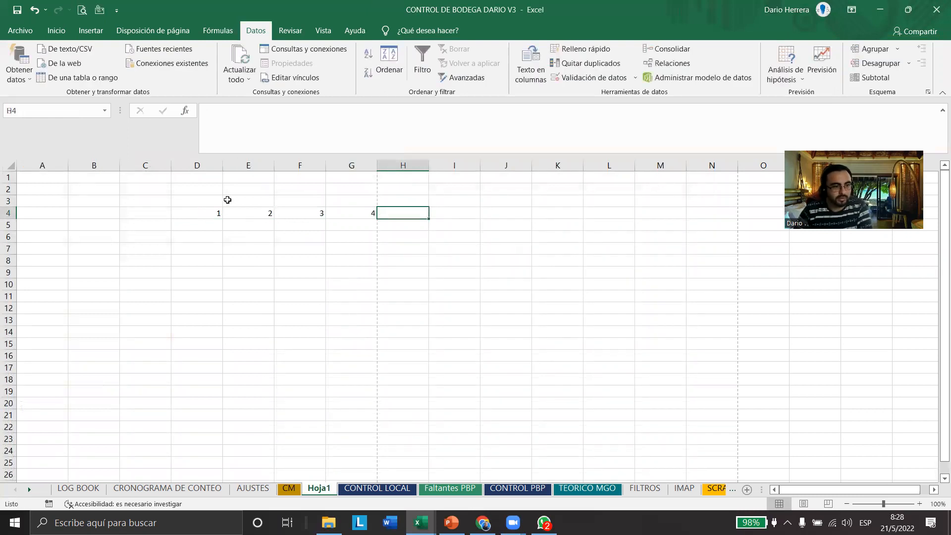
Extend the number series in D4:G4 across to cell J4 by filling it up to 7
left_click_drag(209, 211, 367, 212)
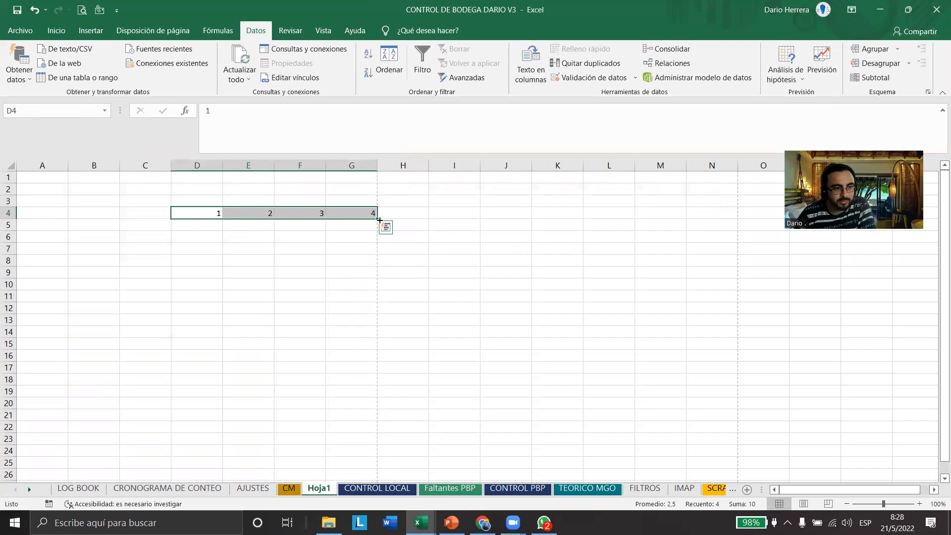
left_click_drag(536, 220, 535, 218)
left_click(423, 270)
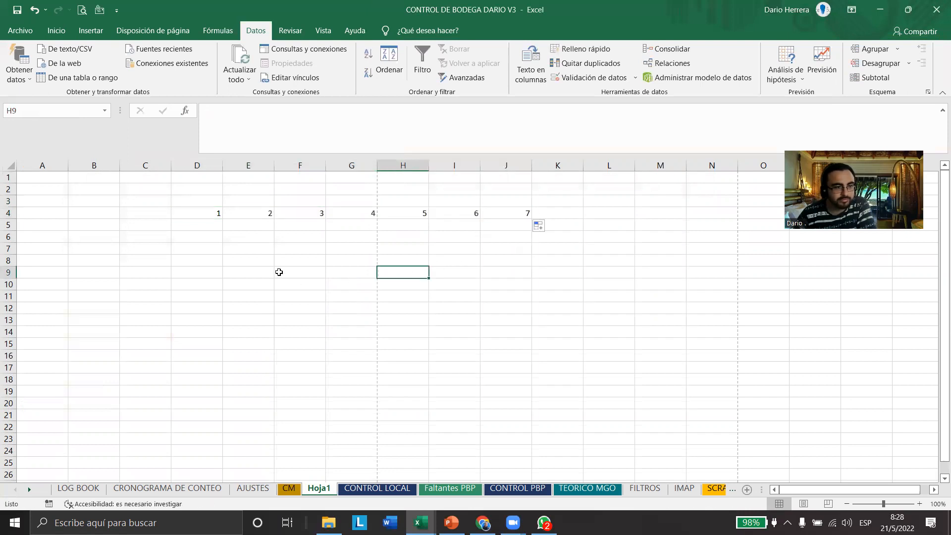
Fill columns D through J of Hoja1 with yellow and column K with blue
left_click_drag(212, 165, 494, 167)
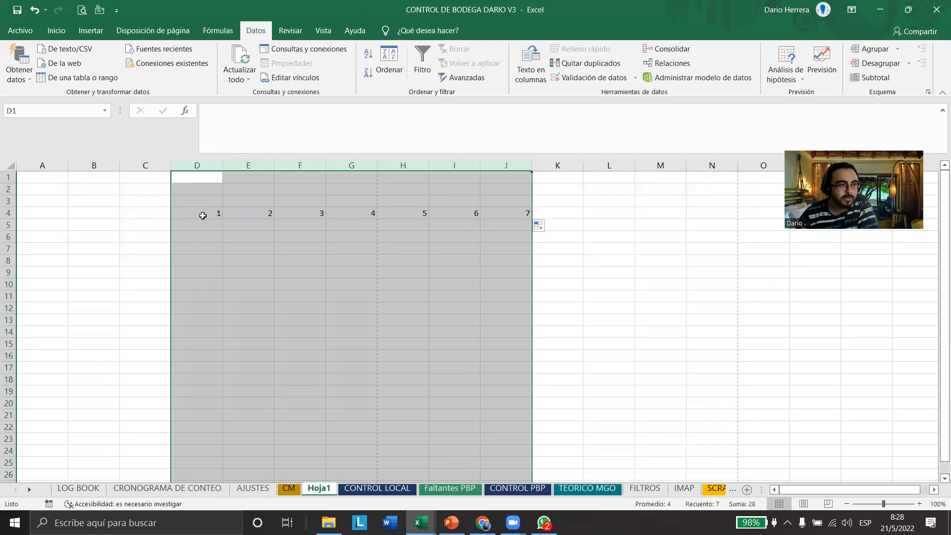
left_click(57, 30)
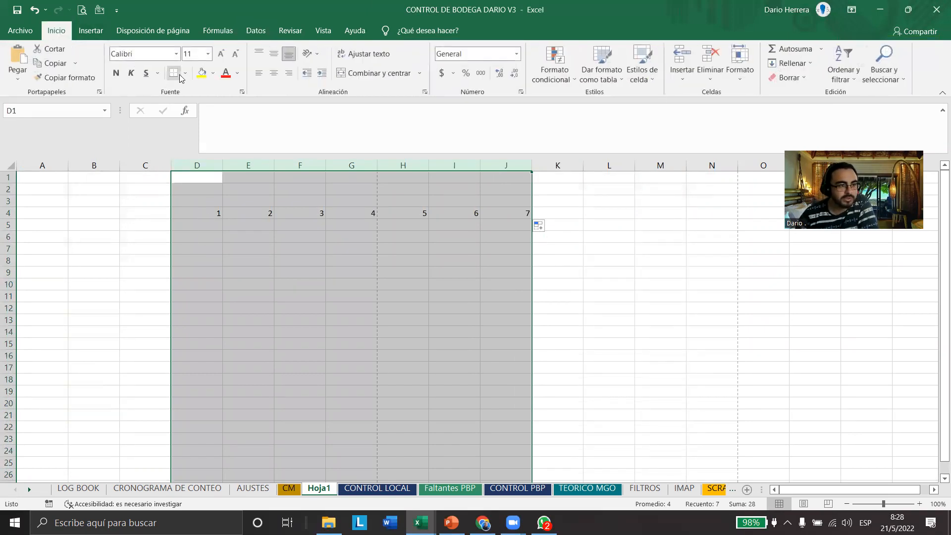
left_click(201, 73)
left_click(557, 165)
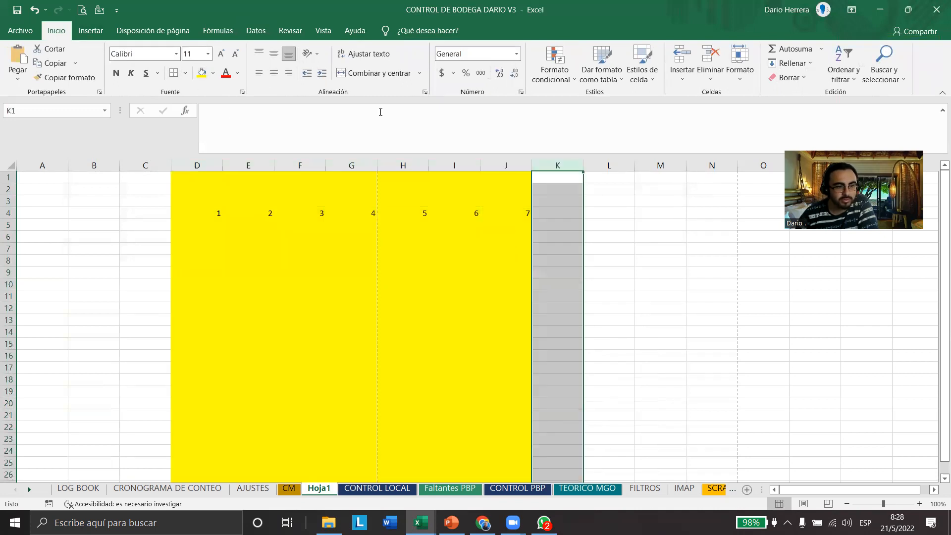
left_click(213, 73)
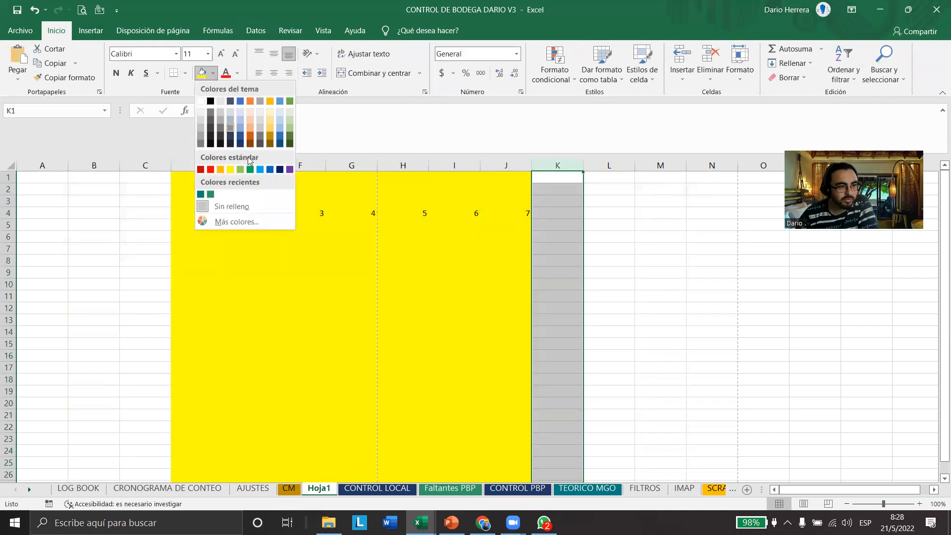
left_click(270, 169)
left_click(403, 285)
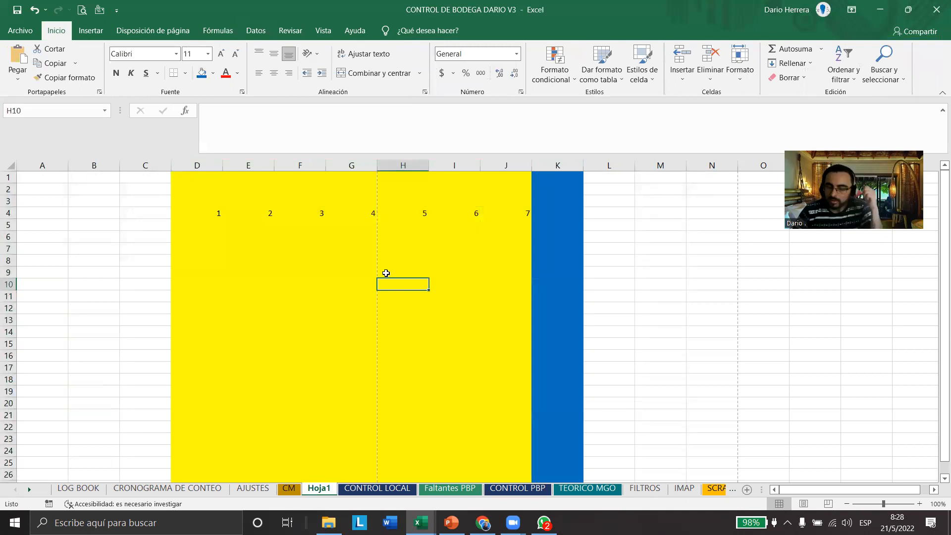
Group the yellow columns D through J with the Agrupar outline command
left_click_drag(197, 165, 507, 165)
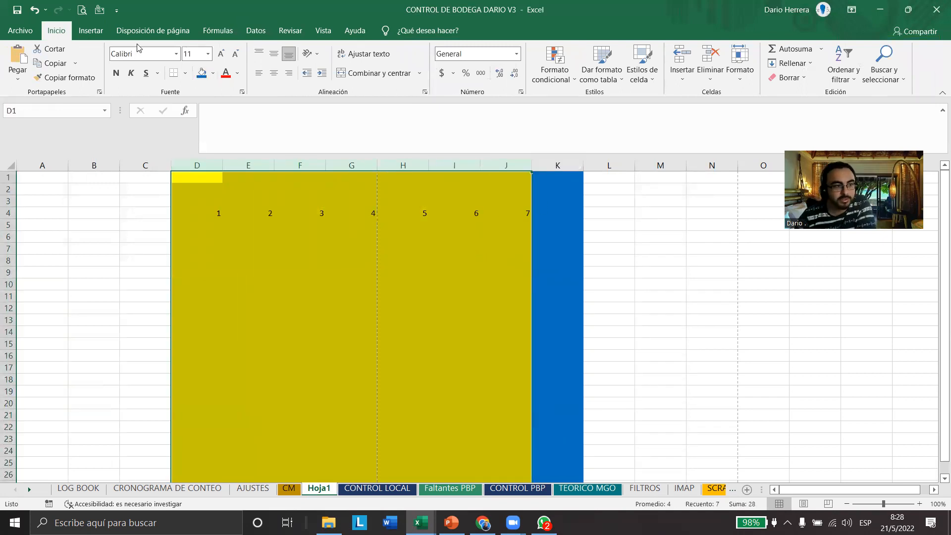
left_click(255, 31)
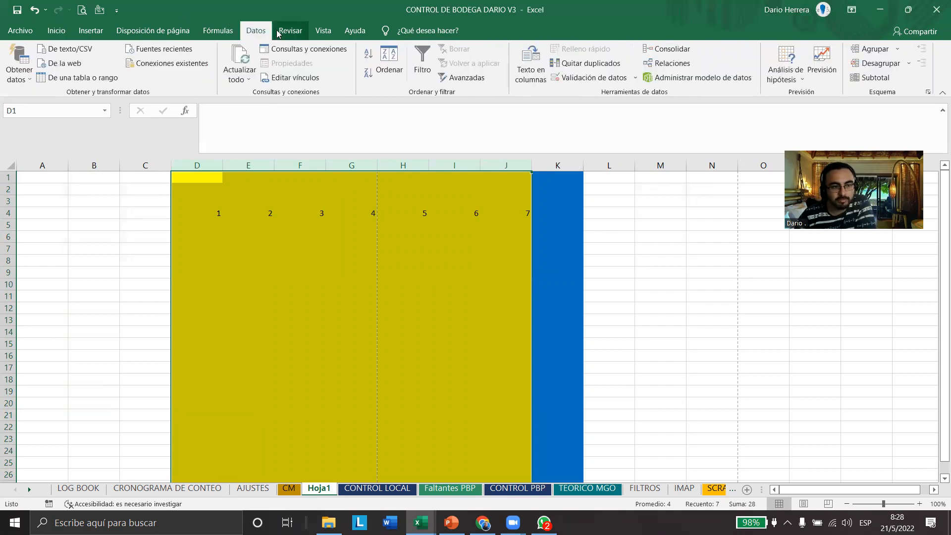
left_click_drag(847, 35, 920, 96)
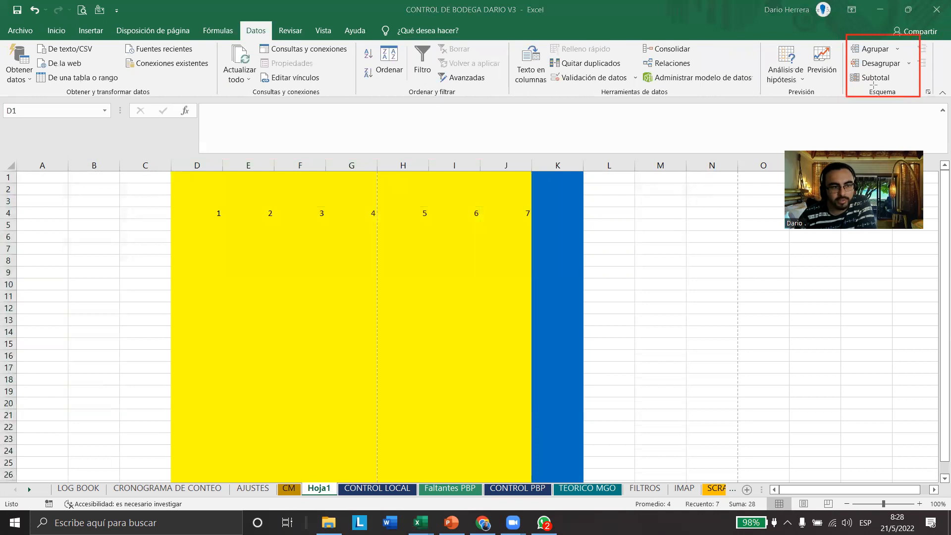
left_click_drag(787, 79, 843, 47)
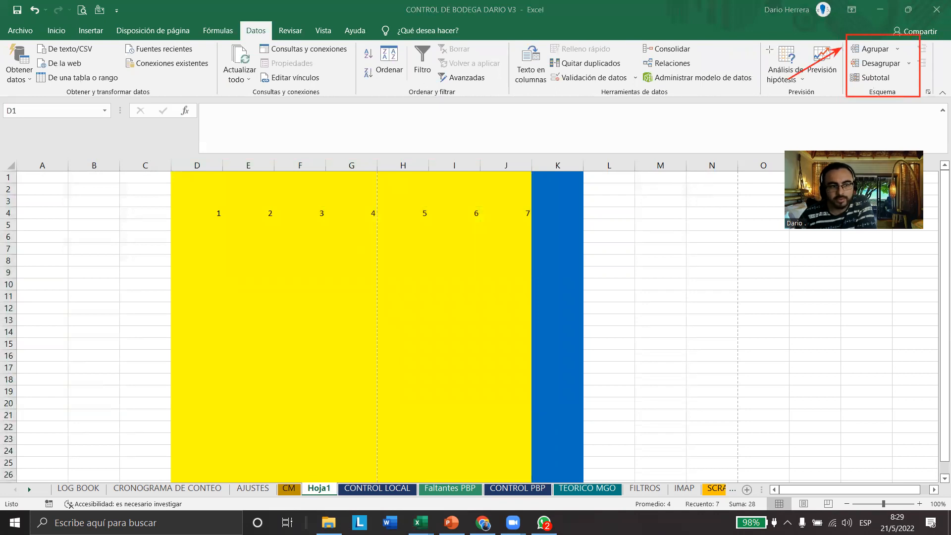
left_click_drag(203, 165, 495, 174)
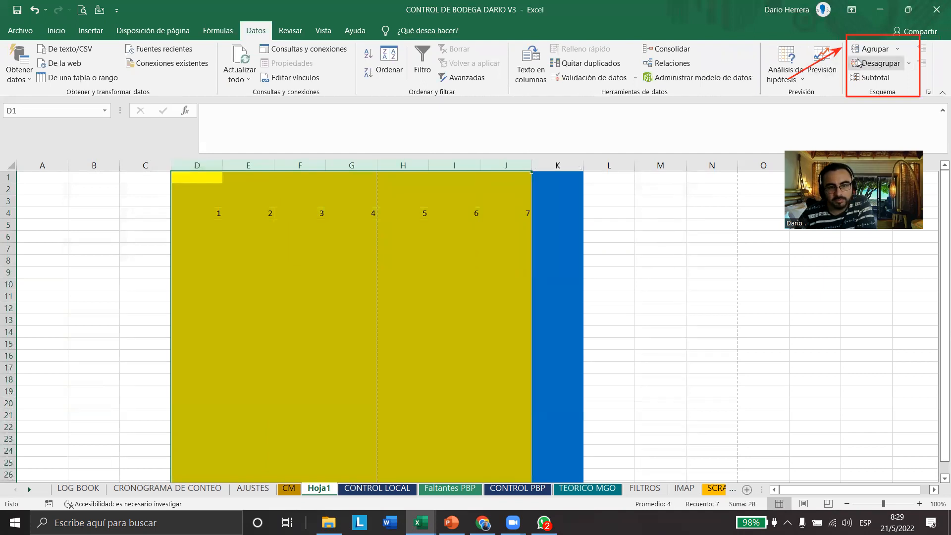
left_click(872, 49)
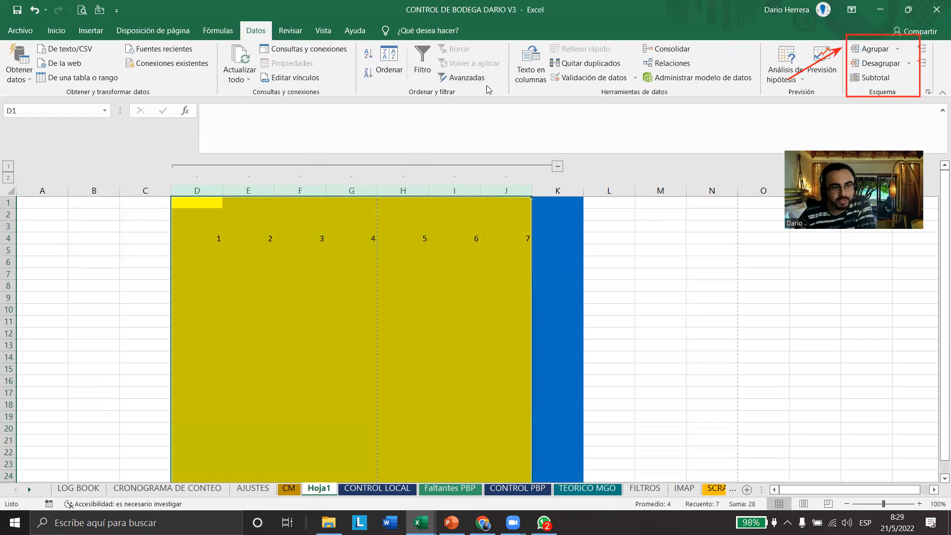
Select the blue column K and collapse the column group D through J that ends at it
mouse_move(156, 150)
left_mouse_down()
mouse_move(312, 179)
mouse_move(559, 188)
mouse_move(583, 179)
left_mouse_up()
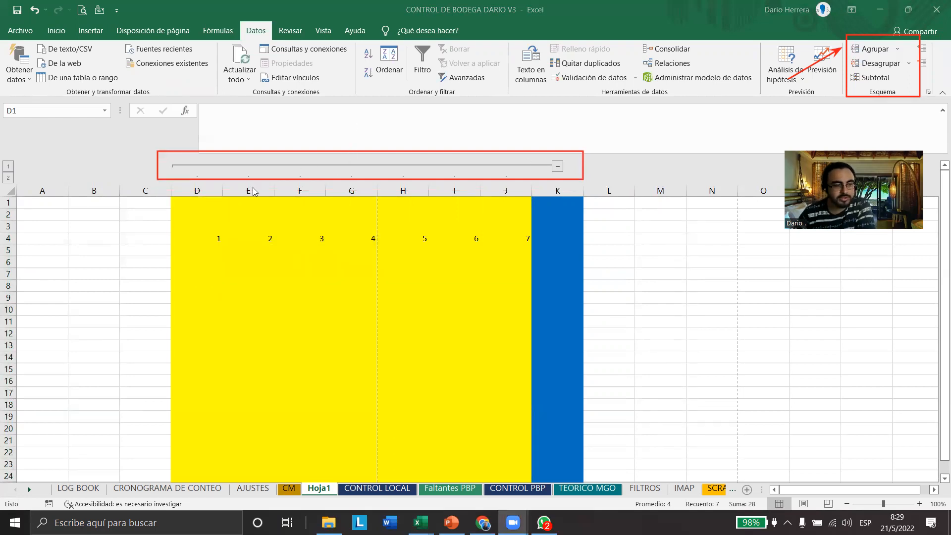
left_click_drag(201, 195, 575, 191)
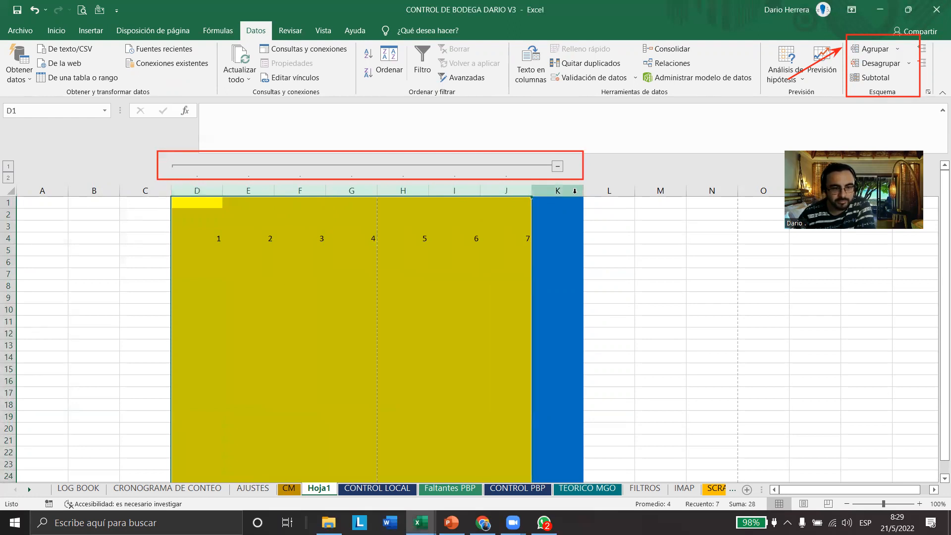
left_click(570, 191)
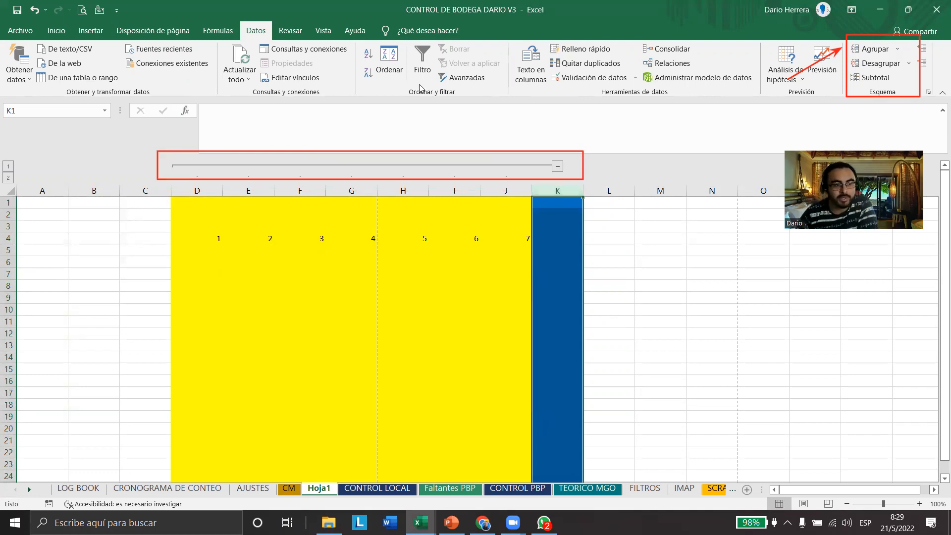
mouse_move(541, 143)
left_mouse_down()
mouse_move(568, 195)
mouse_move(580, 199)
left_mouse_up()
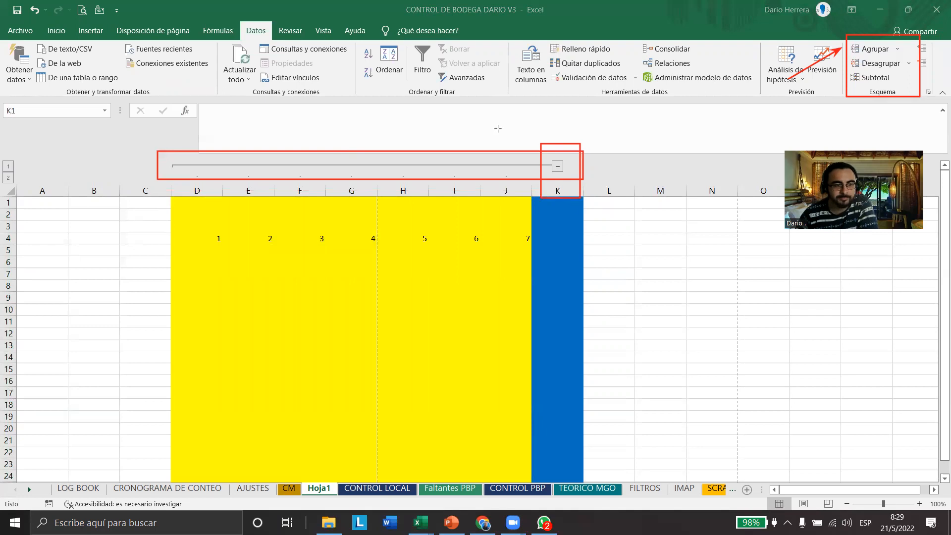
left_click(558, 169)
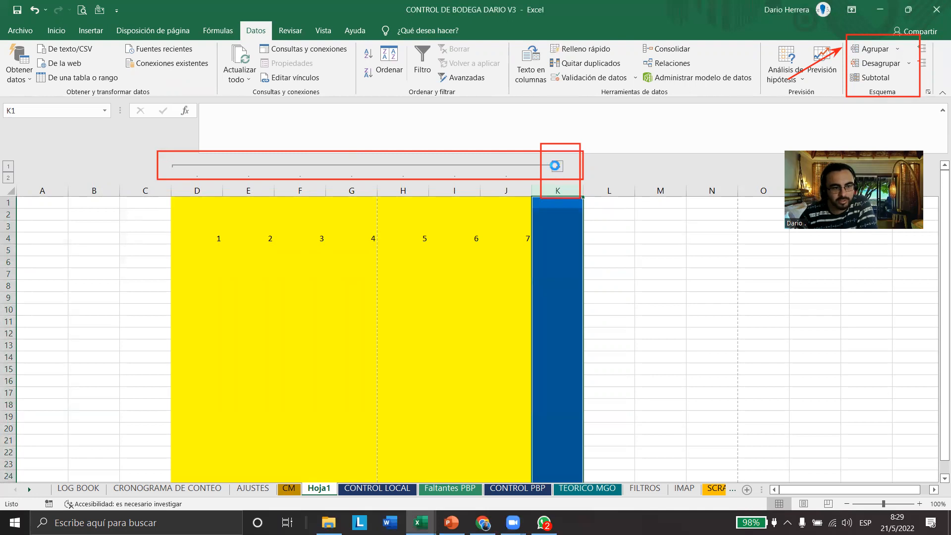
left_click(558, 168)
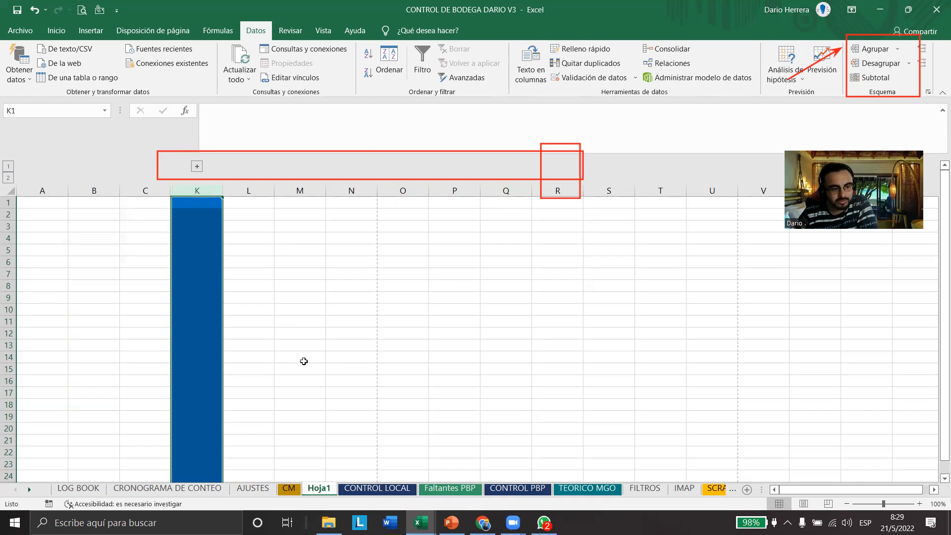
On sheet CM, select the CICLICO and CONTROL COMERCIALES headers in turn, and collapse and re-expand the CONTROL COMERCIALES column group
key("ctrl+Page_Up")
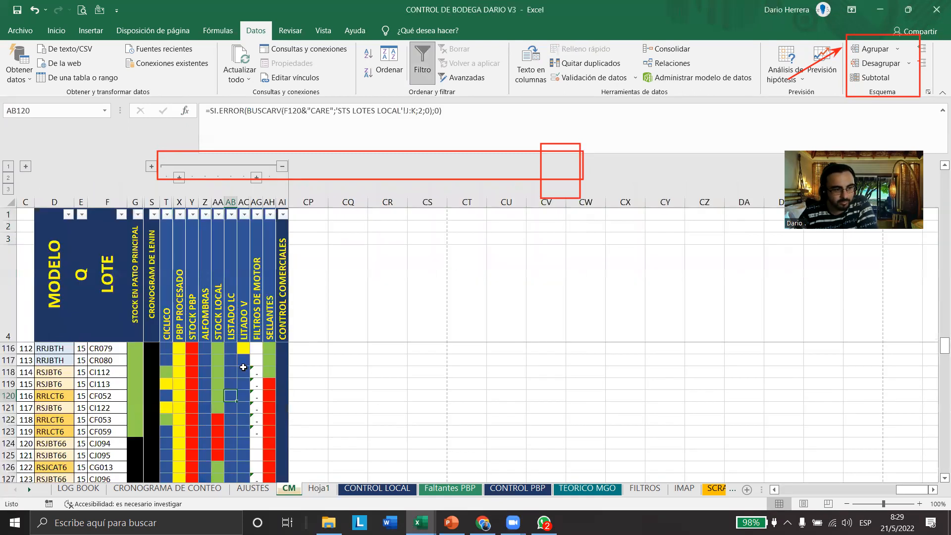
left_click(168, 297)
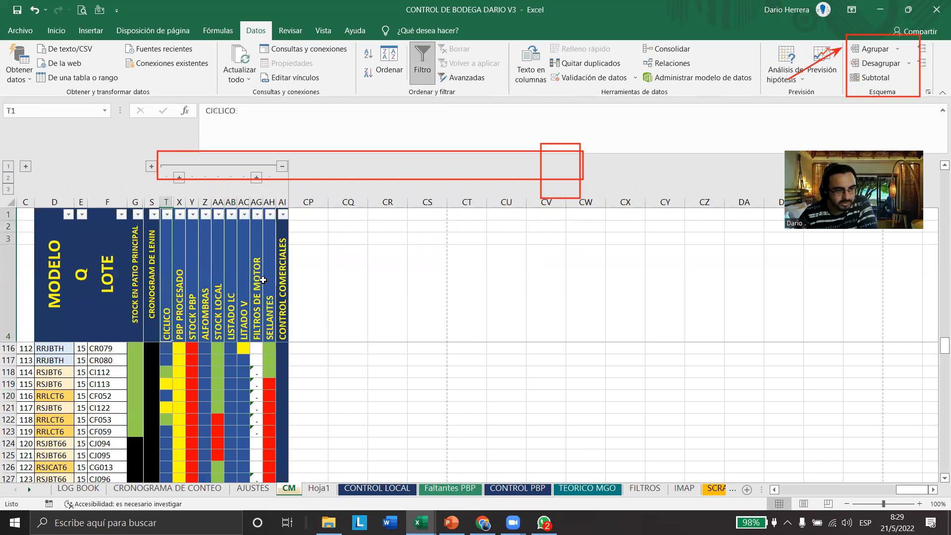
left_click(286, 261)
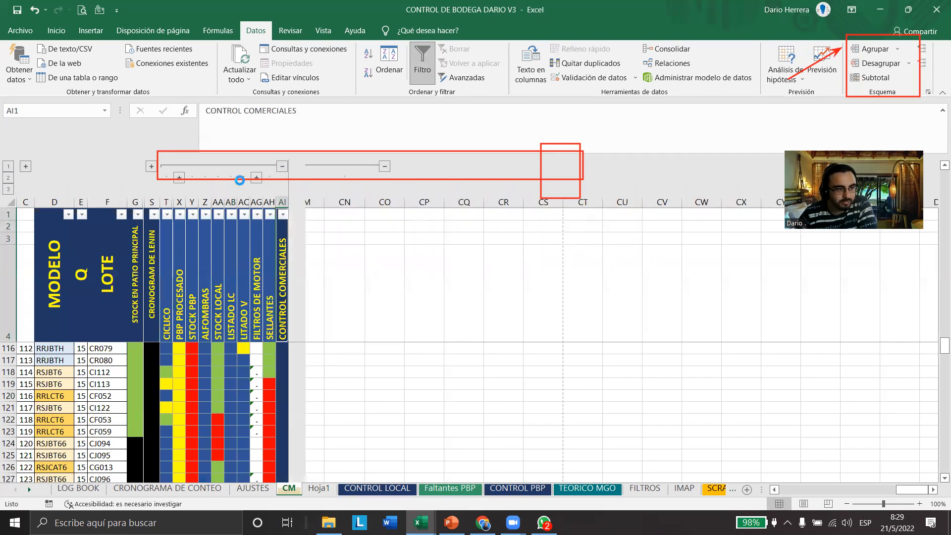
left_click(281, 169)
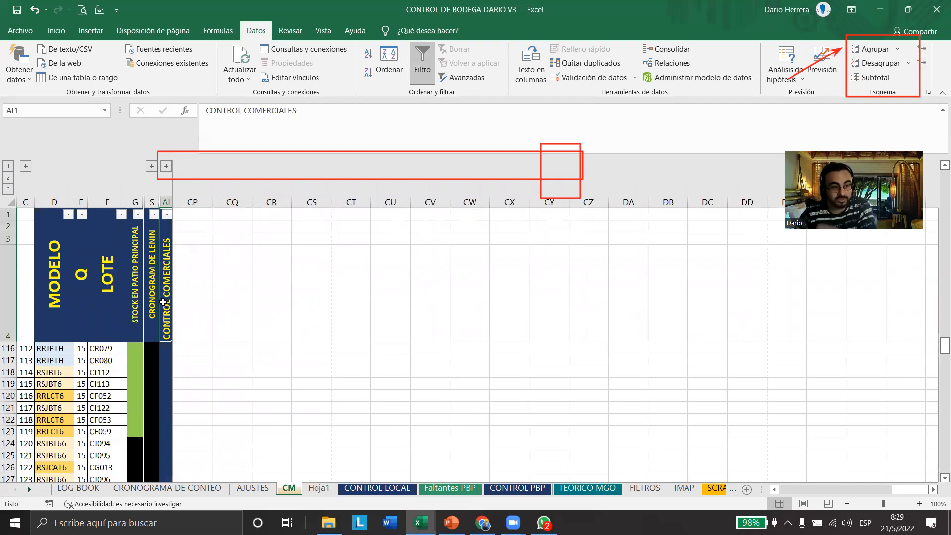
left_click(167, 167)
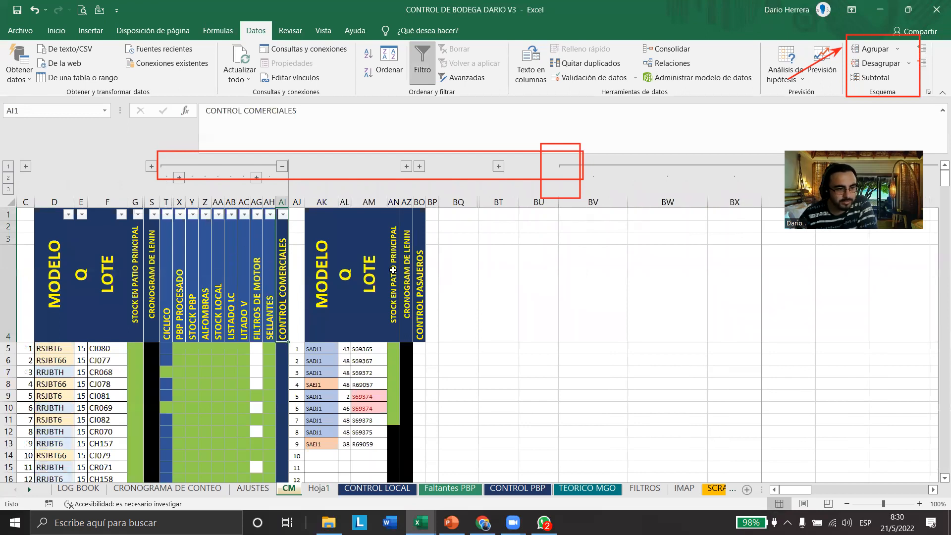
Expand the CONTROL PASAJEROS column group on sheet CM, collapse it and expand it again
left_click(422, 168)
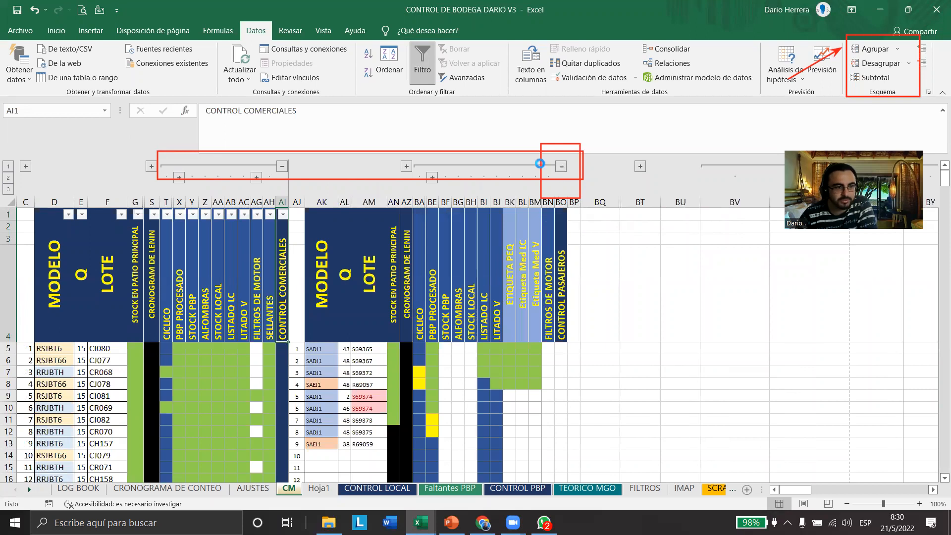
left_click(561, 167)
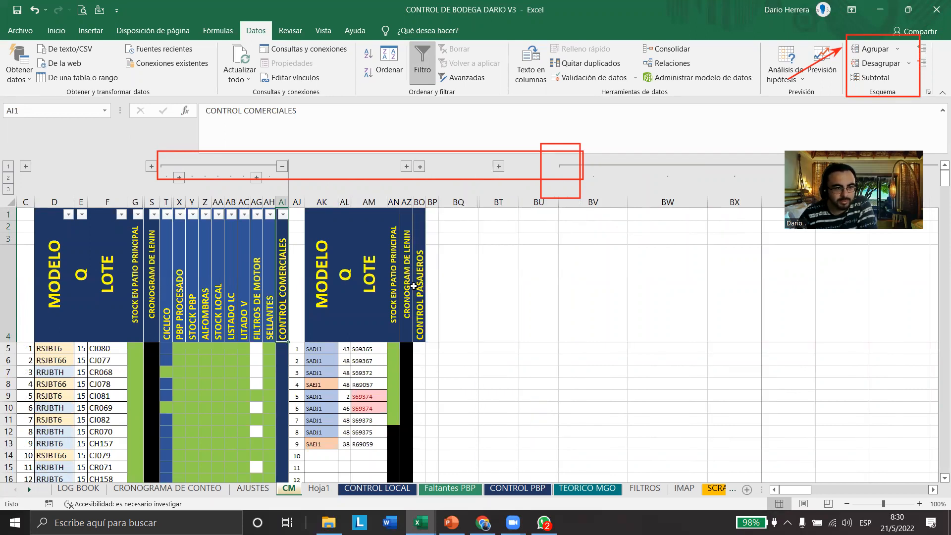
left_click(420, 168)
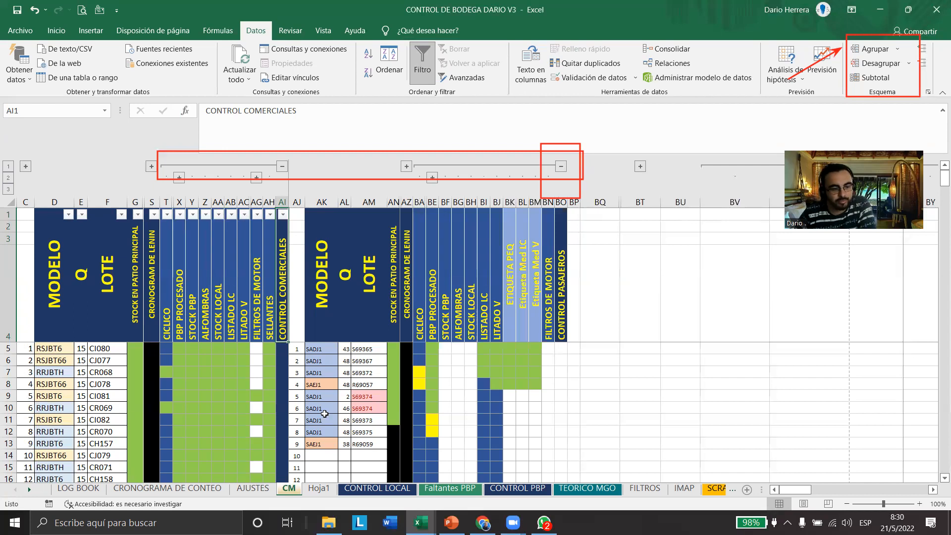
Return to Hoja1, select K1:K14, and expand, collapse and re-expand the grouped columns D through J
key("ctrl+Page_Down")
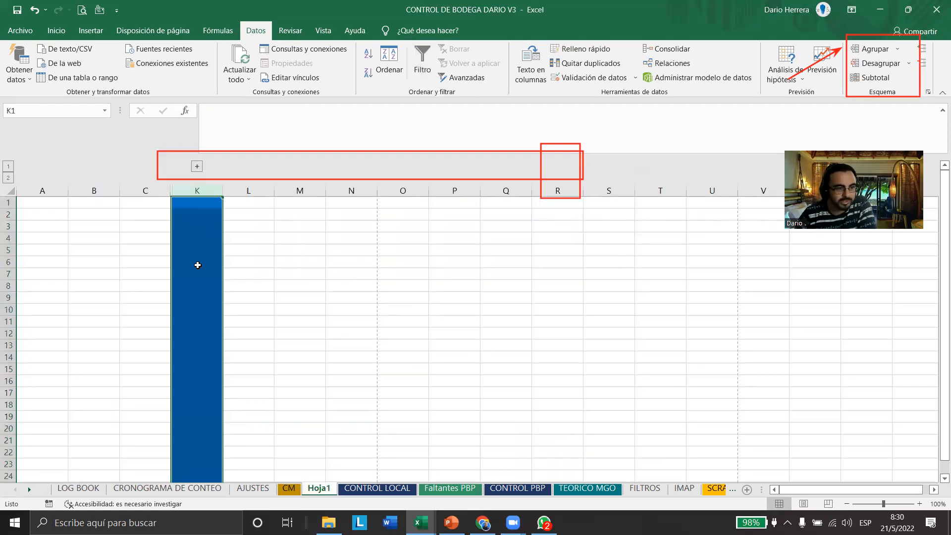
left_click_drag(197, 203, 177, 354)
left_click(197, 167)
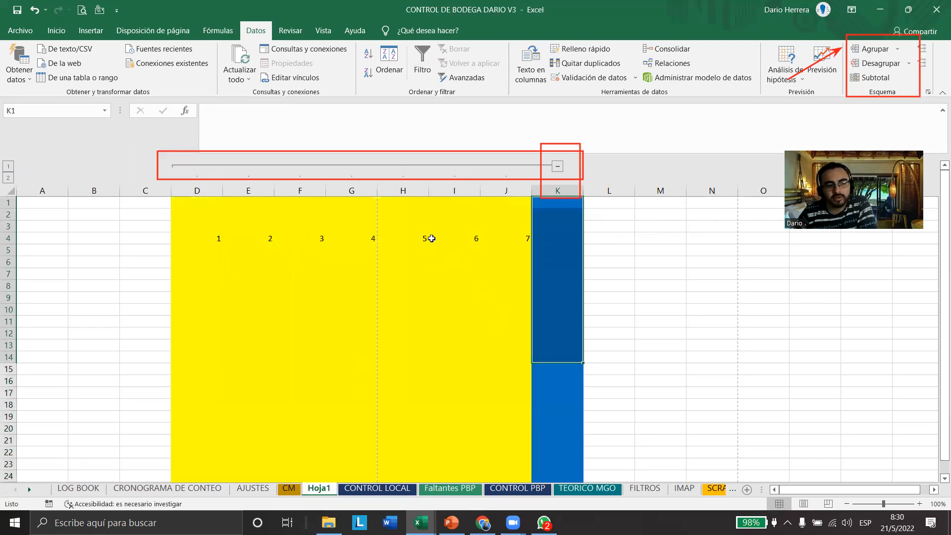
left_click(557, 166)
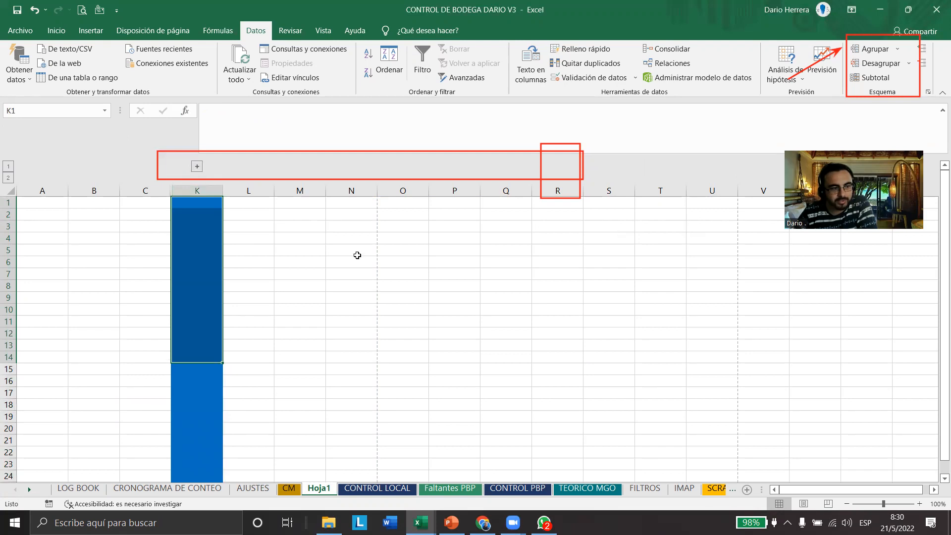
left_click(197, 166)
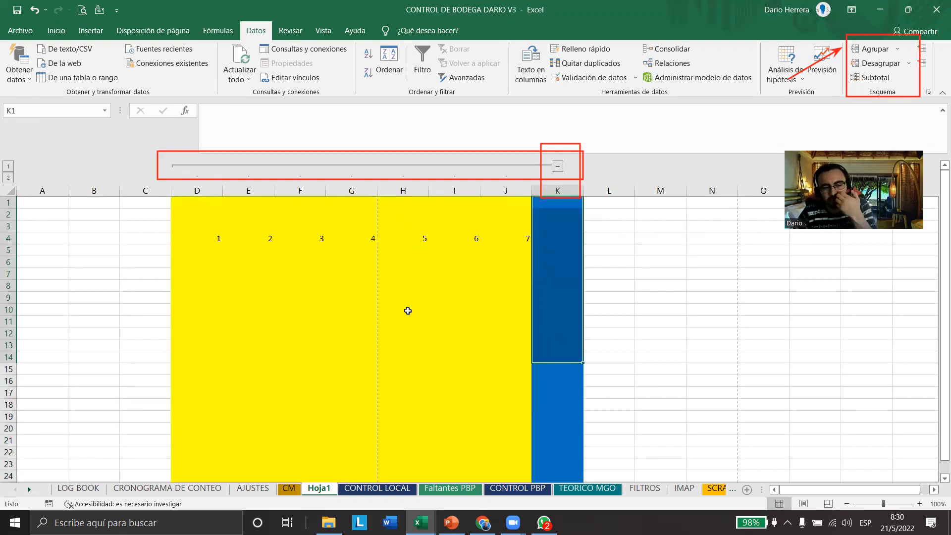
Fill the range D11:J17 with red and the range D10:J10 above it with green
left_click_drag(187, 322, 503, 396)
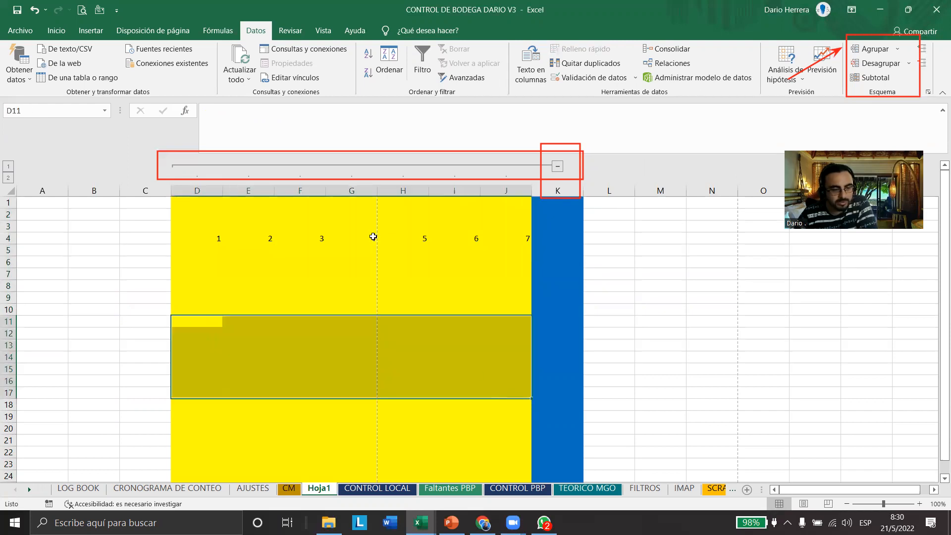
left_click(63, 34)
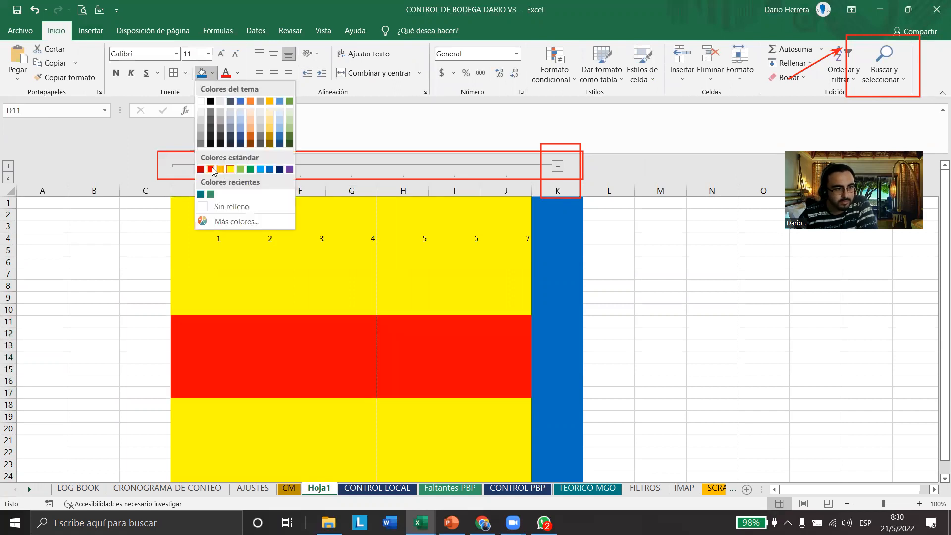
left_click(211, 169)
left_click_drag(188, 310, 503, 311)
left_click(213, 73)
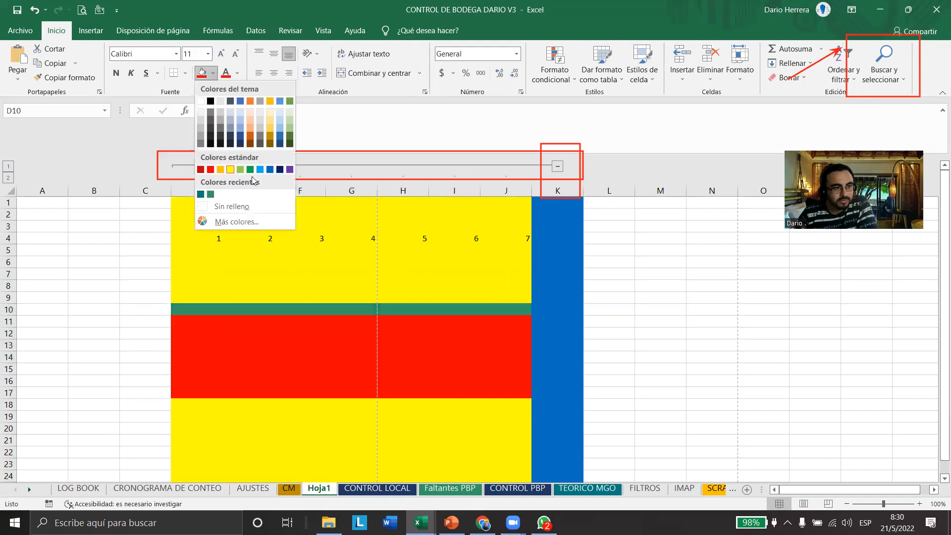
left_click(250, 170)
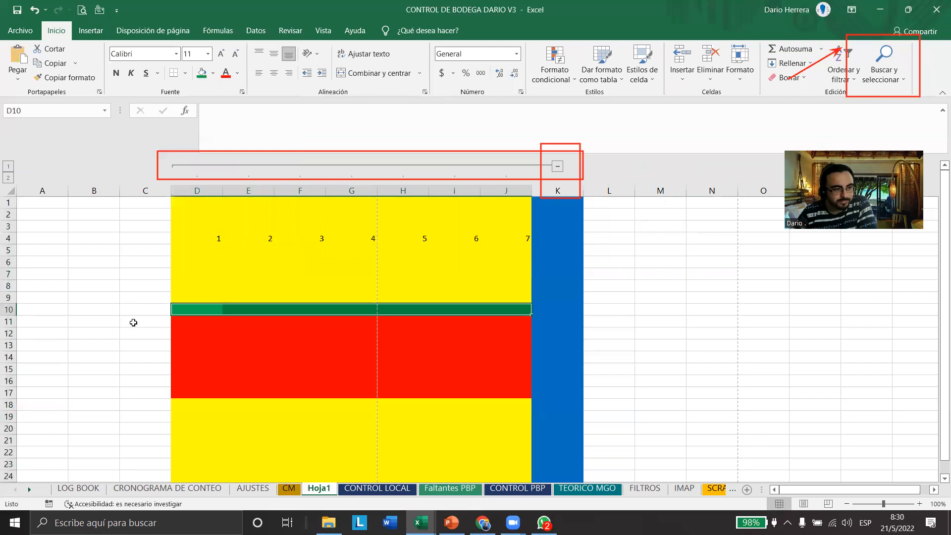
Group rows 11 through 17, which contain the red block, with the Agrupar outline command
left_click(9, 321)
left_click_drag(9, 344, 112, 403)
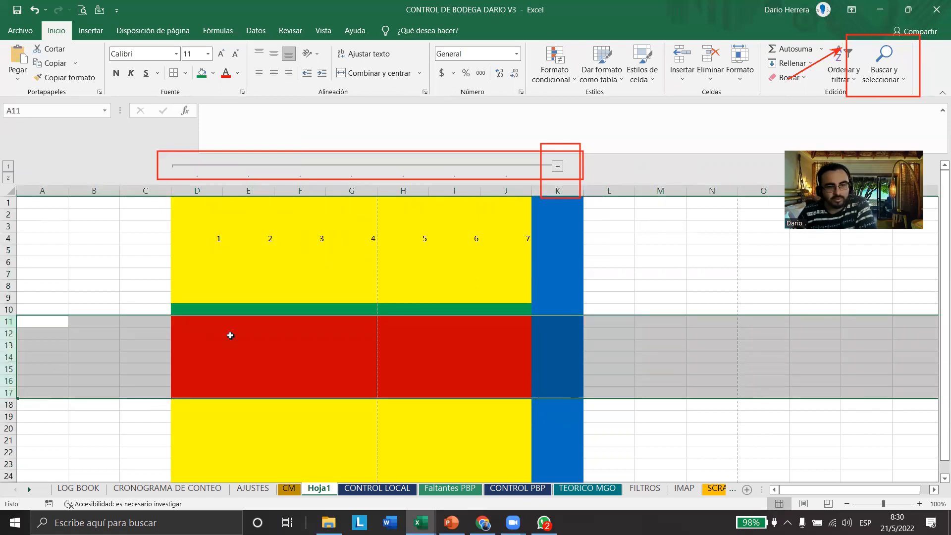
left_click(268, 32)
left_click(867, 51)
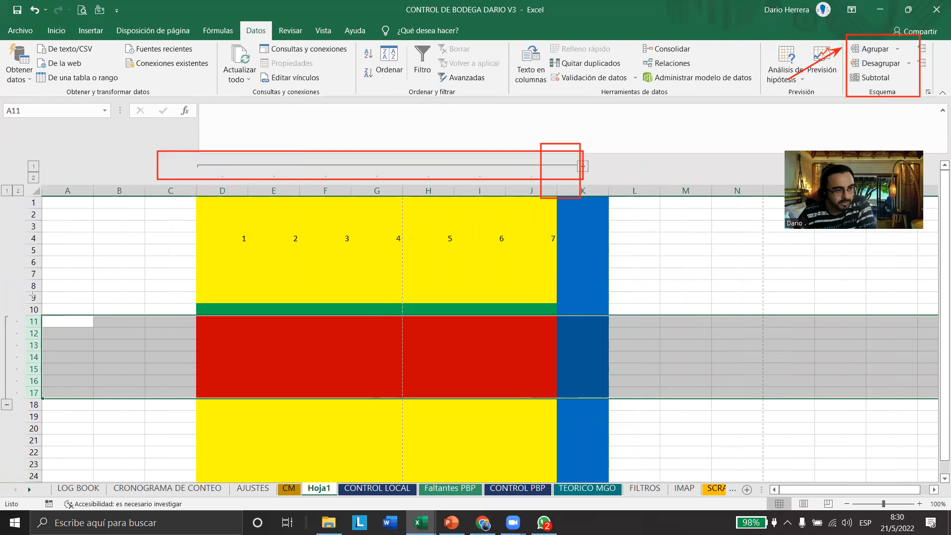
Fill the whole of row 18, directly below the grouped red rows, with green
left_click_drag(15, 304, 2, 419)
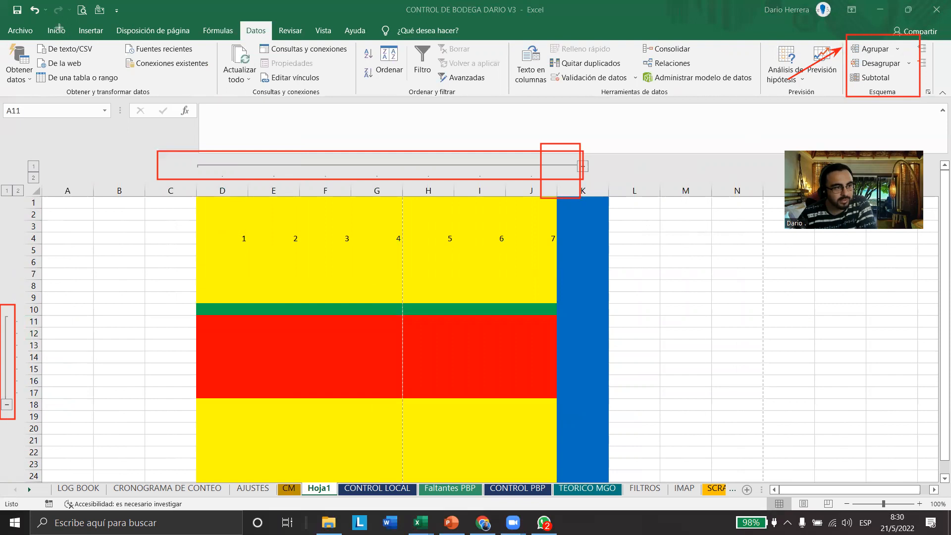
left_click(56, 30)
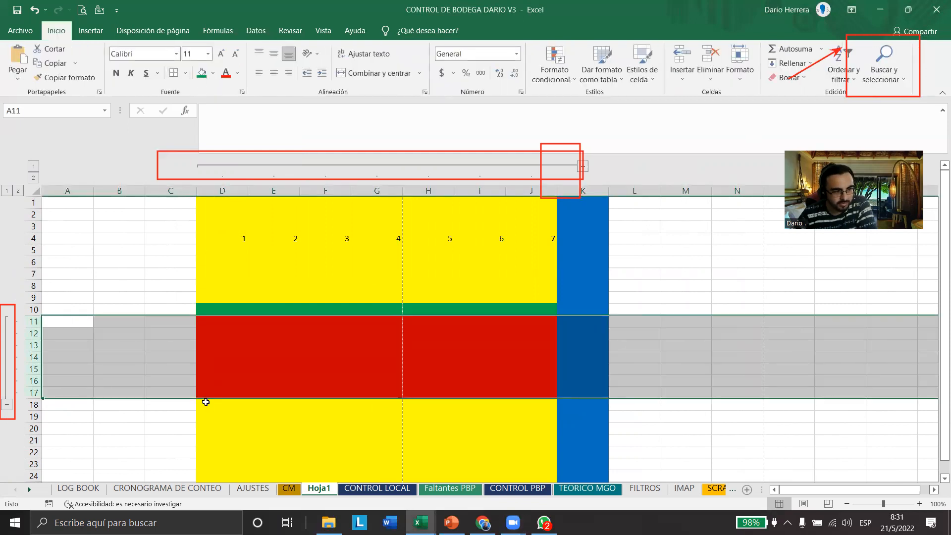
left_click_drag(205, 406, 566, 403)
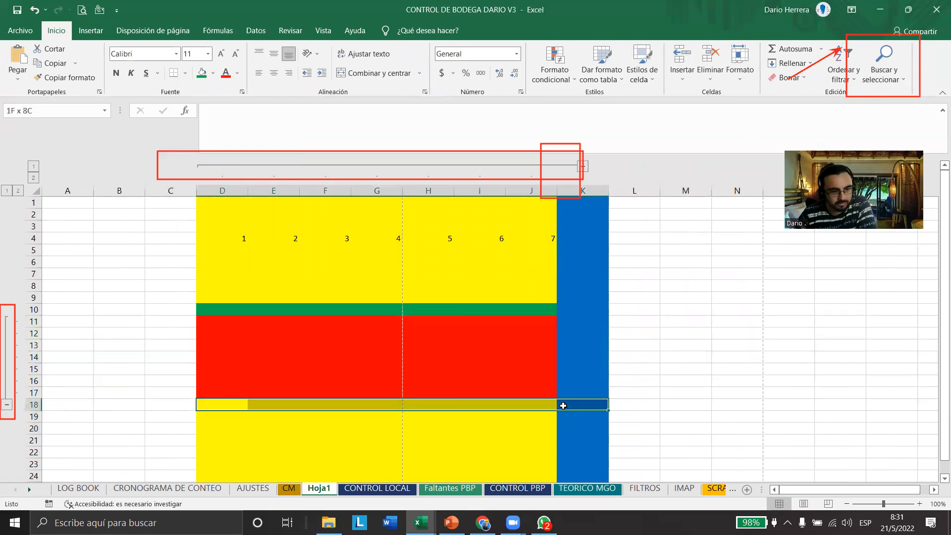
key("shift+space")
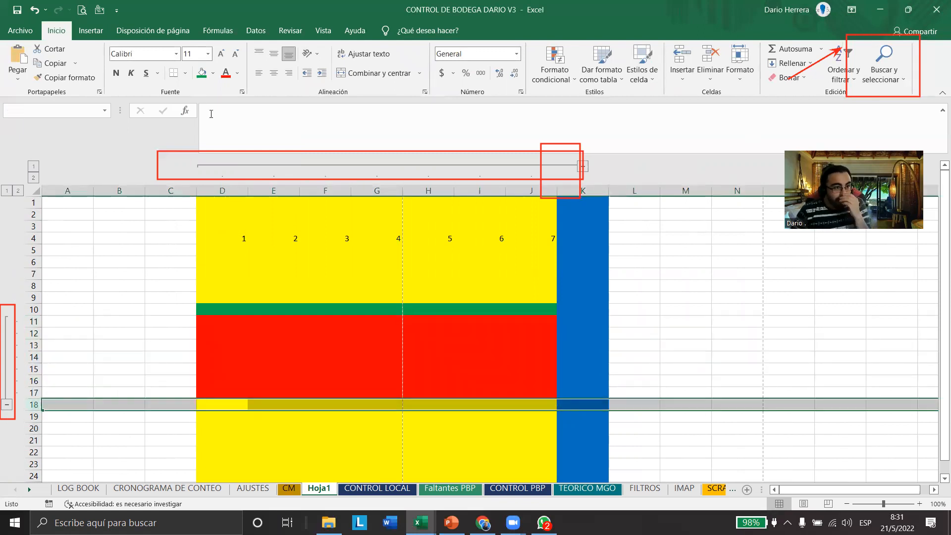
left_click(201, 74)
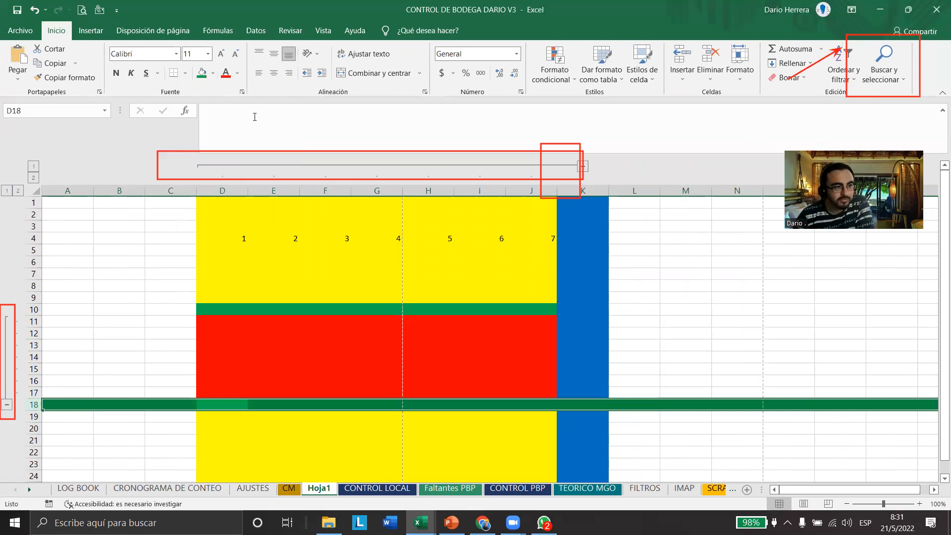
Collapse and expand the group of rows 11 through 17 twice, selecting the green row 18 in between
left_click(7, 406)
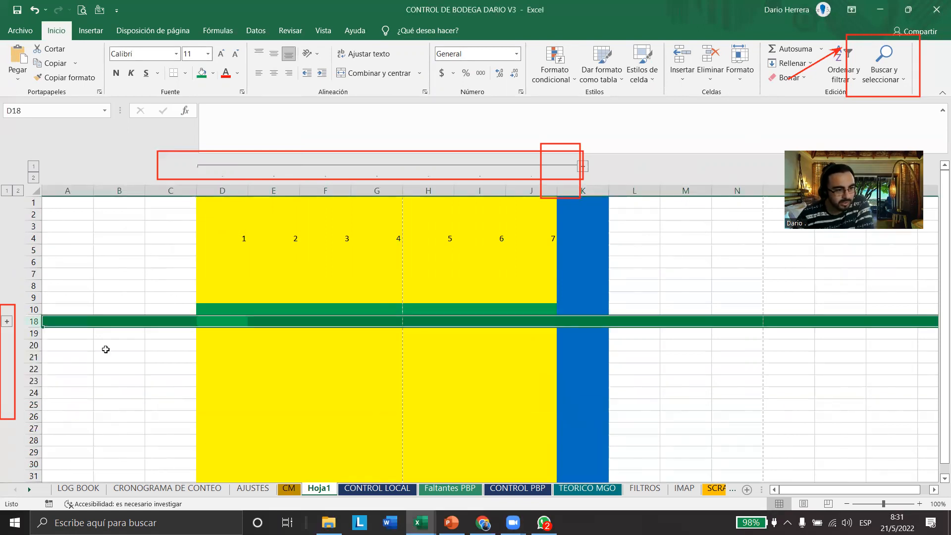
left_click(218, 323)
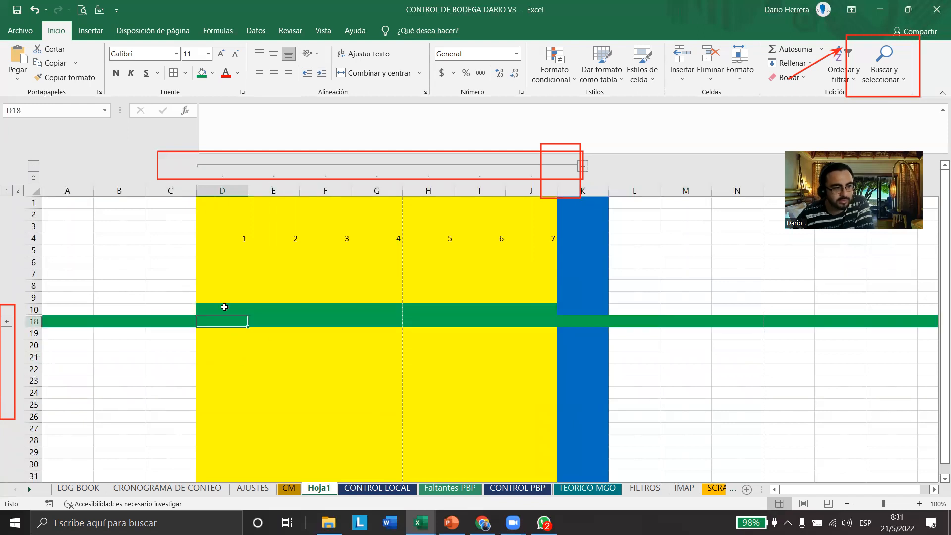
left_click(34, 322)
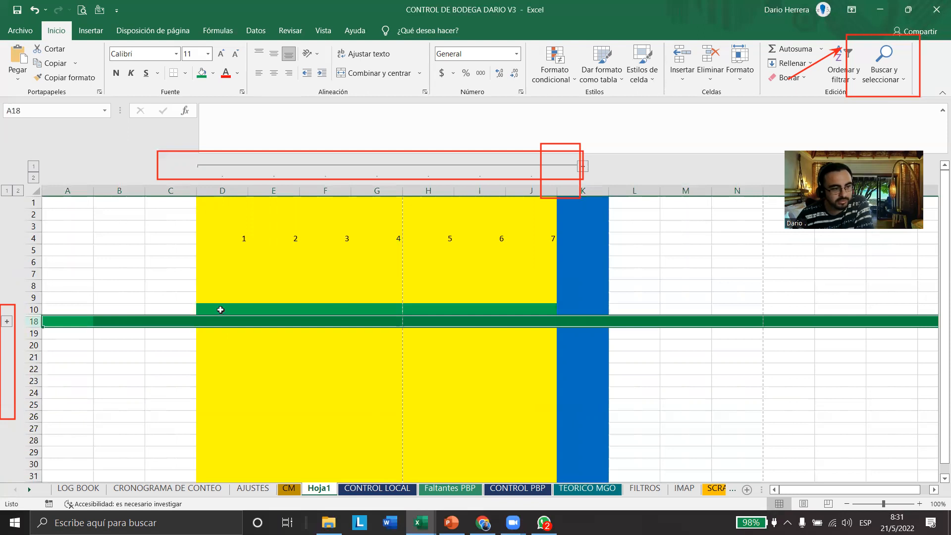
left_click(7, 322)
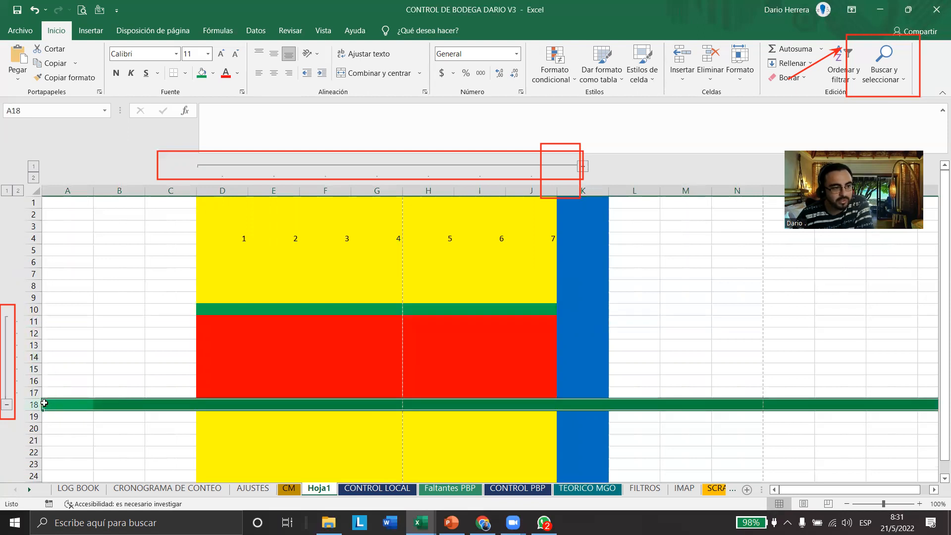
left_click(7, 405)
left_click(8, 322)
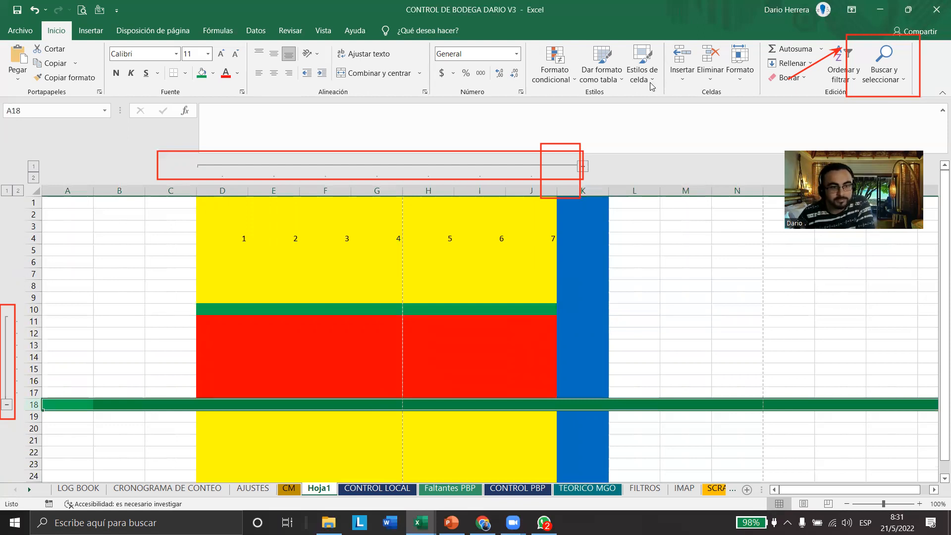
Ungroup columns D through J with Desagrupar and restore their column group
left_click_drag(218, 191, 604, 176)
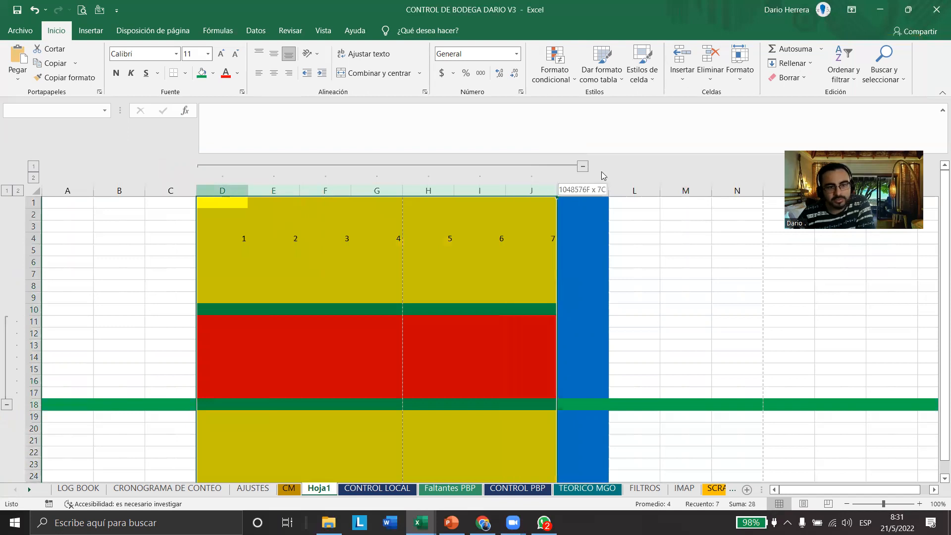
left_click(266, 36)
left_click(877, 63)
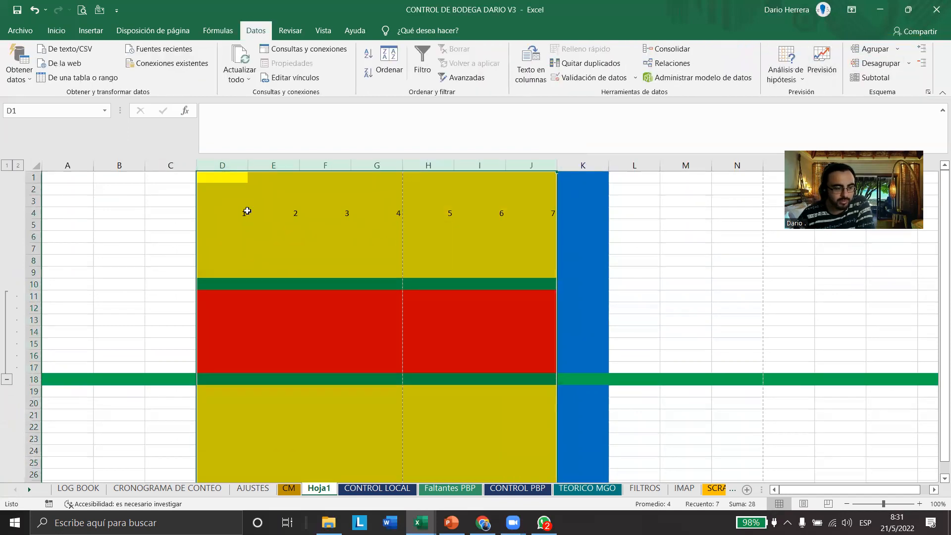
left_click(873, 49)
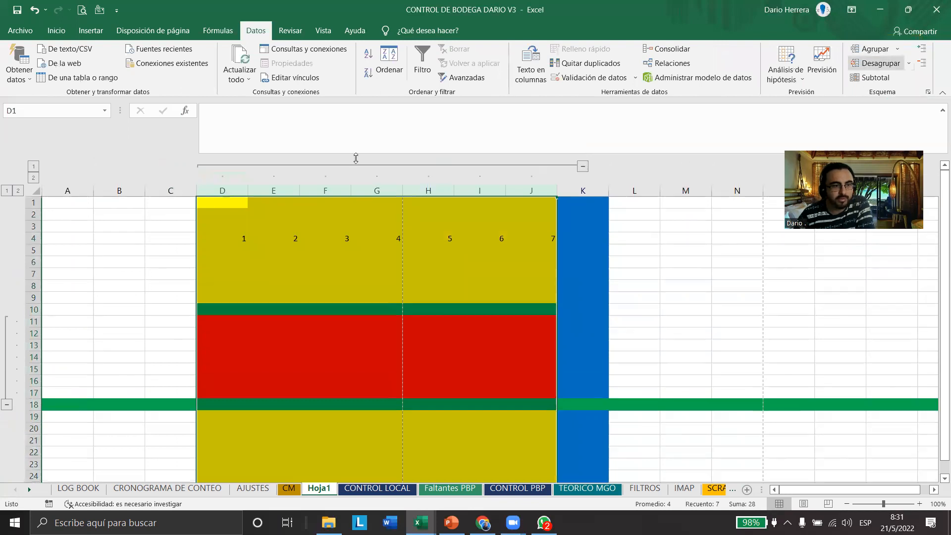
Group columns F and G as a nested level inside the D to J column group
left_click_drag(319, 189, 446, 187)
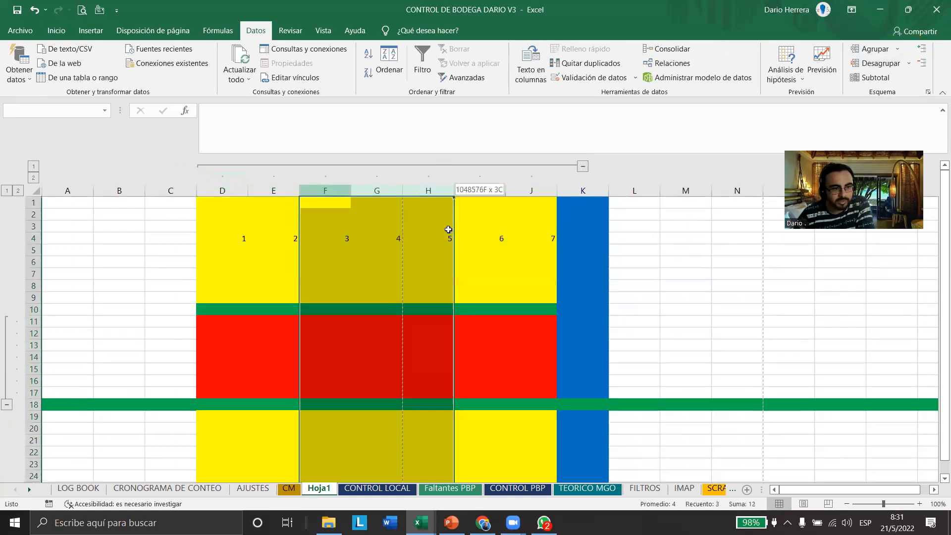
left_click_drag(220, 190, 546, 190)
left_click_drag(325, 191, 377, 191)
left_click(868, 50)
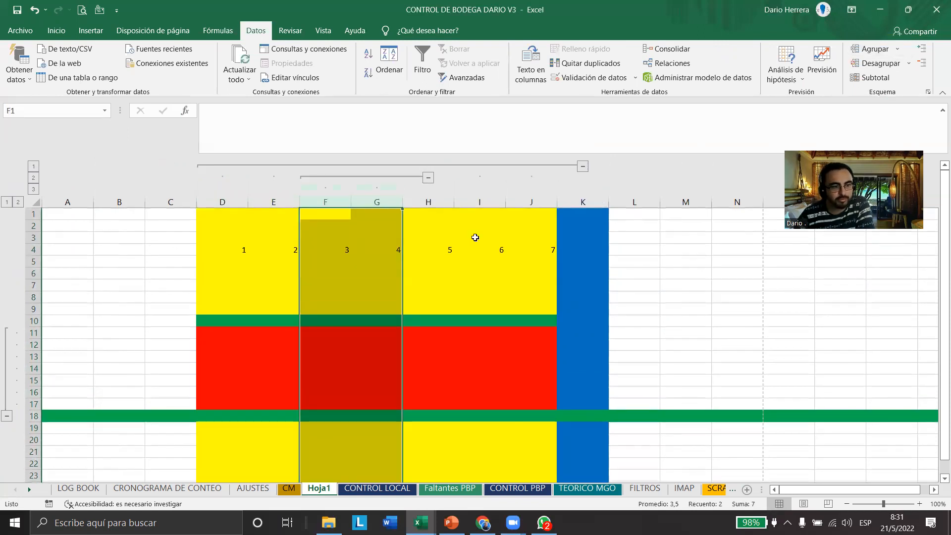
Collapse and expand the nested F to G group and the outer D to J group in turn, ending with both expanded
left_click(426, 177)
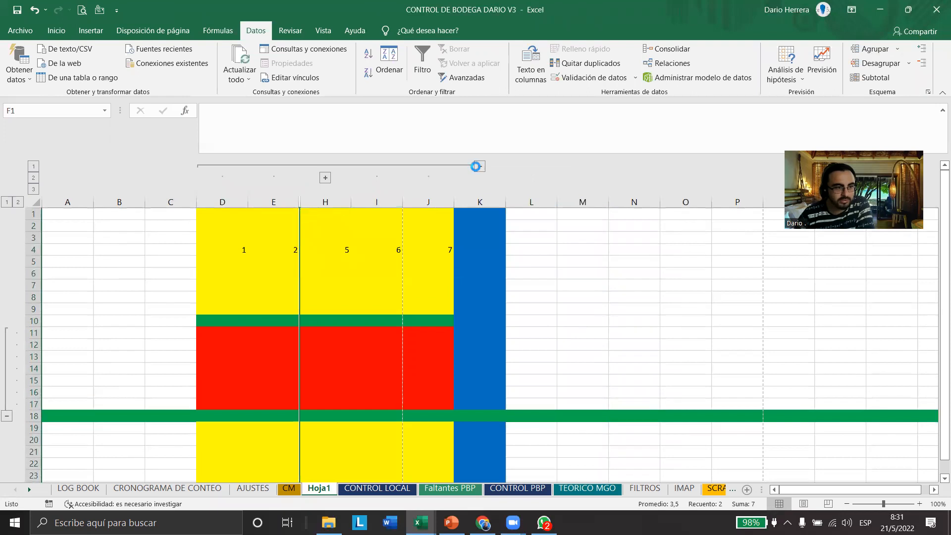
left_click(479, 167)
left_click(222, 167)
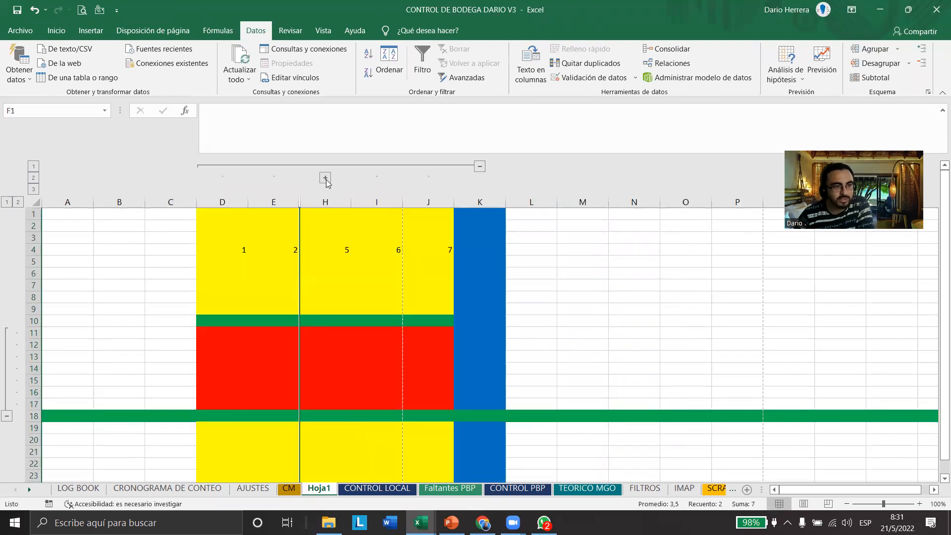
left_click(325, 178)
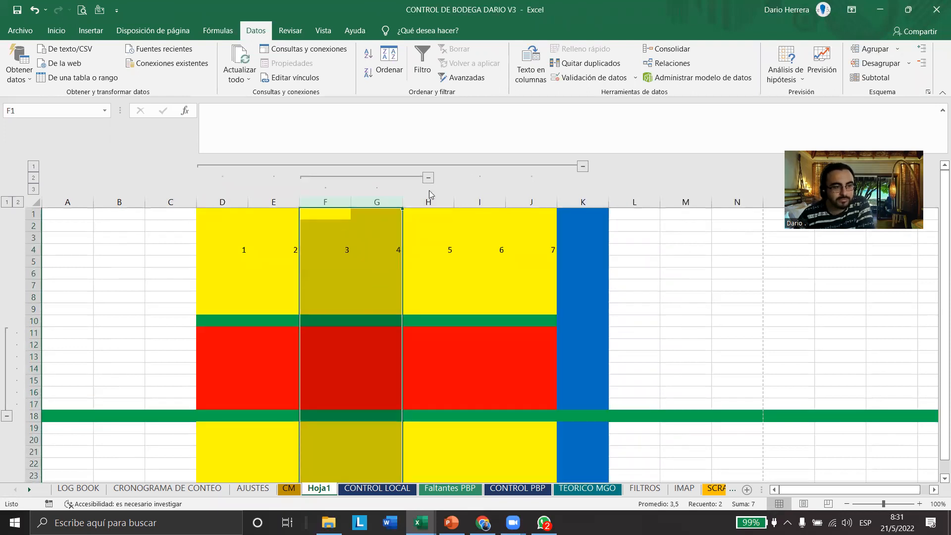
left_click(428, 178)
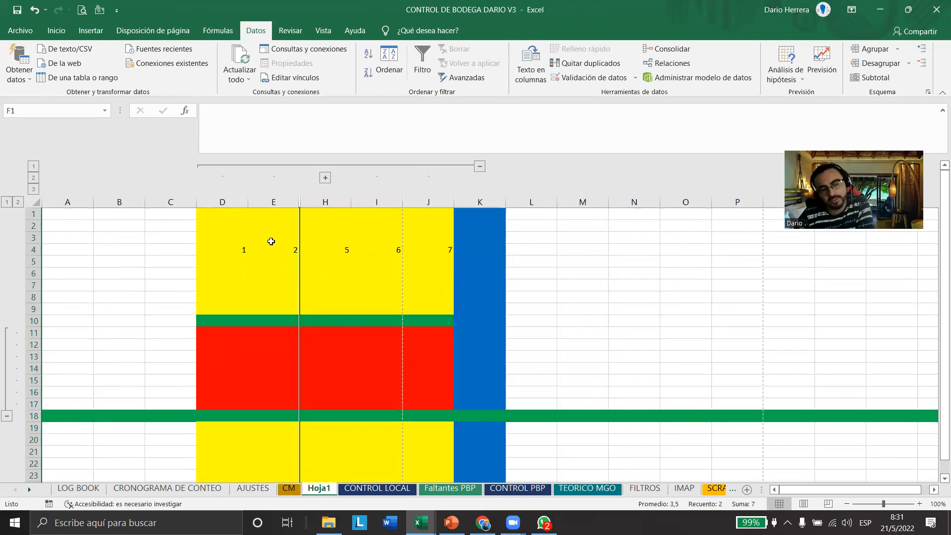
left_click(222, 166)
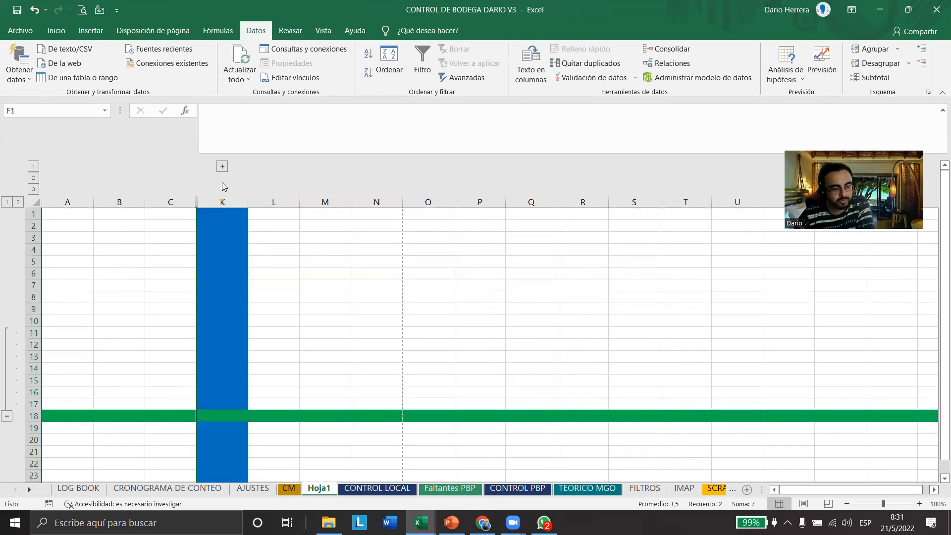
left_click(223, 167)
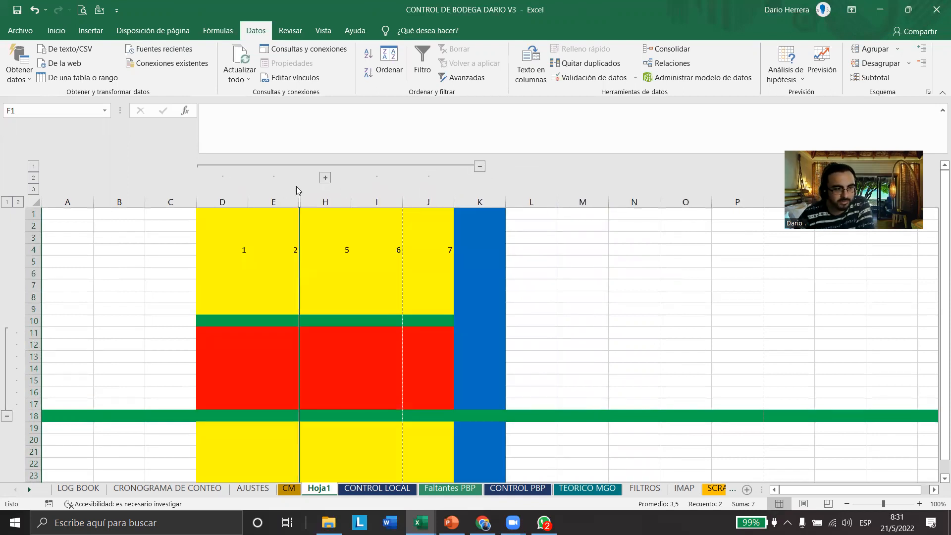
left_click(326, 179)
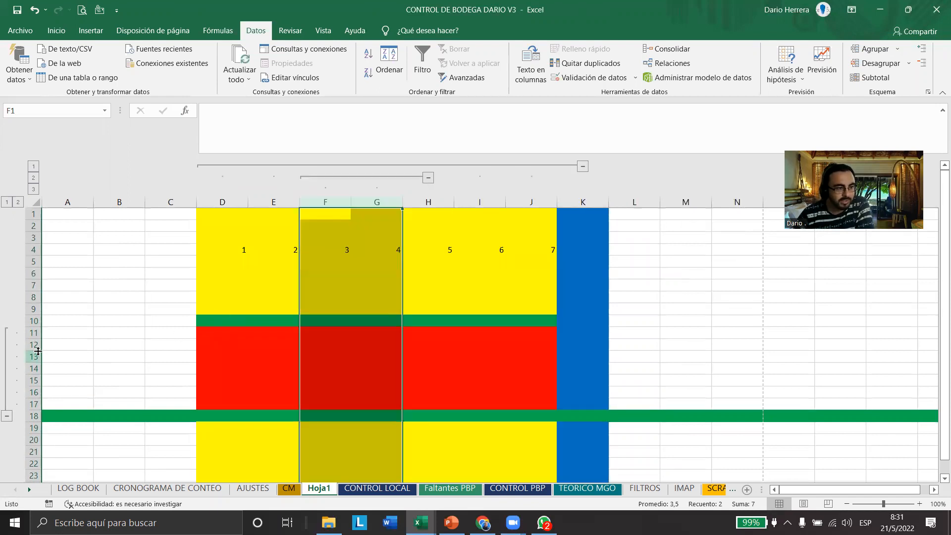
Group rows 13 through 15 inside the rows 11 to 17 group, and collapse and re-expand both row levels
left_click_drag(32, 357, 31, 380)
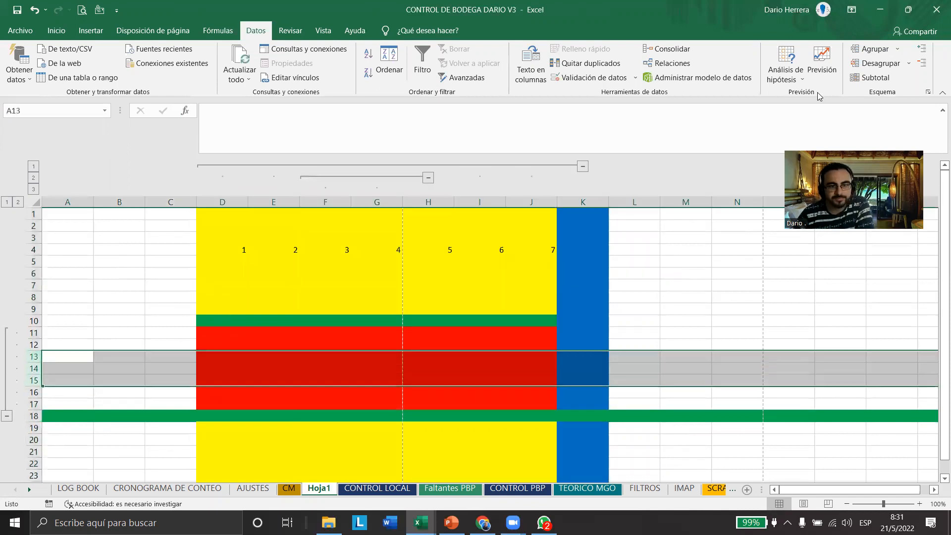
left_click(872, 49)
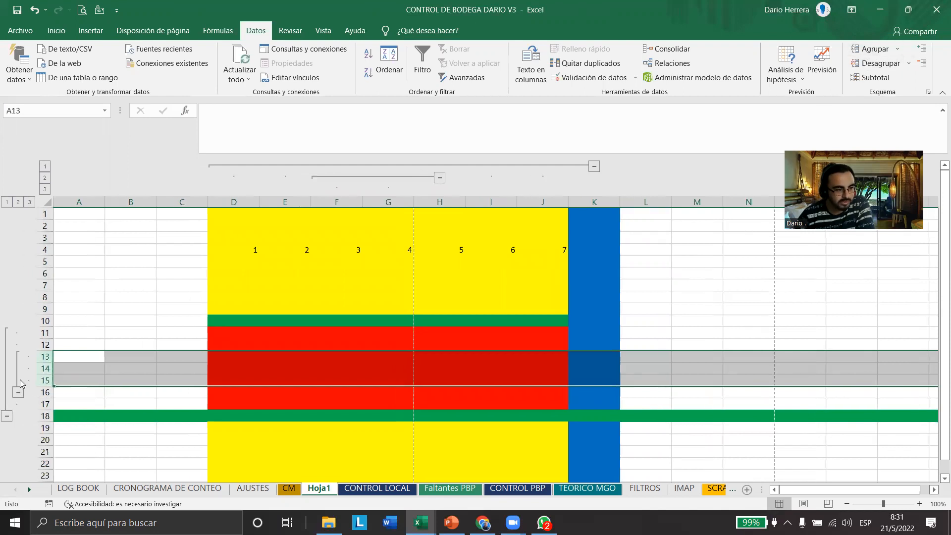
left_click(18, 393)
left_click(7, 380)
left_click(7, 334)
left_click(20, 358)
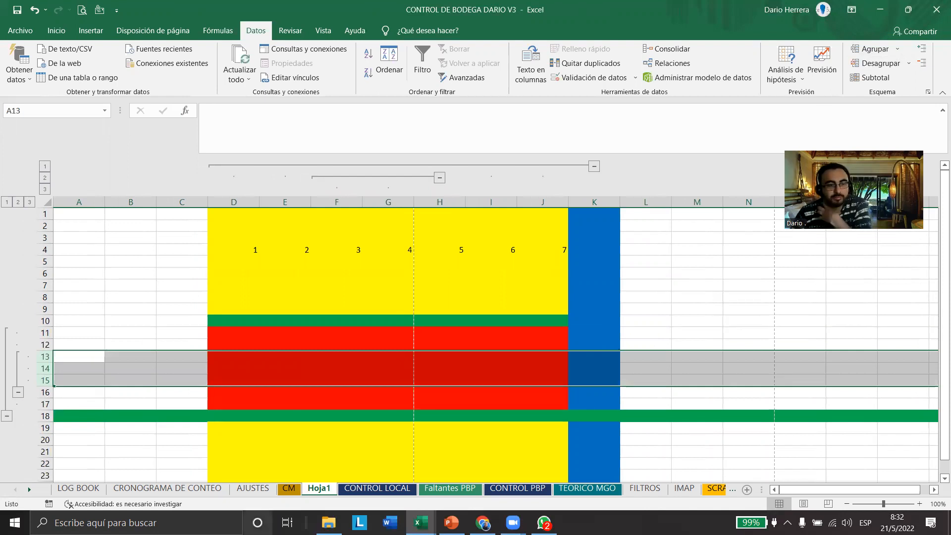
Select columns D through J, the empty columns from L onward, and columns D through J again
left_click(557, 152)
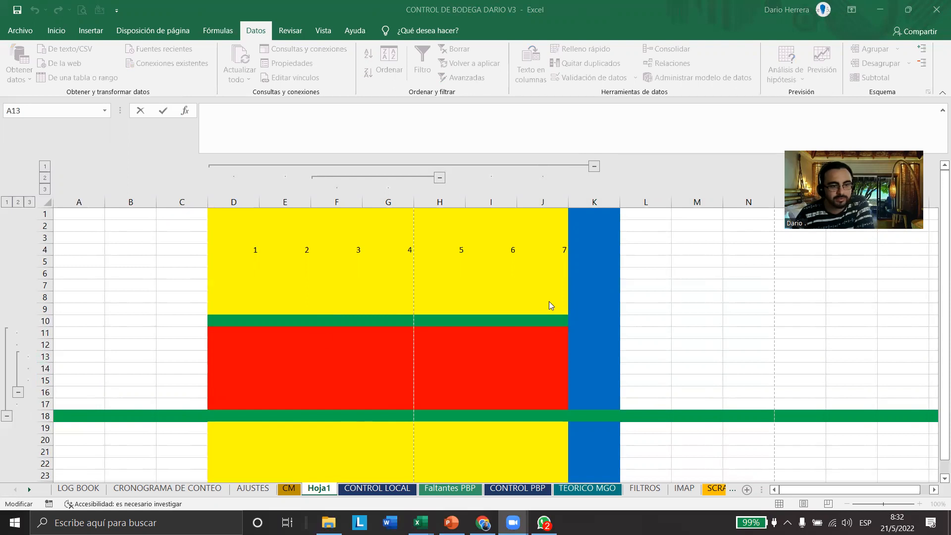
left_click_drag(243, 201, 547, 200)
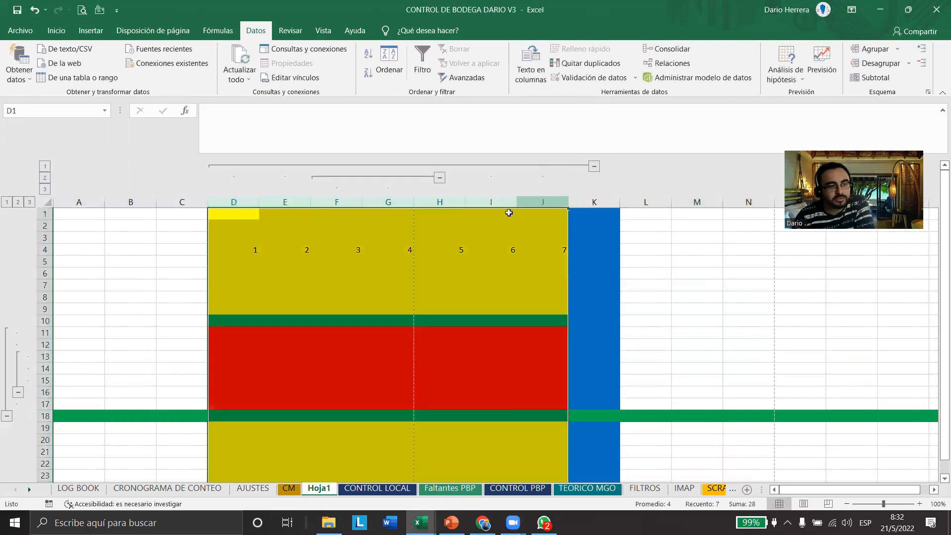
left_click_drag(645, 203, 939, 201)
scroll(605, 255, "left", 2)
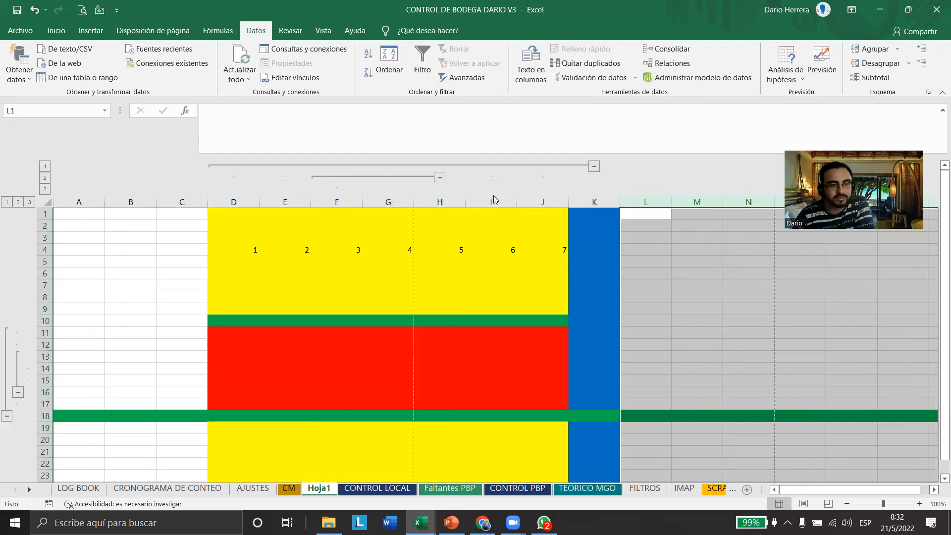
left_click_drag(255, 201, 515, 229)
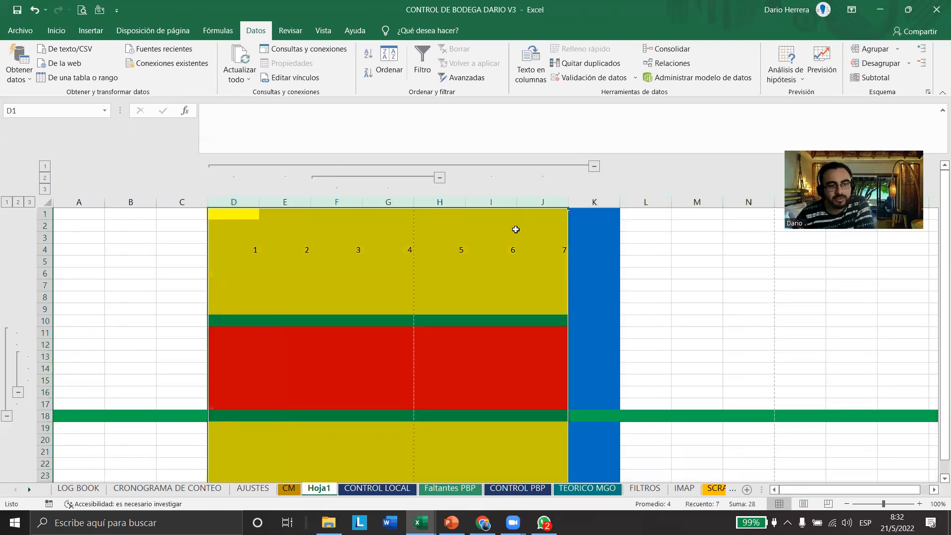
Collapse the D to J column group, select L2:R11, and collapse the group of rows 11 through 17
left_click(593, 167)
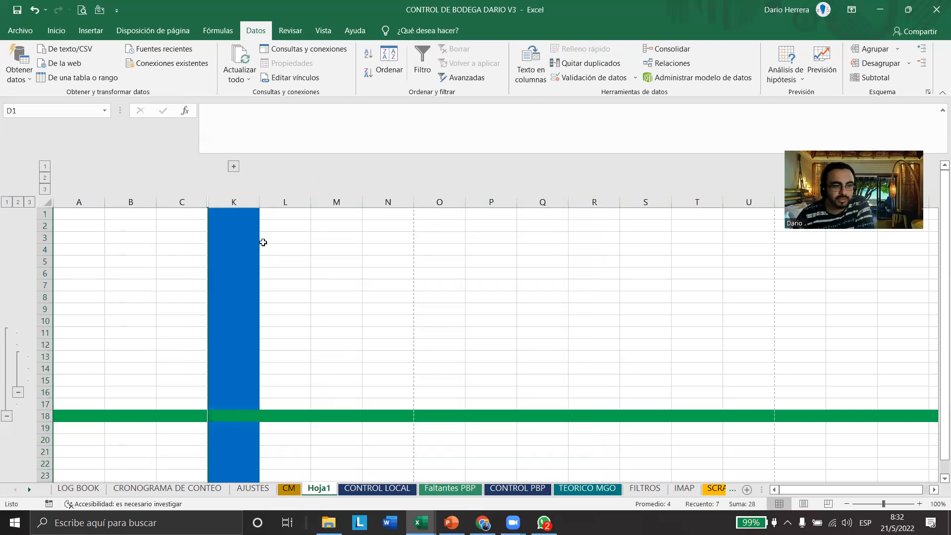
left_click_drag(286, 226, 589, 333)
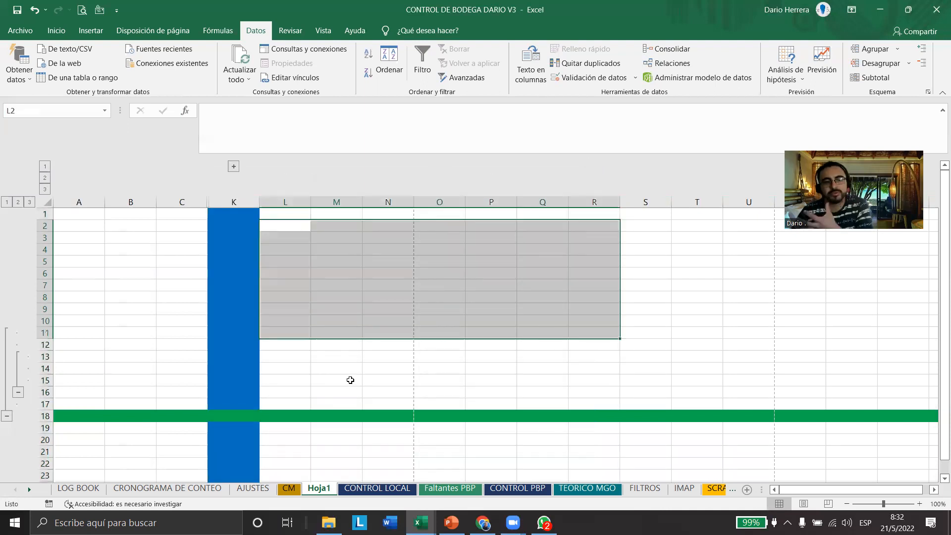
left_click(8, 415)
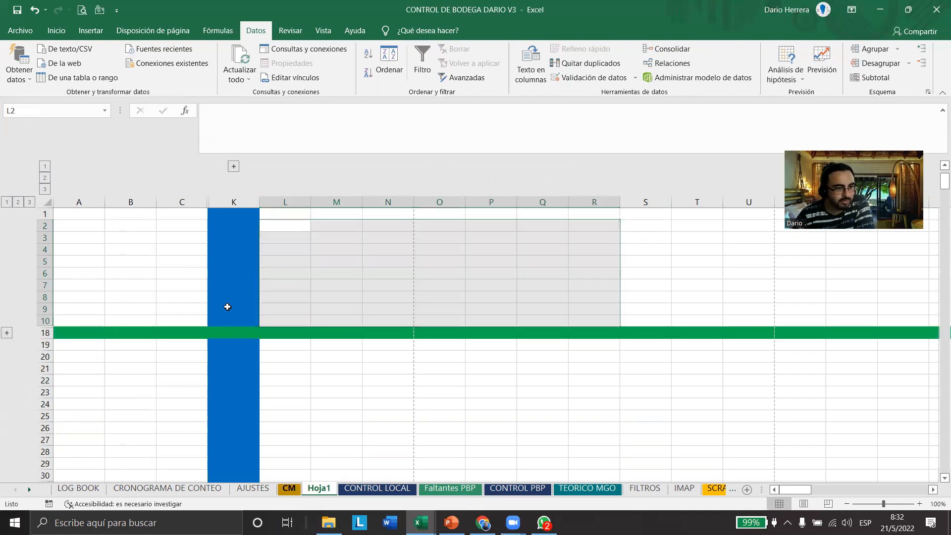
On sheet CM, expand the ETIQUETA columns before FILTROS DE MOTOR, select and collapse them, and expand the PTR columns before PBP PROCESADO
key("ctrl+Page_Up")
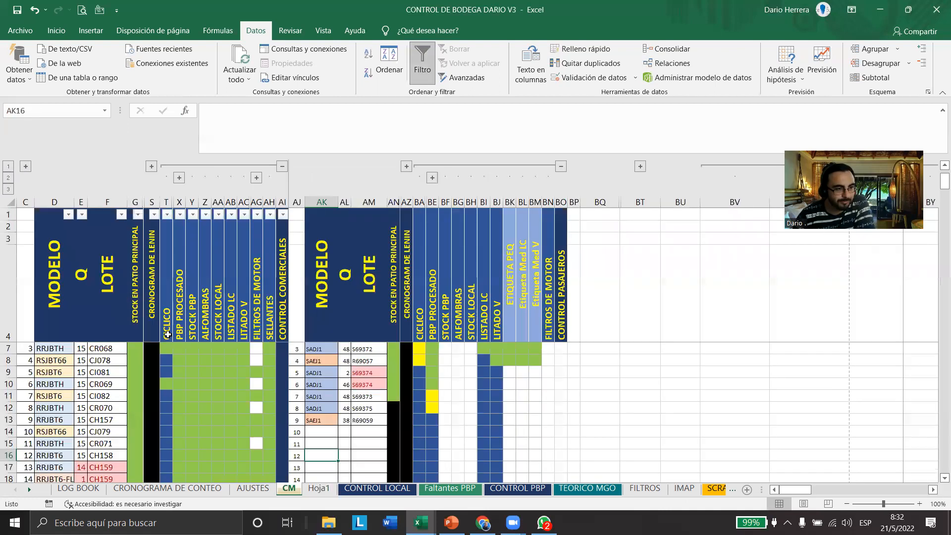
left_click(257, 178)
left_click_drag(261, 288, 285, 277)
left_click(295, 177)
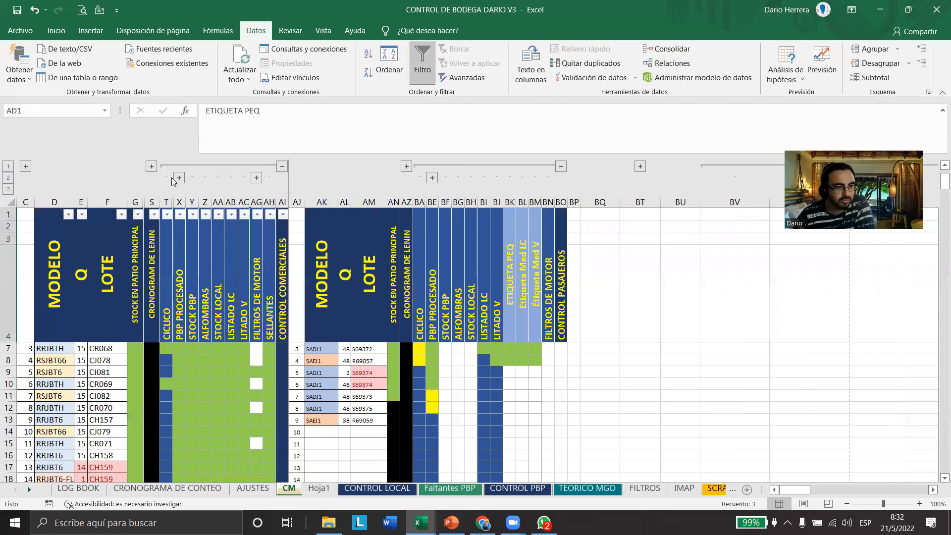
left_click(179, 177)
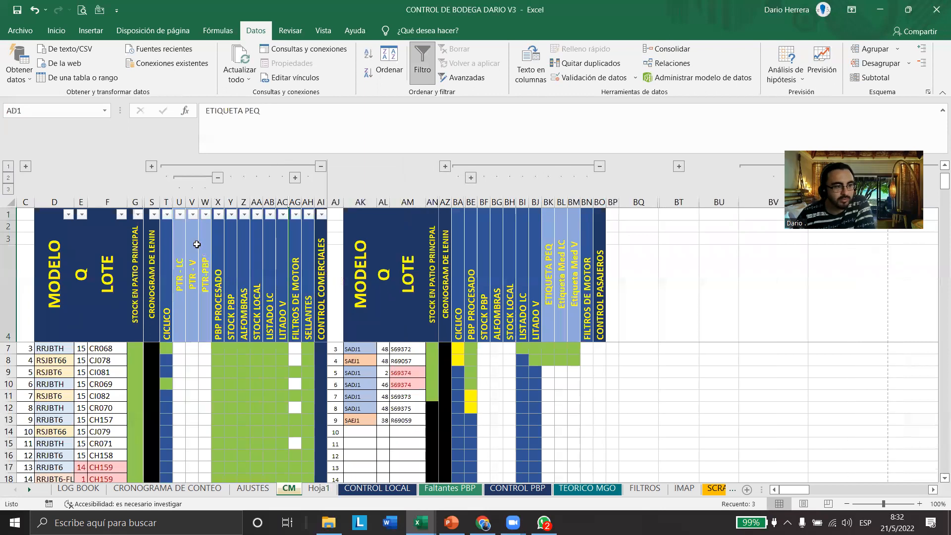
Collapse the PTR columns before PBP PROCESADO, then collapse and re-expand the column group before CONTROL COMERCIALES
left_click(215, 177)
left_click(281, 166)
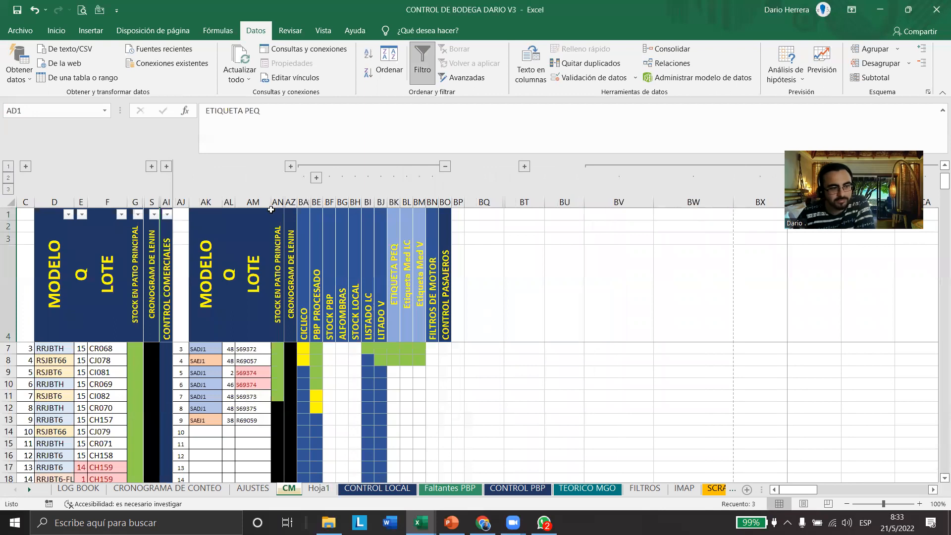
left_click(151, 167)
scroll(149, 167, "up", 1)
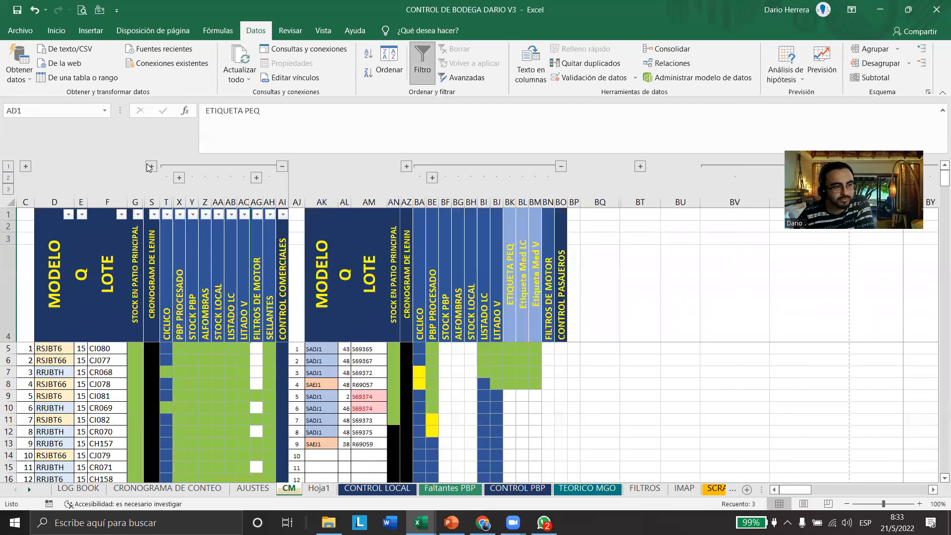
Expand the STS column group before CRONOGRAM DE LENIN, review its ENTRA and SALE dates, and try collapsing it
left_click(151, 167)
scroll(347, 375, "down", 7)
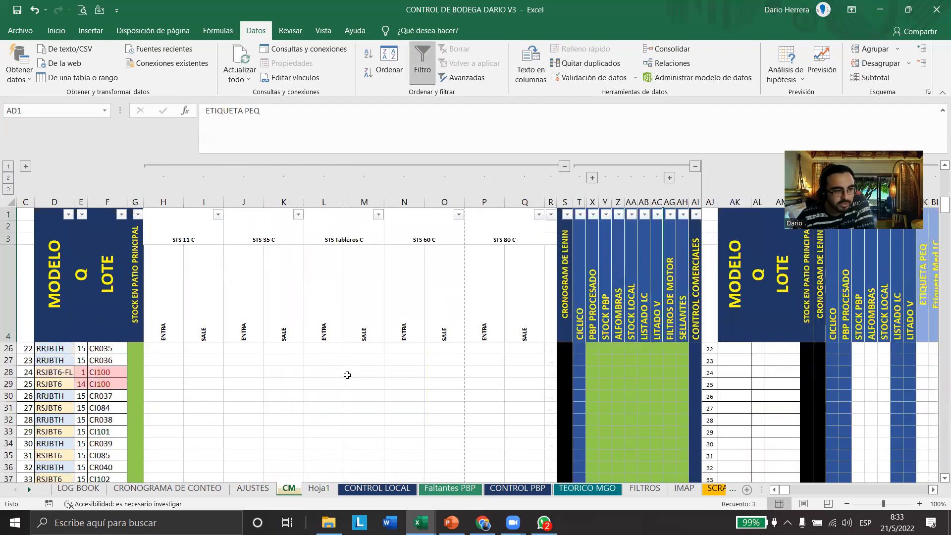
scroll(347, 375, "down", 20)
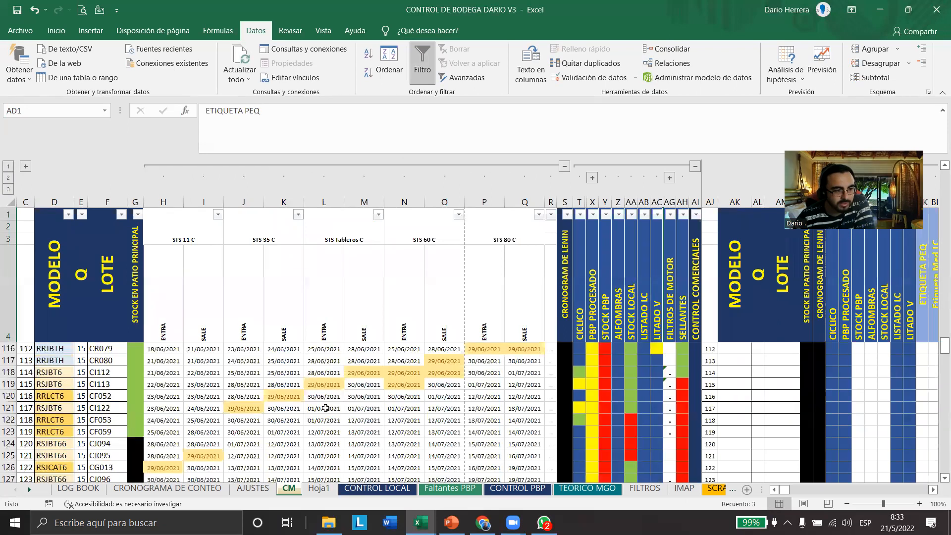
left_click(564, 166)
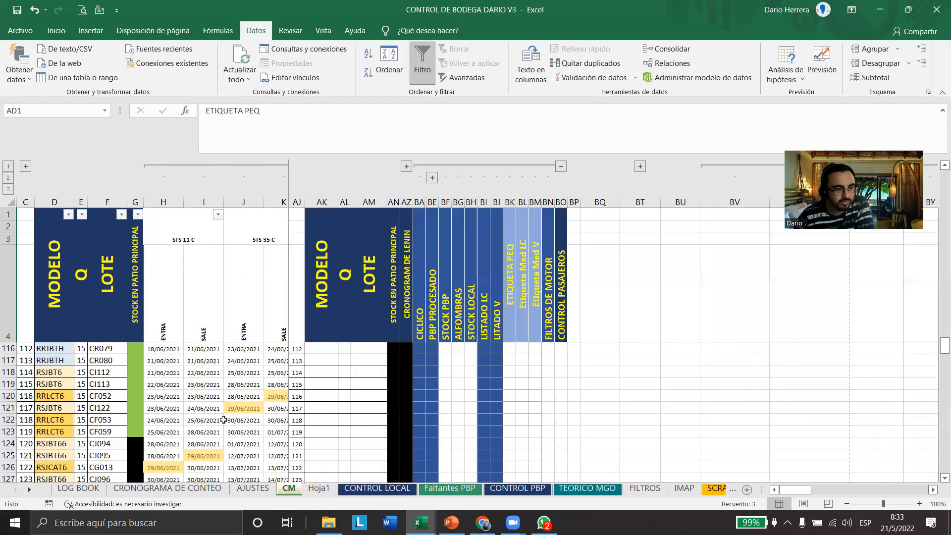
scroll(224, 420, "up", 20)
scroll(218, 421, "down", 19)
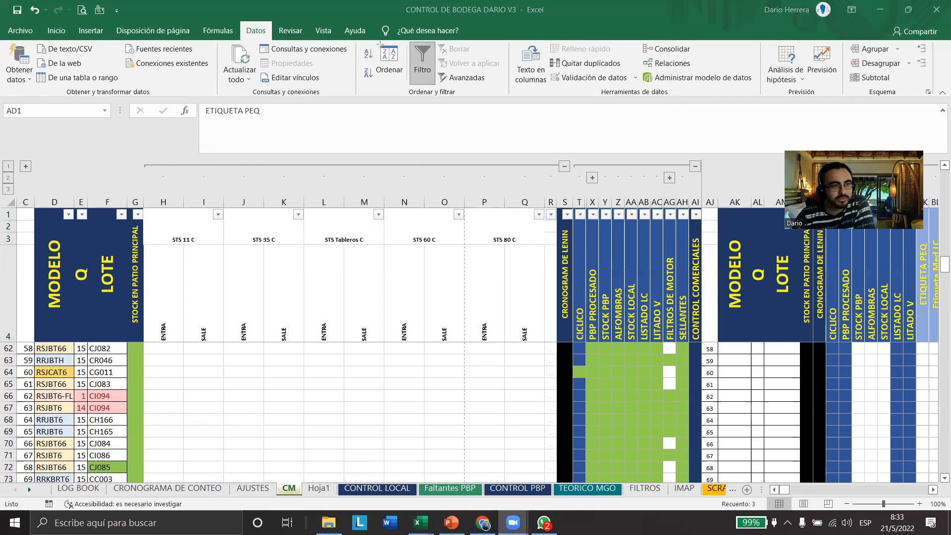
left_click_drag(241, 17, 269, 40)
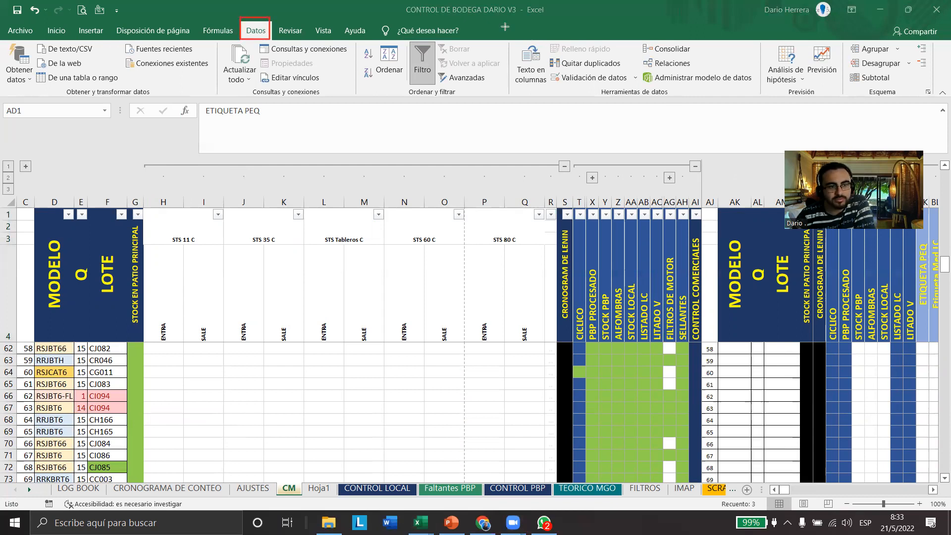
mouse_move(499, 27)
left_mouse_down()
mouse_move(609, 102)
mouse_move(771, 109)
left_mouse_up()
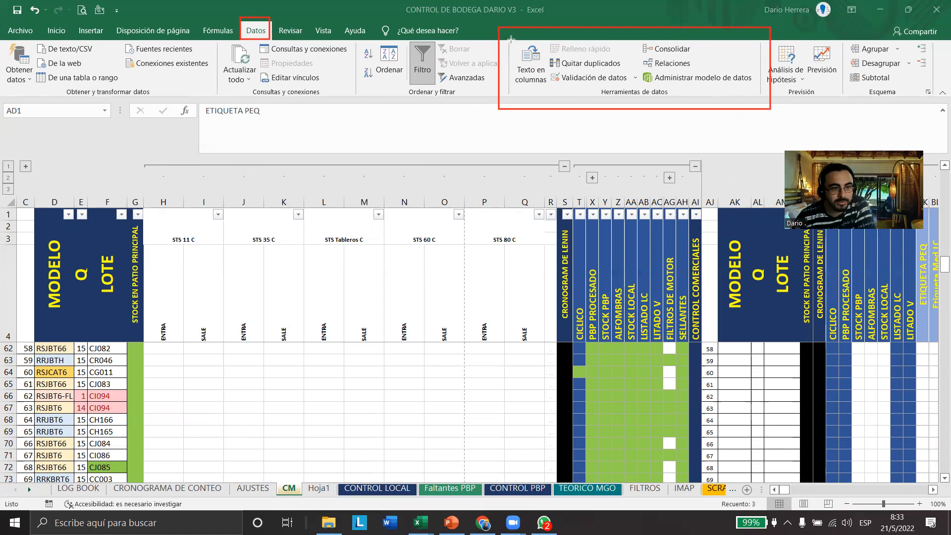
left_click_drag(505, 33, 548, 97)
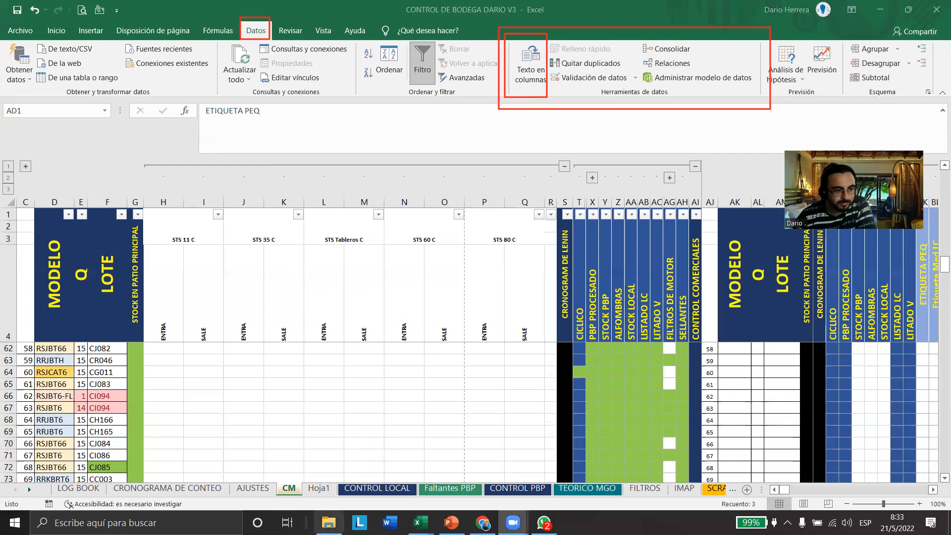
Switch to File Explorer and open the hubspot-form-submissions-inscripciones CSV file dated 20/4/2022 from Downloads in Excel
left_click(329, 523)
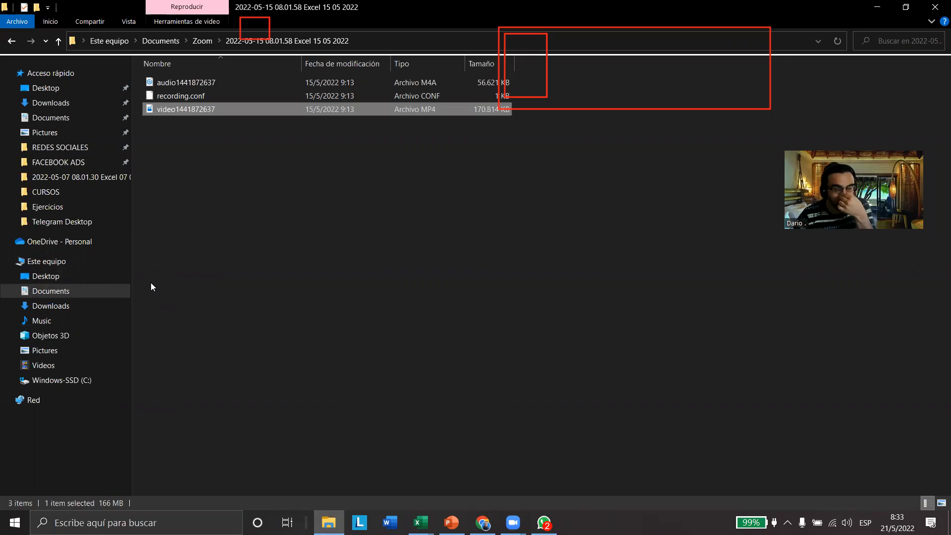
left_click(623, 410)
left_click(58, 101)
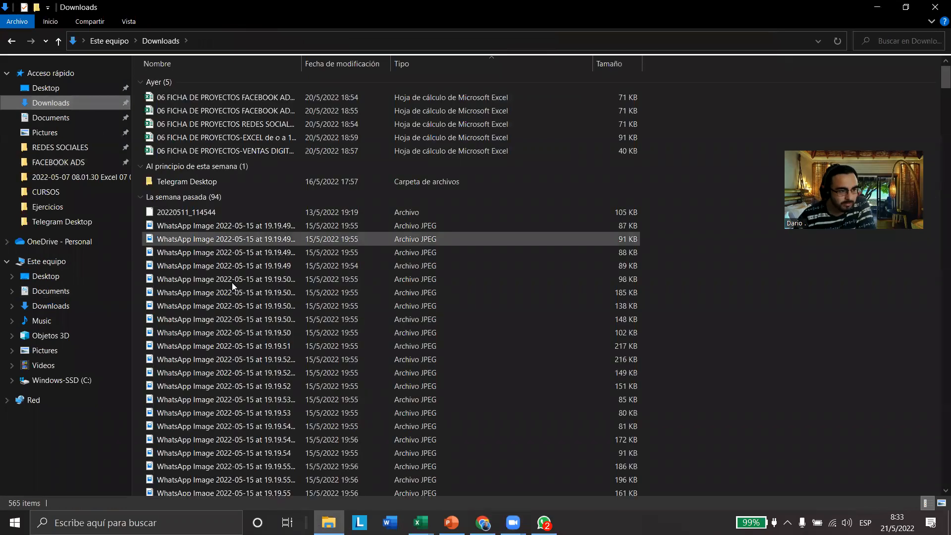
left_click_drag(937, 88, 936, 165)
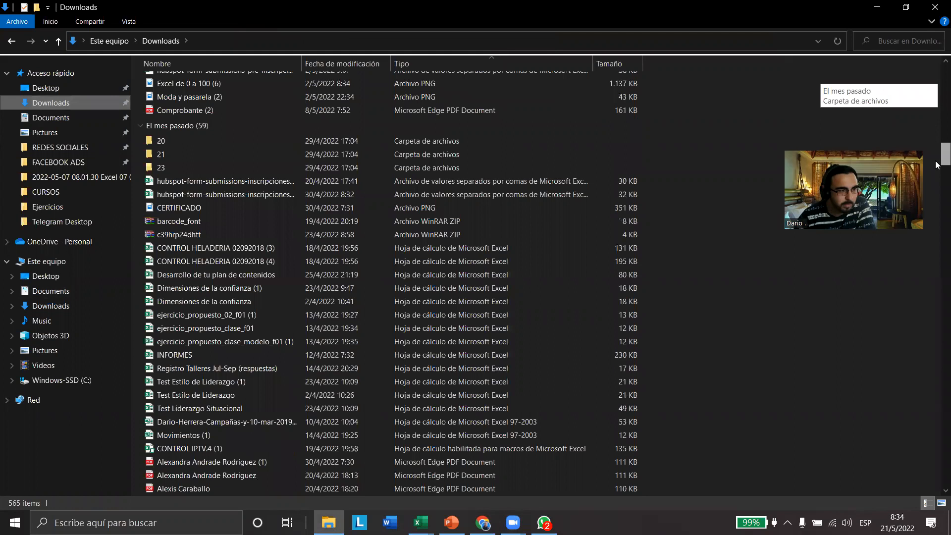
left_click(238, 182)
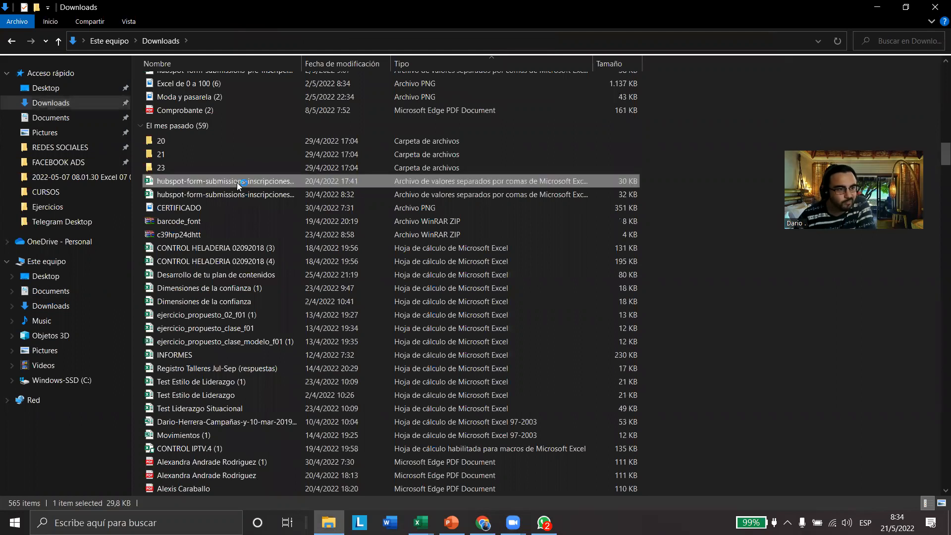
key("alt+Tab")
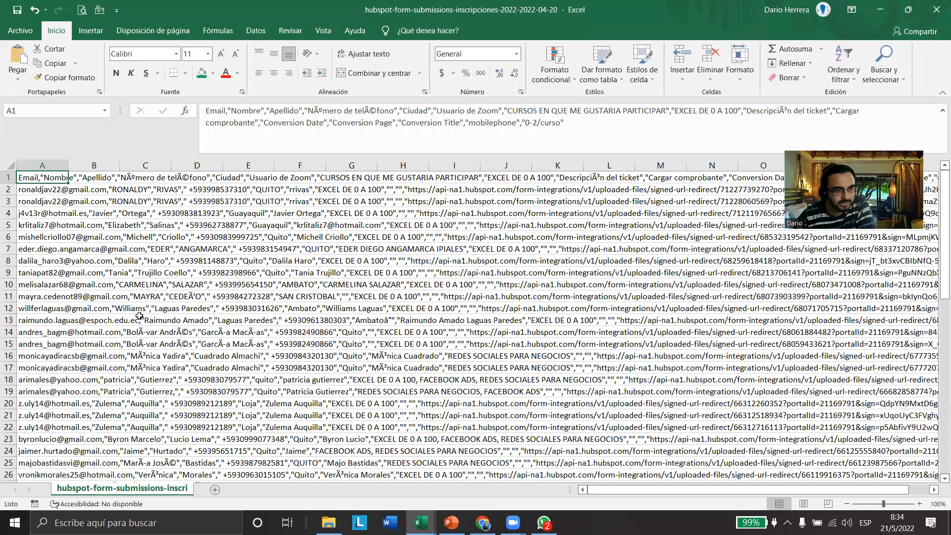
Look through the comma-separated records and fill cell A1 with the standard yellow
scroll(137, 316, "down", 8)
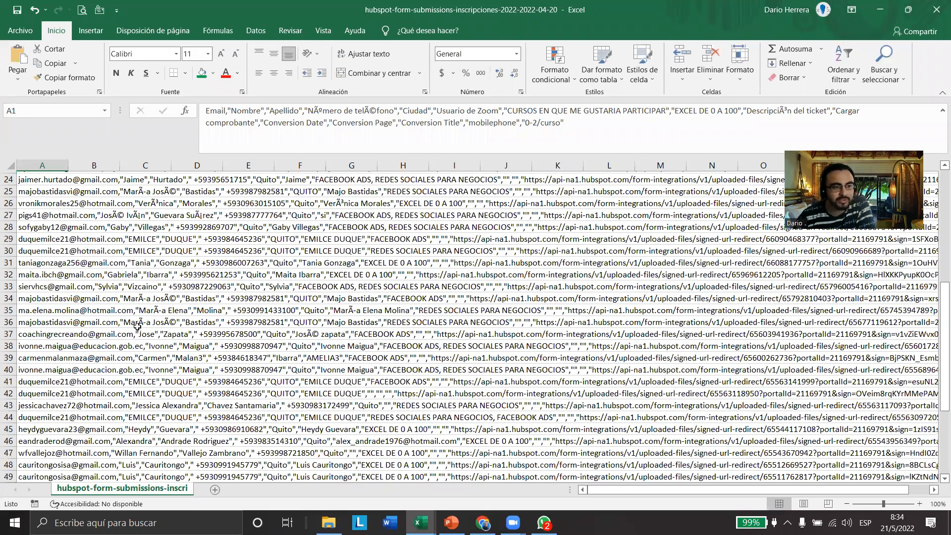
scroll(233, 292, "up", 8)
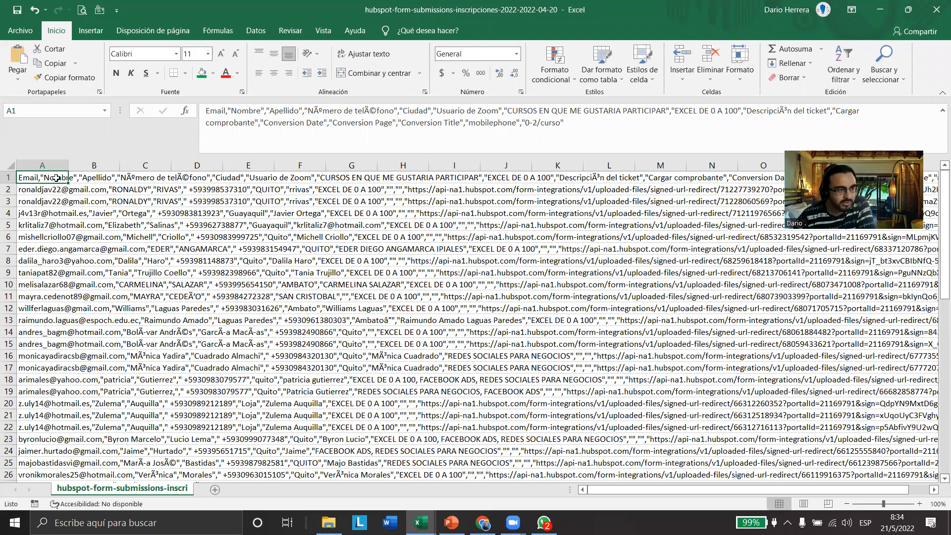
left_click(213, 73)
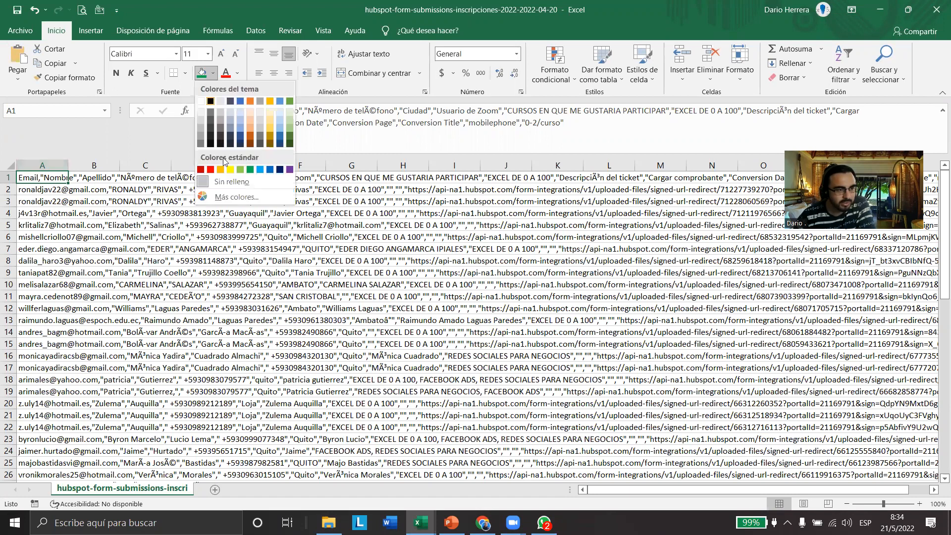
left_click(230, 170)
left_click(52, 225)
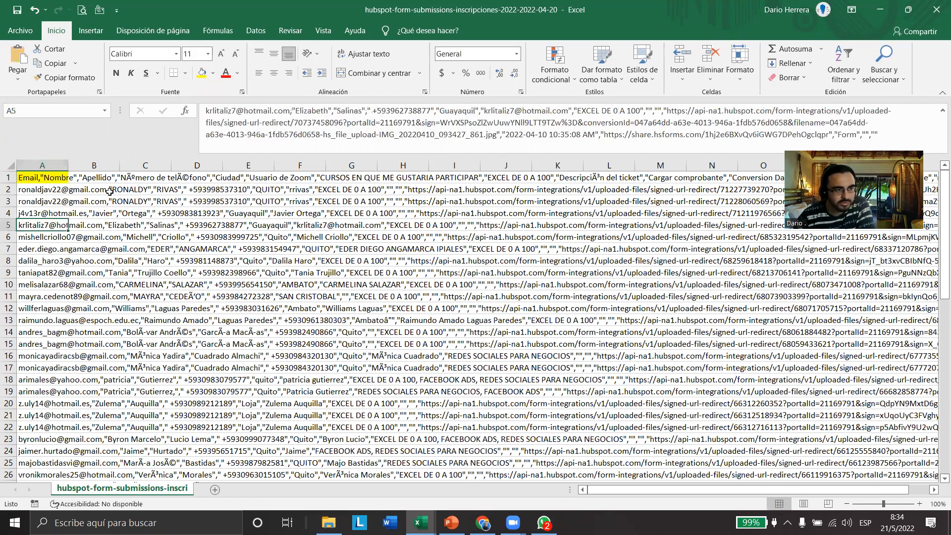
Select cell A1 and examine its full comma-separated header text in the formula bar
left_click(42, 177)
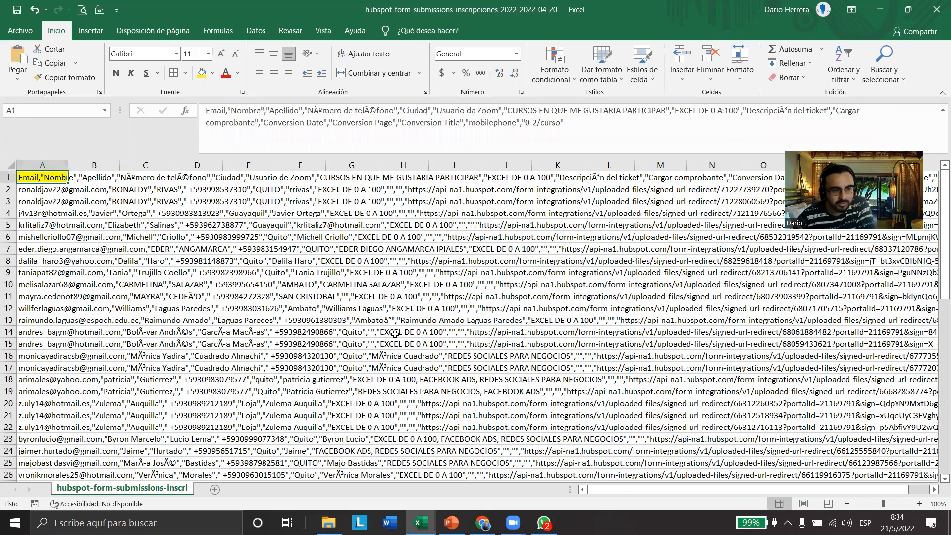
mouse_move(191, 98)
left_mouse_down()
mouse_move(370, 160)
mouse_move(646, 168)
mouse_move(944, 154)
left_mouse_up()
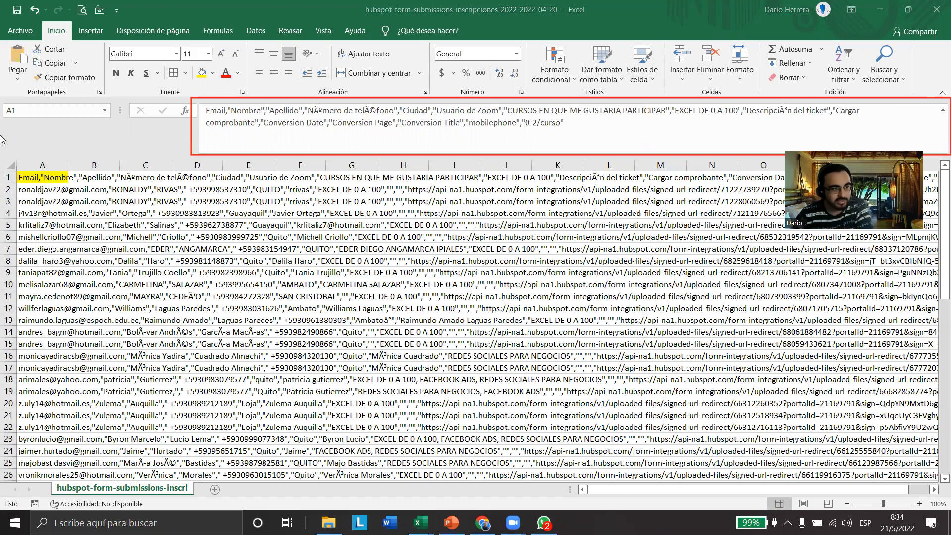
left_click_drag(45, 190, 17, 186)
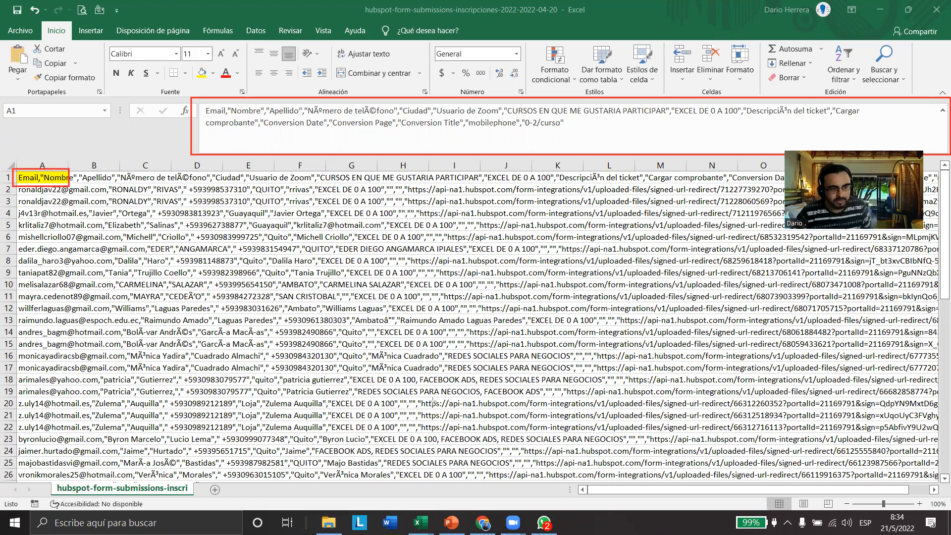
Enter sdffgd in cell B1 to test whether it is empty, and delete the entry
left_click(102, 176)
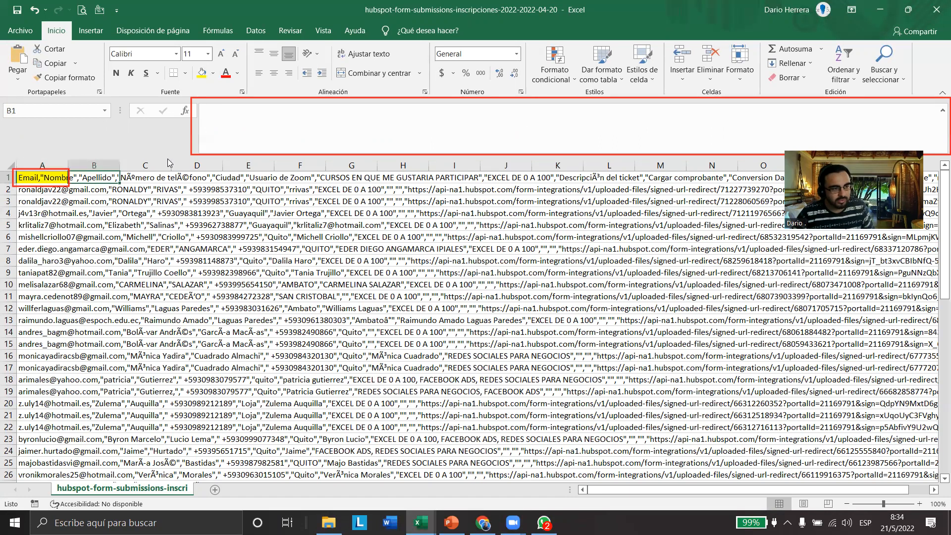
type("sdffgd")
left_click(190, 237)
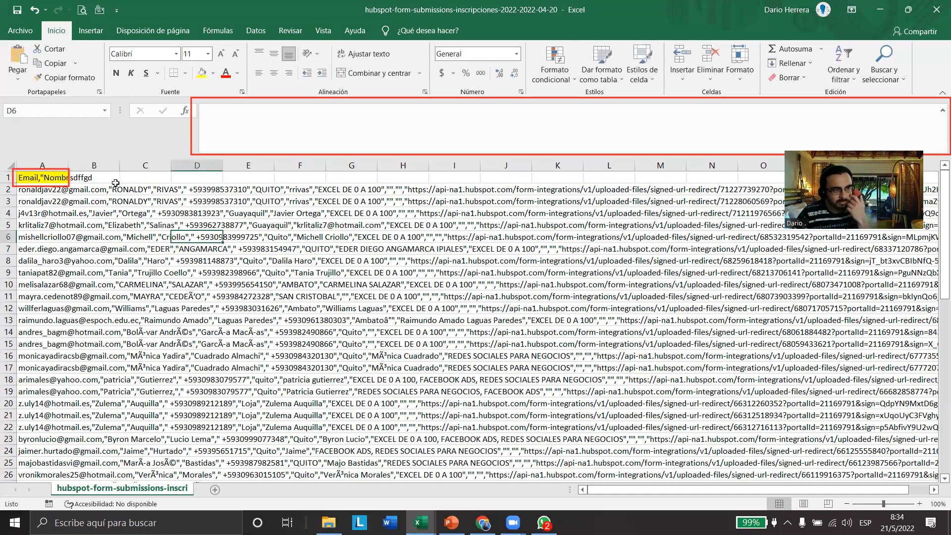
left_click(99, 178)
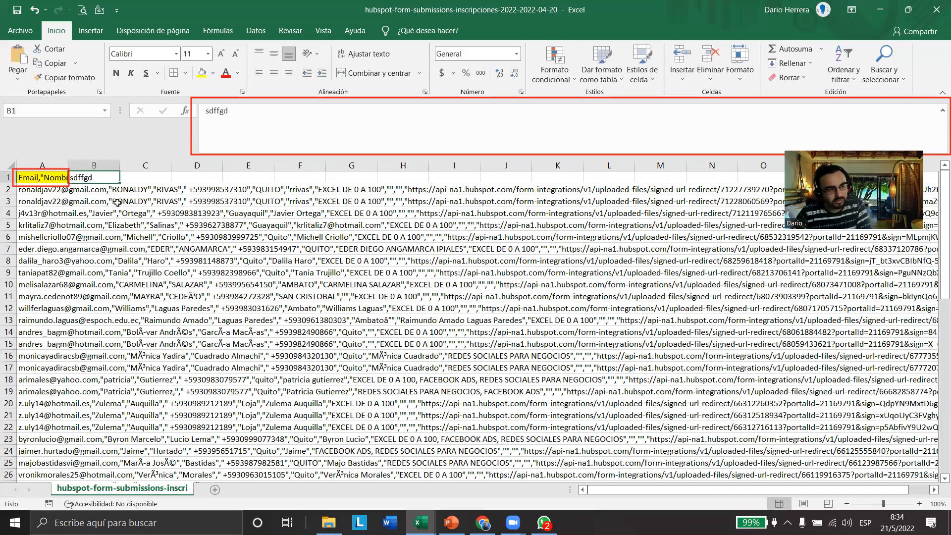
key("Delete")
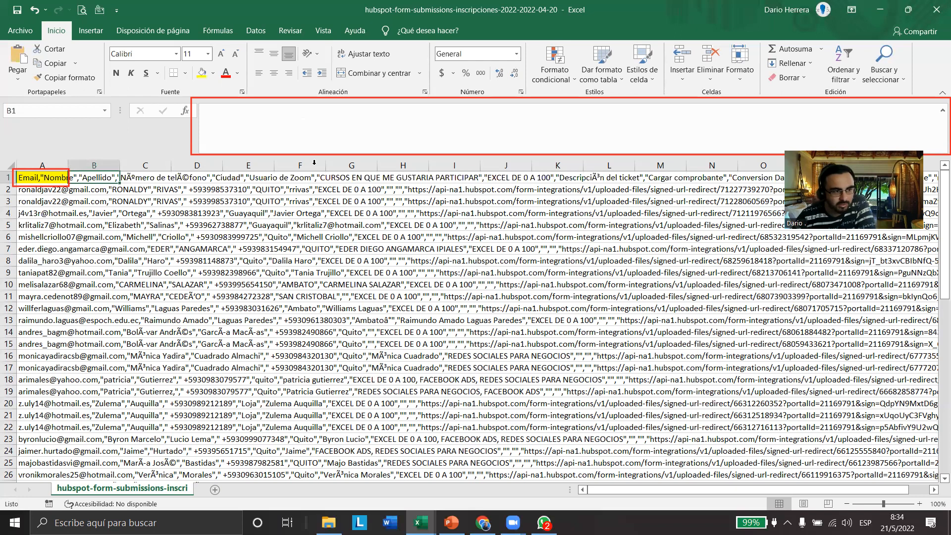
Split all of column A with Text to Columns as delimited data, adding Coma to the Tabulación separator
left_click(52, 177)
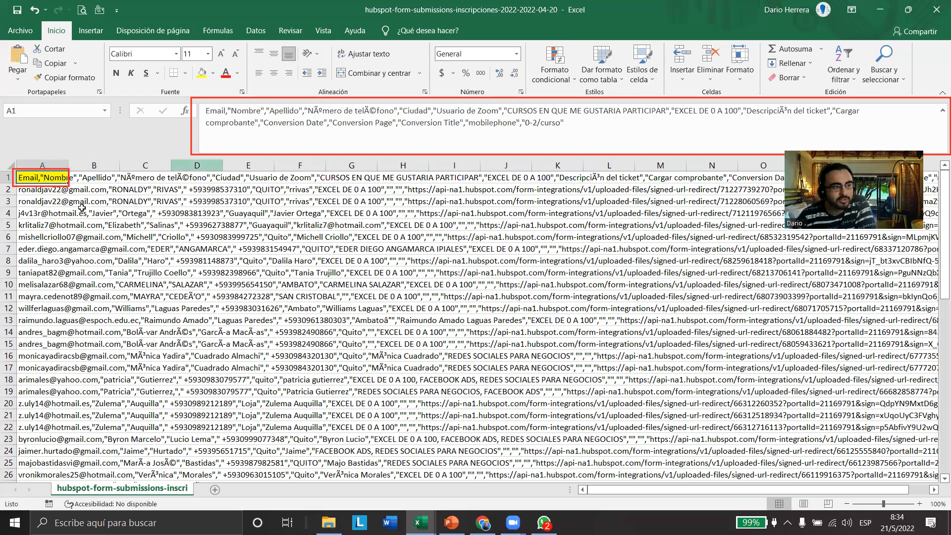
left_click(58, 160)
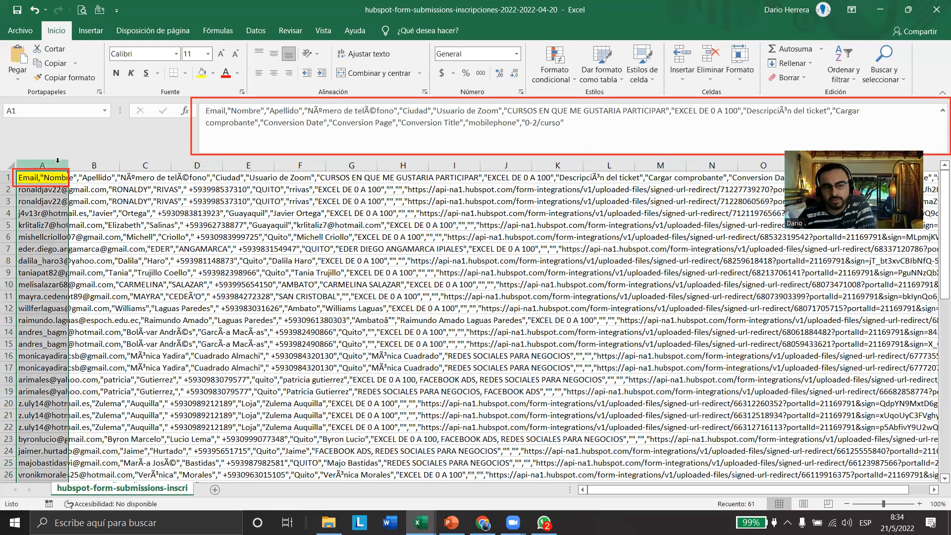
left_click(255, 30)
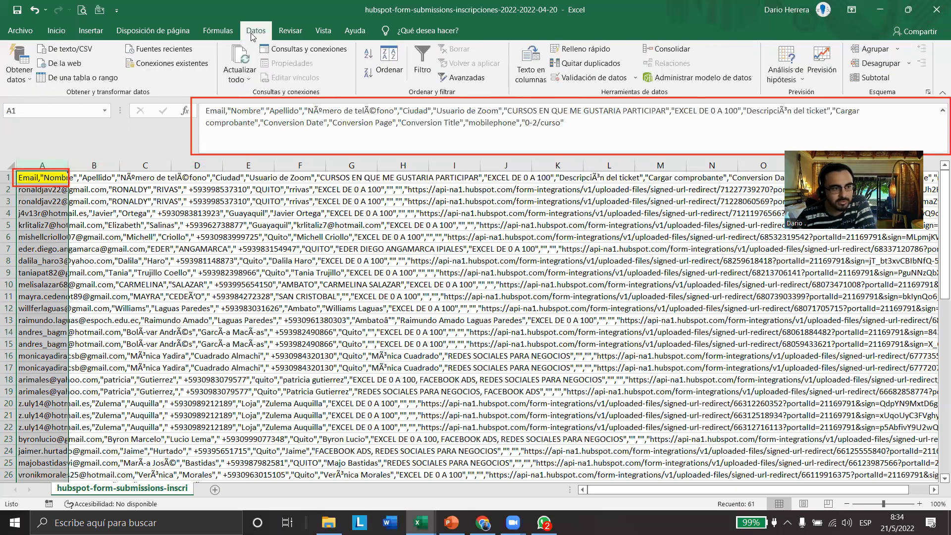
left_click(529, 71)
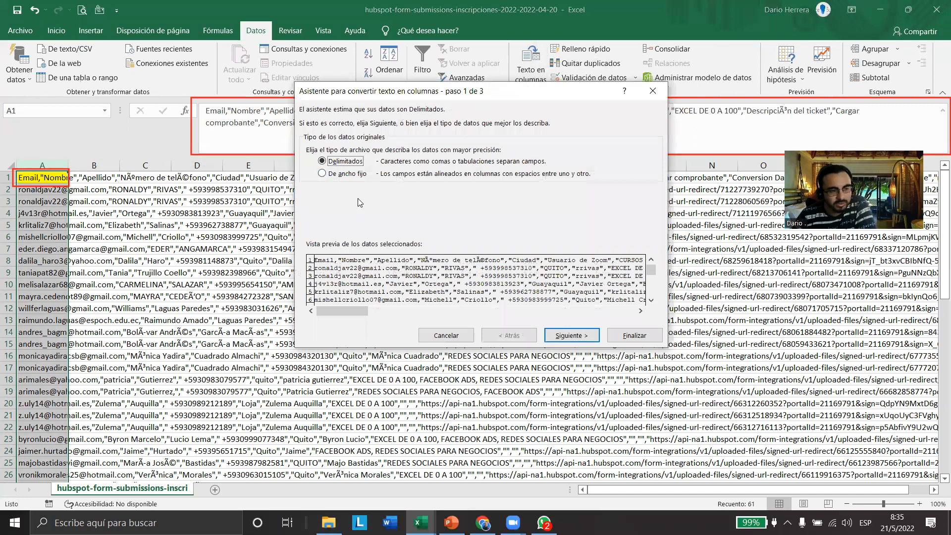
left_click(572, 336)
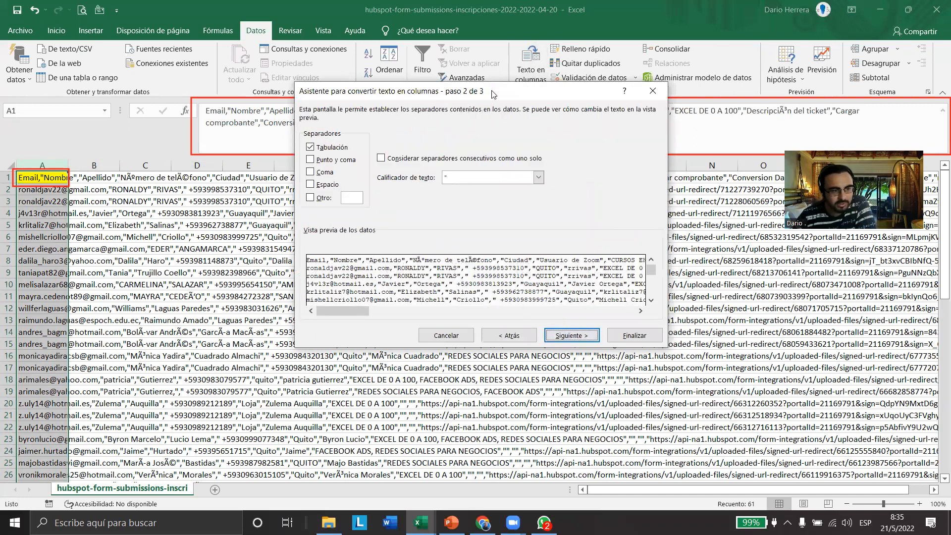
left_click_drag(499, 97, 501, 189)
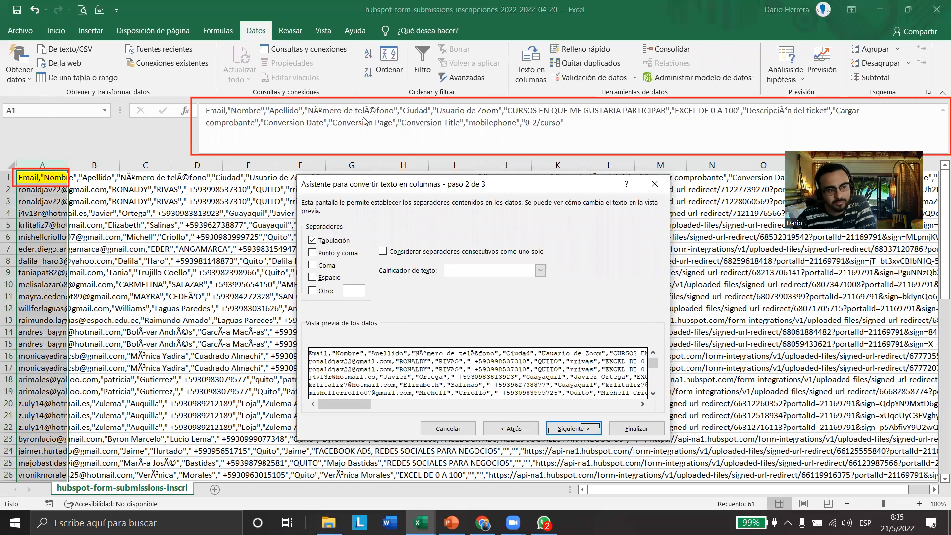
left_click_drag(383, 184, 401, 69)
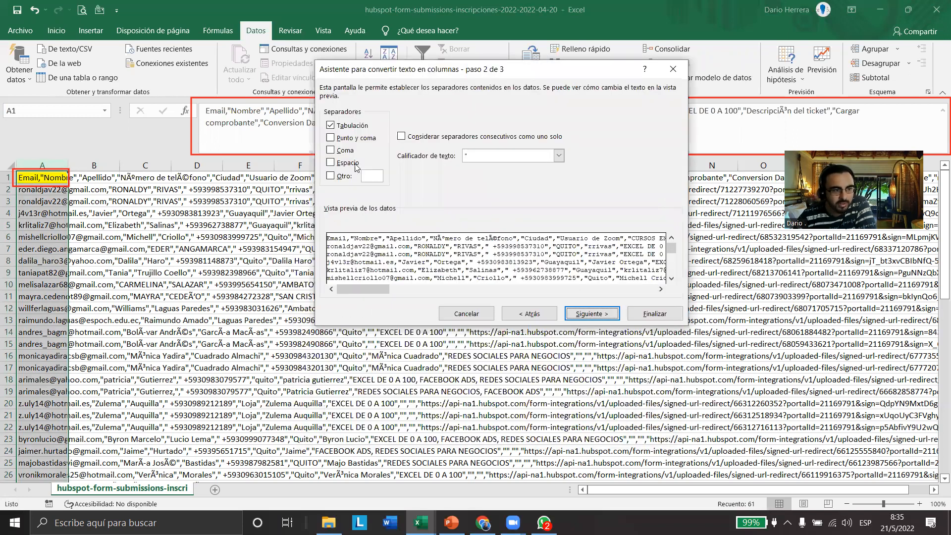
key("alt+c")
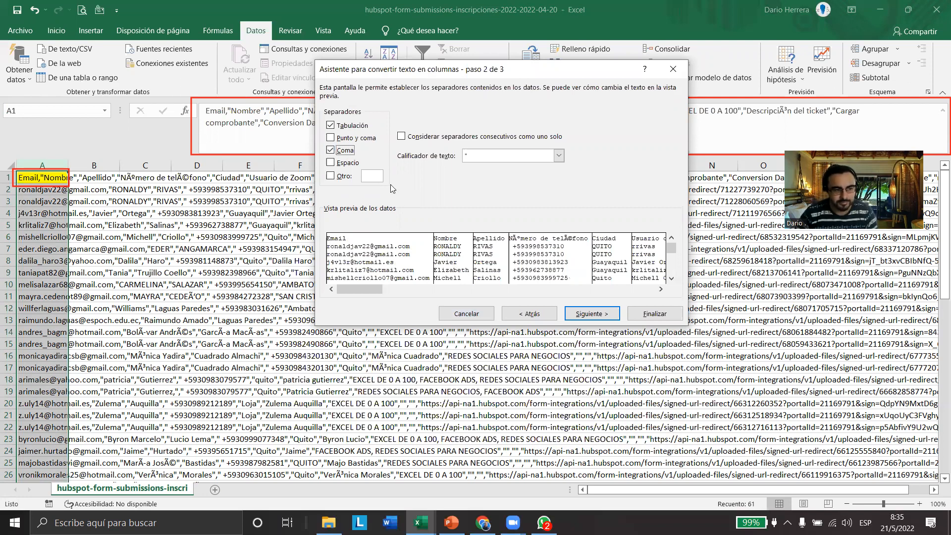
left_click(642, 316)
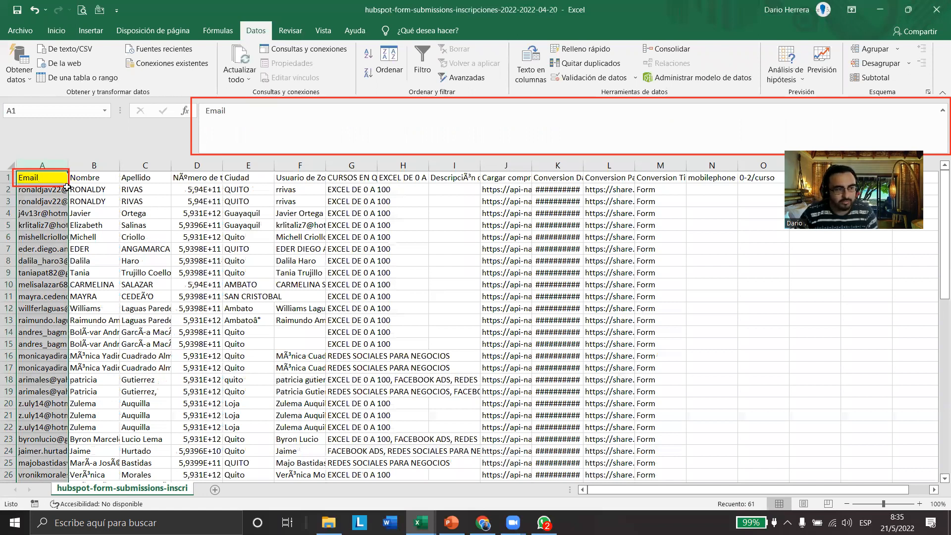
left_click(299, 261)
left_click(56, 30)
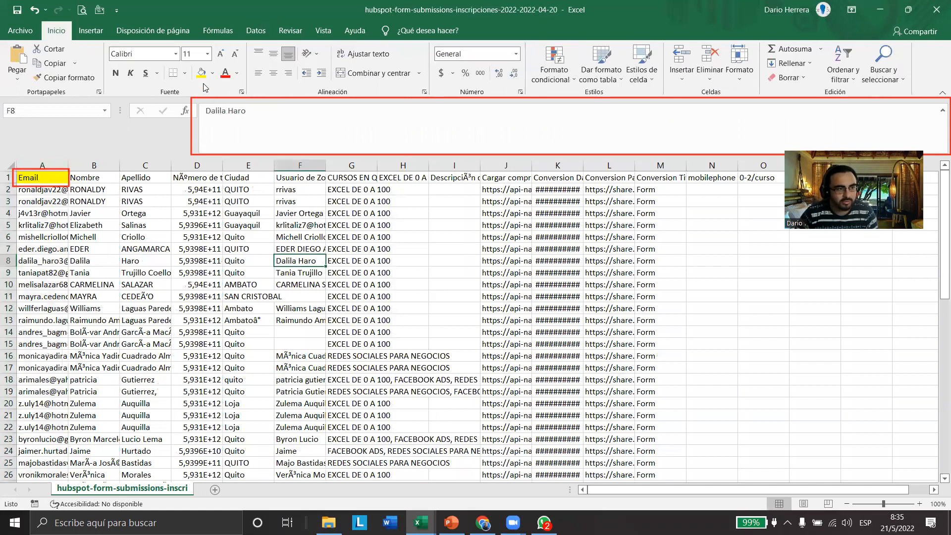
Remove the yellow fill from the Email header cell A1
left_click(213, 73)
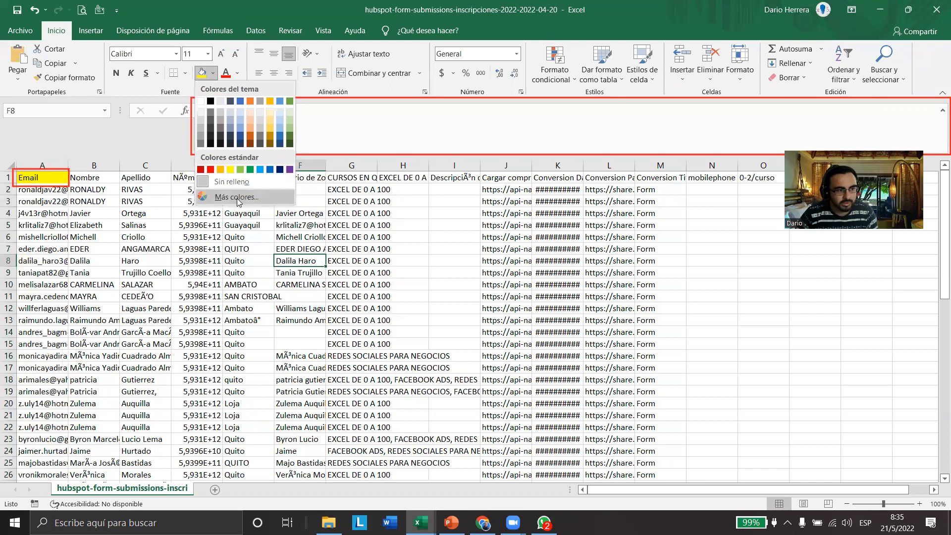
left_click(220, 182)
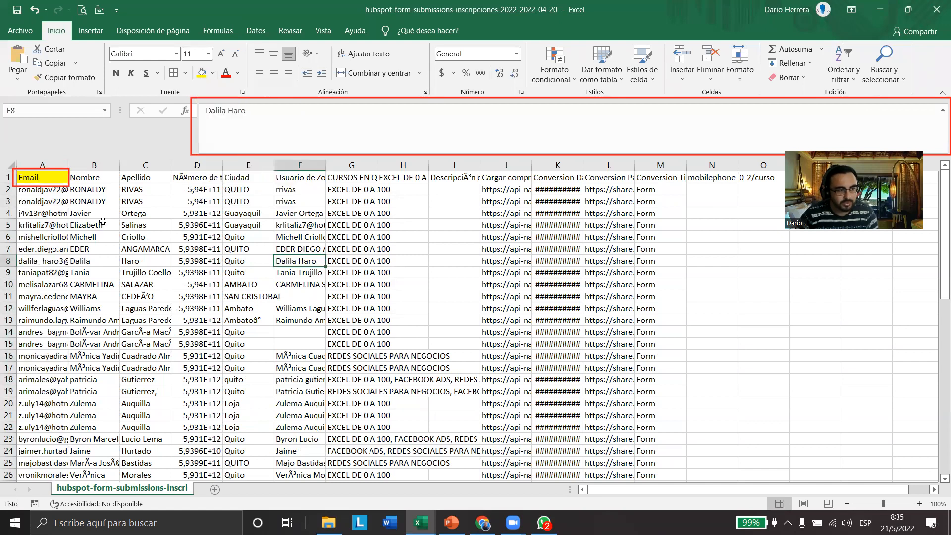
left_click(54, 177)
left_click(205, 72)
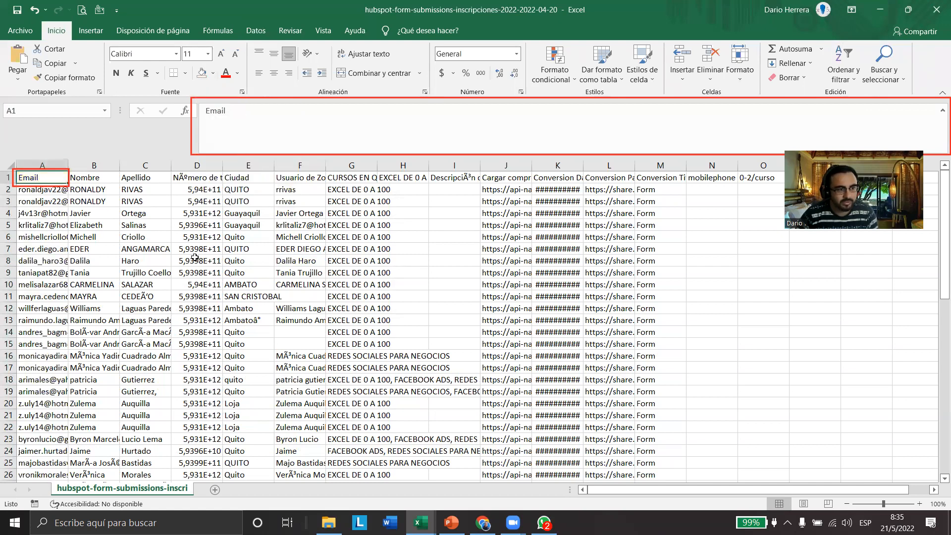
left_click(194, 257)
Review the split header cells A1 to M1 and look through the separated records down to the end of the data
left_click_drag(40, 177, 664, 179)
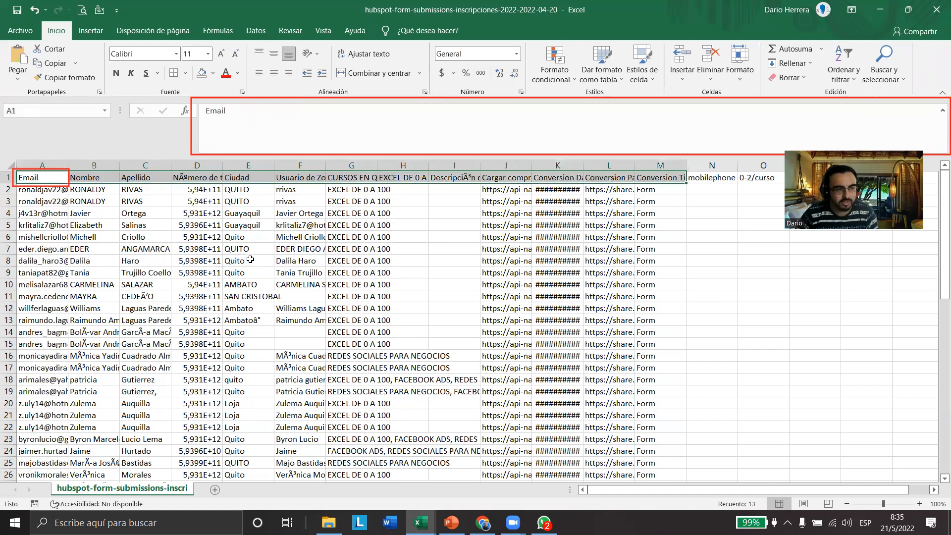
left_click(243, 261)
scroll(180, 297, "down", 3)
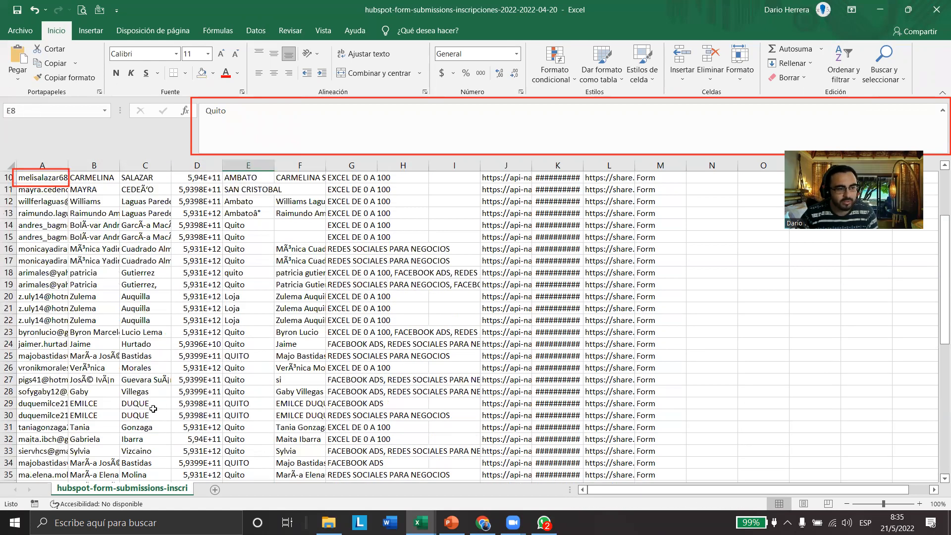
scroll(152, 409, "down", 7)
scroll(152, 408, "down", 2)
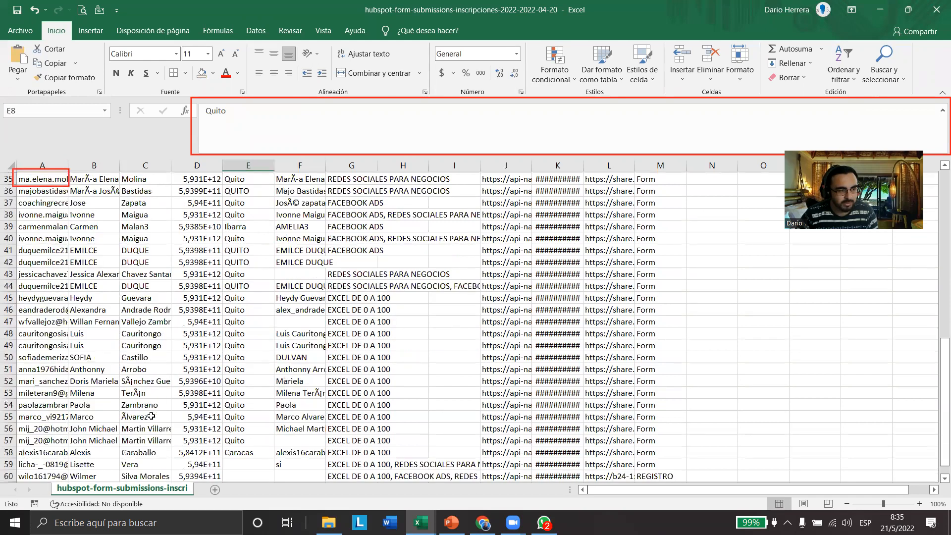
scroll(175, 422, "down", 2)
scroll(175, 422, "up", 13)
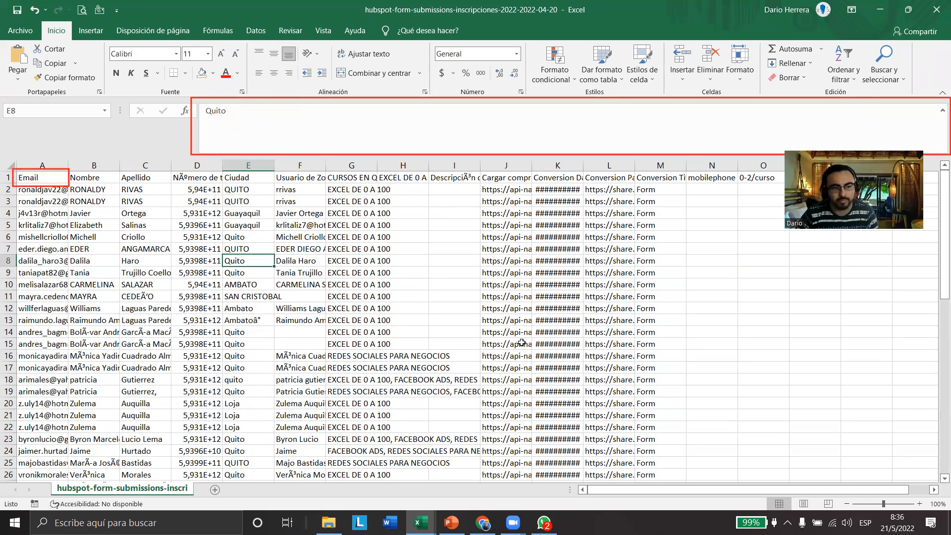
AutoFit the widths of columns A through K to their contents
mouse_move(43, 165)
left_mouse_down()
mouse_move(582, 171)
mouse_move(536, 163)
left_mouse_up()
double_click(531, 162)
left_click(301, 244)
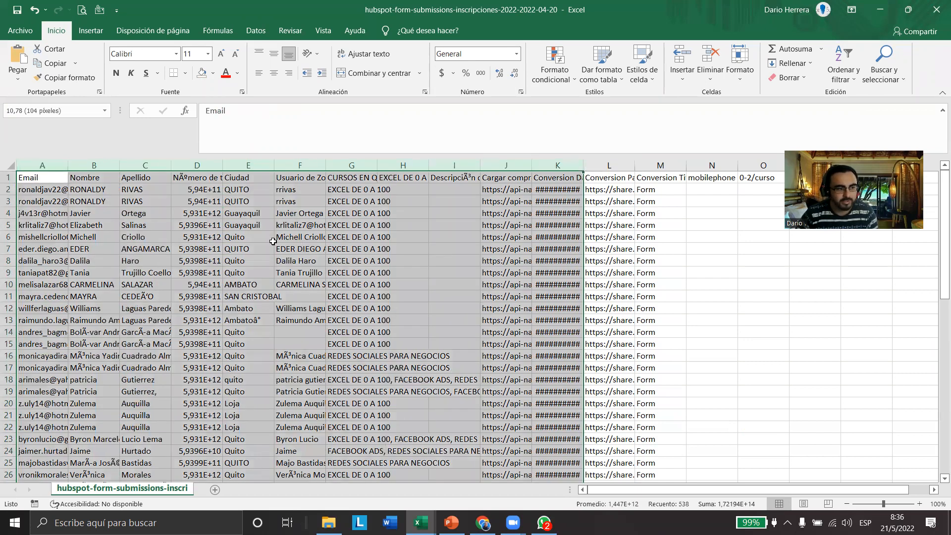
Examine the separated data columns one by one, from Apellido through CURSOS EN QUE ME GUSTARIA PARTICIPAR
left_click(250, 161)
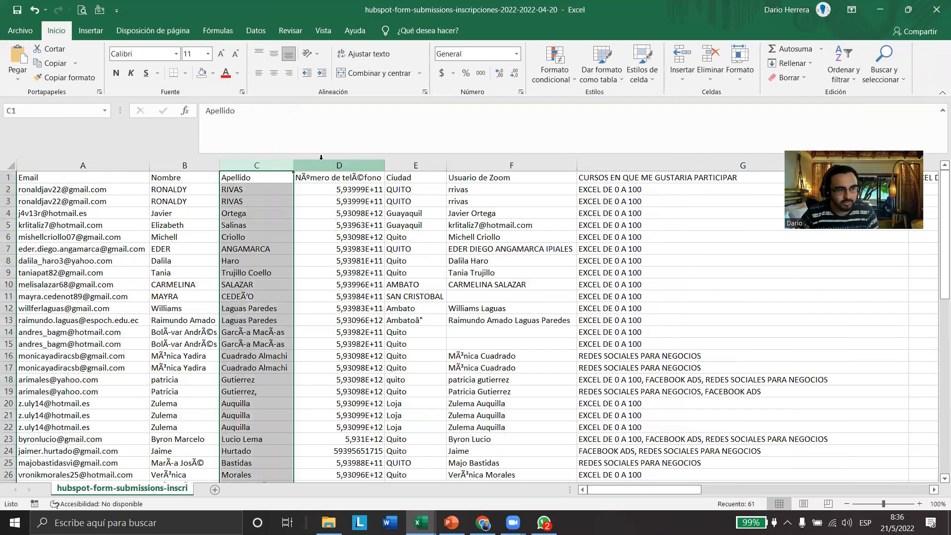
left_click(416, 165)
left_click(474, 165)
left_click(594, 165)
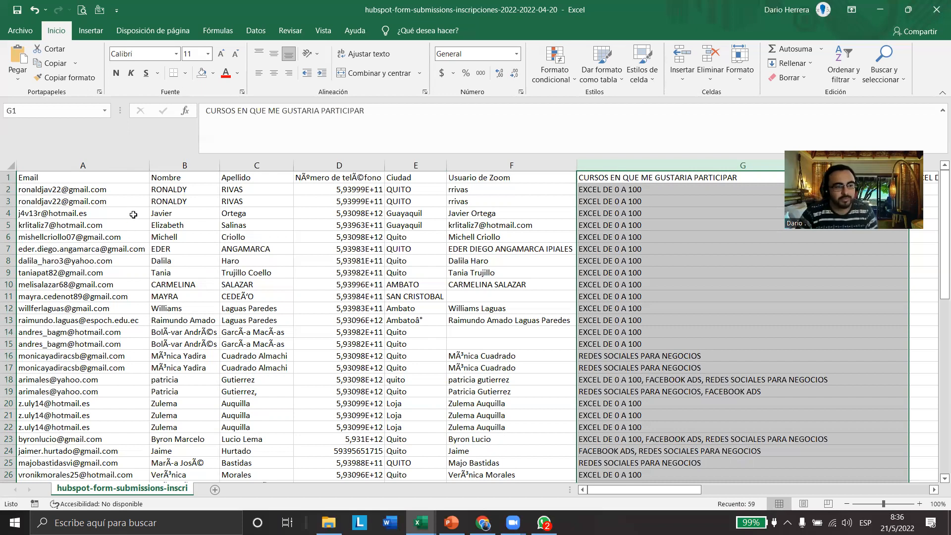
Preview splitting the Email column with Text to Columns using @ as the Otro separator, and cancel the wizard
left_click(94, 165)
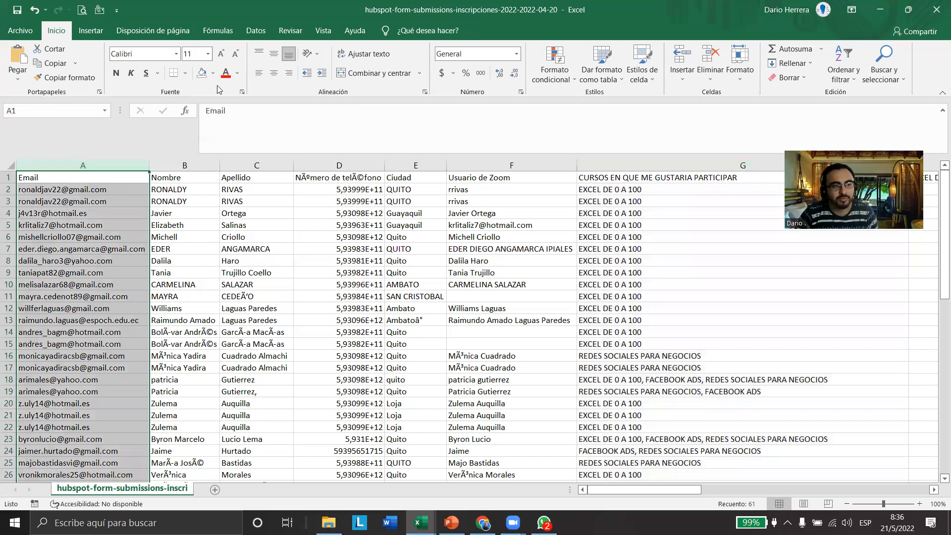
left_click(257, 31)
left_click(530, 64)
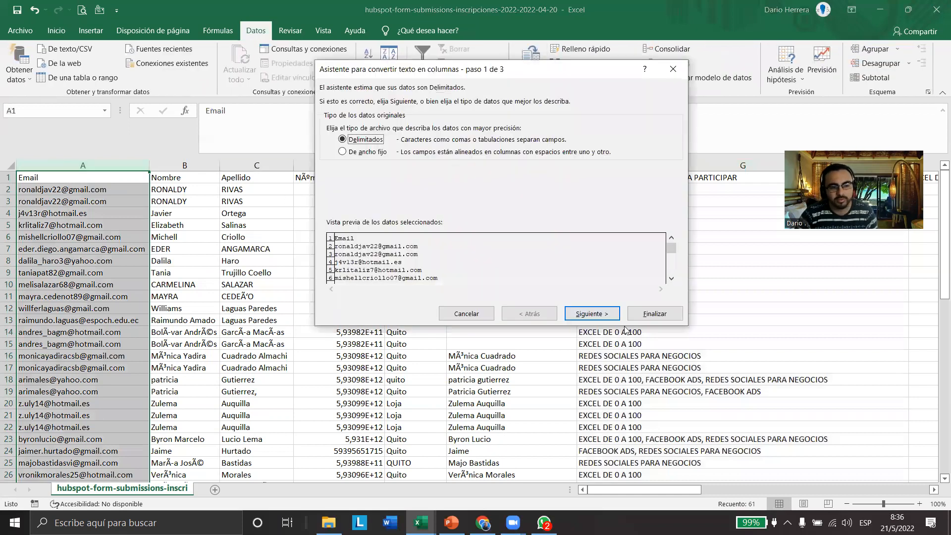
left_click(663, 317)
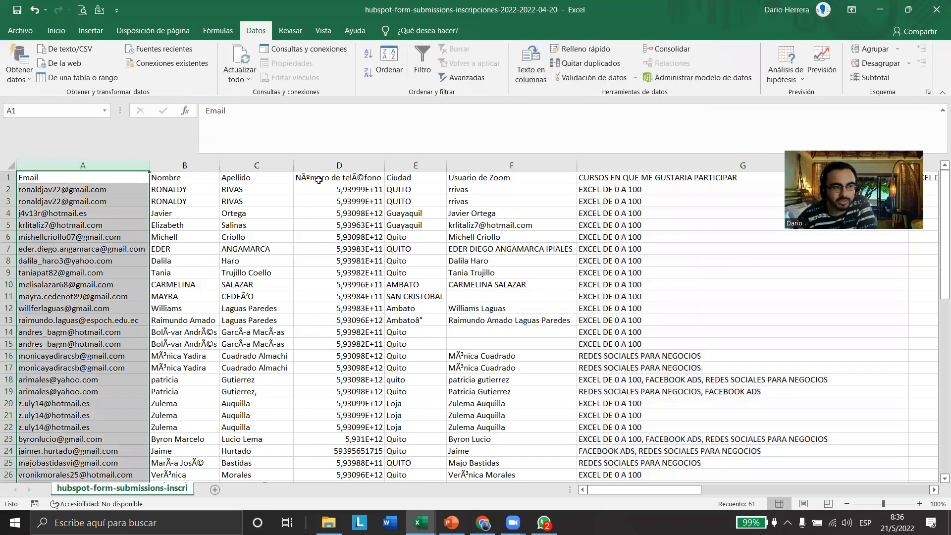
left_click(531, 62)
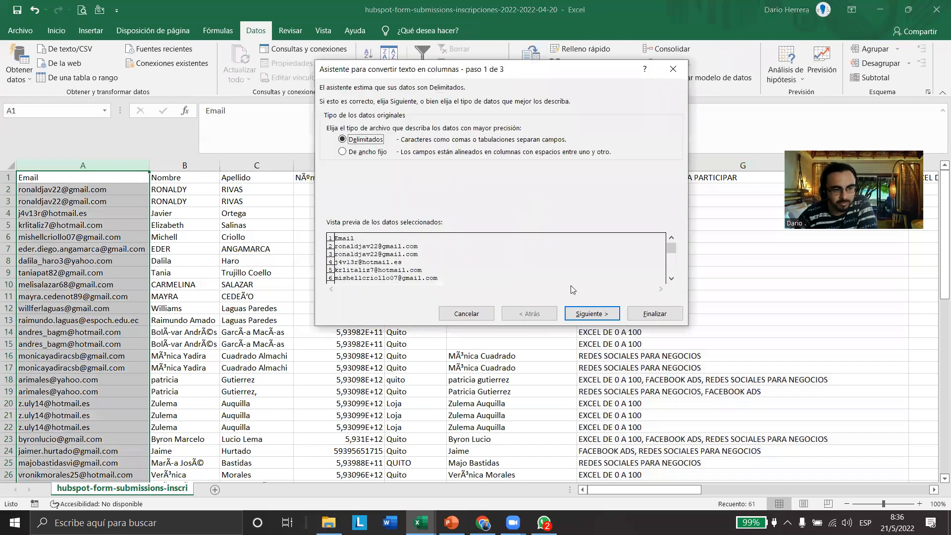
left_click(592, 314)
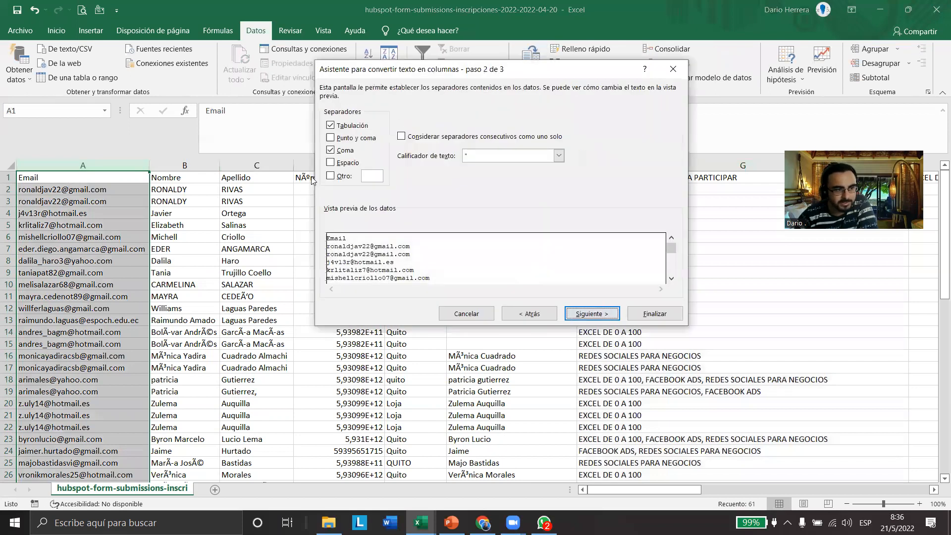
left_click(343, 177)
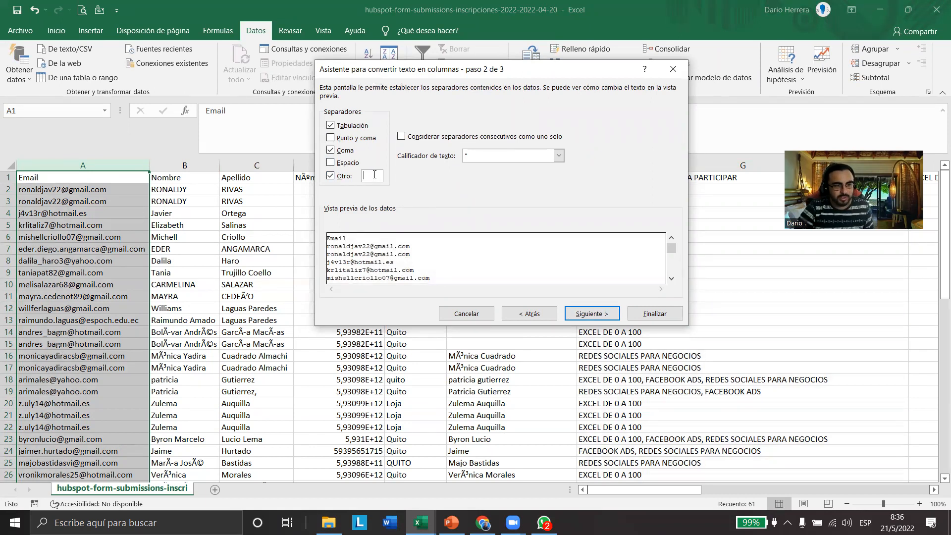
type("@")
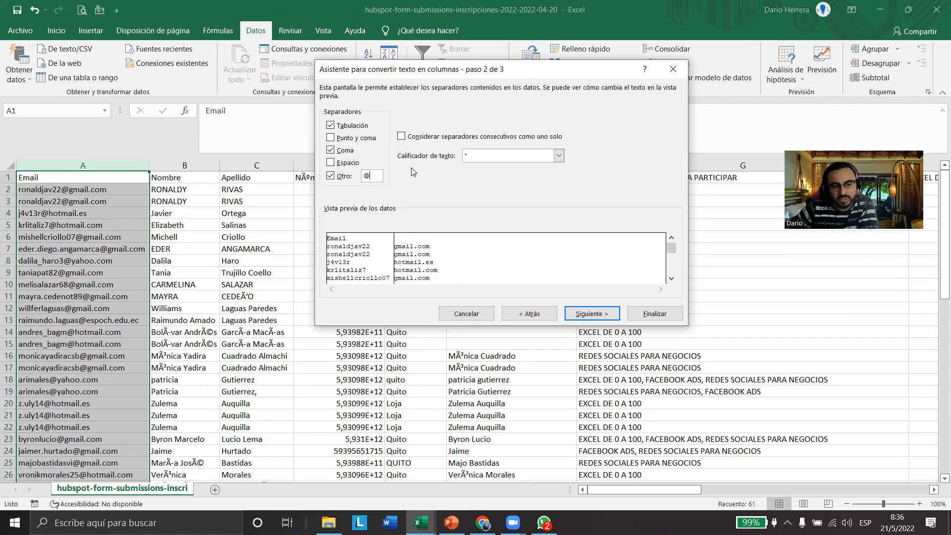
left_click(480, 317)
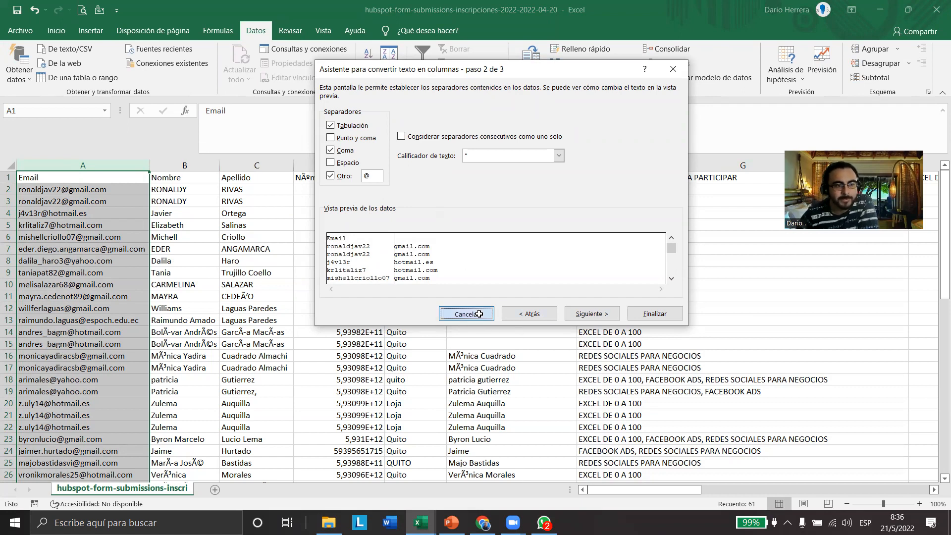
left_click(289, 286)
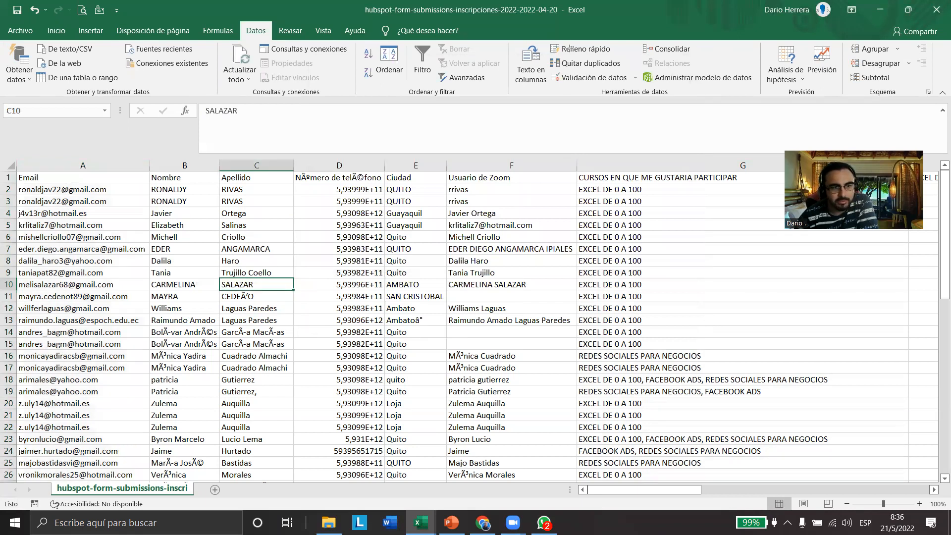
left_click_drag(544, 51, 649, 89)
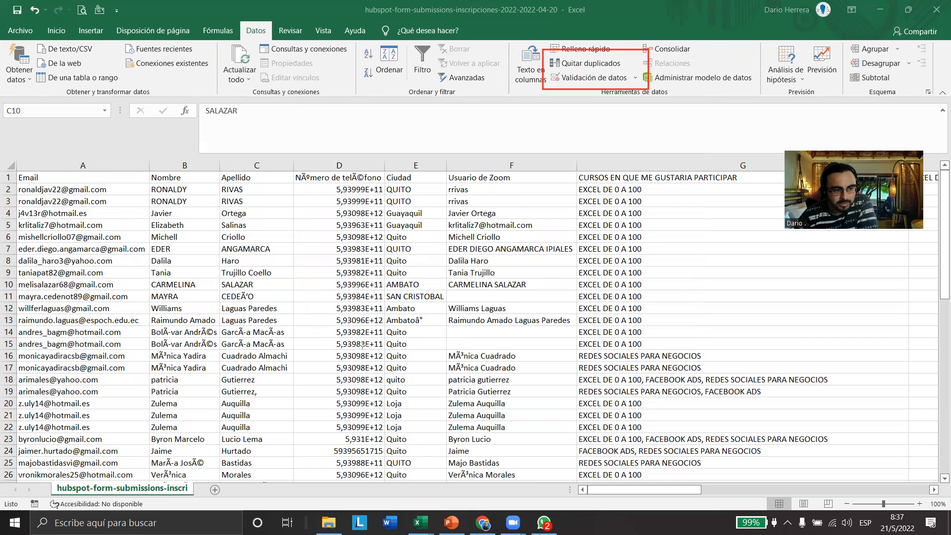
left_click(275, 313)
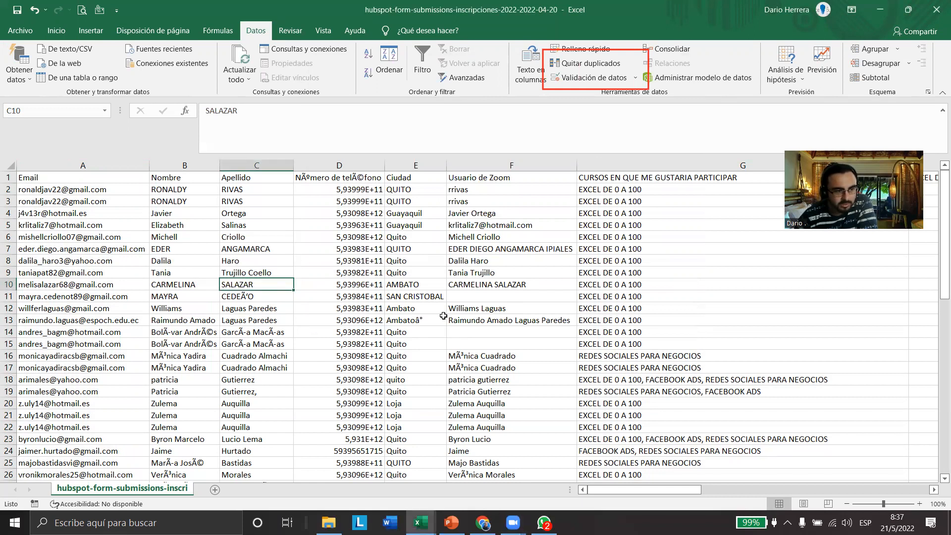
left_click(460, 296)
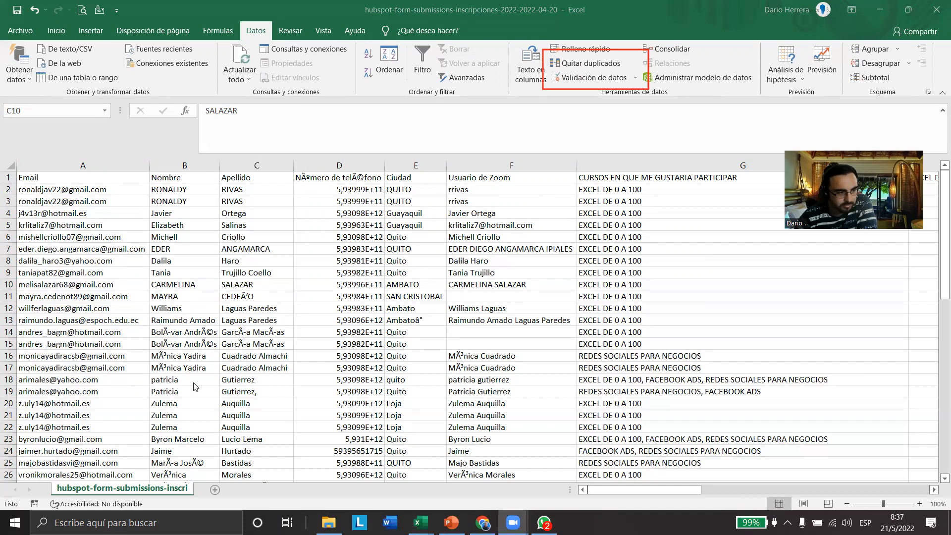
Highlight duplicate values in the Email column with conditional formatting, using light red fill with dark red text
left_click(79, 162)
left_click(78, 163)
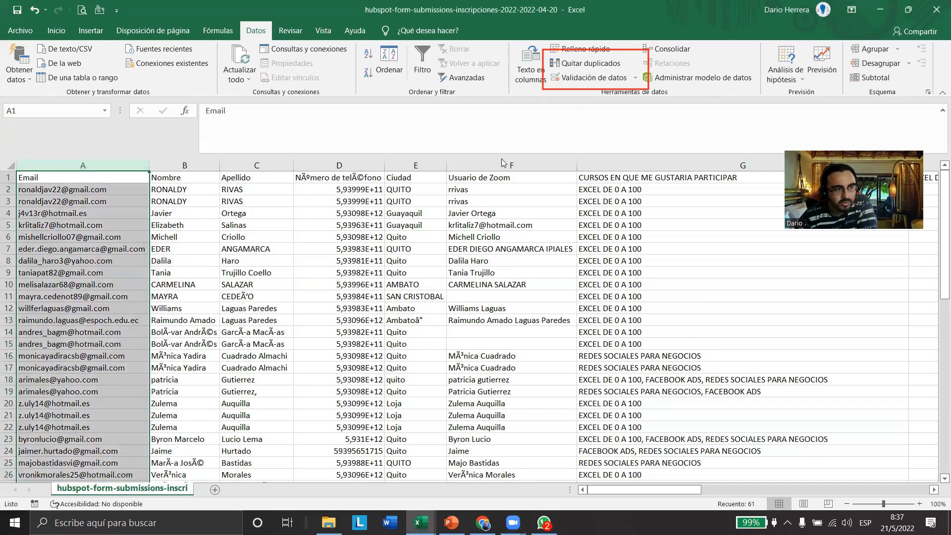
left_click(56, 30)
left_click(144, 31)
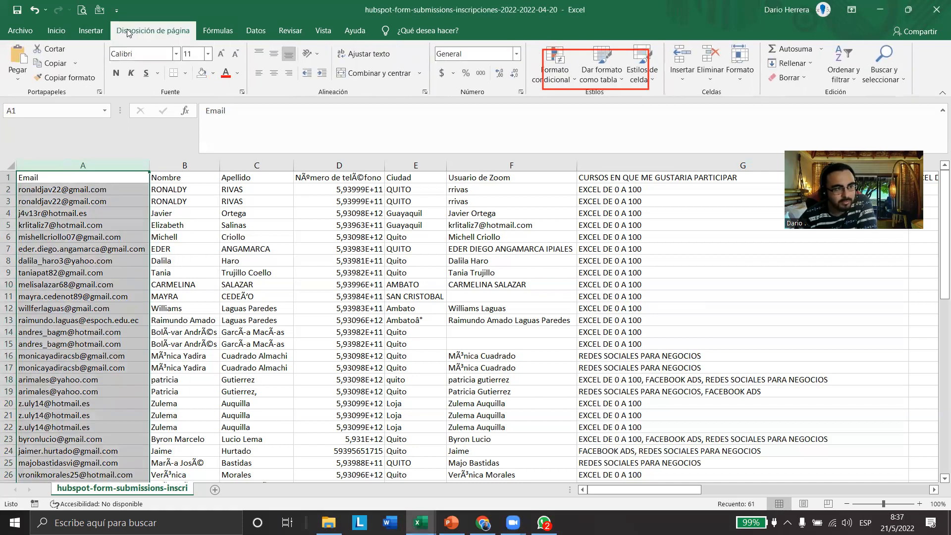
left_click(59, 31)
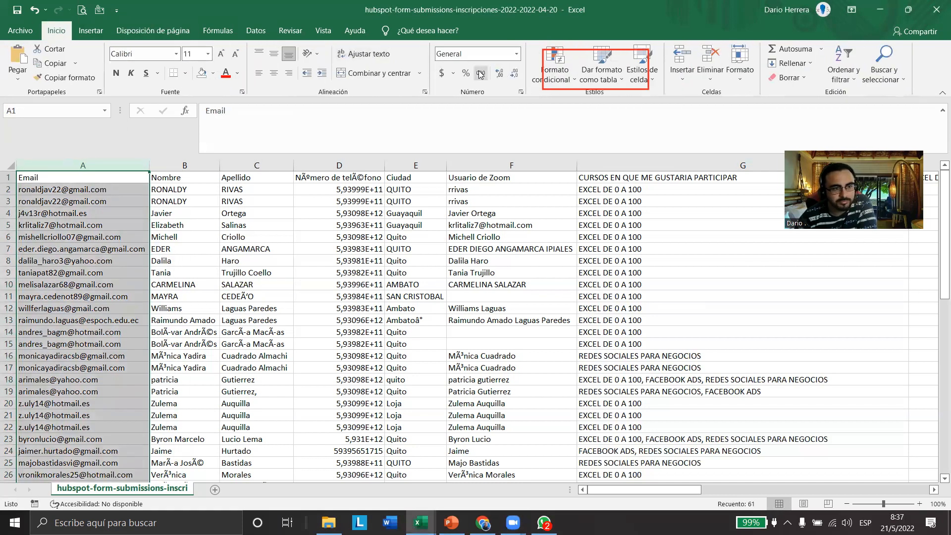
left_click(555, 67)
mouse_move(582, 102)
left_click(783, 267)
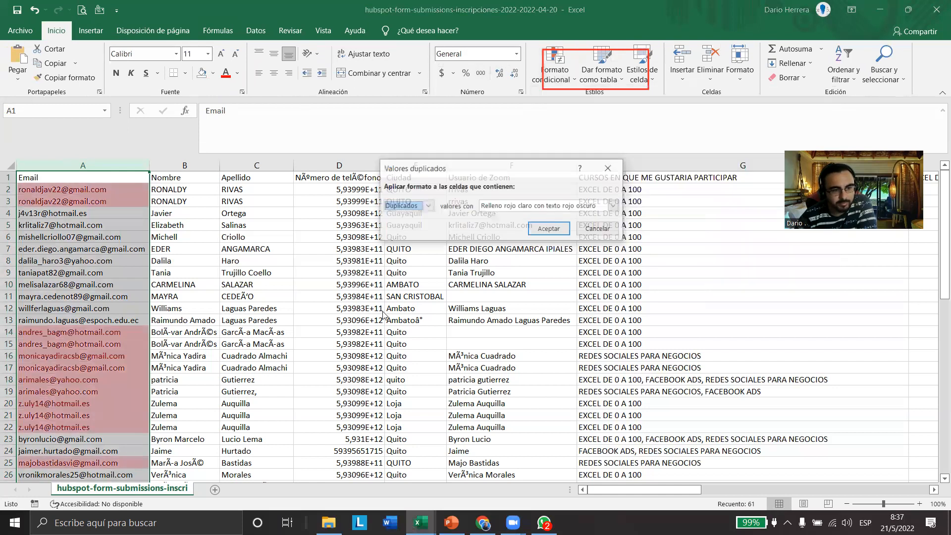
left_click(549, 229)
left_click(256, 296)
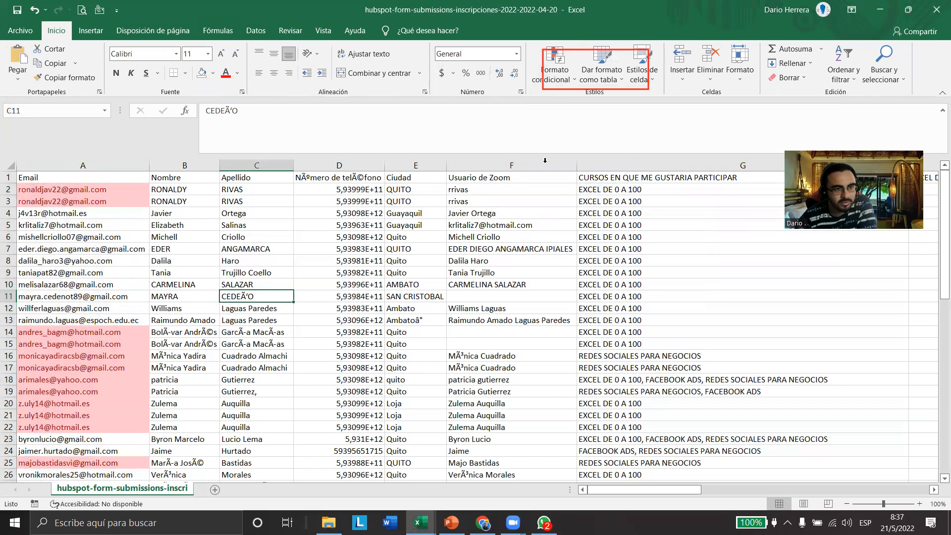
Start Quitar duplicados on the data table and exclude the Nombre, Apellido, phone number and Ciudad columns from the comparison
left_click(255, 30)
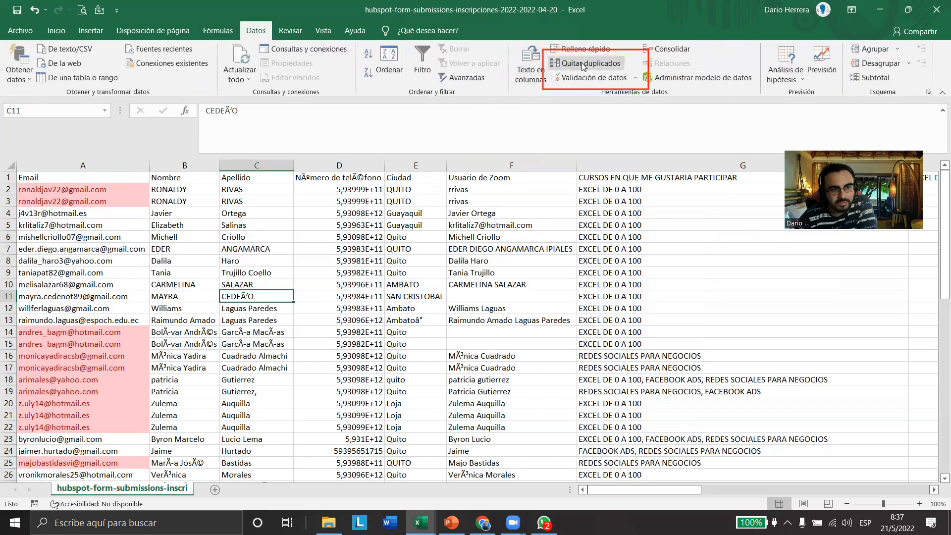
left_click(589, 63)
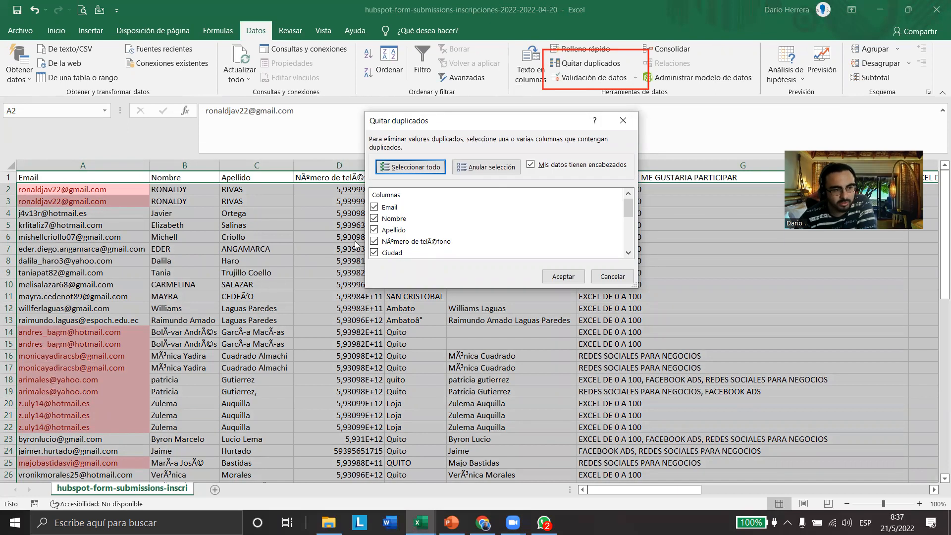
left_click(375, 219)
left_click(375, 230)
left_click(375, 242)
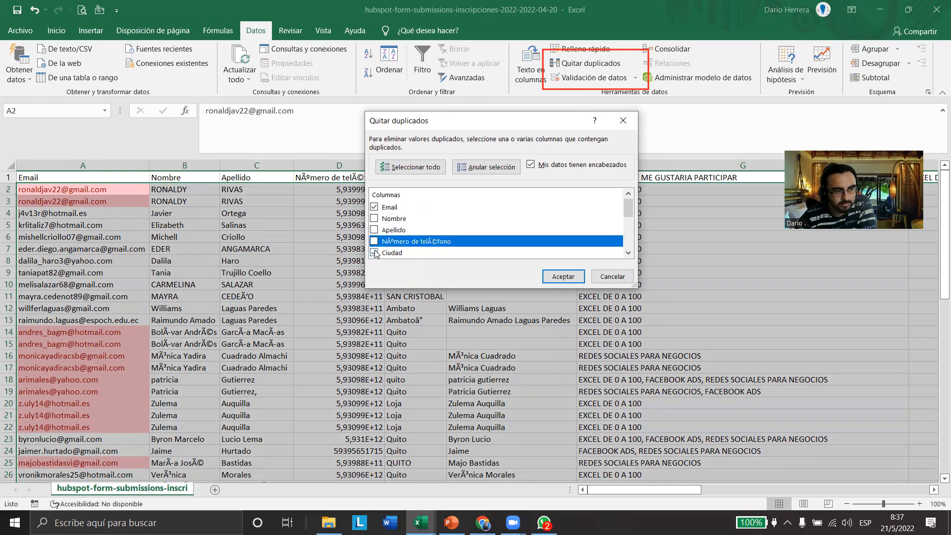
left_click(415, 253)
Exclude the columns from Usuario de Zoom through Cargar comprobante from the duplicate comparison
left_click_drag(628, 210, 630, 226)
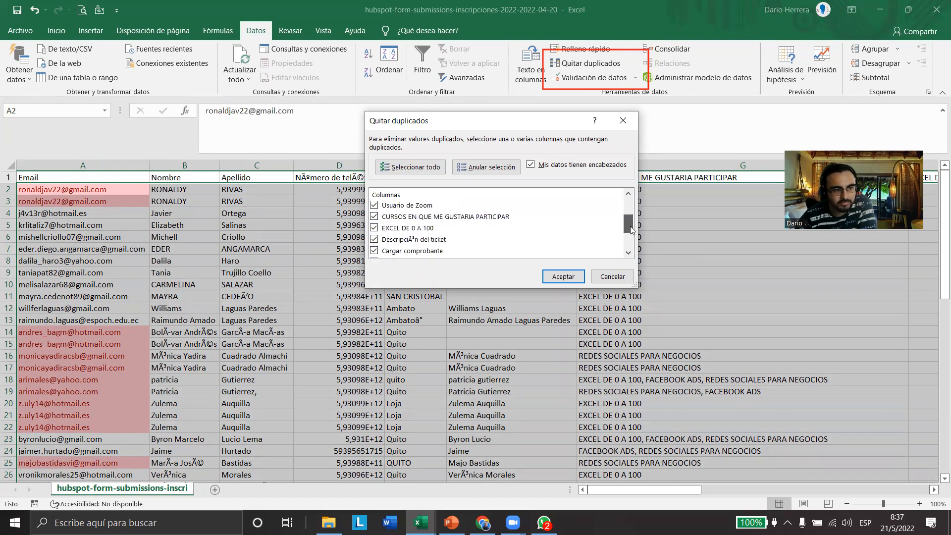
left_click(374, 203)
left_click(374, 213)
left_click(374, 224)
left_click(375, 236)
left_click(374, 247)
Exclude Conversion Date, Conversion Page, Conversion Title, mobilephone and 0-2/curso, leaving only Email as the duplicate criterion
scroll(375, 254, "down", 2)
left_click(374, 207)
left_click(374, 218)
left_click(374, 229)
left_click(374, 242)
left_click(374, 253)
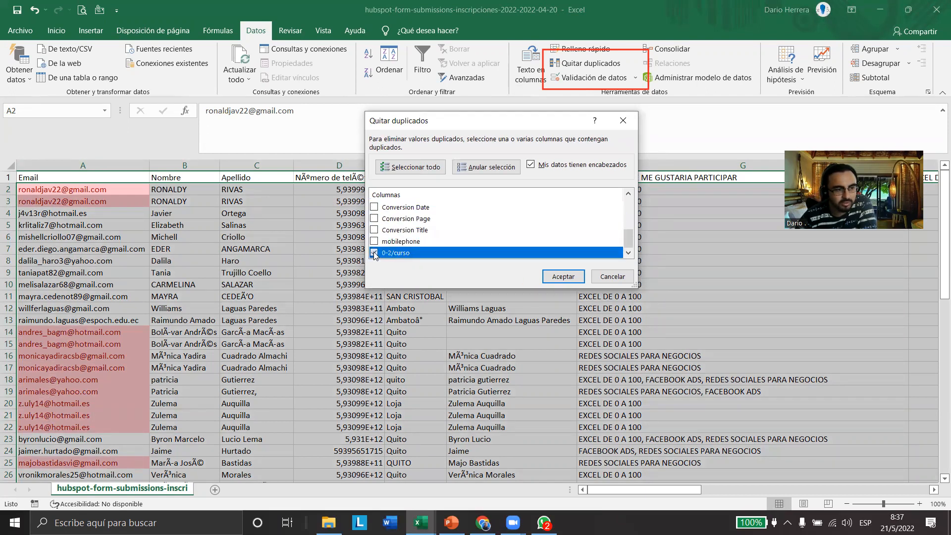
scroll(383, 253, "up", 1)
scroll(384, 254, "up", 3)
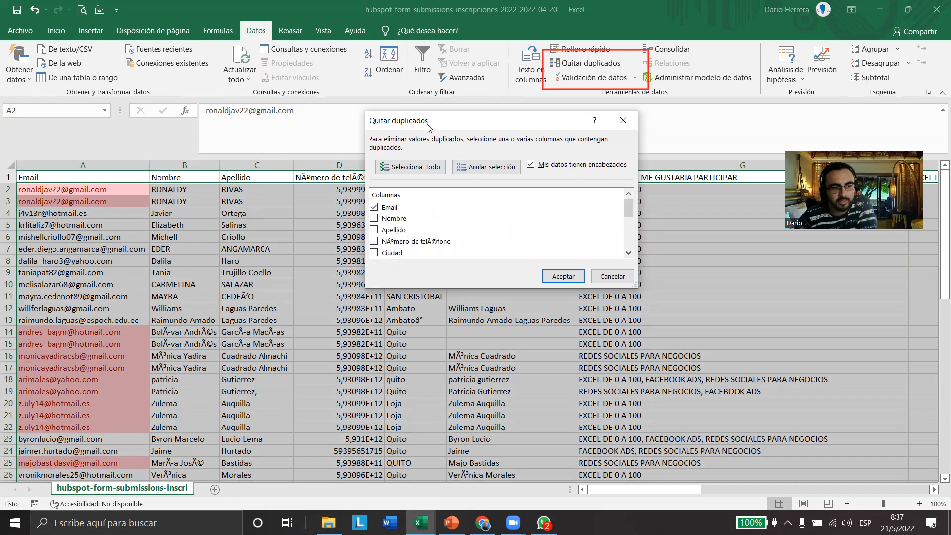
left_click_drag(428, 122, 390, 192)
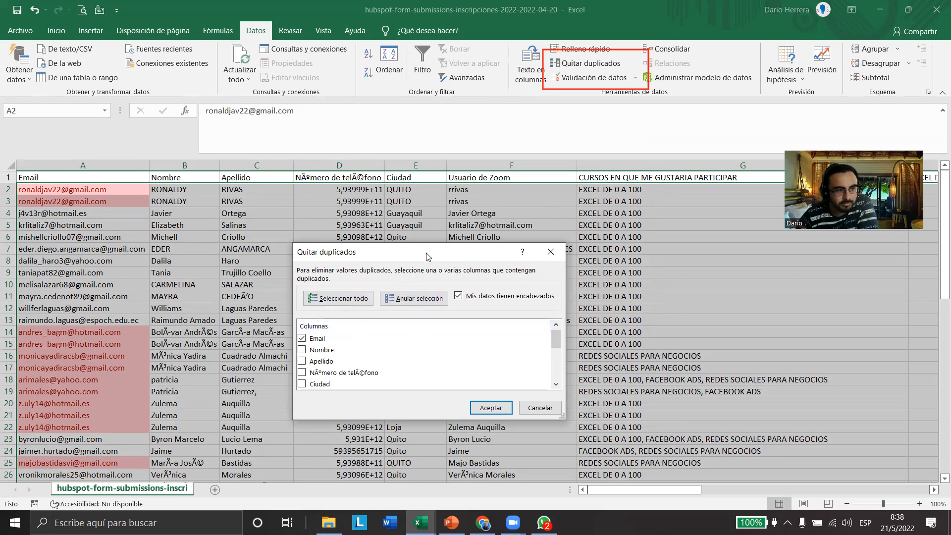
left_click_drag(426, 260, 444, 226)
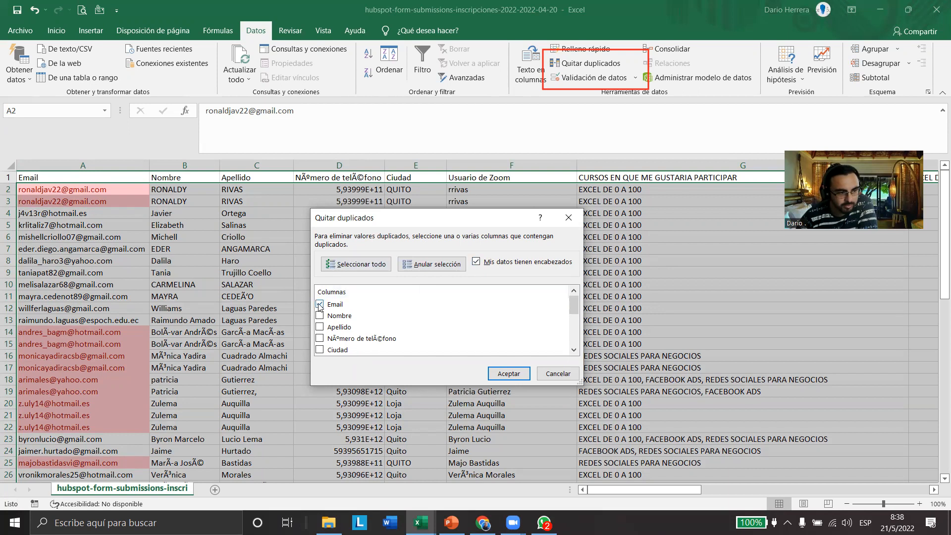
Remove the rows with repeated Email values from the table and review the remaining records
left_click(499, 375)
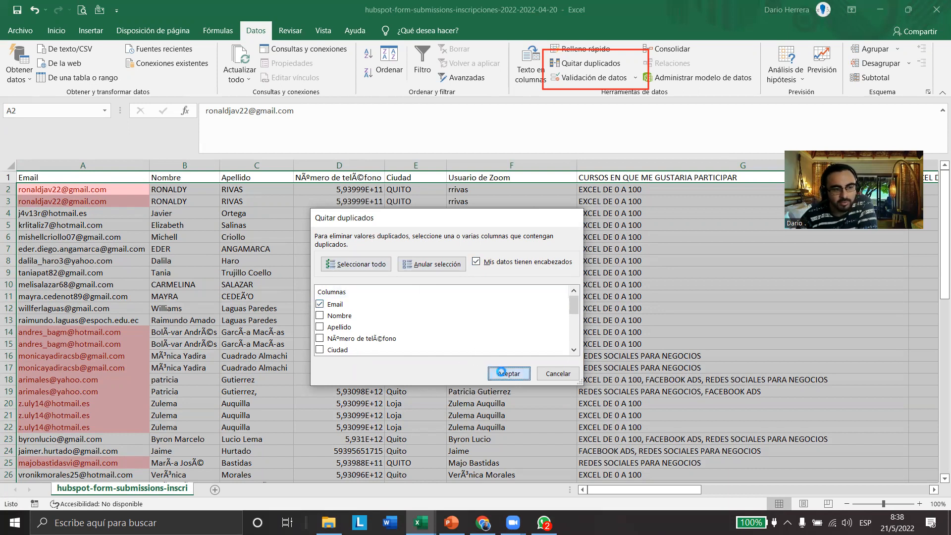
left_click(478, 295)
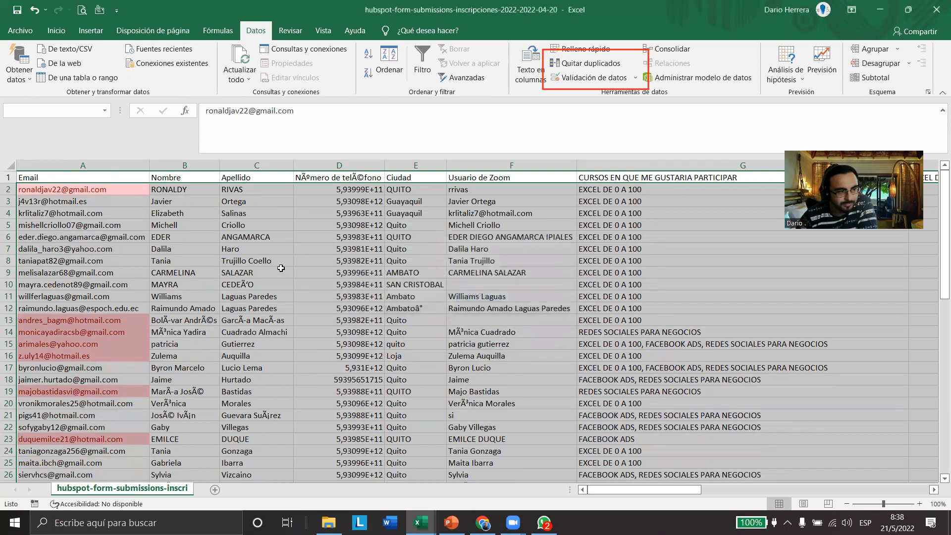
left_click(256, 296)
left_click(162, 263)
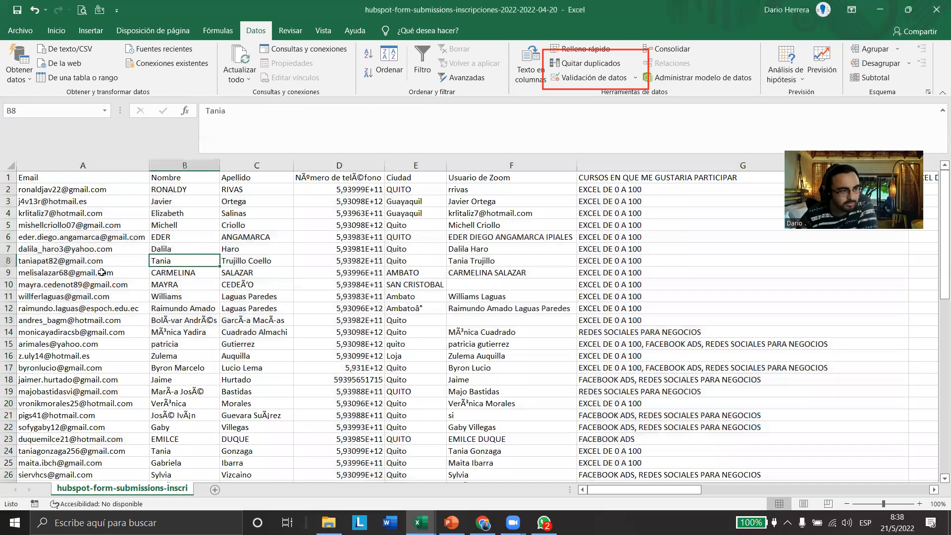
scroll(102, 276, "down", 4)
scroll(99, 279, "down", 5)
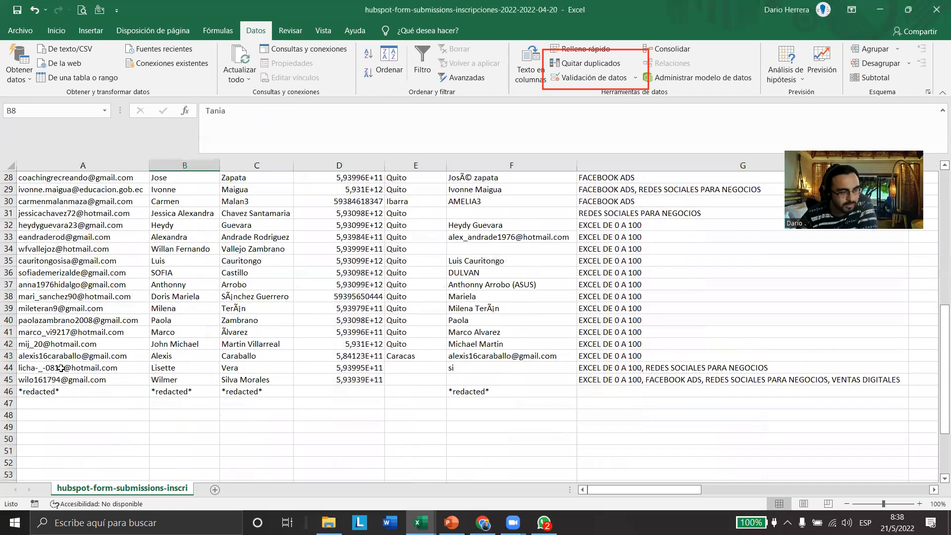
scroll(61, 368, "up", 9)
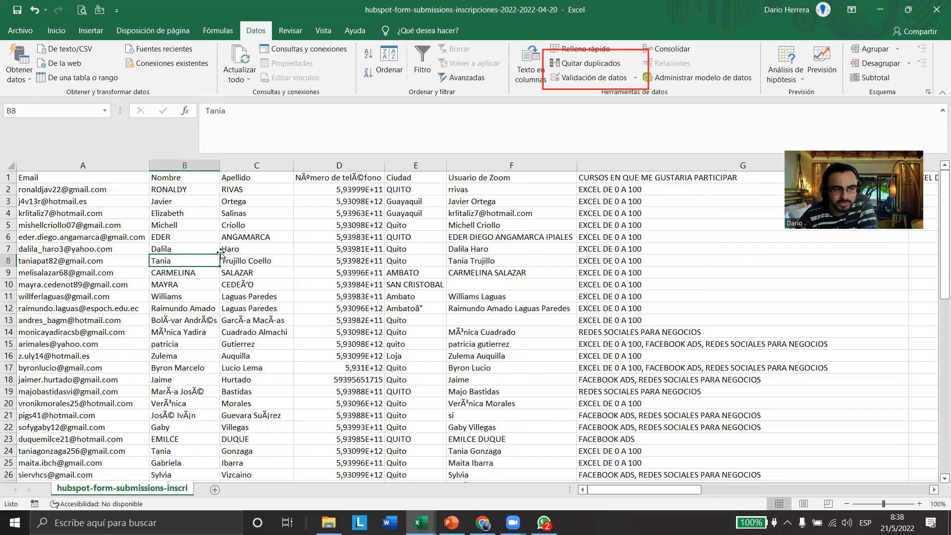
left_click_drag(81, 196, 495, 201)
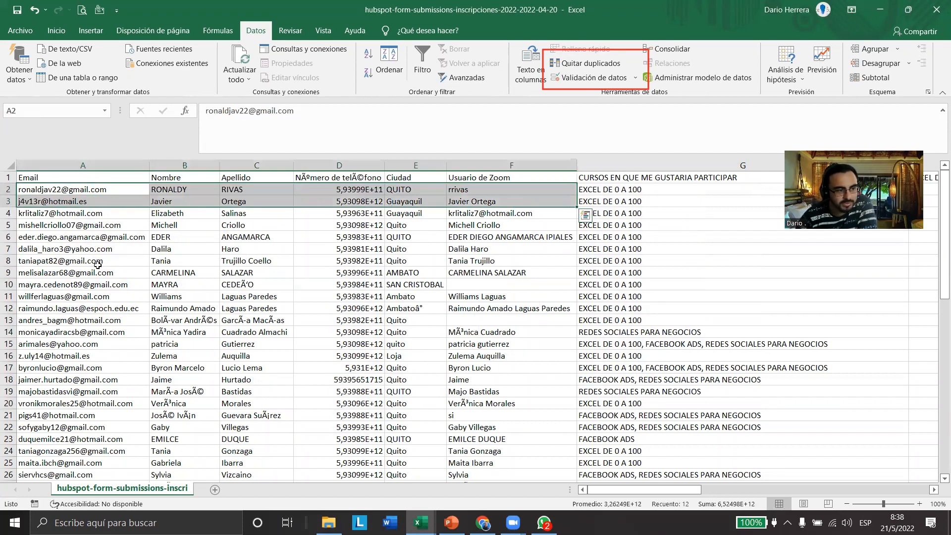
left_click_drag(100, 194, 69, 386)
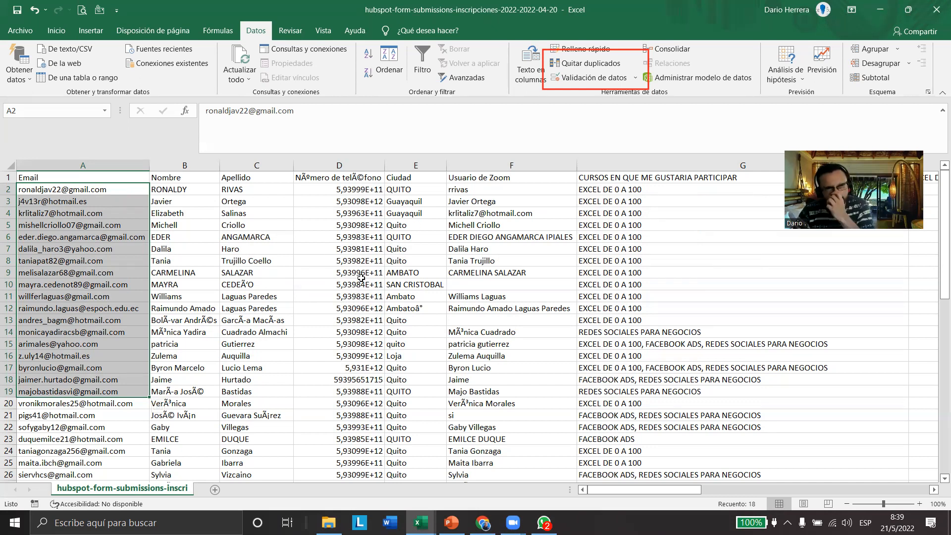
left_click(589, 63)
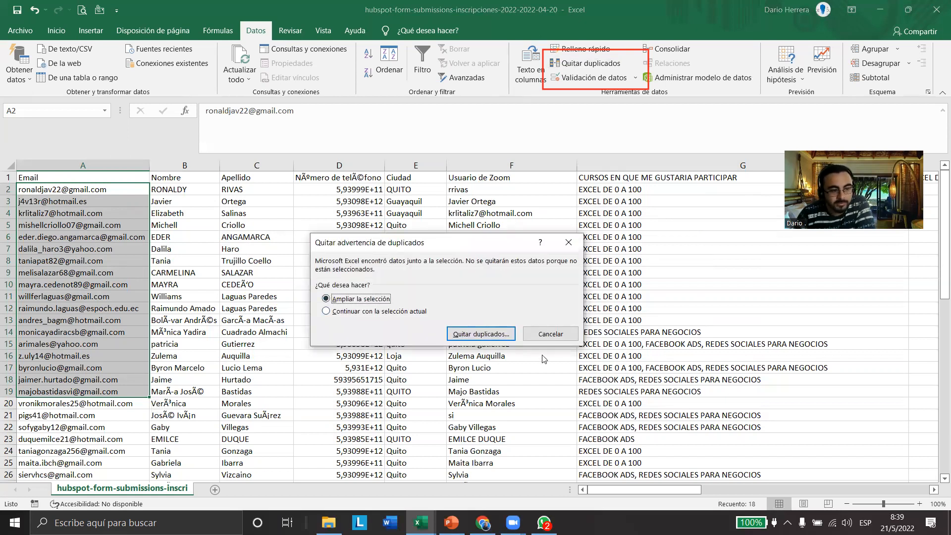
left_click(551, 334)
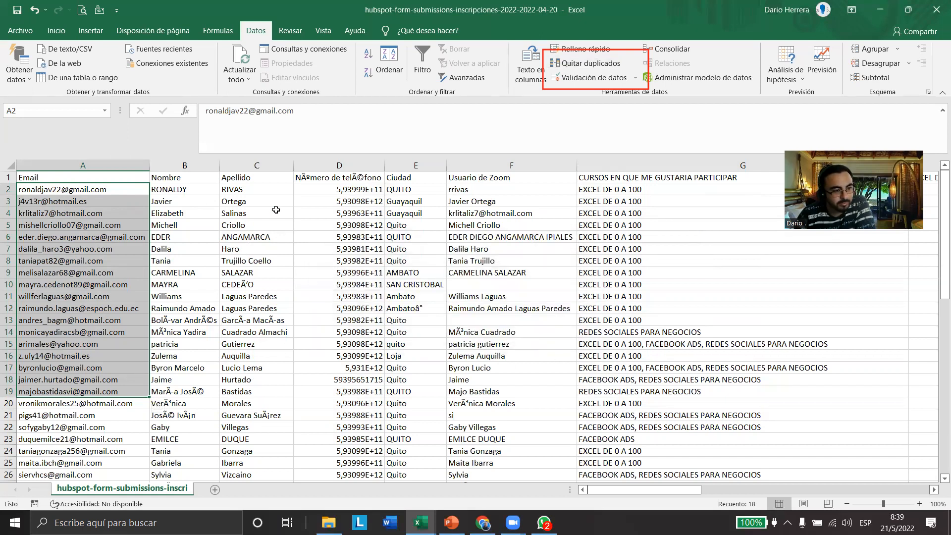
Start Quitar duplicados on the Ciudad cells E3:E15 and choose Continuar con la selección actual
left_click_drag(415, 203, 412, 344)
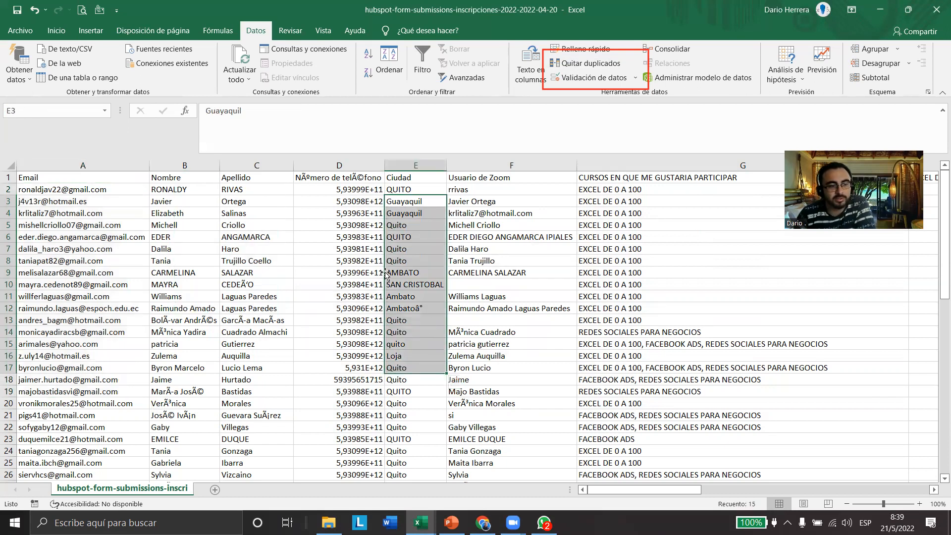
left_click_drag(419, 205, 416, 347)
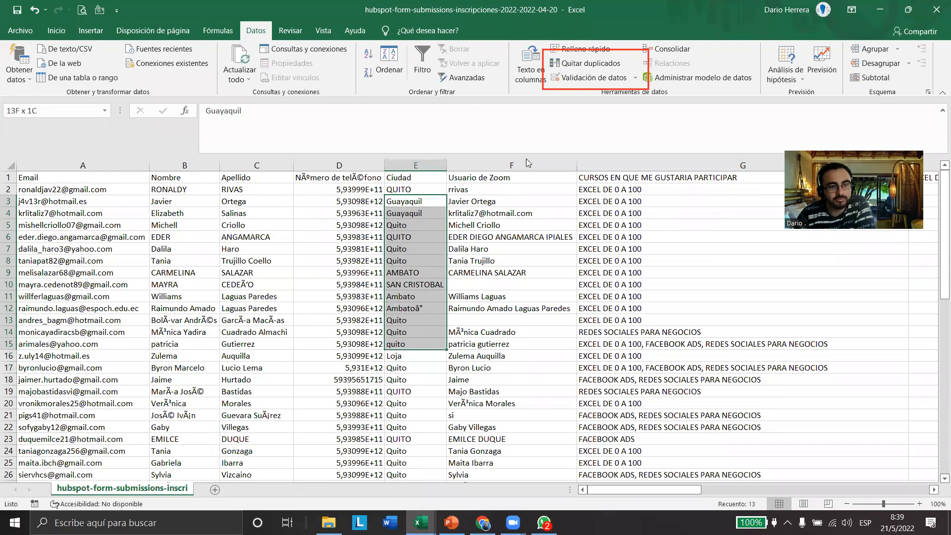
left_click(587, 64)
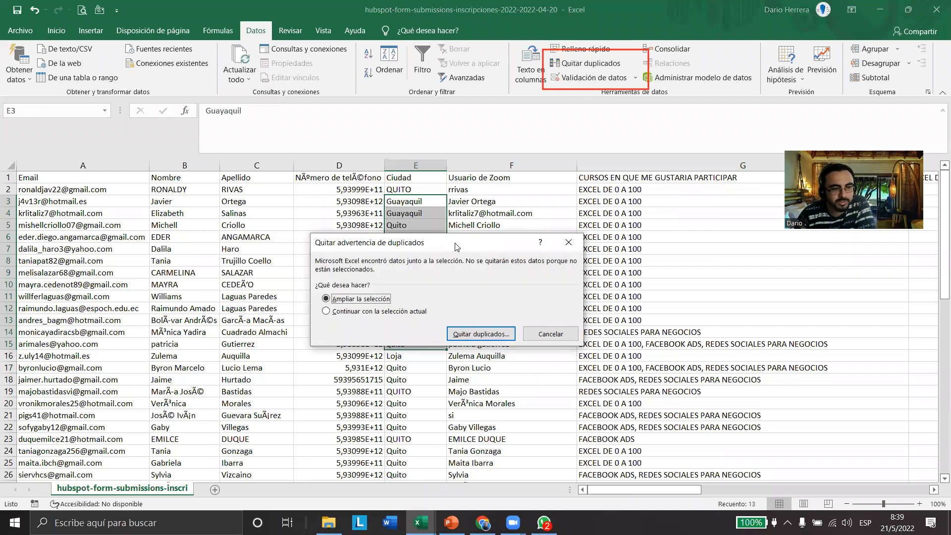
left_click_drag(457, 246, 519, 195)
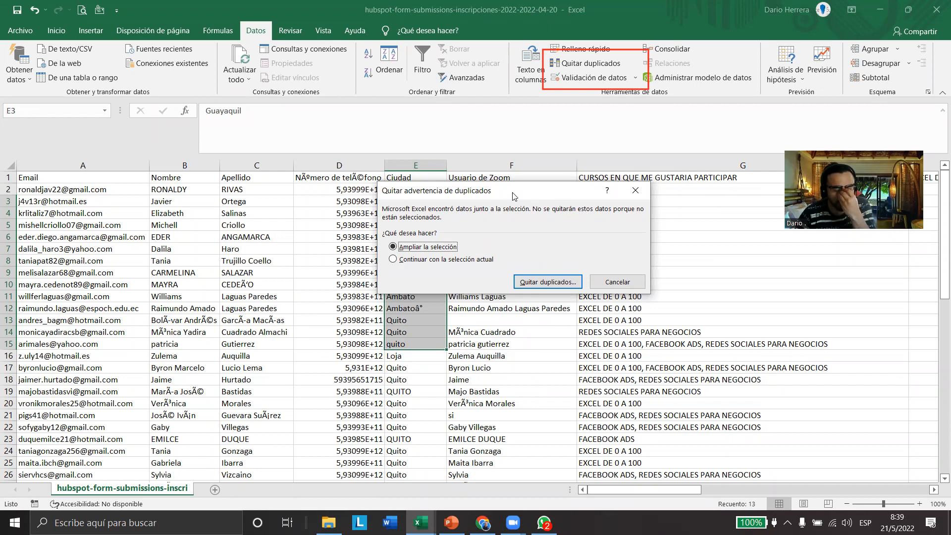
left_click(459, 260)
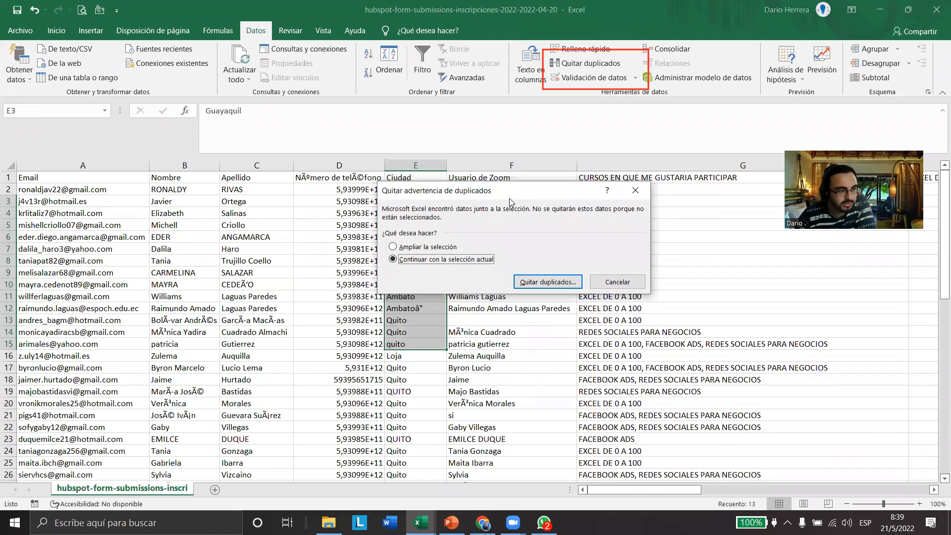
left_click_drag(511, 199, 232, 210)
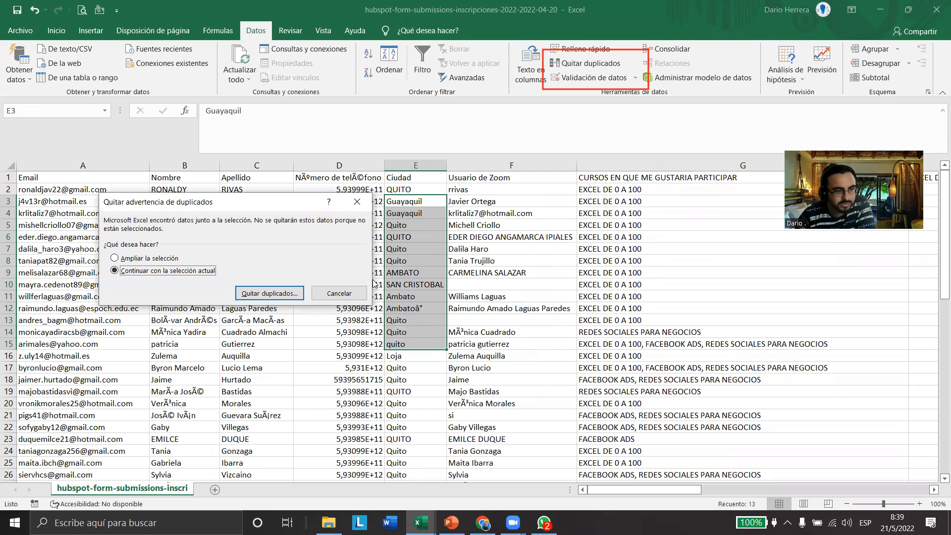
left_click(123, 261)
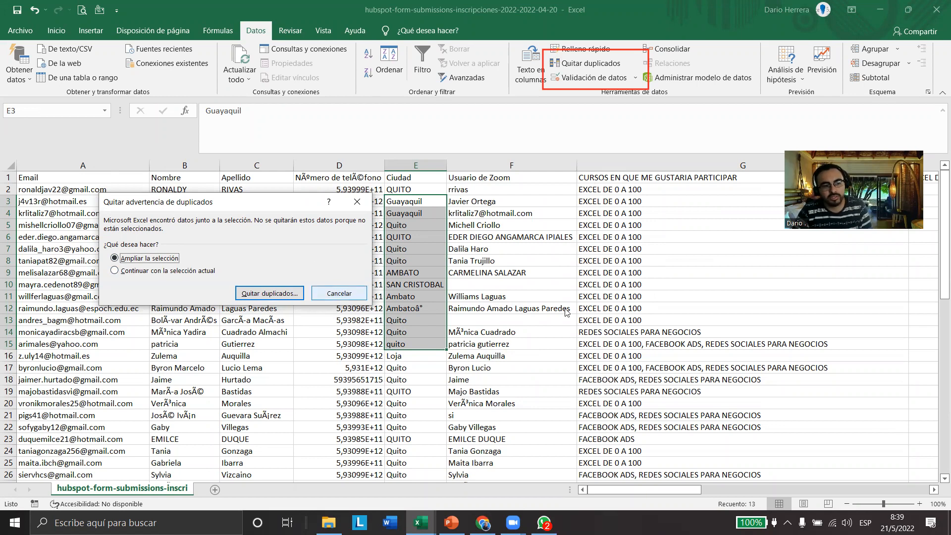
left_click(173, 271)
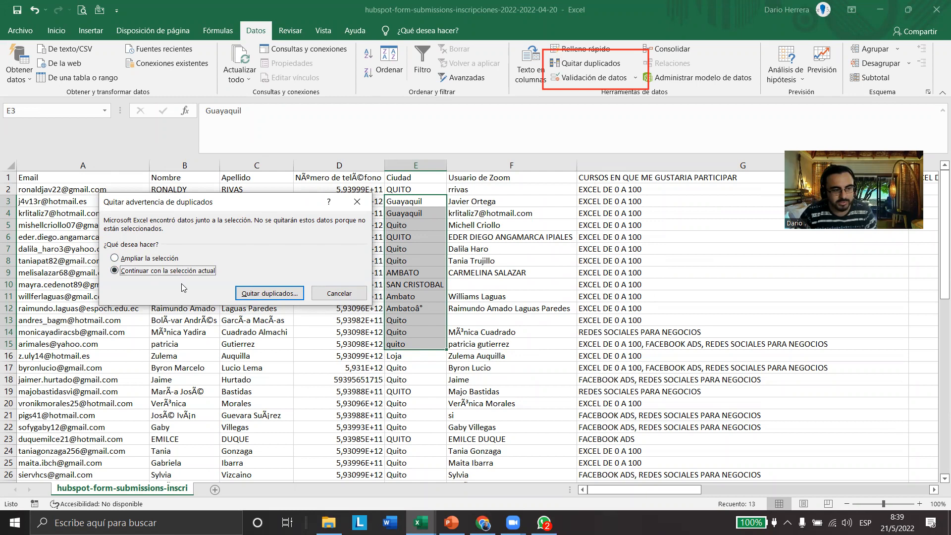
Remove the duplicate city values within the selected Ciudad cells only
left_click(252, 294)
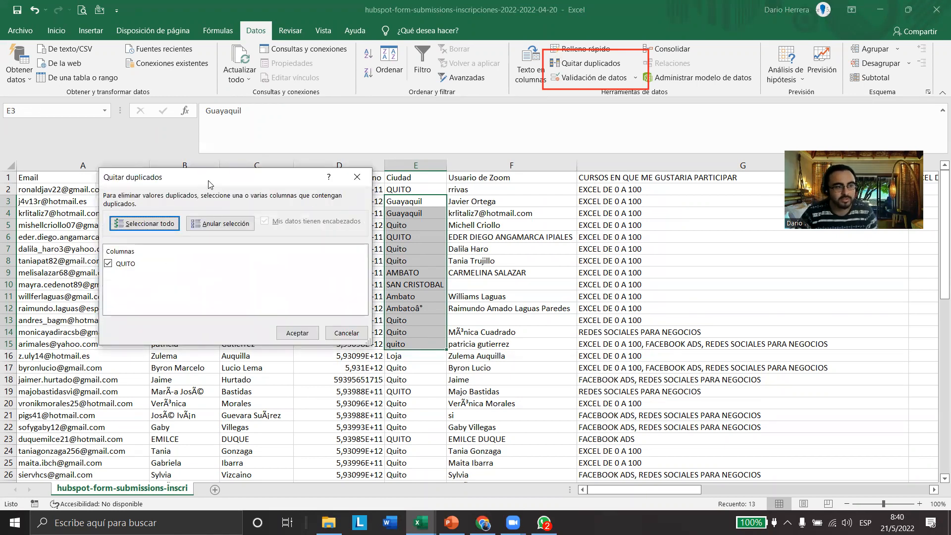
left_click_drag(208, 182, 210, 130)
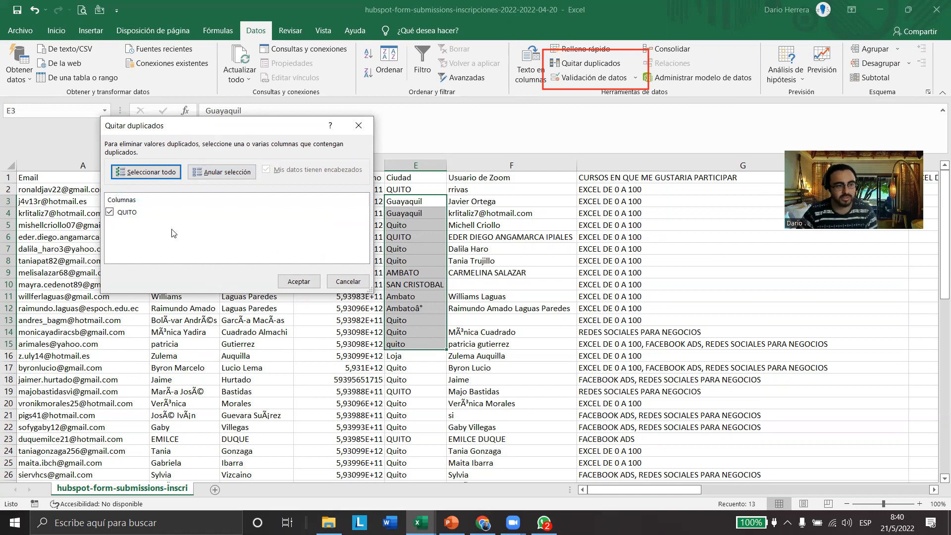
left_click(297, 282)
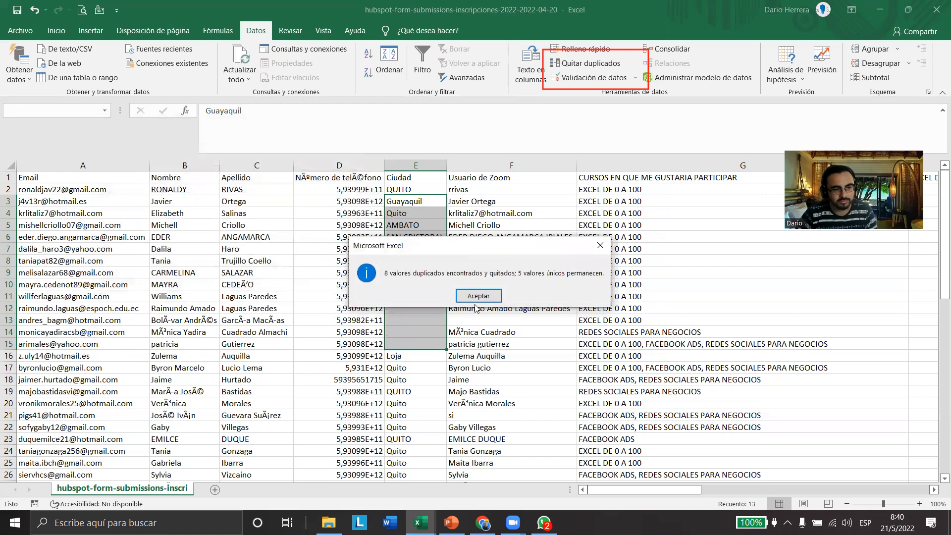
left_click(478, 296)
Examine how cells E3:E15 line up with the neighbouring columns and undo the duplicate removal in Ciudad
left_click(417, 262)
left_click_drag(418, 262, 415, 344)
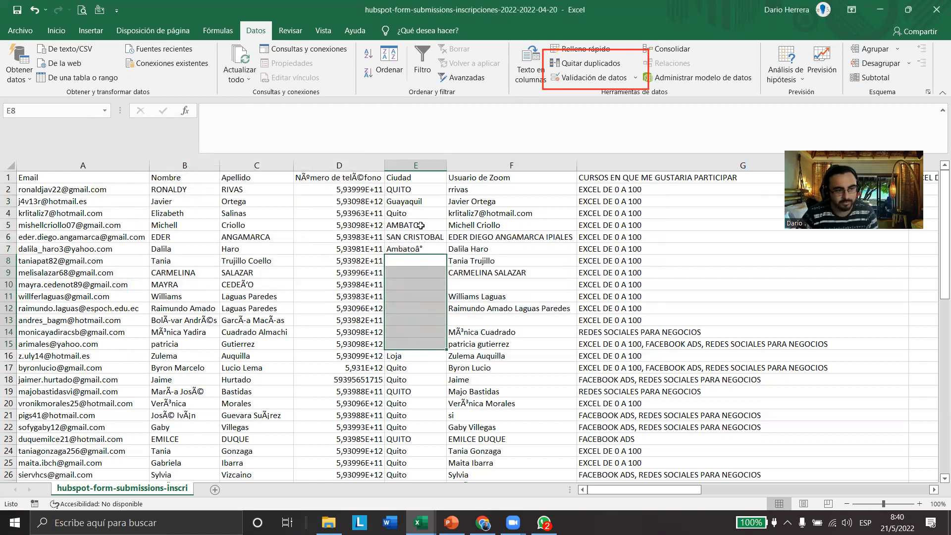
left_click_drag(419, 214, 419, 250)
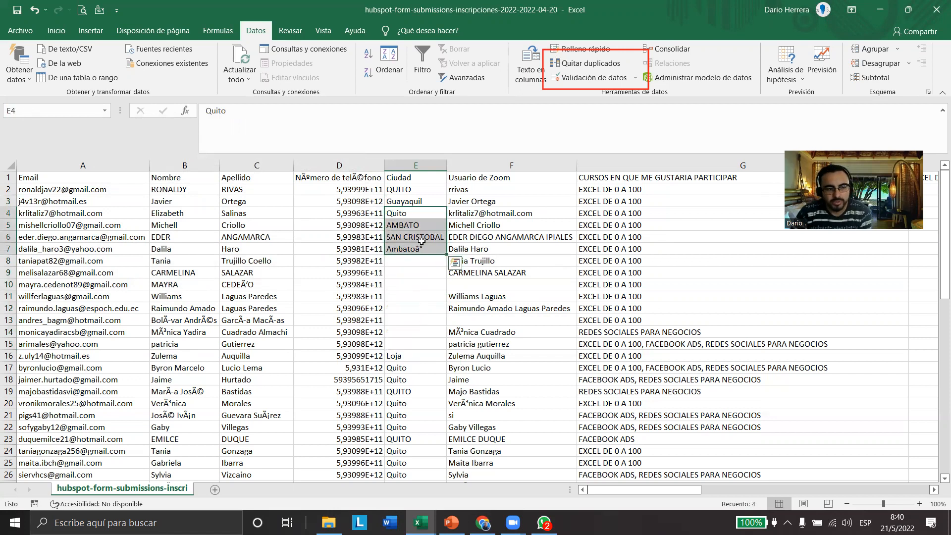
left_click_drag(424, 202, 427, 346)
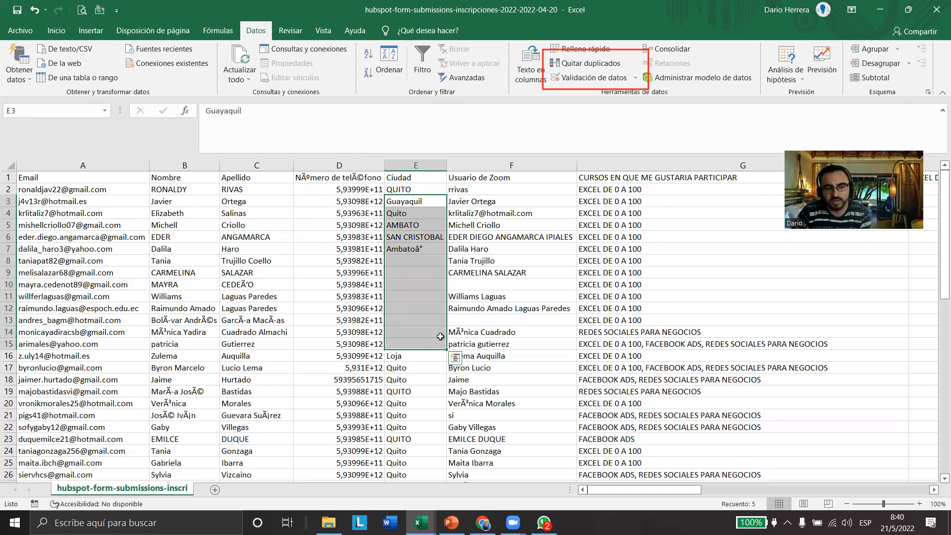
left_click_drag(431, 261, 590, 262)
left_click_drag(352, 264, 545, 345)
left_click_drag(418, 202, 419, 347)
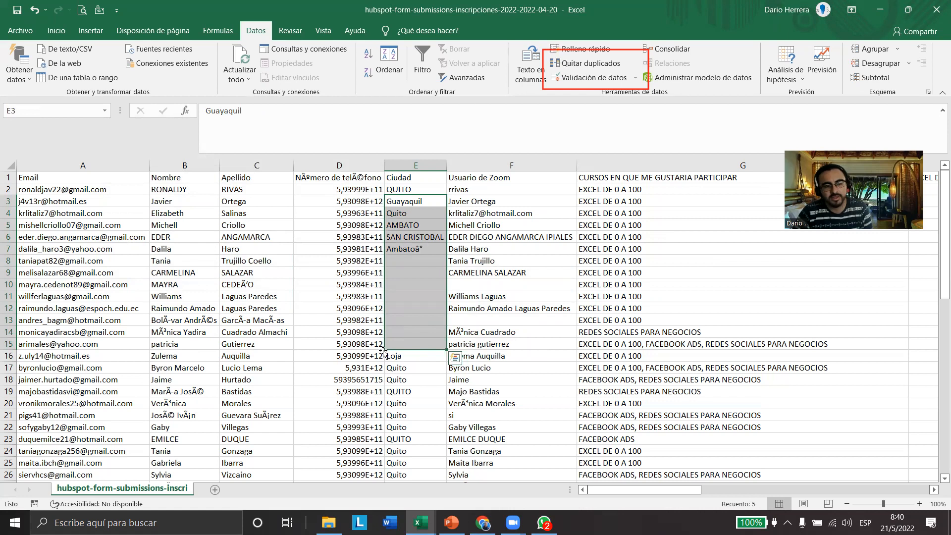
key("ctrl+z")
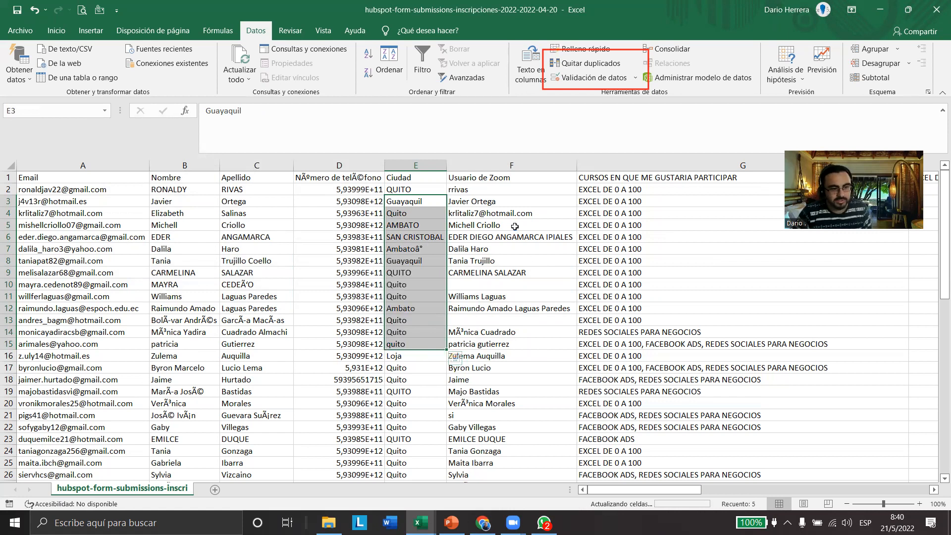
Start Quitar duplicados from the Ciudad cells E4:E15 with Ampliar la selección to include the whole table
left_click_drag(425, 212, 416, 343)
left_click(587, 63)
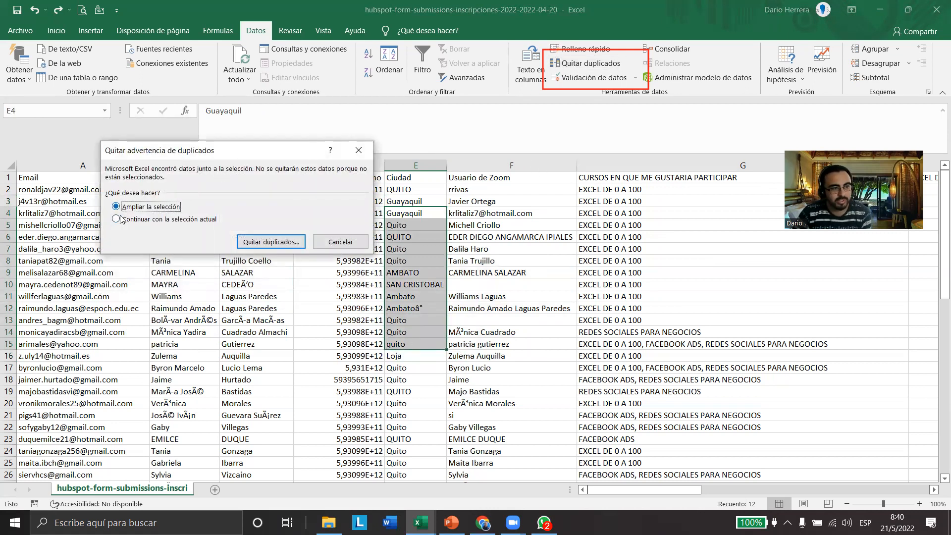
left_click(263, 242)
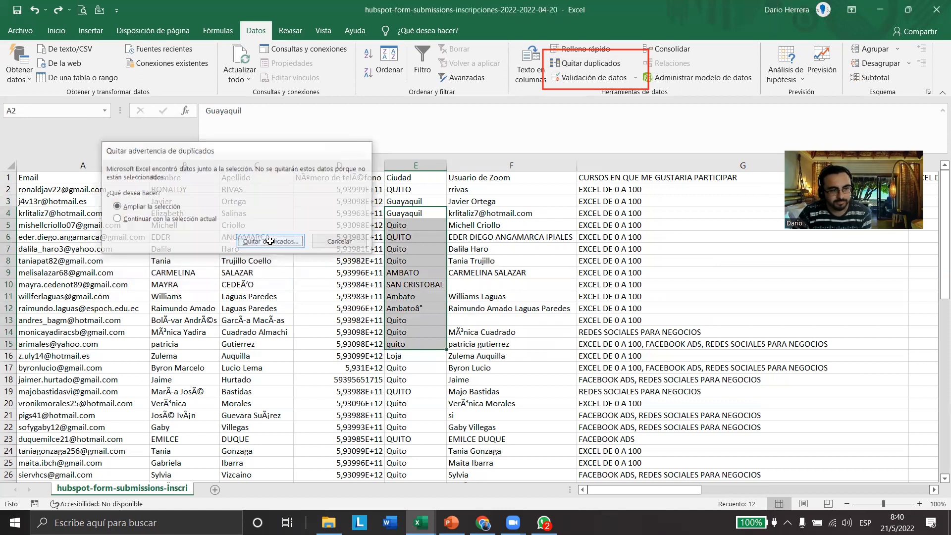
left_click_drag(274, 127, 443, 207)
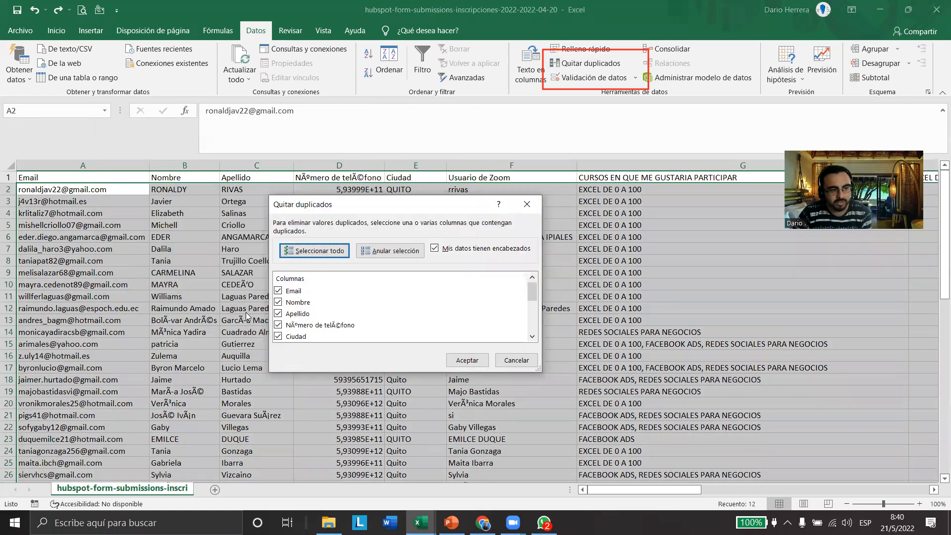
left_click_drag(529, 306, 535, 285)
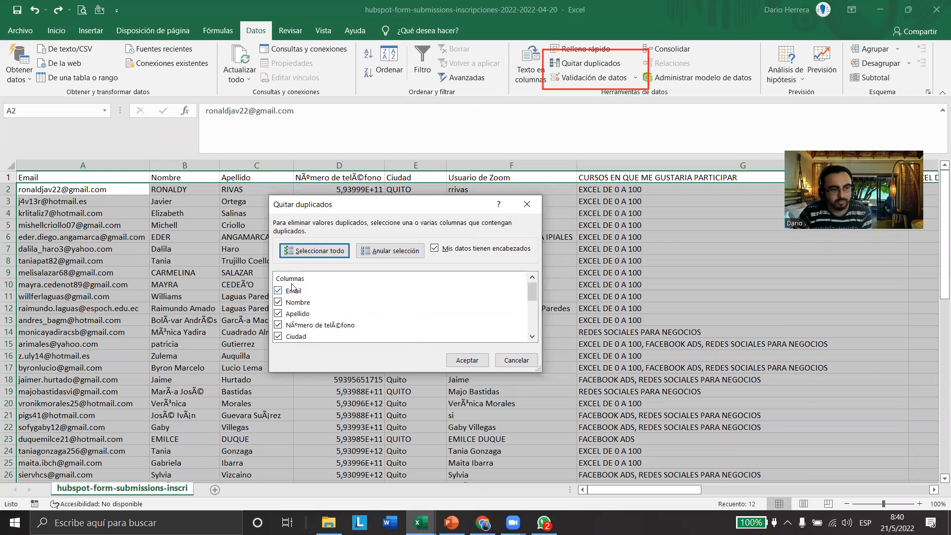
Remove the rows duplicated by Apellido, using it as the only comparison column, and inspect the Apellido column
left_click(390, 251)
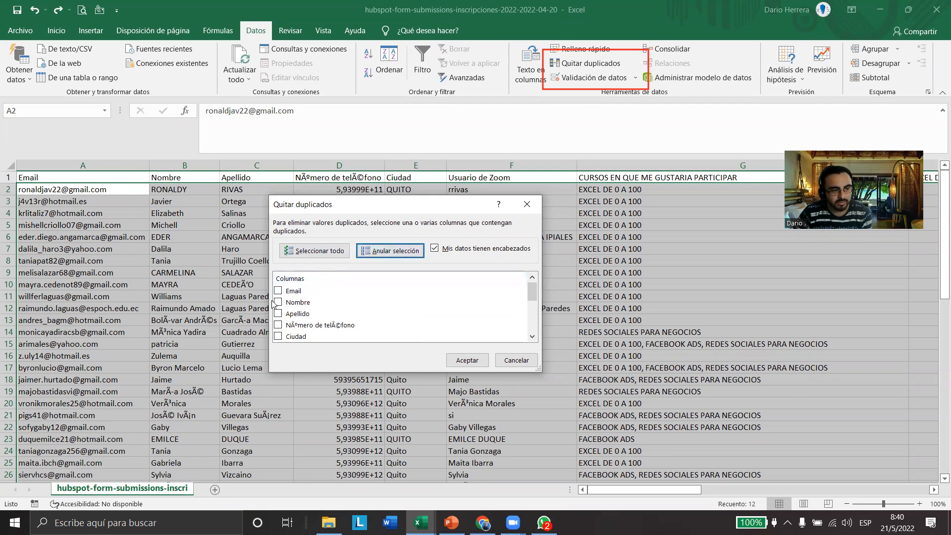
left_click(279, 314)
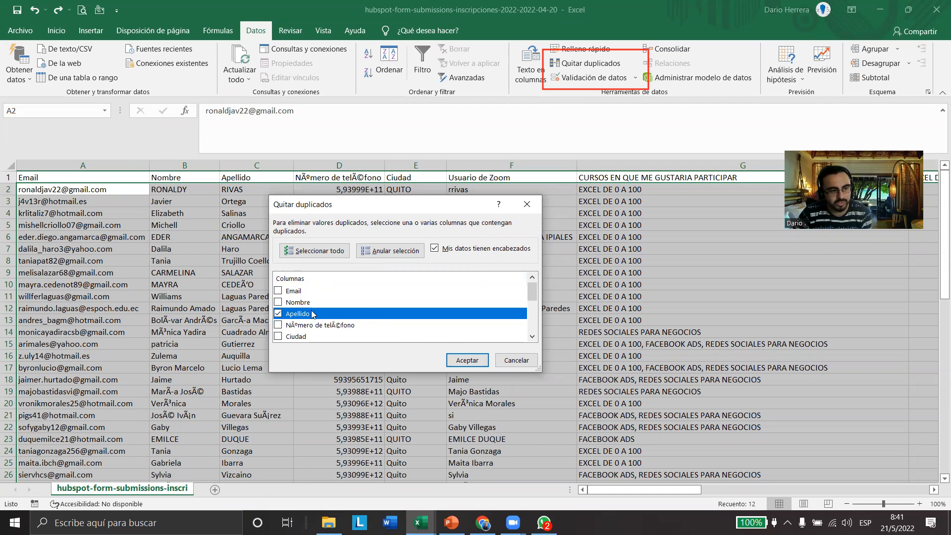
left_click(467, 360)
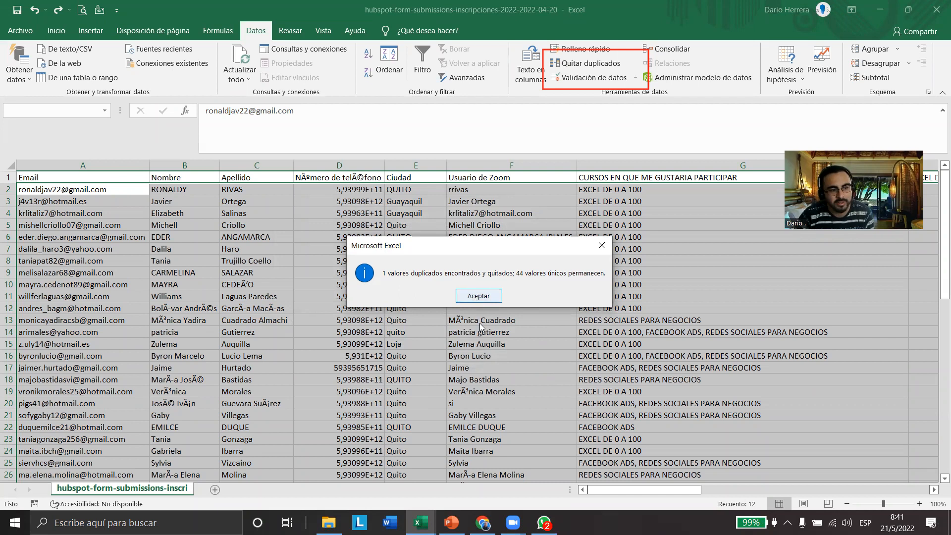
left_click(474, 297)
left_click(296, 353)
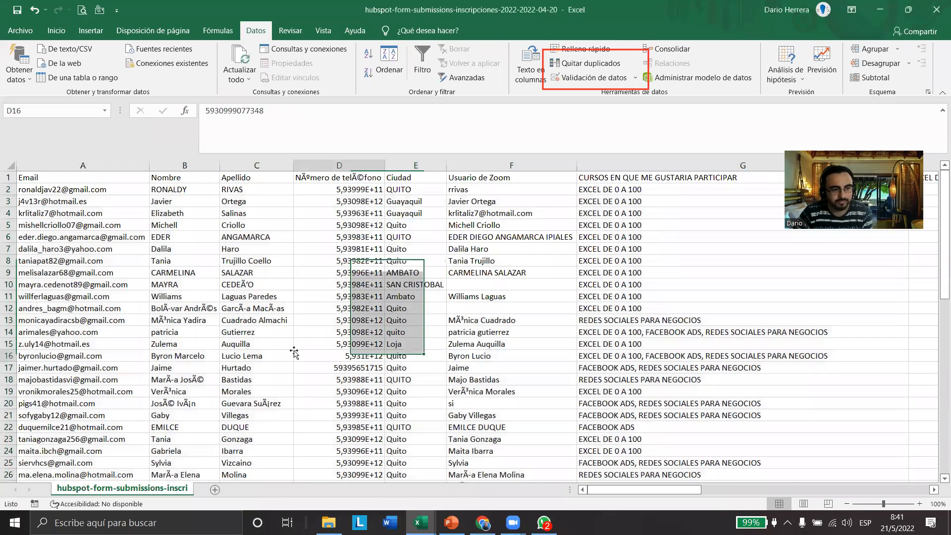
left_click(263, 166)
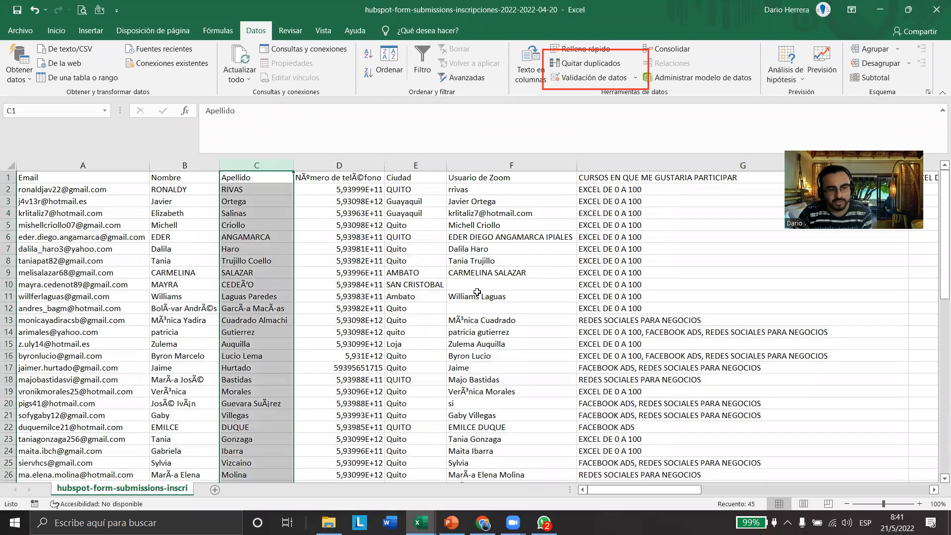
left_click(456, 286)
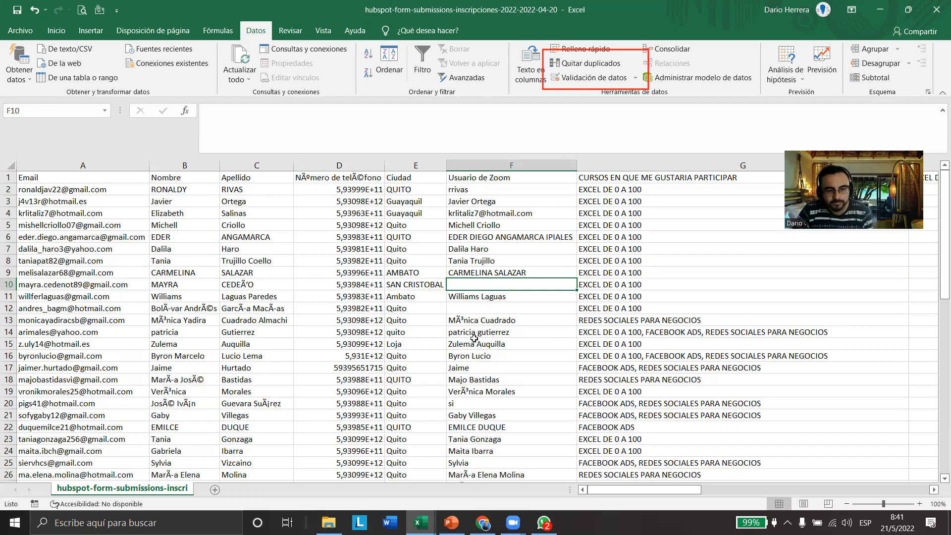
Select cell E16 in the Ciudad column and view the description of the Validación de datos command
left_click(411, 360)
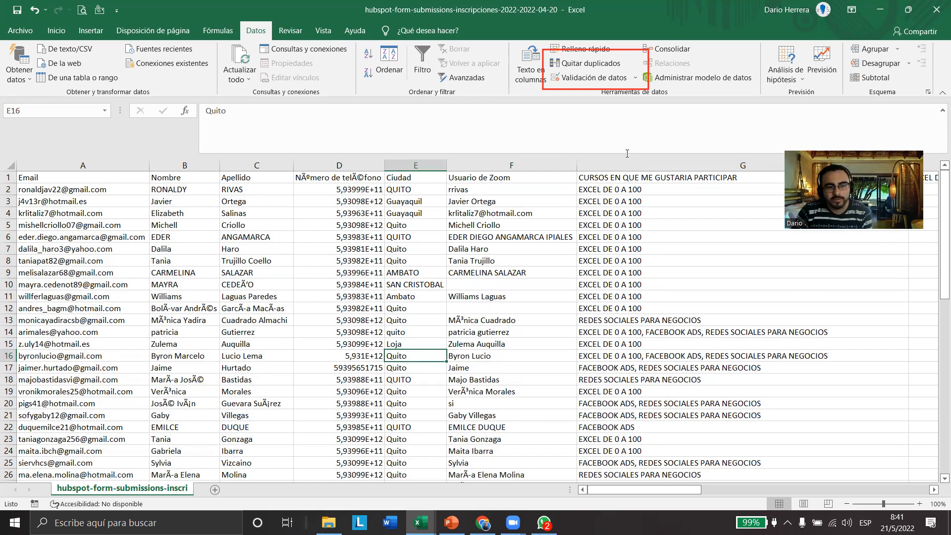
left_click(603, 77)
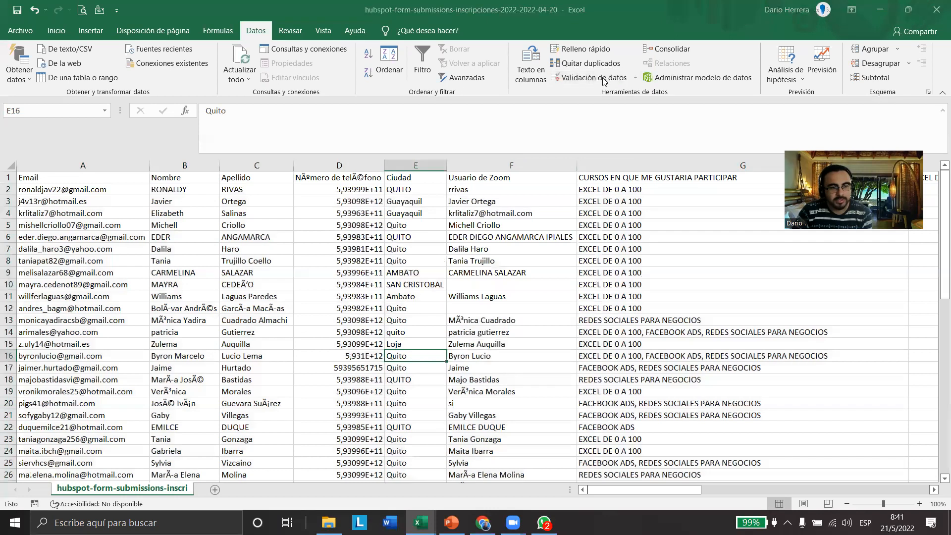
left_click(498, 363)
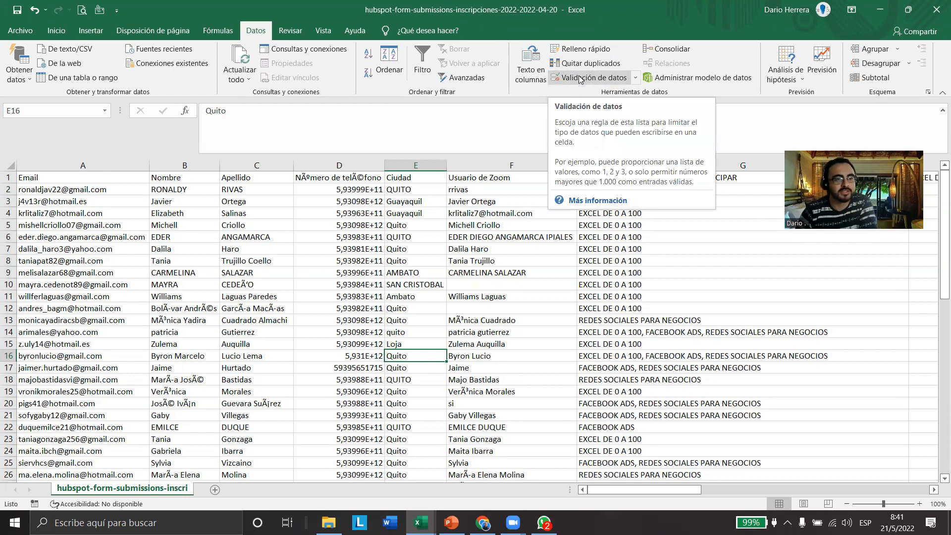
Run the spelling check on the HubSpot form export and close it without correcting any word
left_click(291, 32)
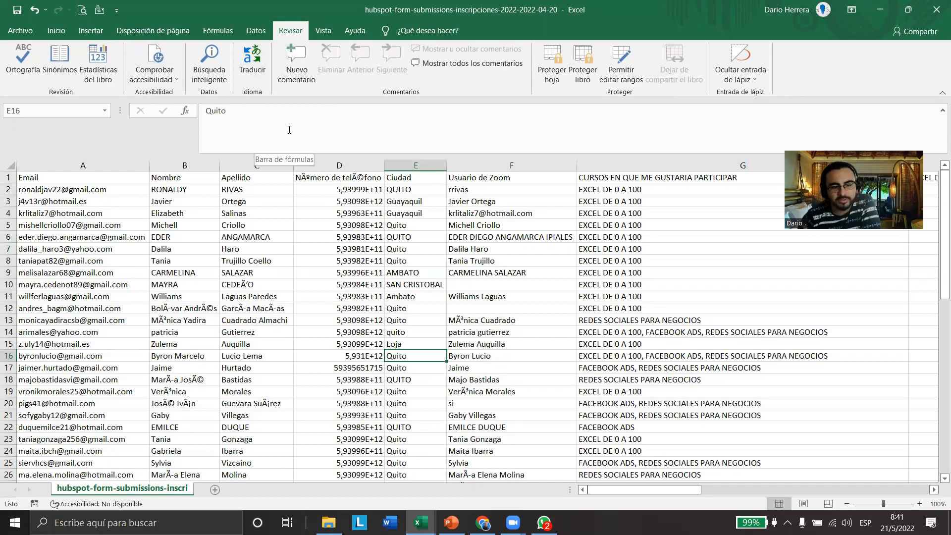
key("alt+Tab")
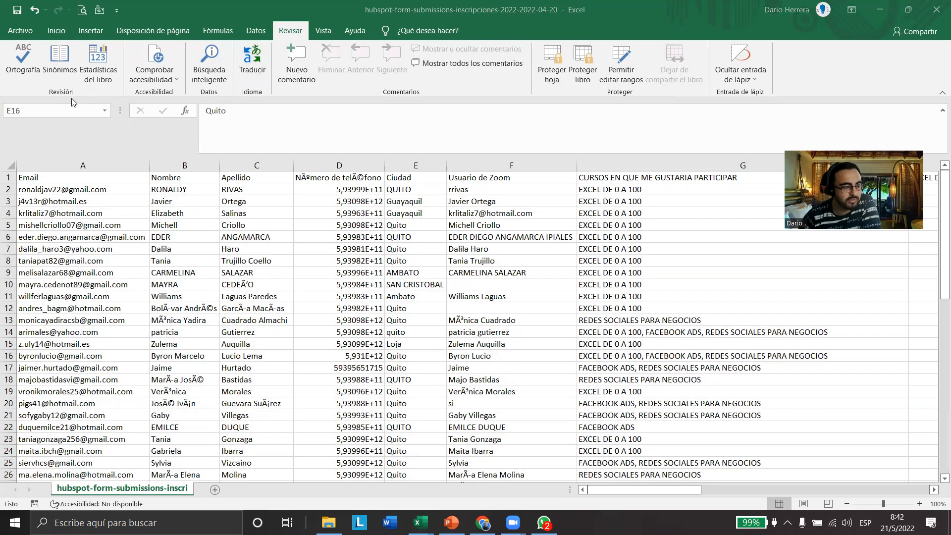
left_click(31, 64)
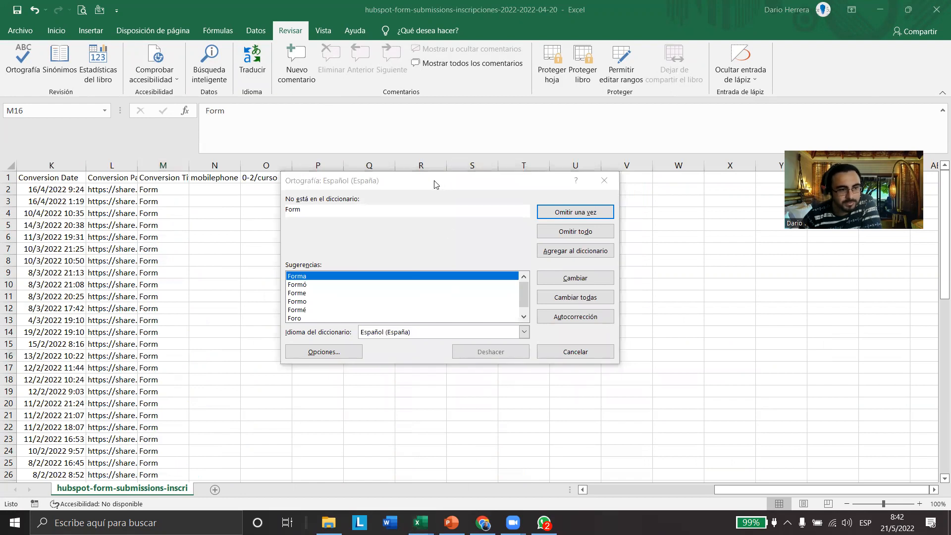
left_click_drag(435, 185, 377, 198)
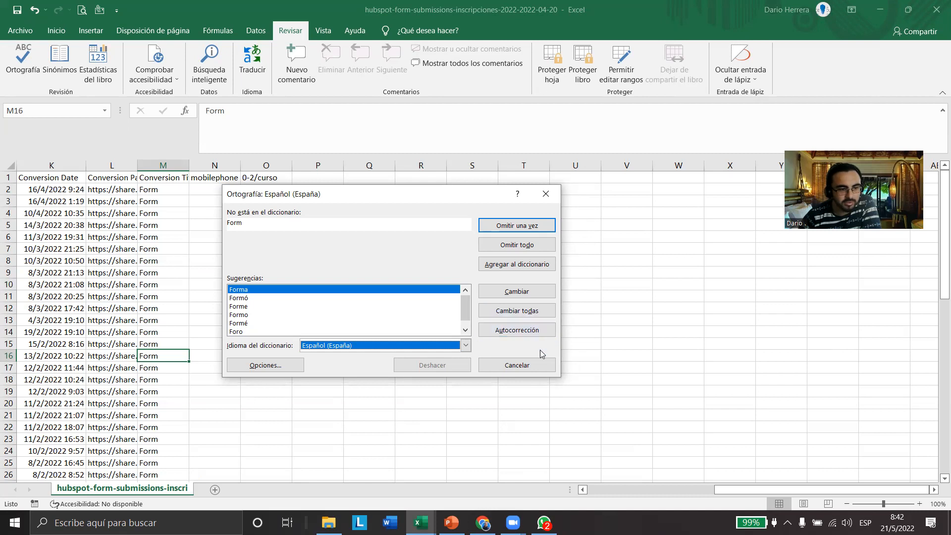
left_click(546, 195)
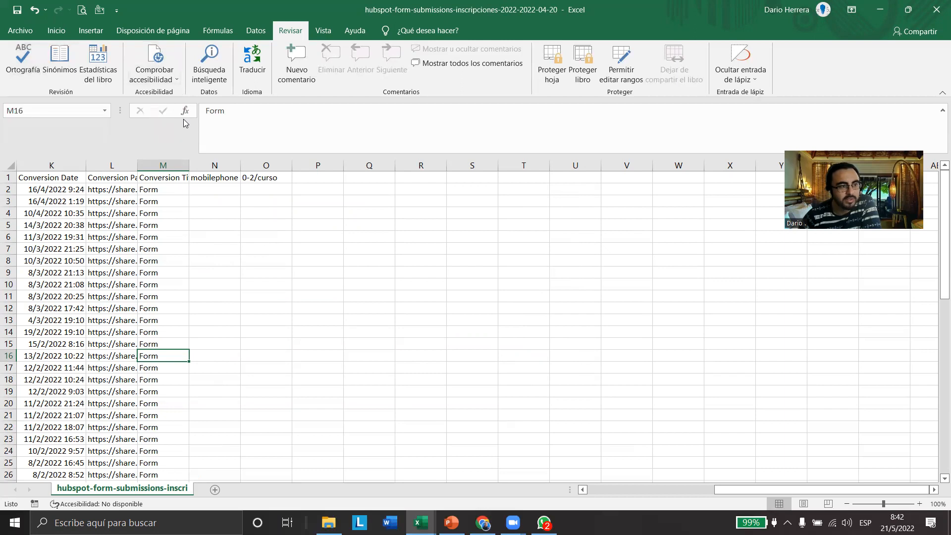
Review the workbook statistics of the HubSpot form export and close them
left_click(107, 62)
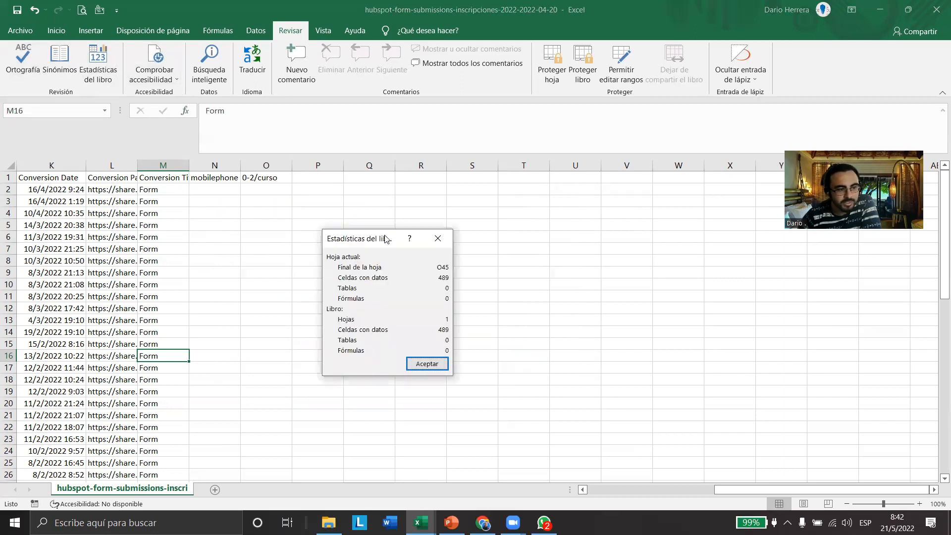
left_click_drag(386, 232, 431, 178)
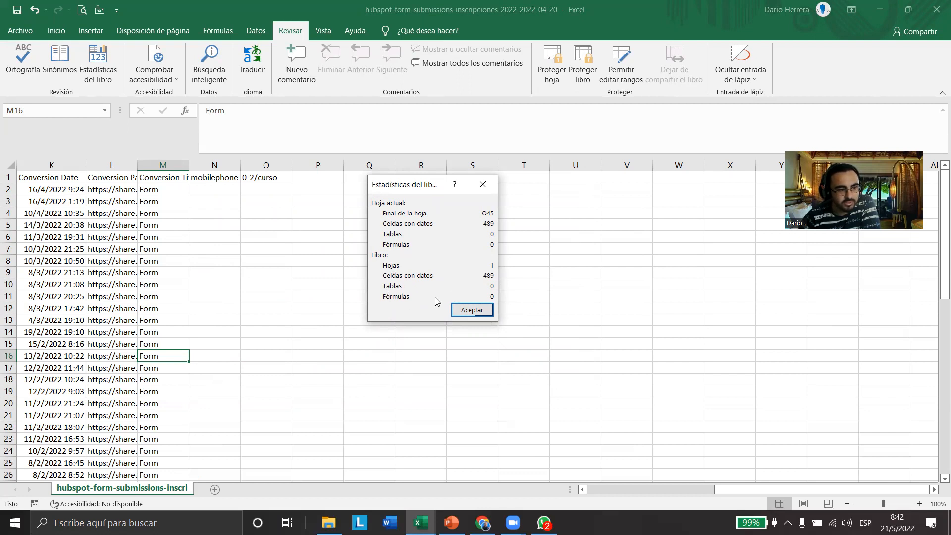
left_click(467, 312)
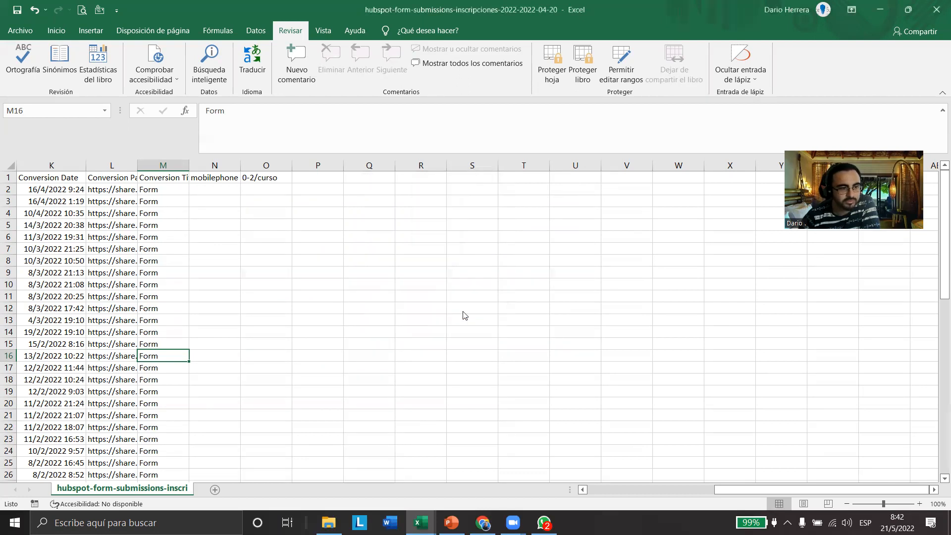
key("ctrl+u")
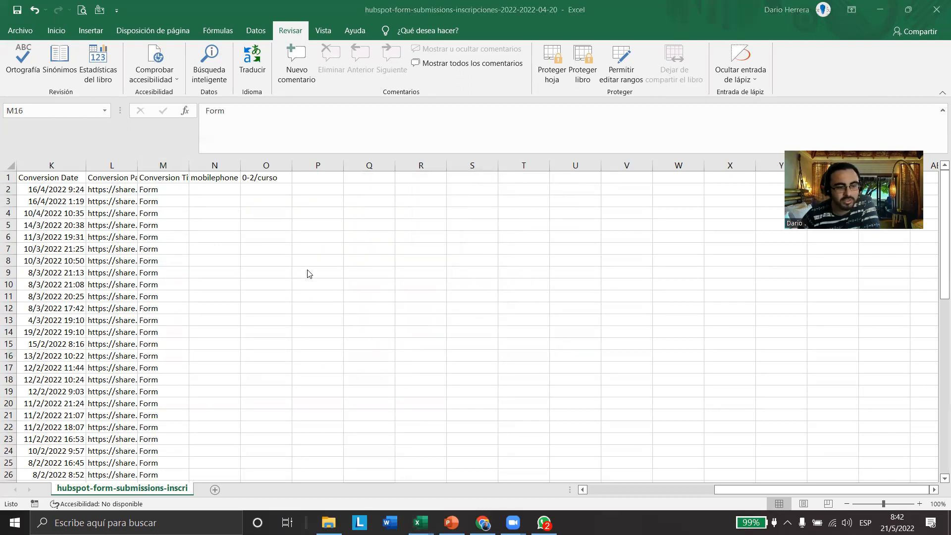
Switch to the CONTROL DE BODEGA workbook and review its workbook statistics
mouse_move(420, 523)
left_click(529, 489)
left_click(253, 303)
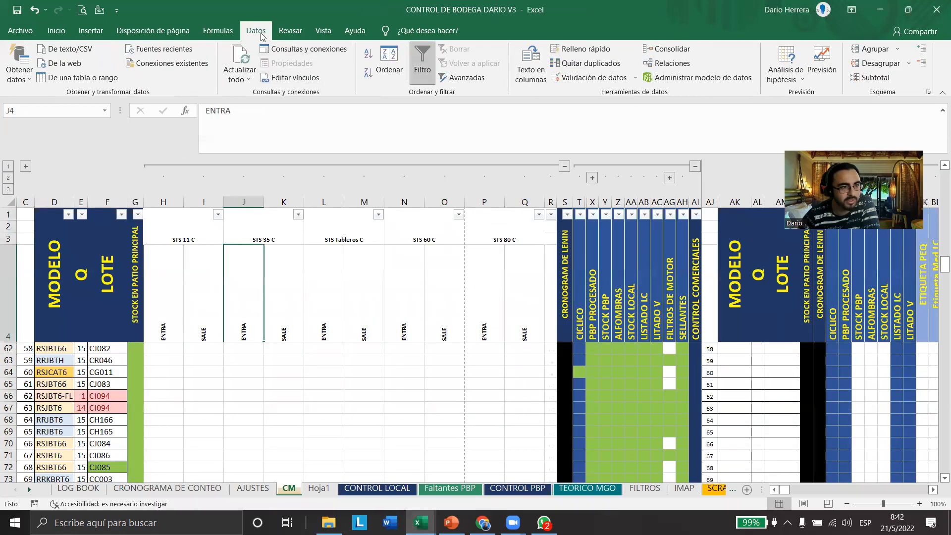
left_click(290, 30)
left_click(98, 65)
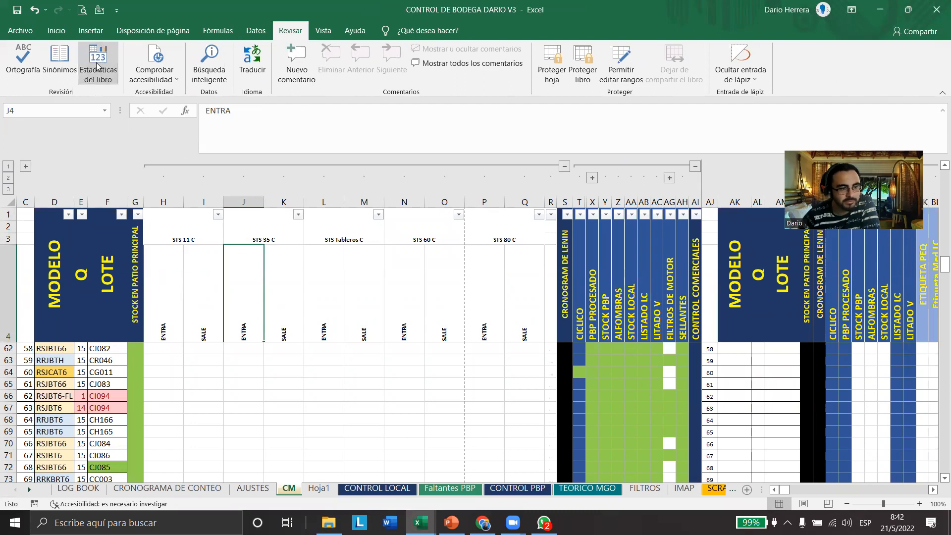
left_click_drag(421, 156, 346, 191)
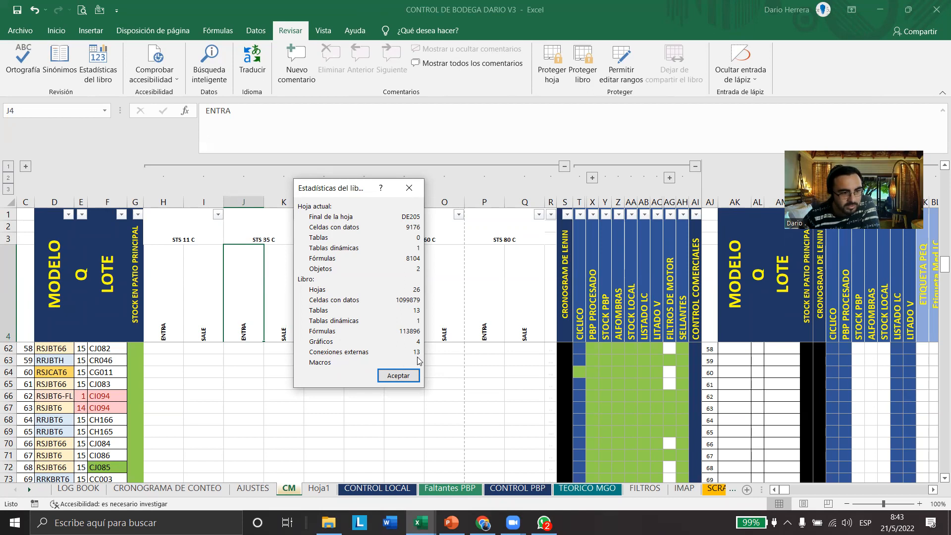
left_click(399, 376)
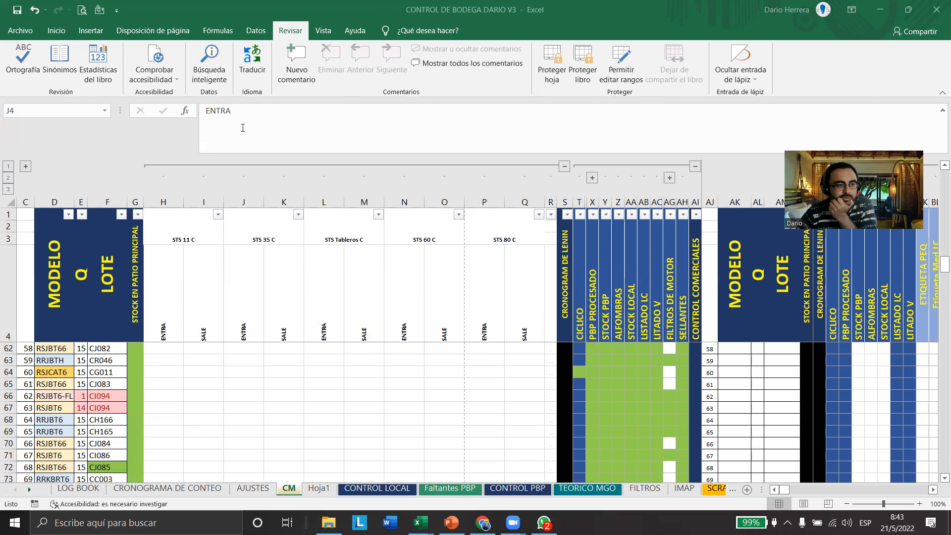
Look up Spanish translations of the headers STOCK PBP, SELLANTES and CONTROL COMERCIALES on the CM sheet with the Traductor
left_click(495, 277)
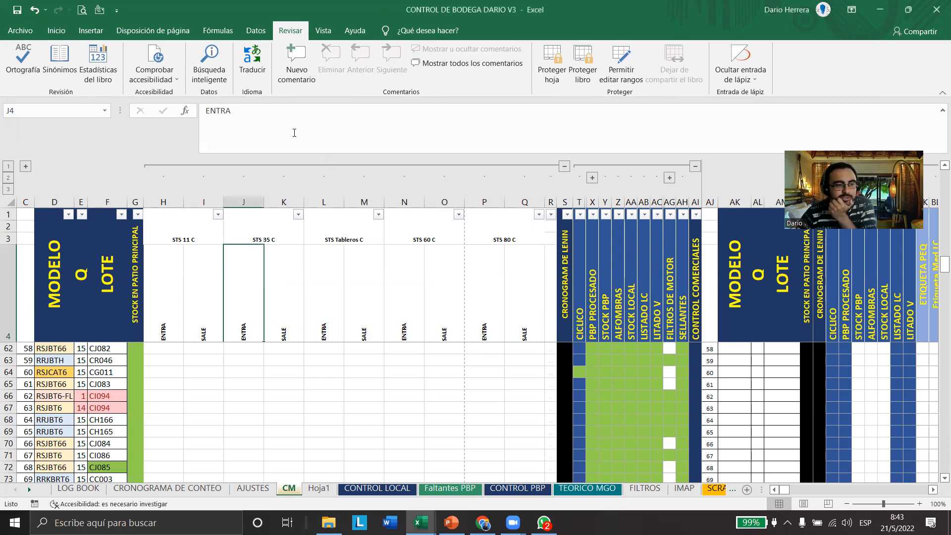
left_click(602, 271)
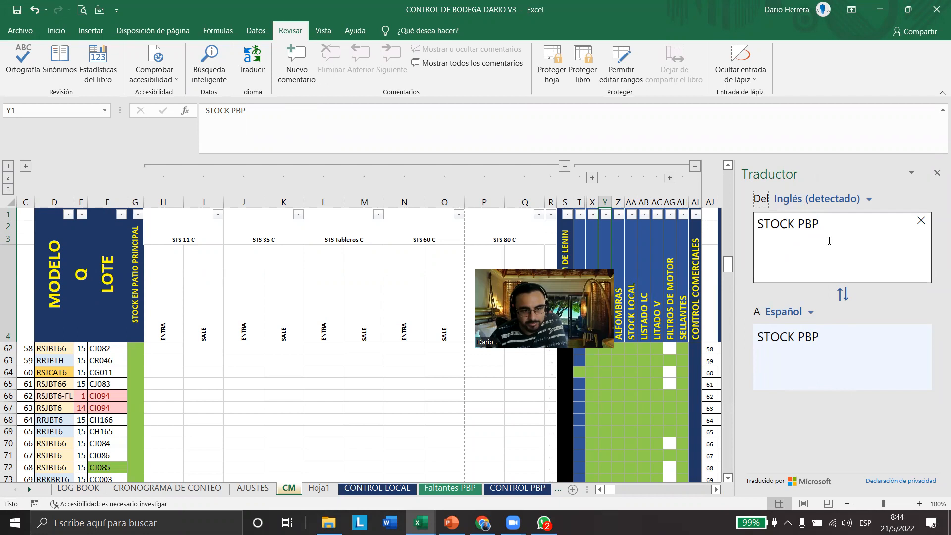
left_click_drag(828, 234, 706, 223)
left_click(676, 305)
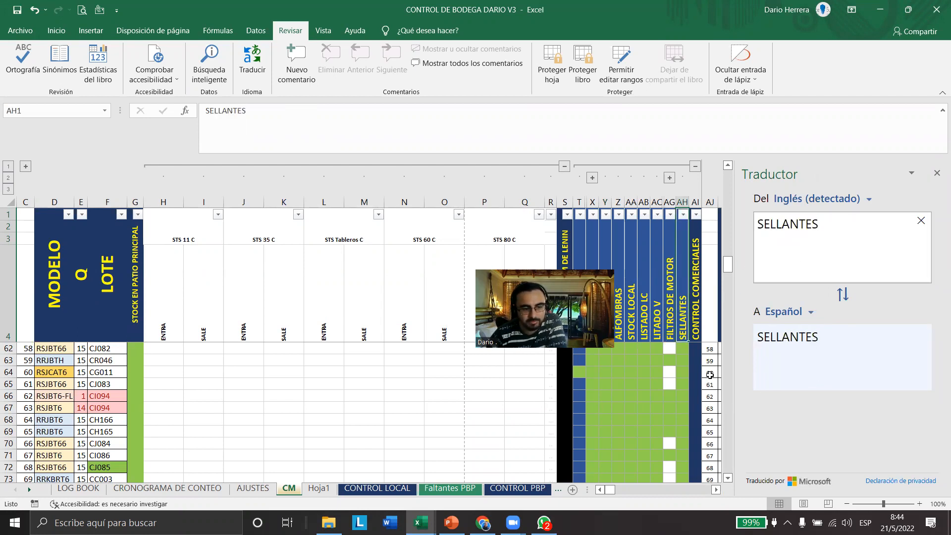
left_click(695, 287)
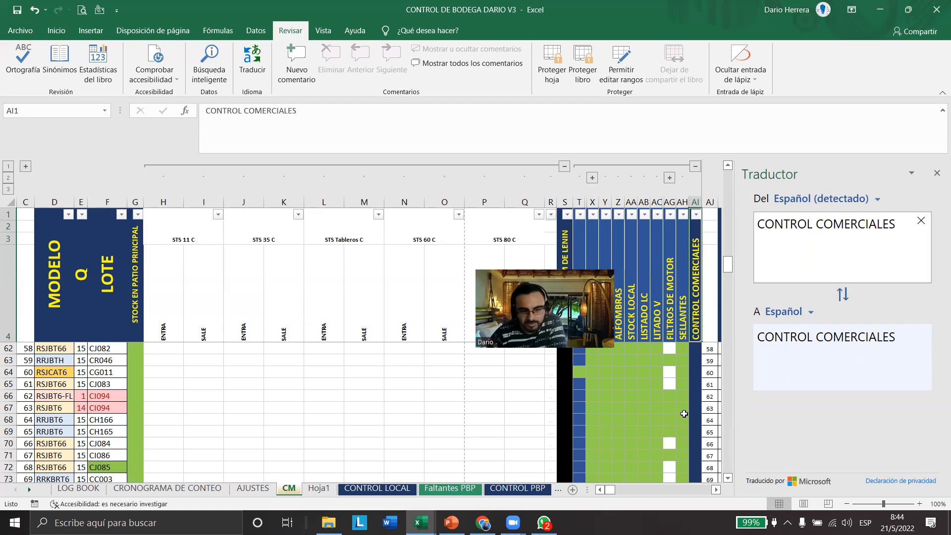
left_click_drag(734, 468, 856, 497)
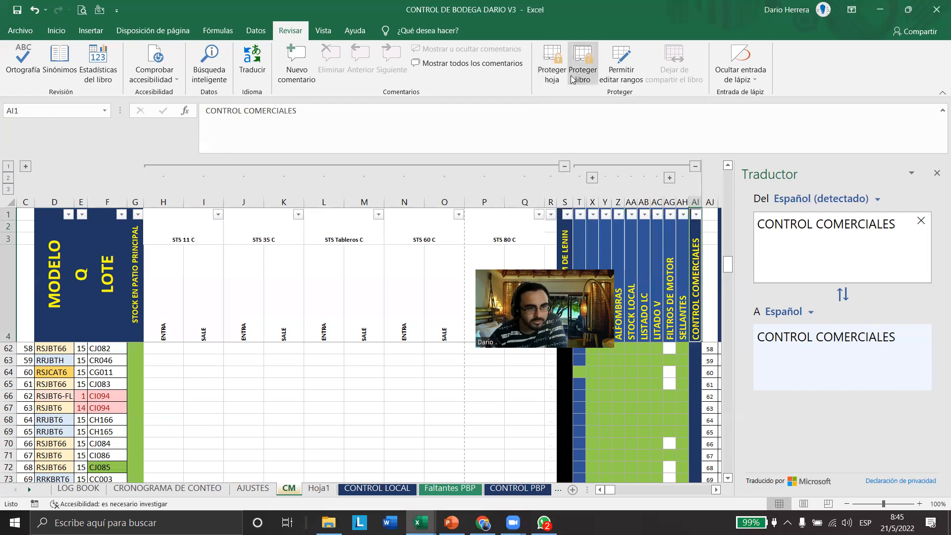
View the Proteger hoja and Proteger libro options for the warehouse workbook, cancelling both without applying protection
left_click(551, 67)
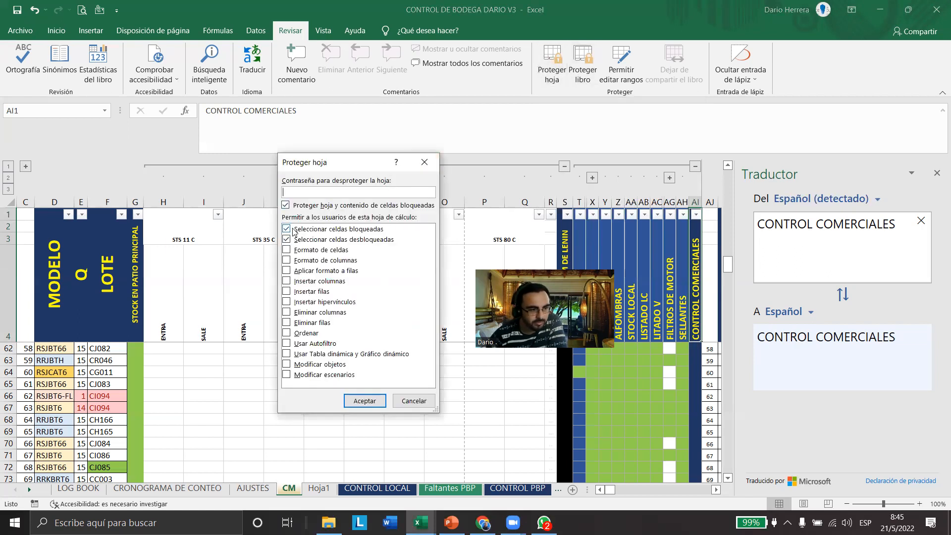
left_click(414, 401)
left_click(587, 75)
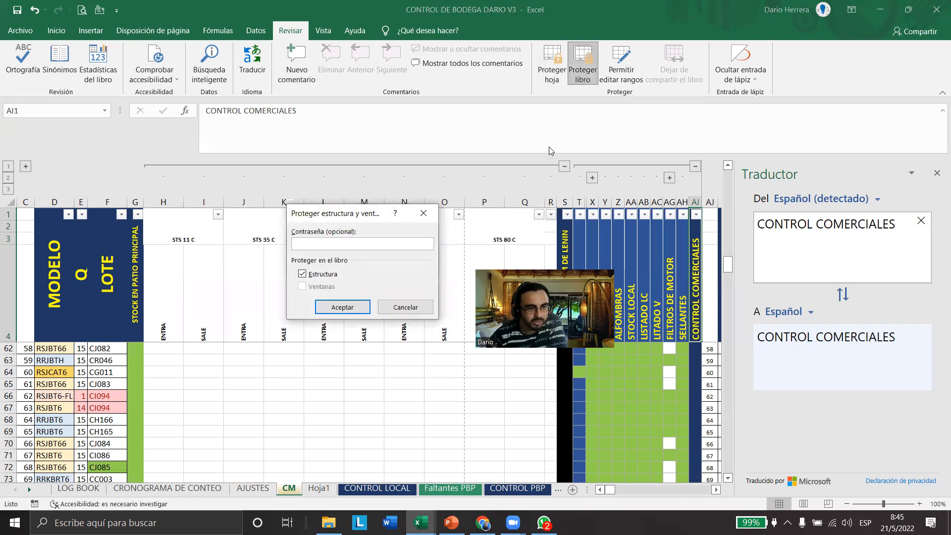
left_click(446, 231)
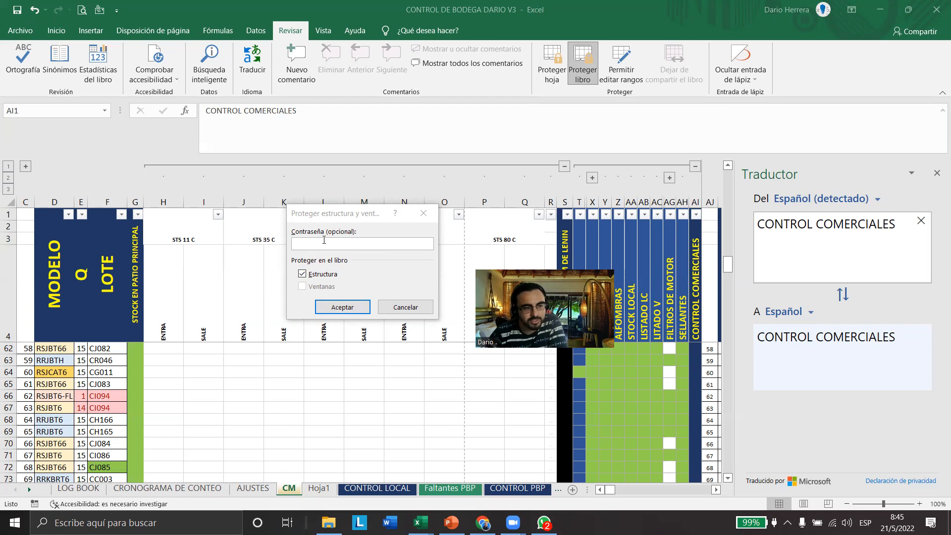
left_click(406, 306)
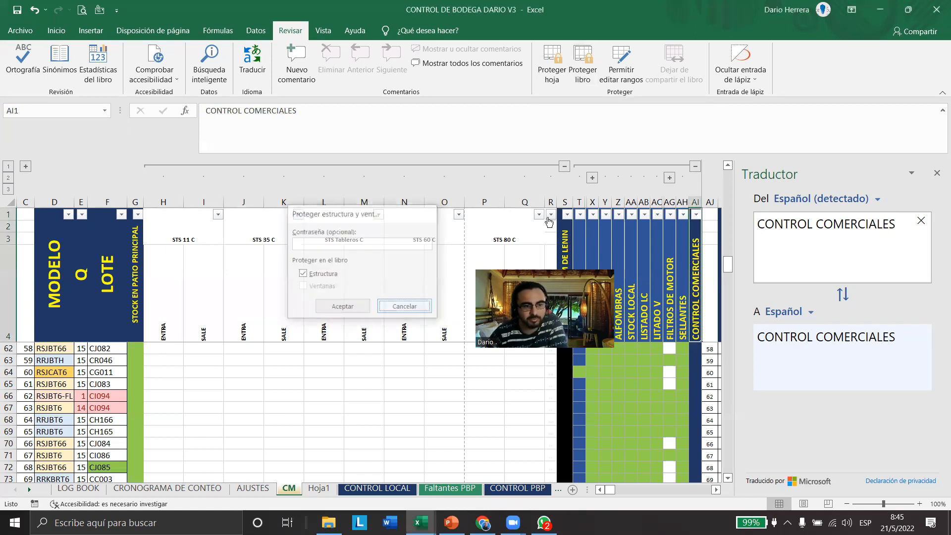
Collapse the outline group holding the STS columns H to R on the CM sheet
left_click(341, 165)
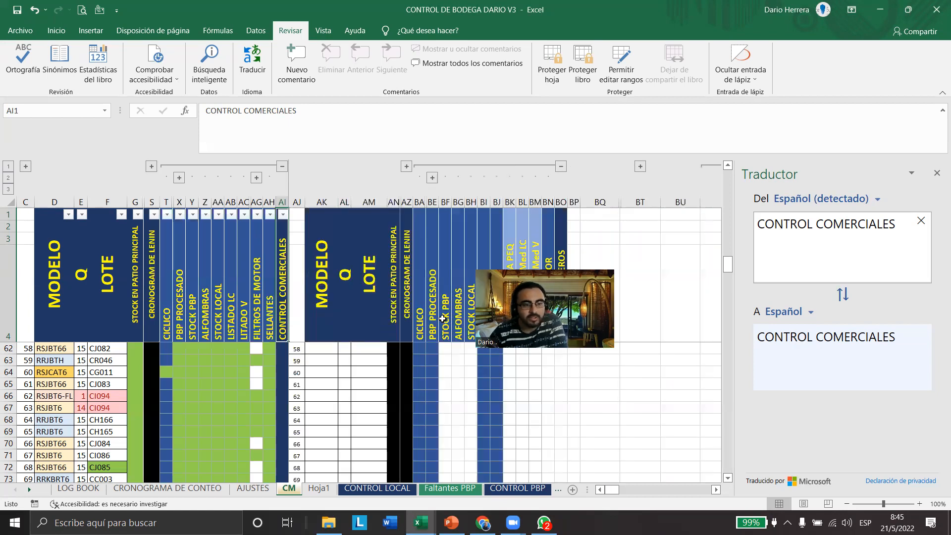
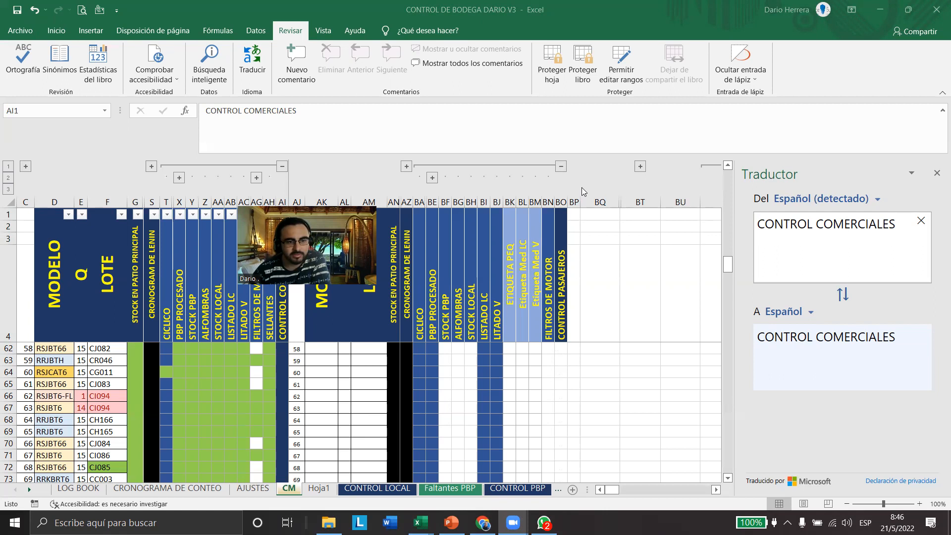
Review the Inmovilizar options for panes, the top row and the first column on the CM sheet
left_click(326, 32)
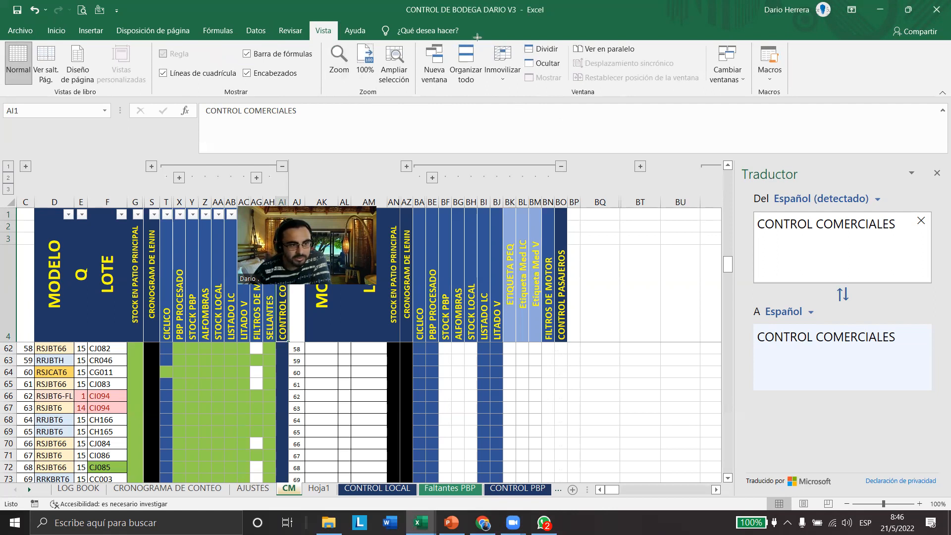
left_click_drag(479, 41, 528, 95)
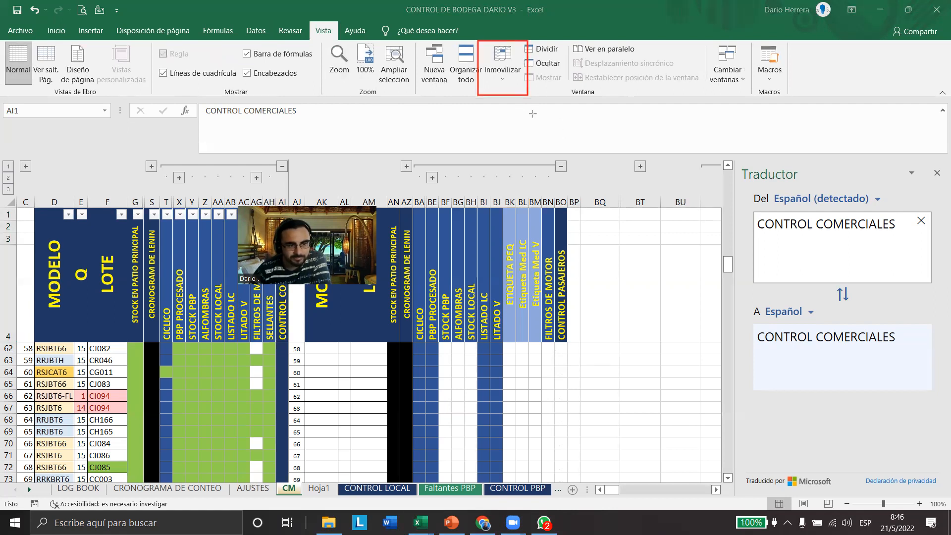
left_click(501, 78)
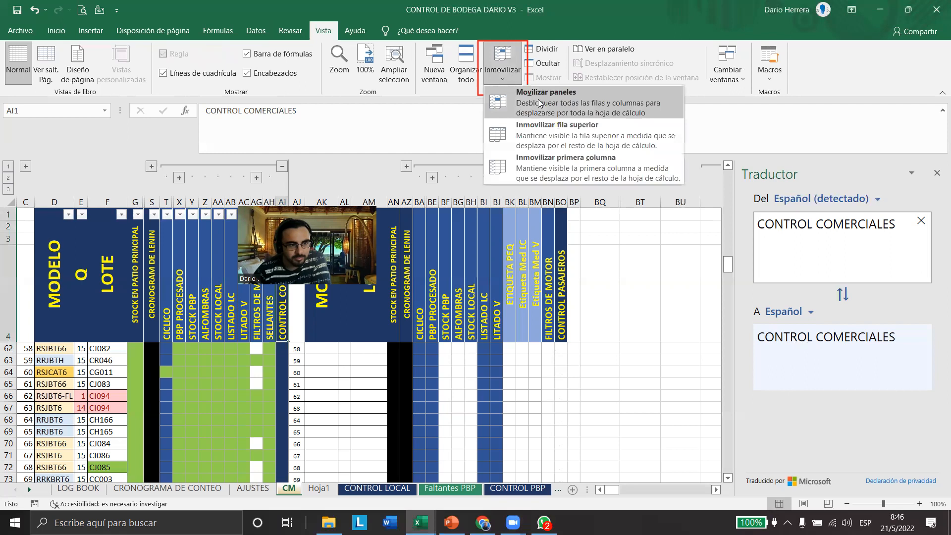
left_click(594, 169)
Examine how header rows 1 to 4 of the CM sheet behave while moving up and down through the lot records
scroll(218, 395, "up", 3)
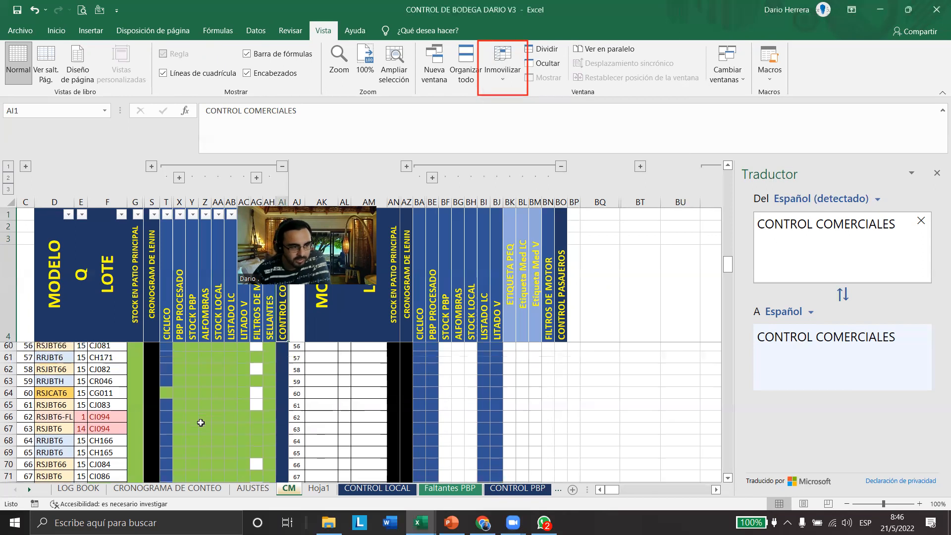
scroll(193, 416, "up", 8)
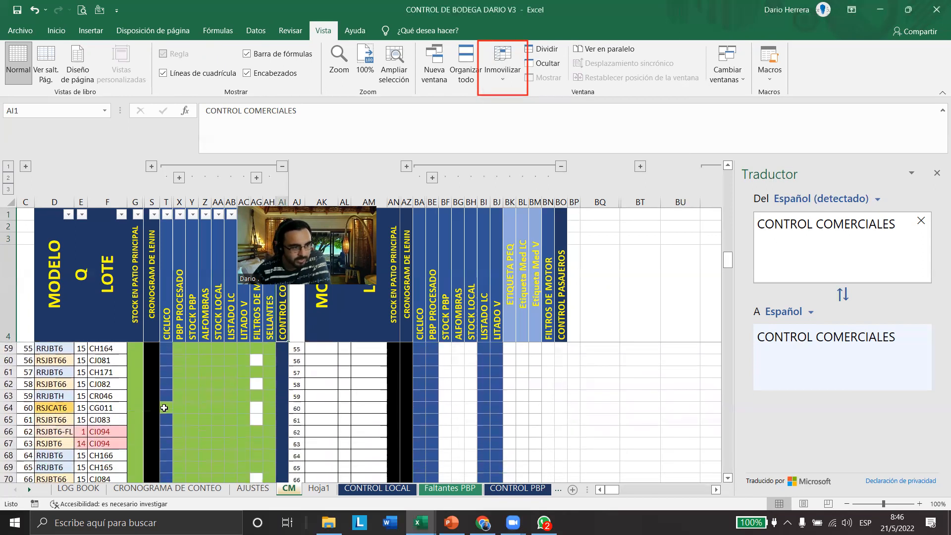
scroll(60, 407, "up", 9)
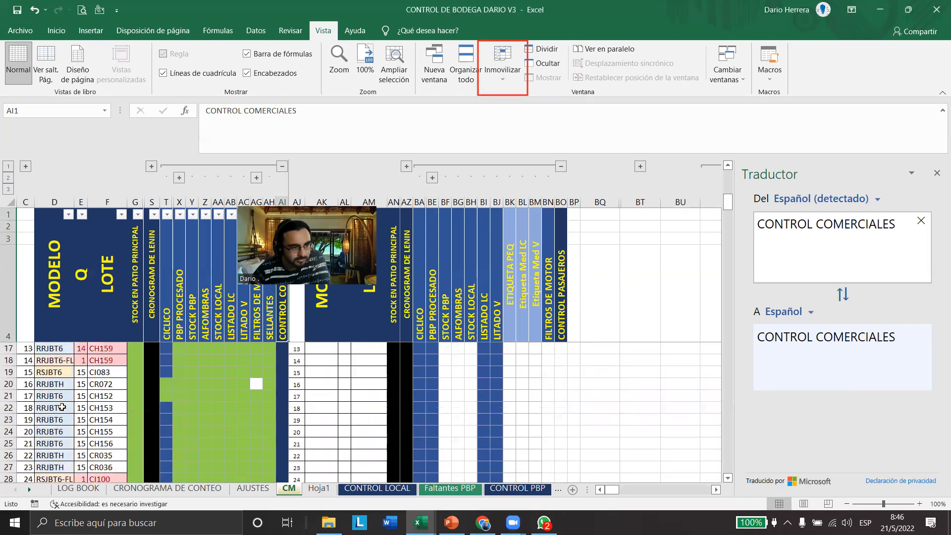
left_click_drag(7, 214, 5, 300)
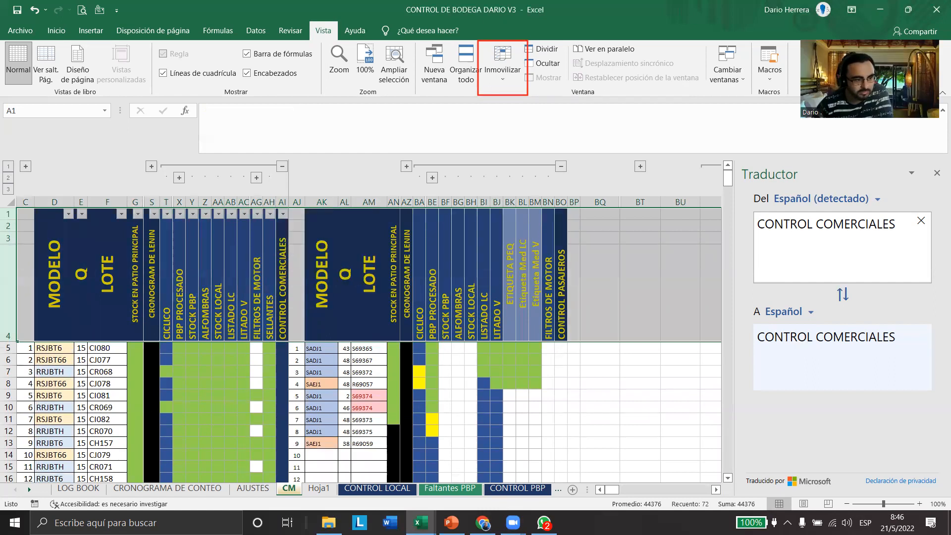
scroll(99, 405, "down", 4)
scroll(99, 405, "down", 15)
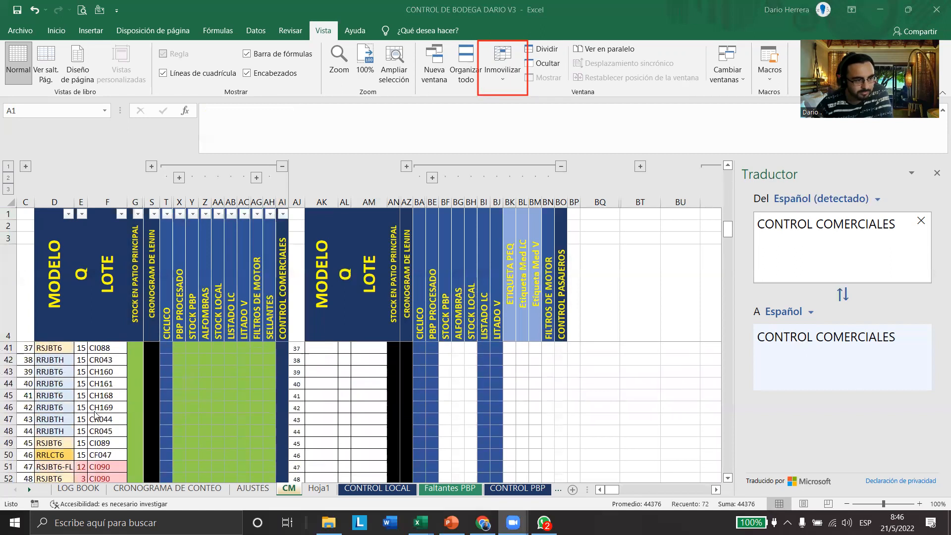
scroll(95, 419, "down", 11)
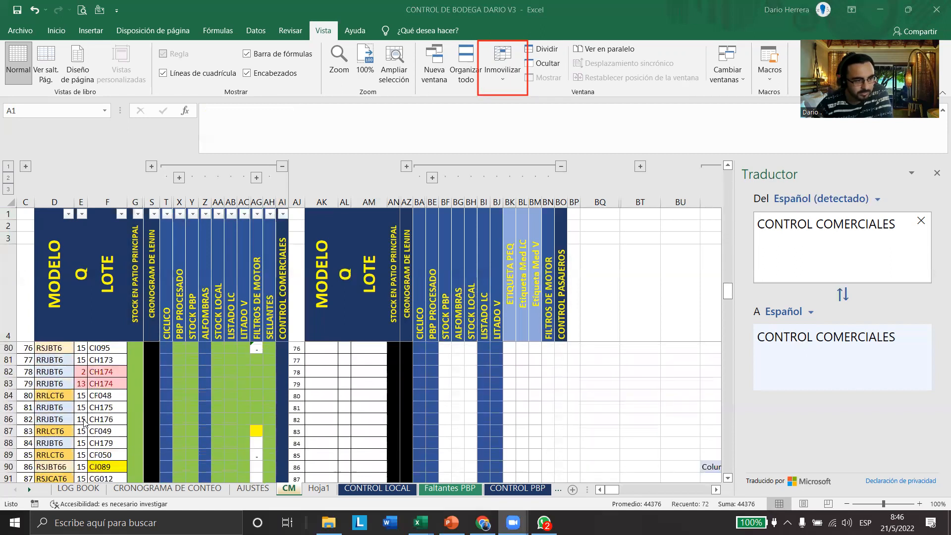
scroll(82, 422, "down", 9)
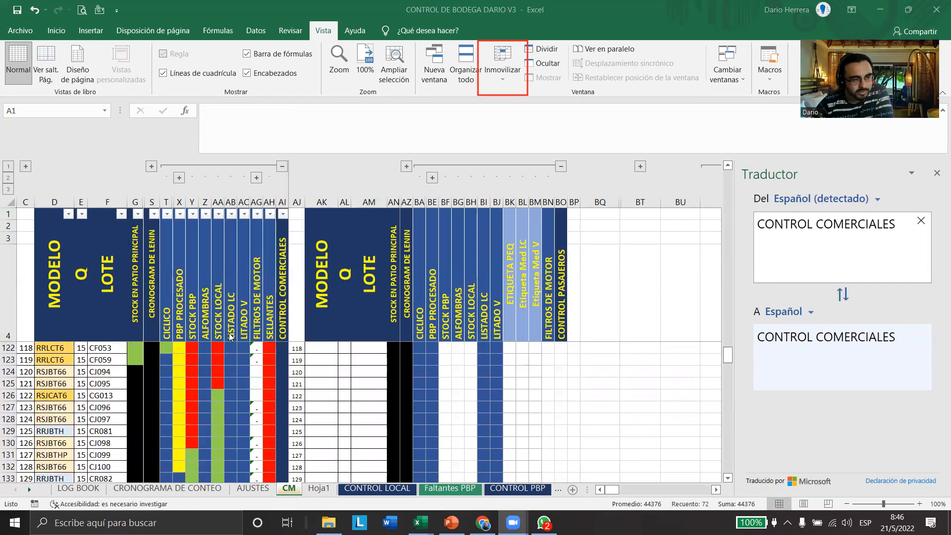
scroll(105, 395, "up", 5)
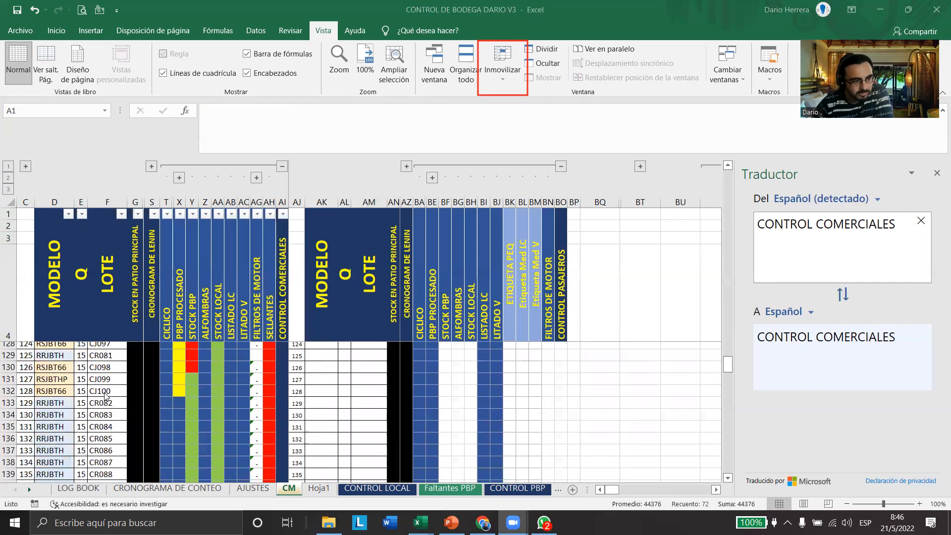
scroll(103, 398, "down", 4)
scroll(100, 401, "up", 2)
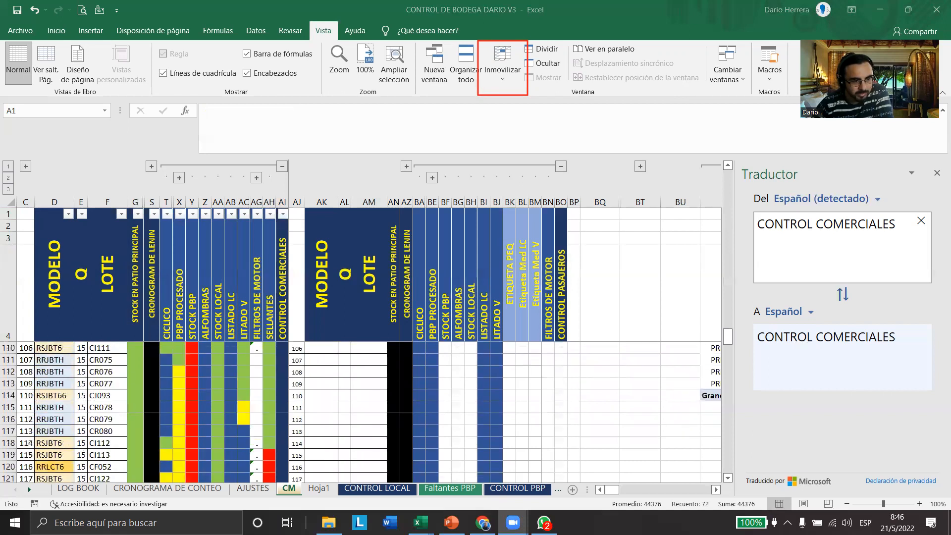
Examine how the columns up to CONTROL COMERCIALES behave while moving across the CM sheet to column BV and beyond
left_click(717, 491)
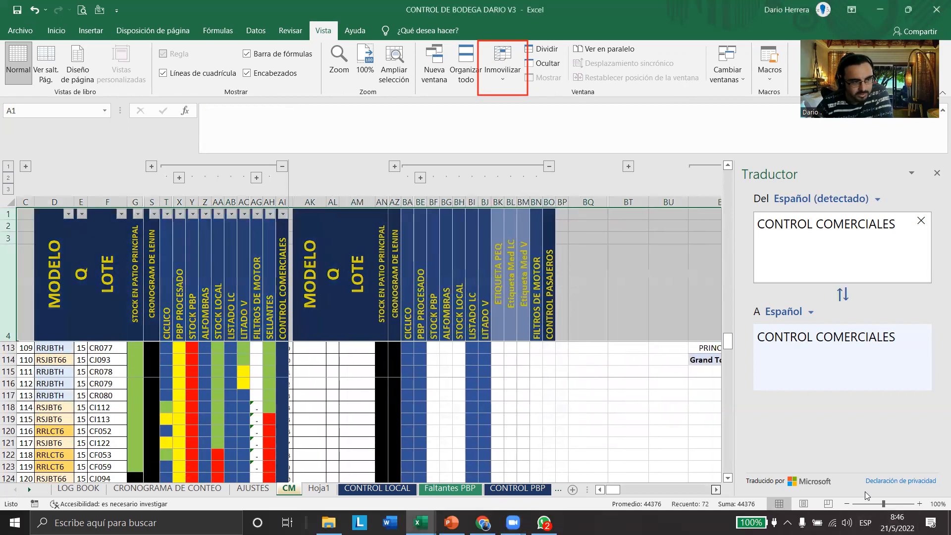
left_click(716, 491)
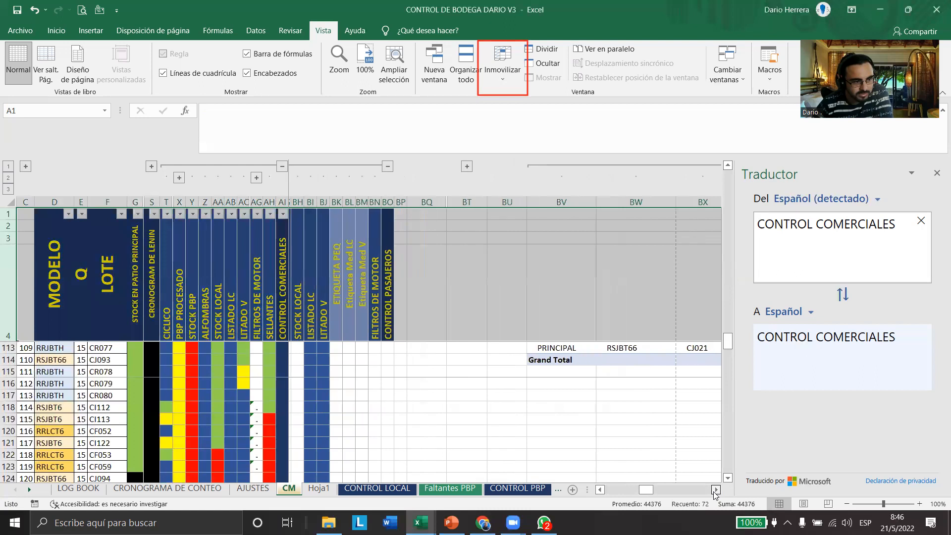
left_click(715, 490)
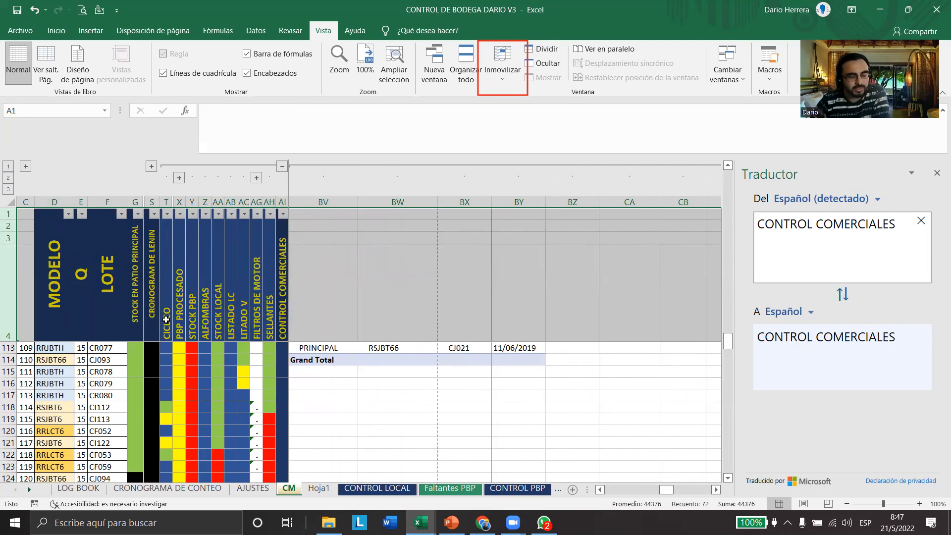
Add a blank sheet after Hoja1 and fill its entire row 1 with yellow
left_click(318, 489)
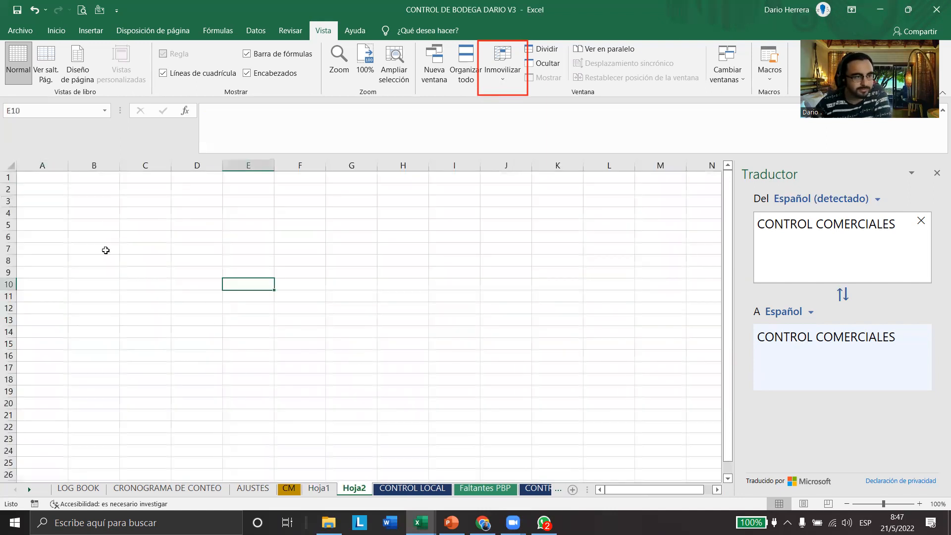
left_click(59, 180)
left_click_drag(43, 177, 664, 179)
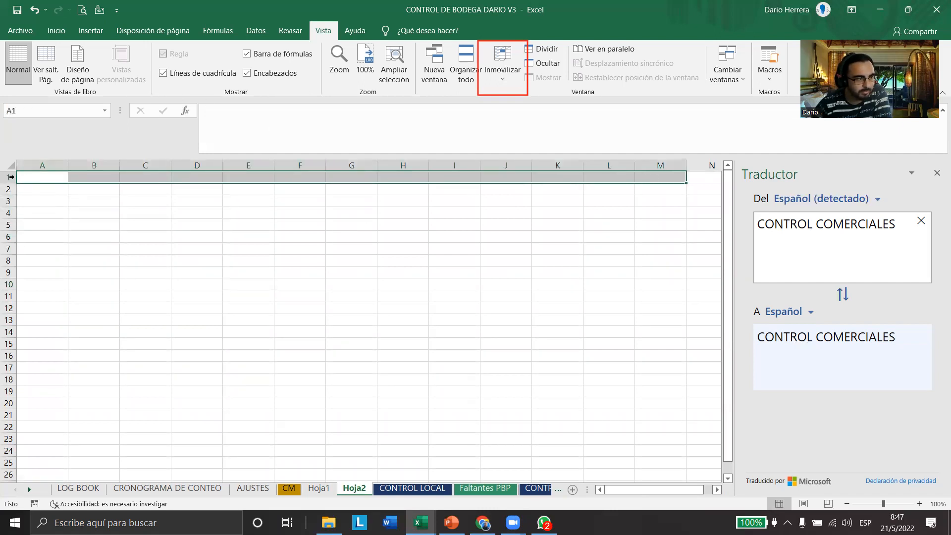
left_click(11, 177)
left_click(56, 30)
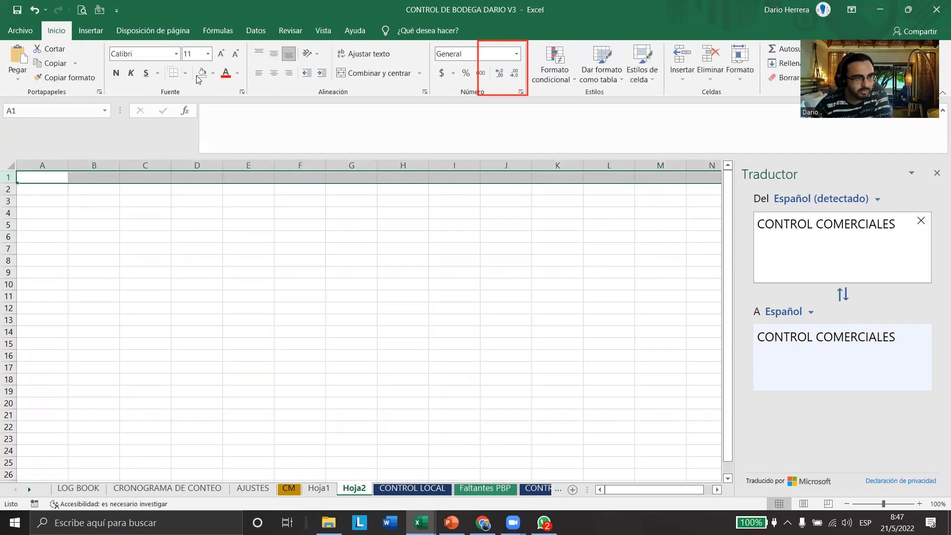
left_click(213, 73)
left_click(228, 163)
left_click(207, 272)
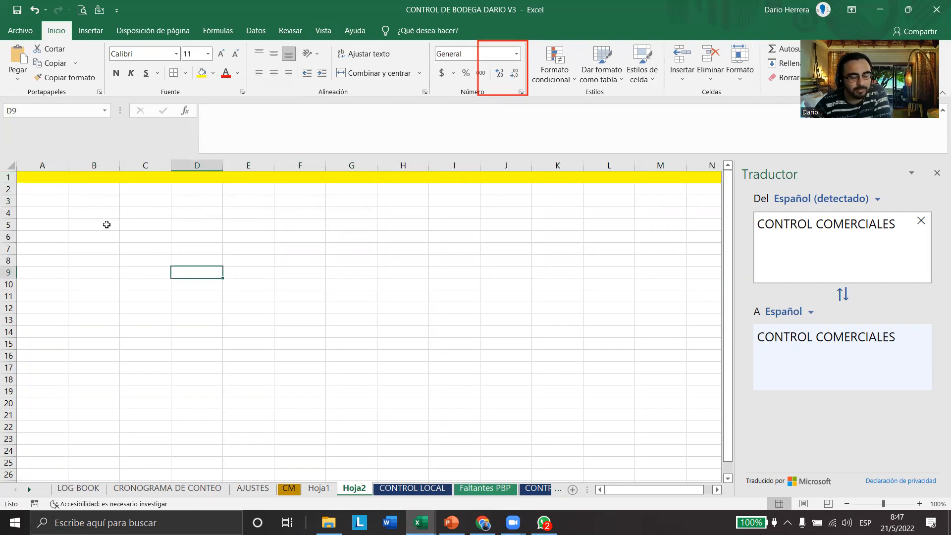
Freeze the yellow top row of the sheet with Inmovilizar fila superior
left_click(320, 30)
left_click(503, 71)
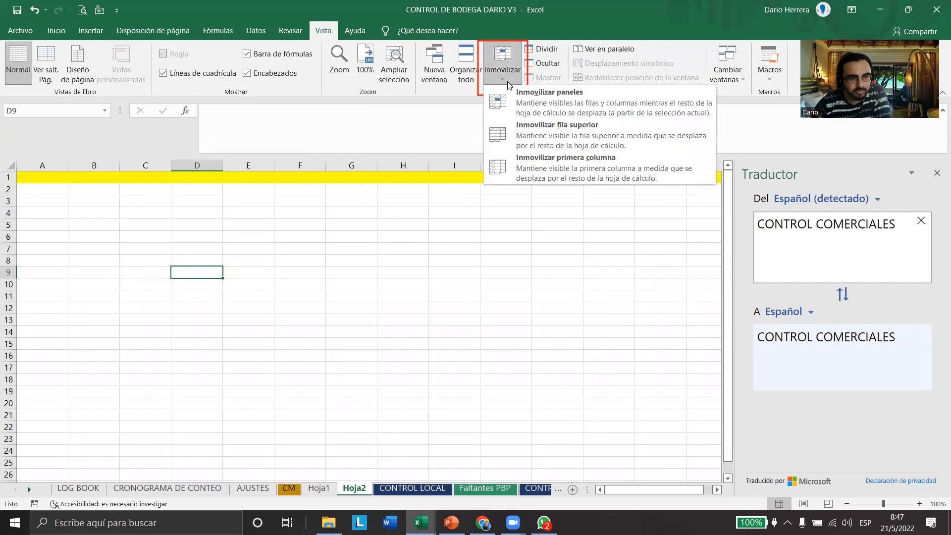
left_click(530, 140)
left_click(198, 237)
Fill the range C2:H13 with a light blue theme colour
left_click_drag(134, 189, 412, 320)
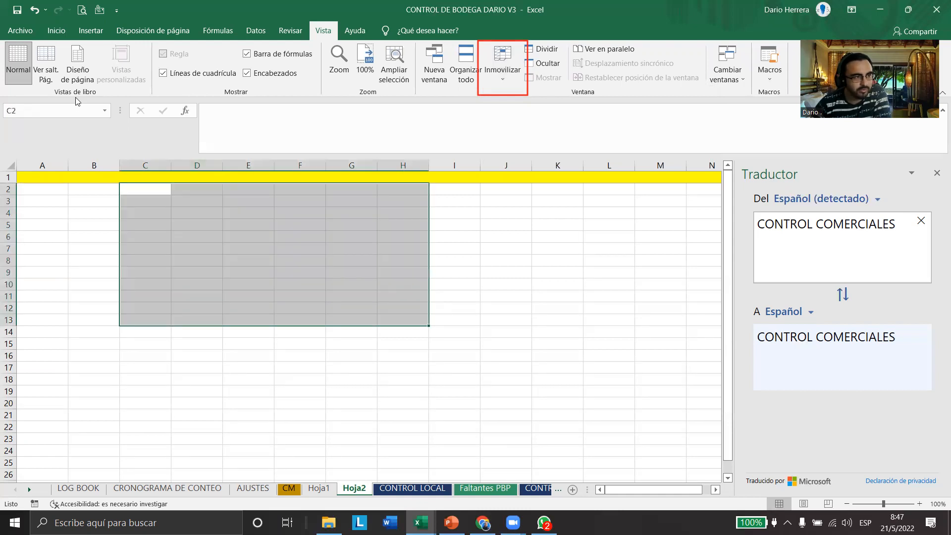
left_click(56, 31)
left_click(213, 74)
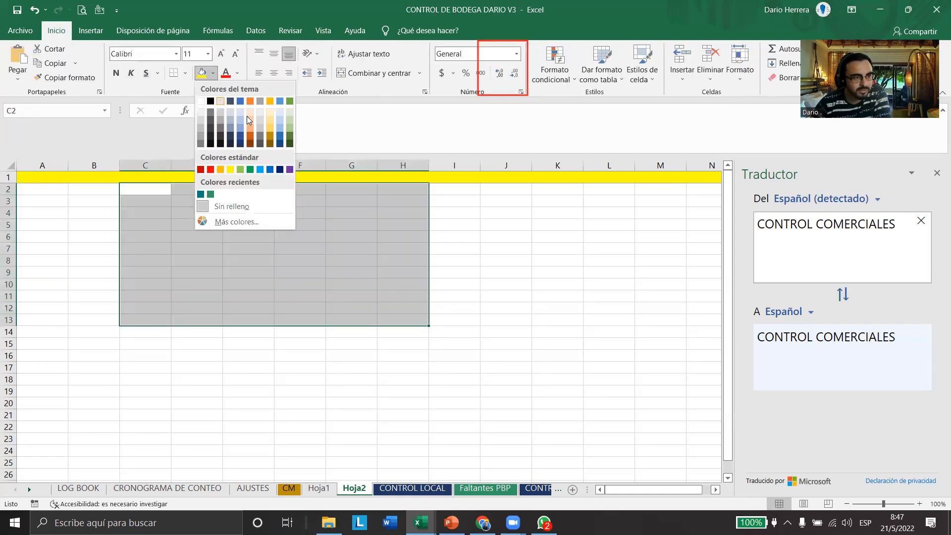
left_click(246, 127)
left_click(94, 272)
Fill the range C5:G12 inside the blue block with the standard orange colour
left_click_drag(127, 225, 359, 310)
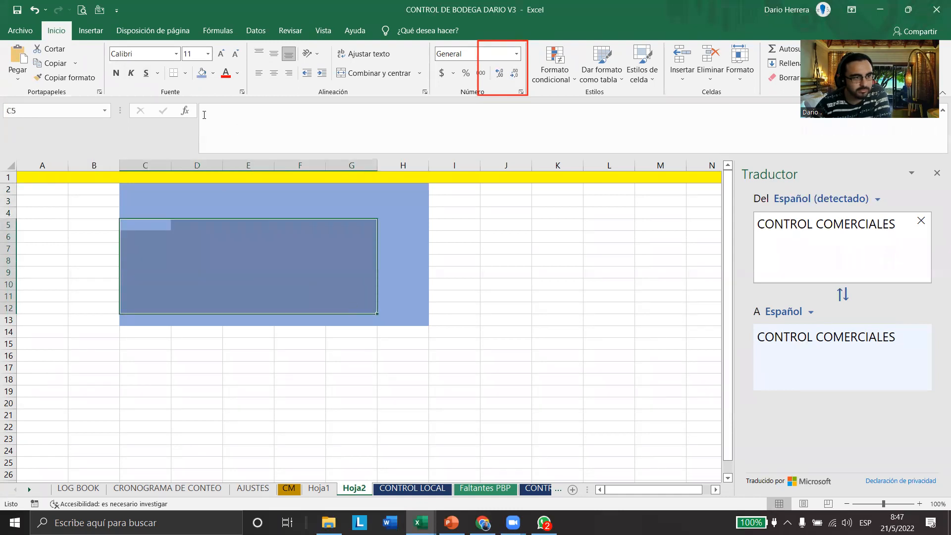
left_click(213, 75)
left_click(220, 171)
left_click(51, 304)
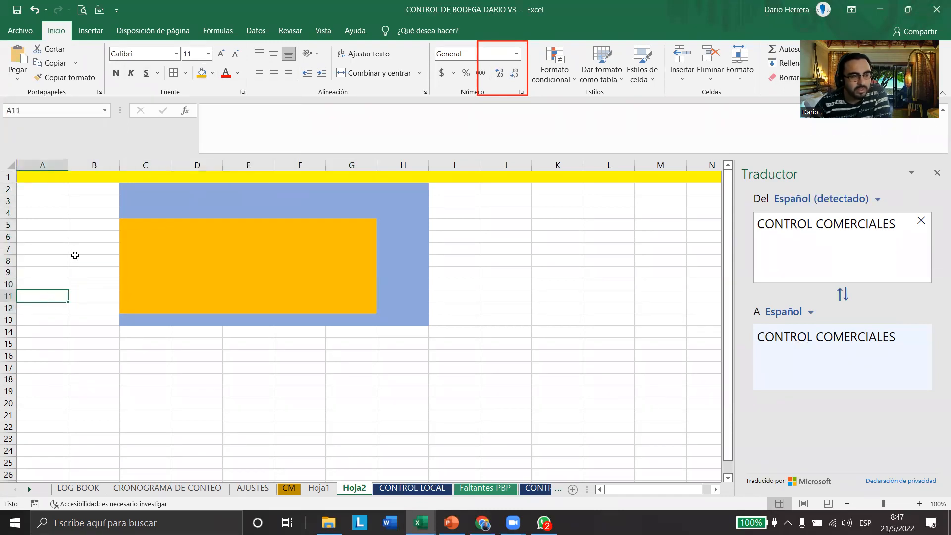
Apply Inmovilizar fila superior again on the sheet with the coloured blocks
left_click(267, 36)
left_click(323, 30)
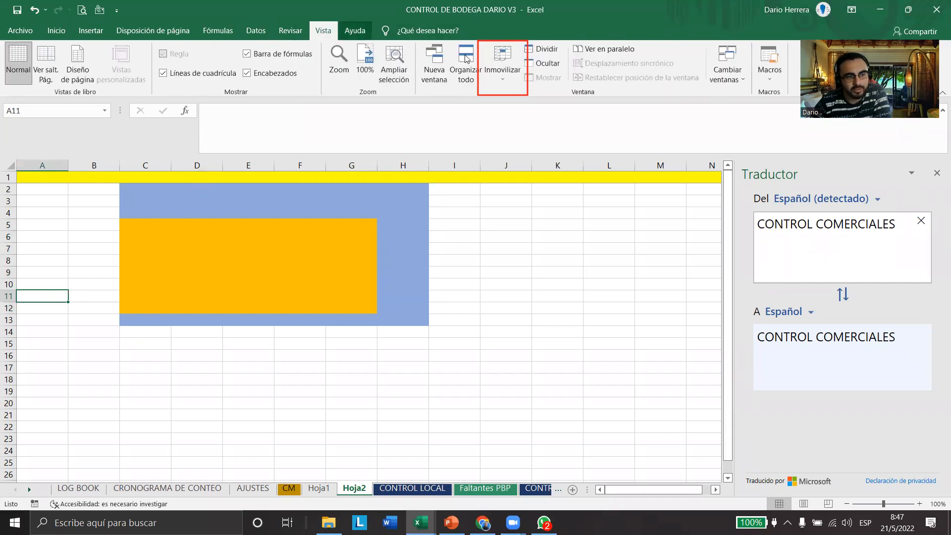
left_click(502, 67)
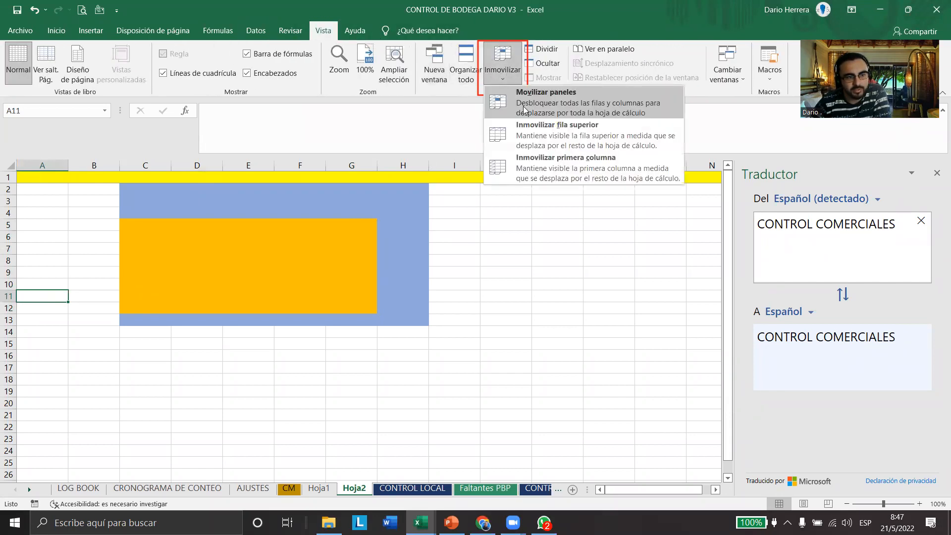
left_click(562, 140)
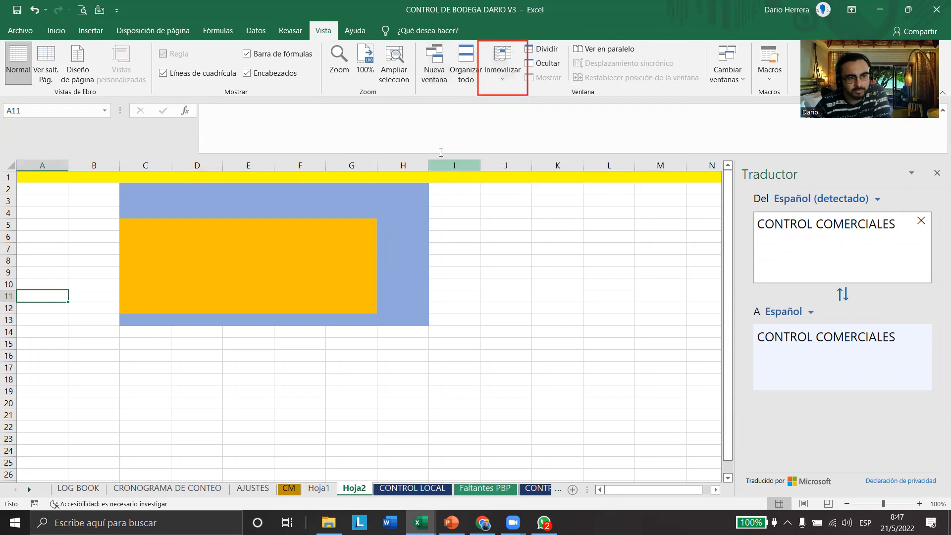
left_click(503, 67)
Examine how the yellow row 1 behaves while moving down past the coloured blocks and back up
scroll(248, 323, "down", 2)
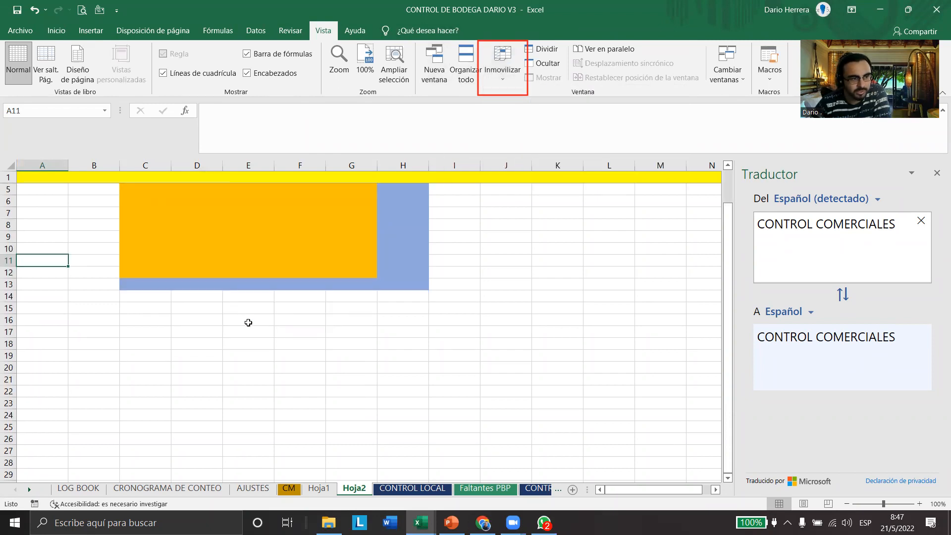
left_click(10, 177)
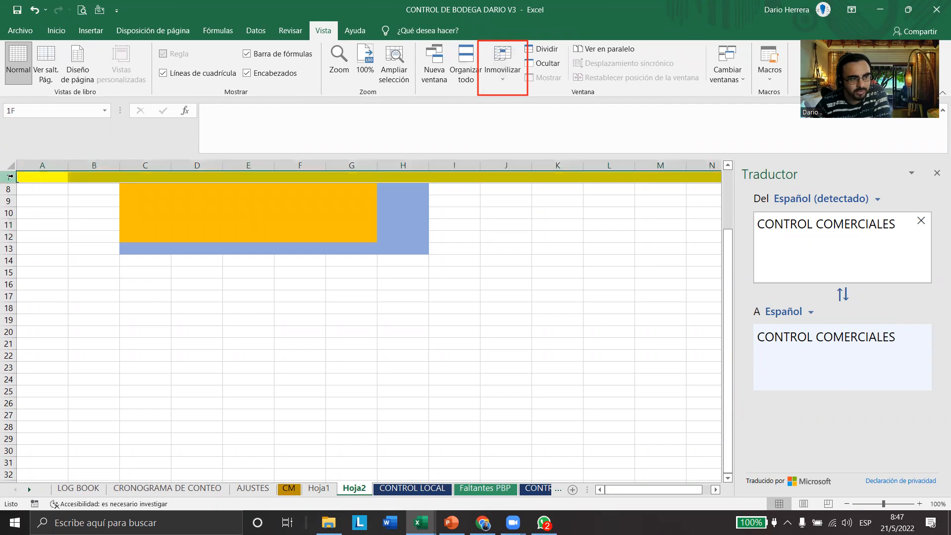
scroll(253, 255, "down", 2)
scroll(260, 260, "up", 1)
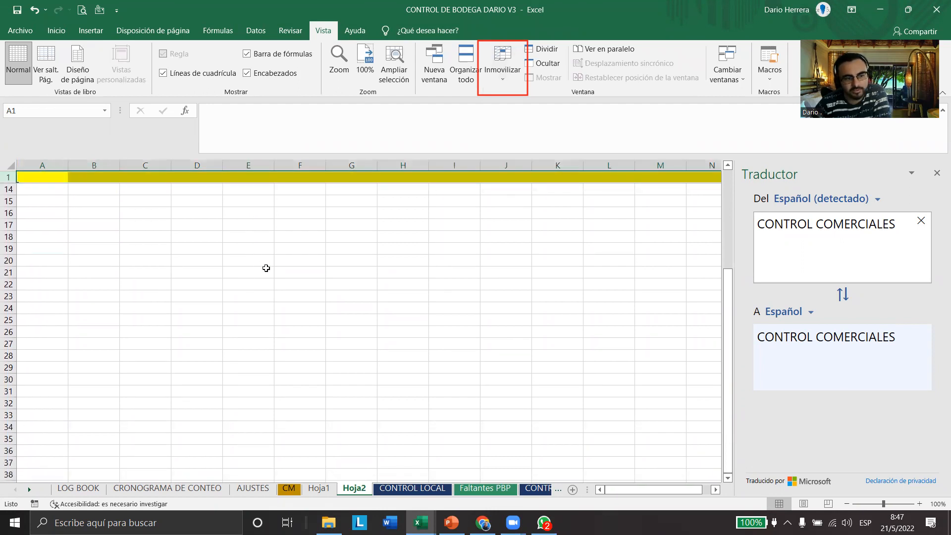
scroll(281, 281, "up", 3)
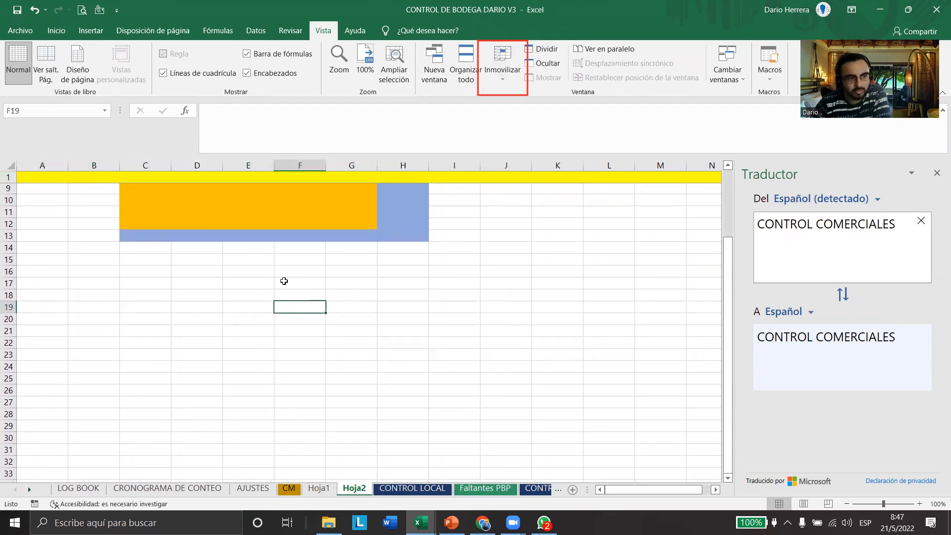
scroll(313, 327, "down", 7)
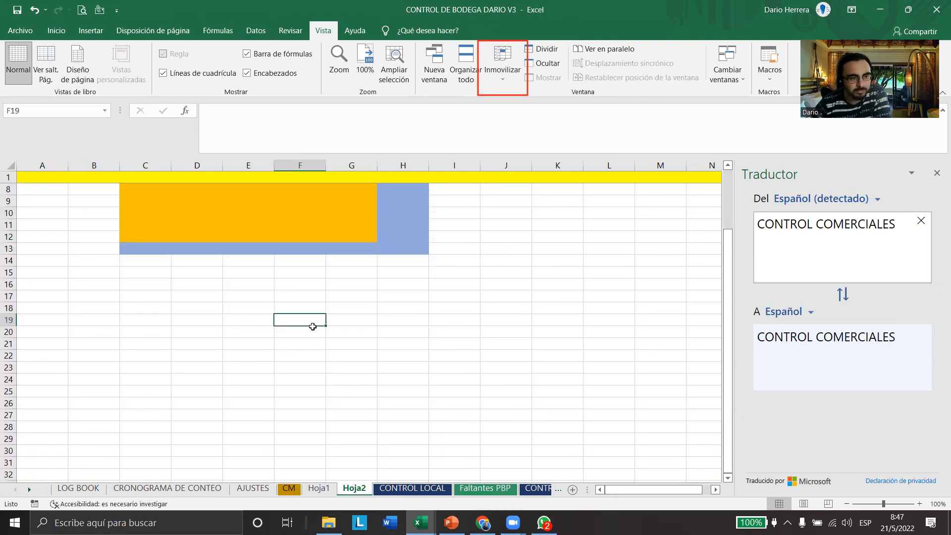
scroll(300, 324, "down", 2)
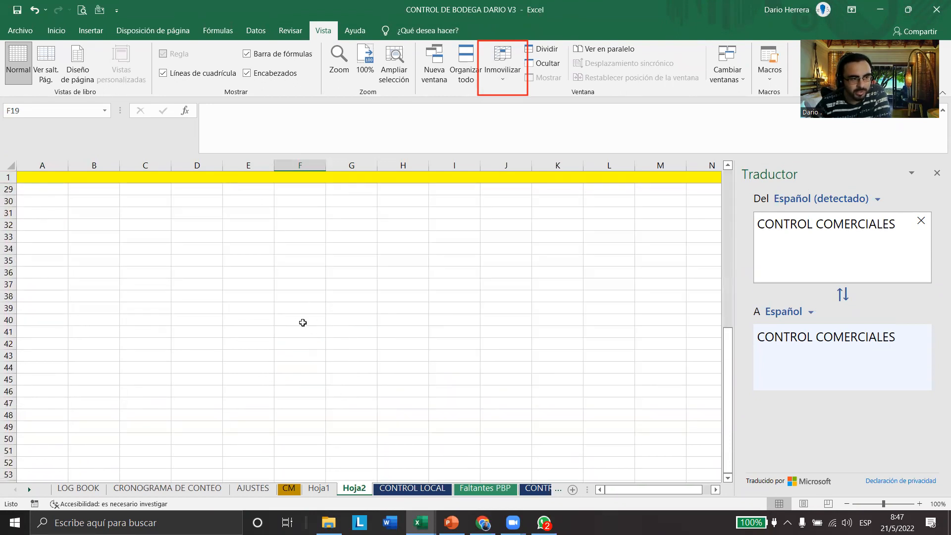
scroll(295, 324, "up", 10)
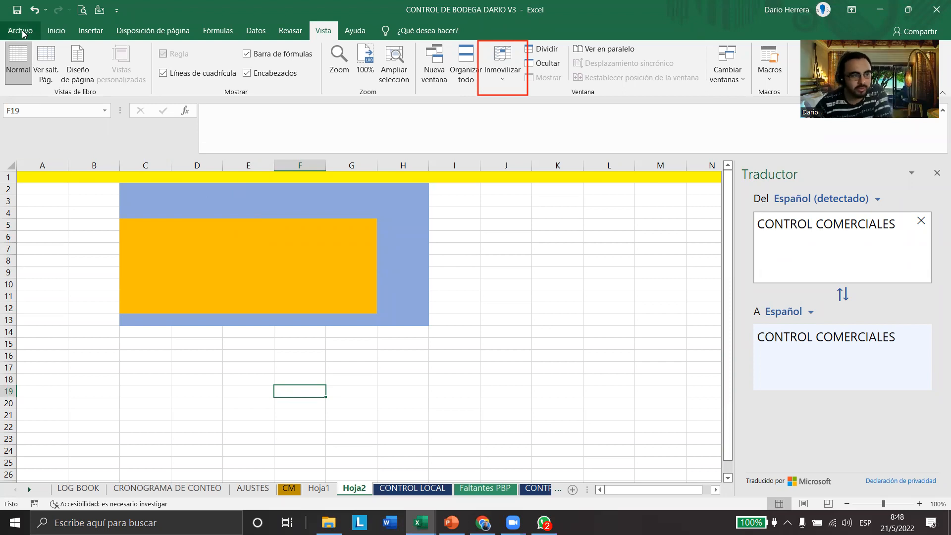
Fill the whole of column A with the standard orange colour
left_click(42, 165)
left_click(56, 30)
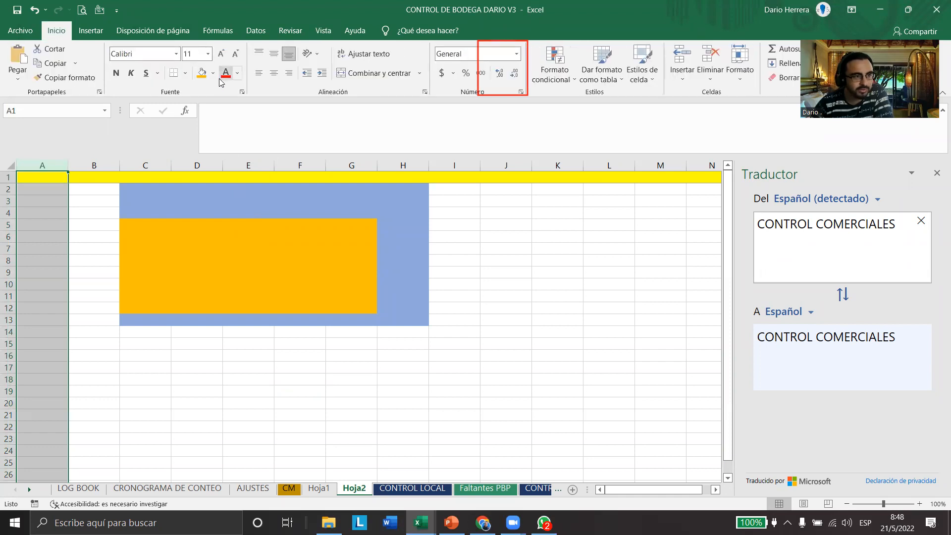
left_click(204, 74)
left_click(206, 266)
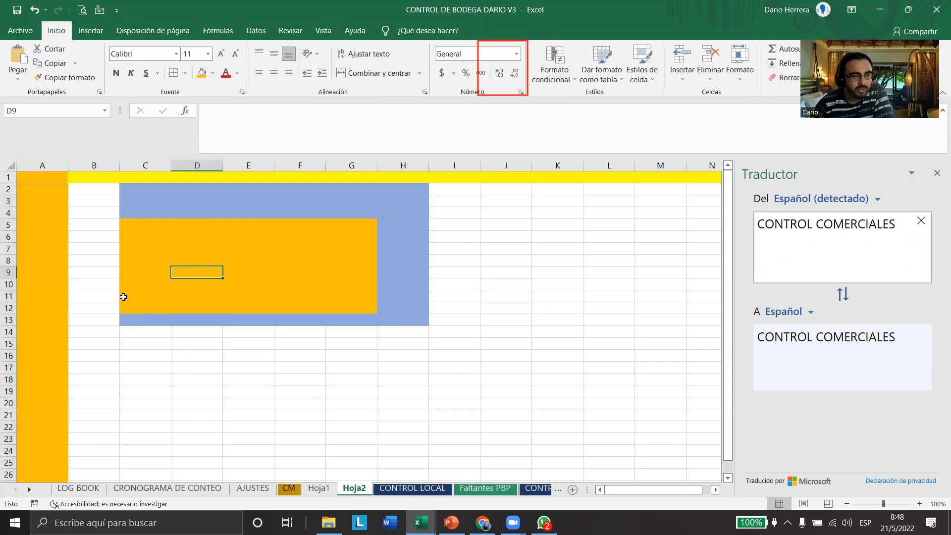
Apply Inmovilizar primera columna to keep the orange column A in place
left_click(323, 30)
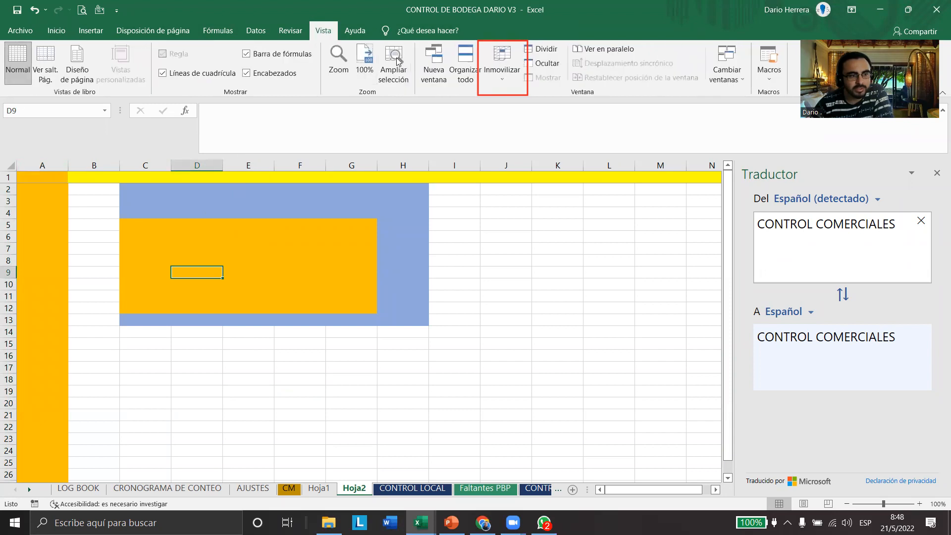
left_click(499, 72)
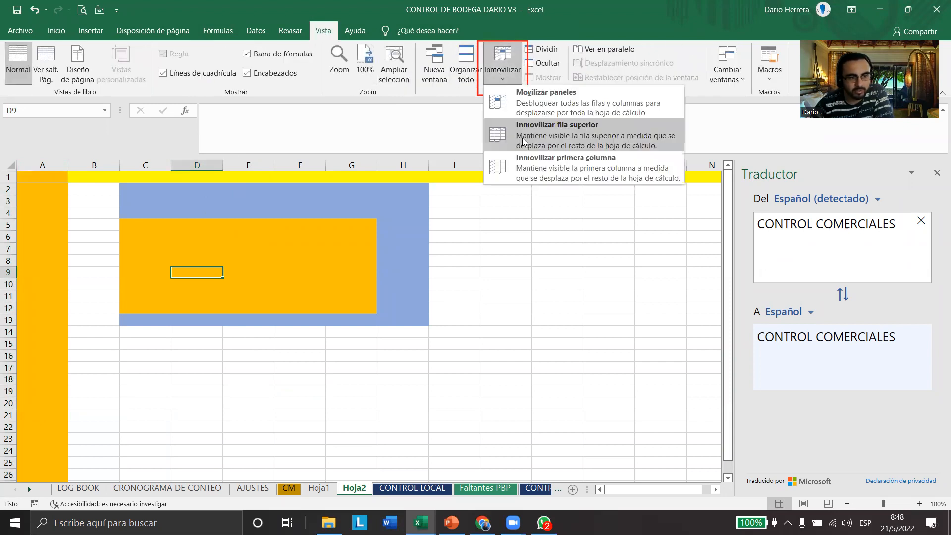
left_click(542, 163)
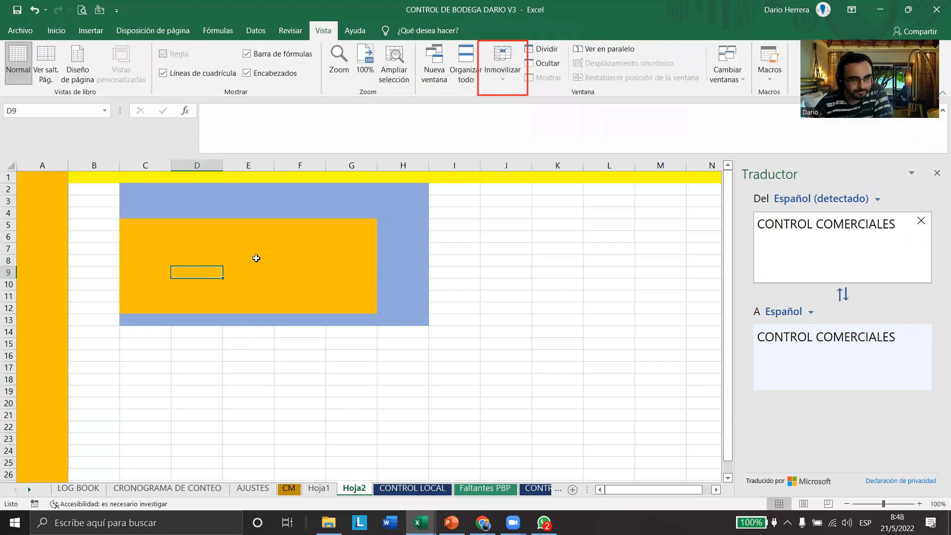
Examine how the orange column A behaves while moving down the sheet and across to column X, and return to the sheet's start
scroll(307, 357, "down", 12)
scroll(198, 323, "up", 12)
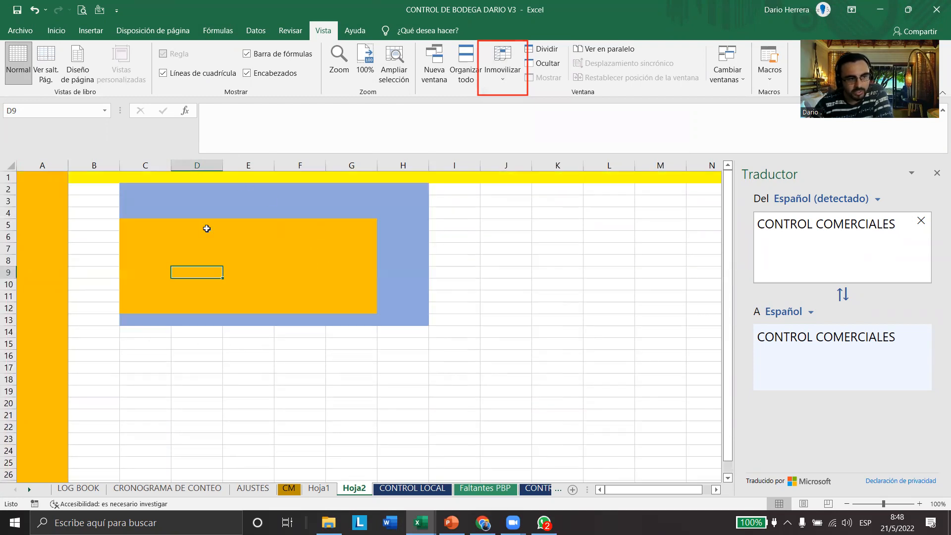
scroll(270, 302, "down", 13)
scroll(268, 306, "up", 13)
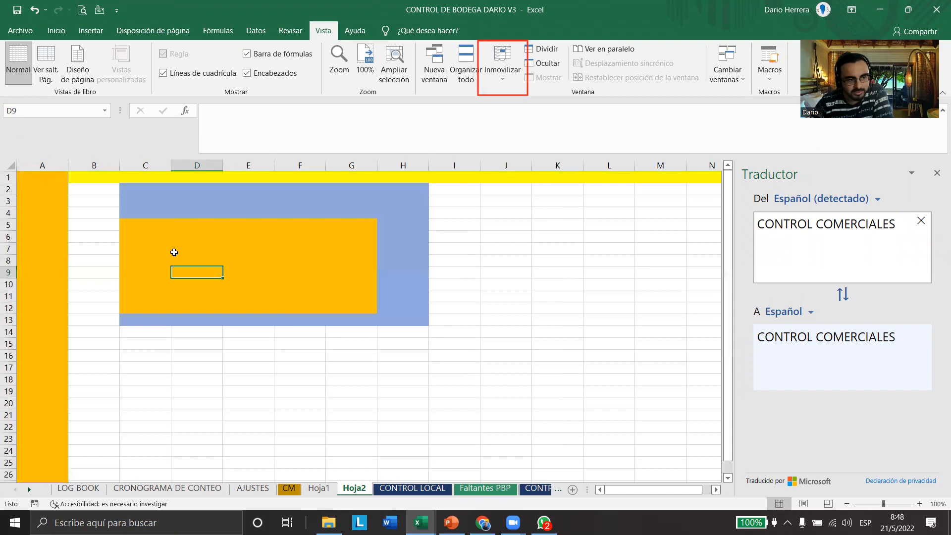
scroll(308, 267, "down", 10)
scroll(313, 288, "up", 10)
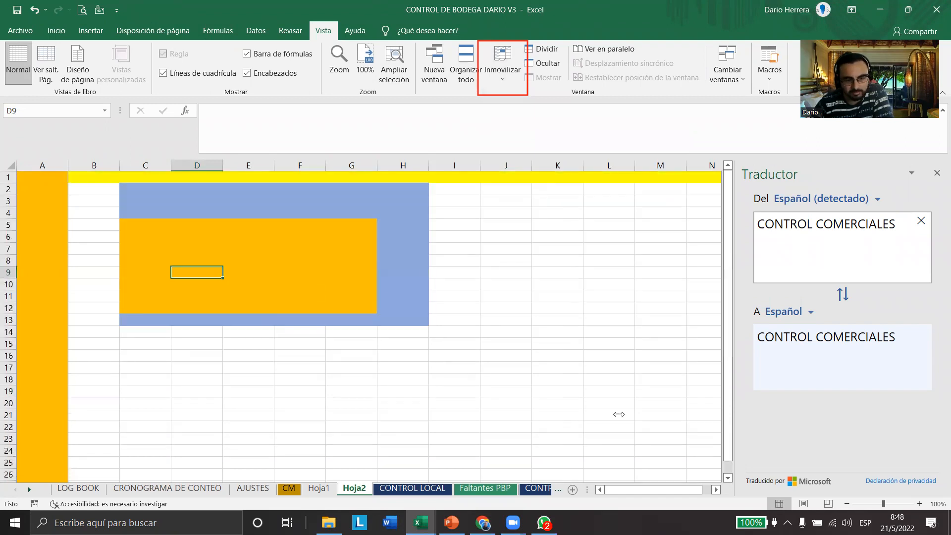
left_click_drag(716, 490, 716, 490)
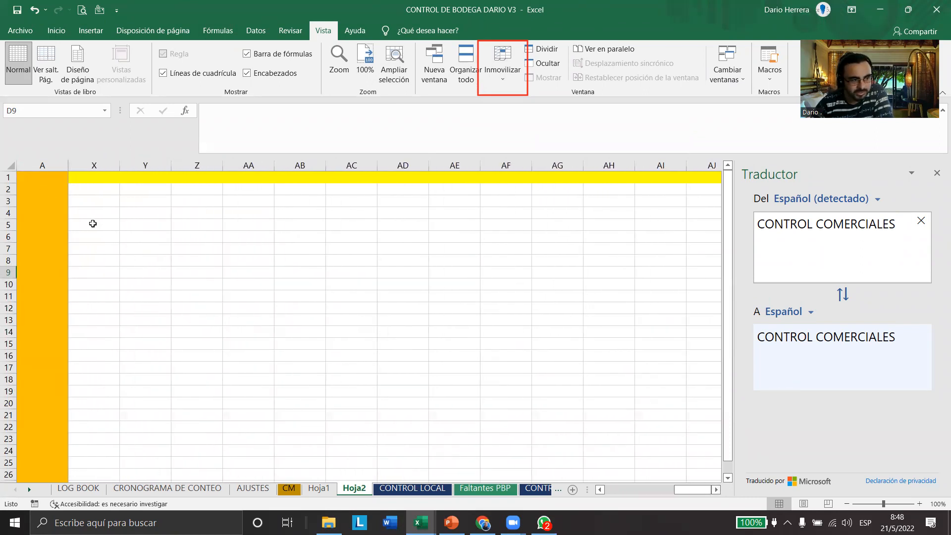
left_click(145, 296)
key("ctrl+Home")
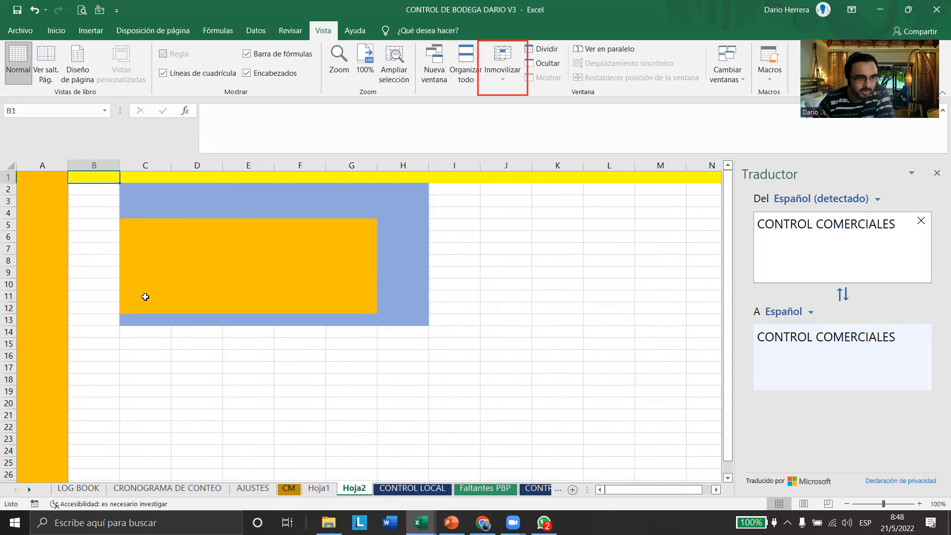
left_click(506, 70)
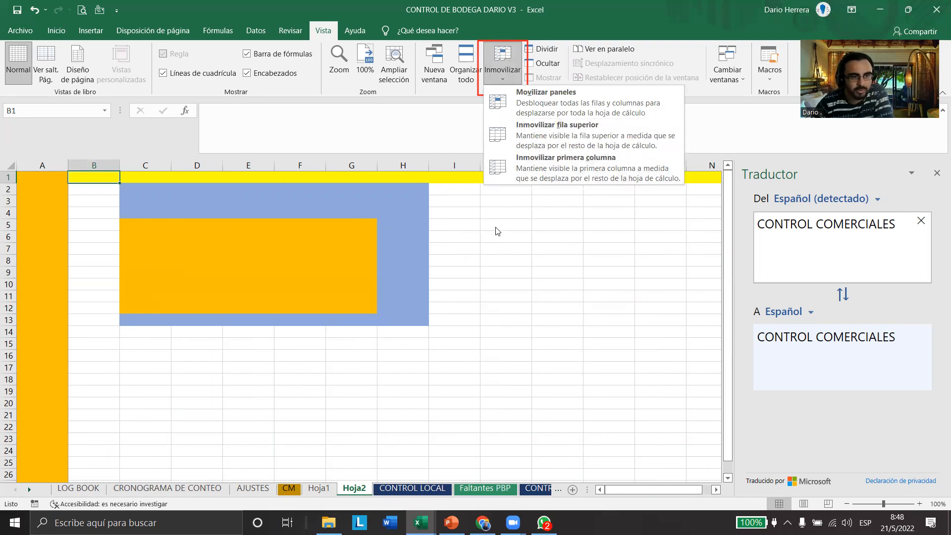
left_click(510, 261)
left_click(514, 81)
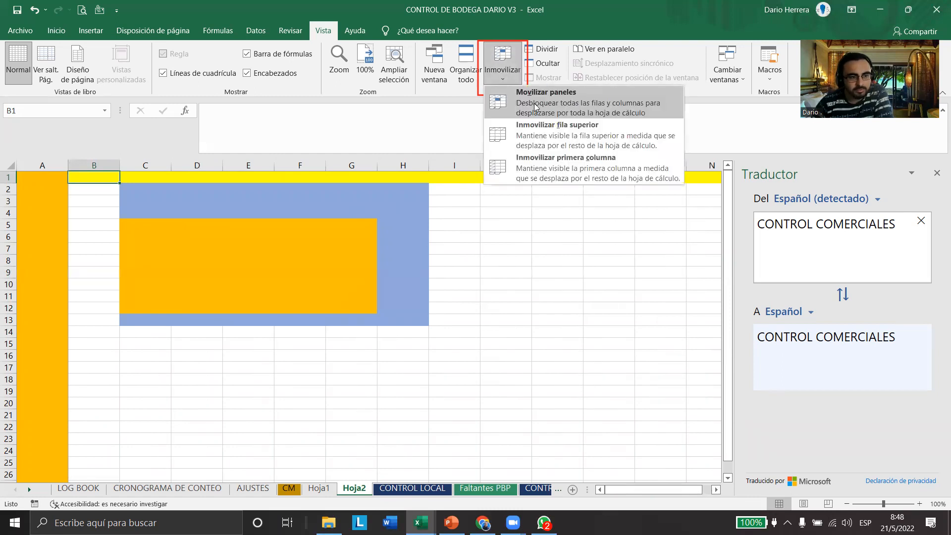
left_click(214, 313)
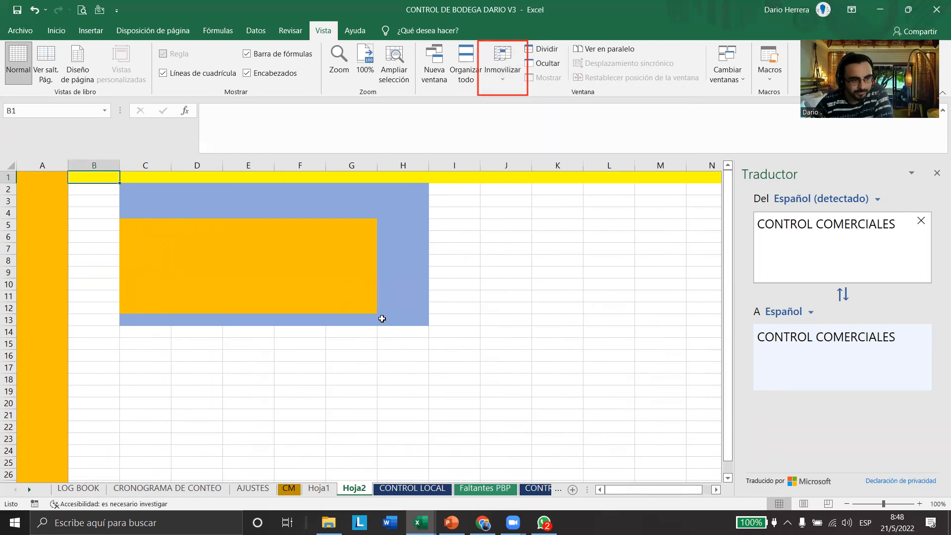
Fill cell H13, the last corner cell of the blue block, with the standard yellow colour
left_click(382, 318)
left_click(56, 30)
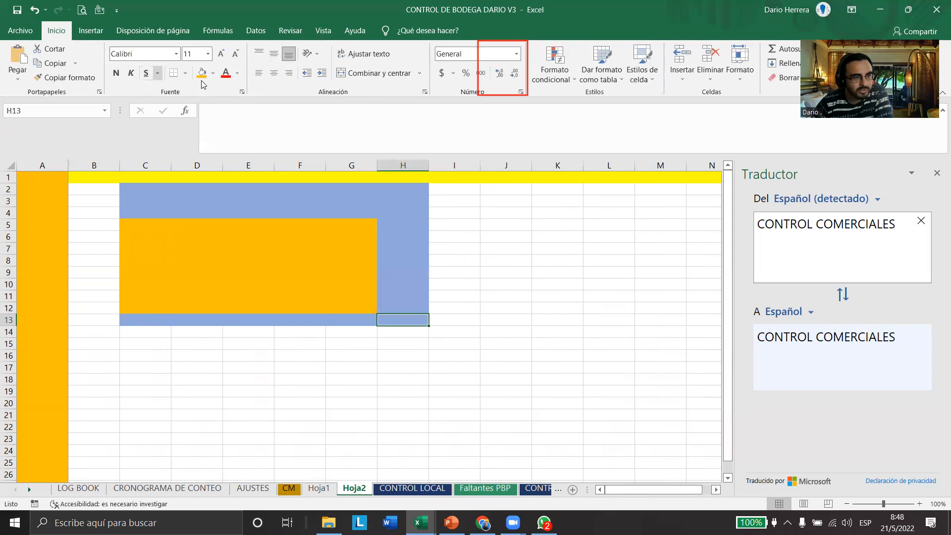
left_click(213, 73)
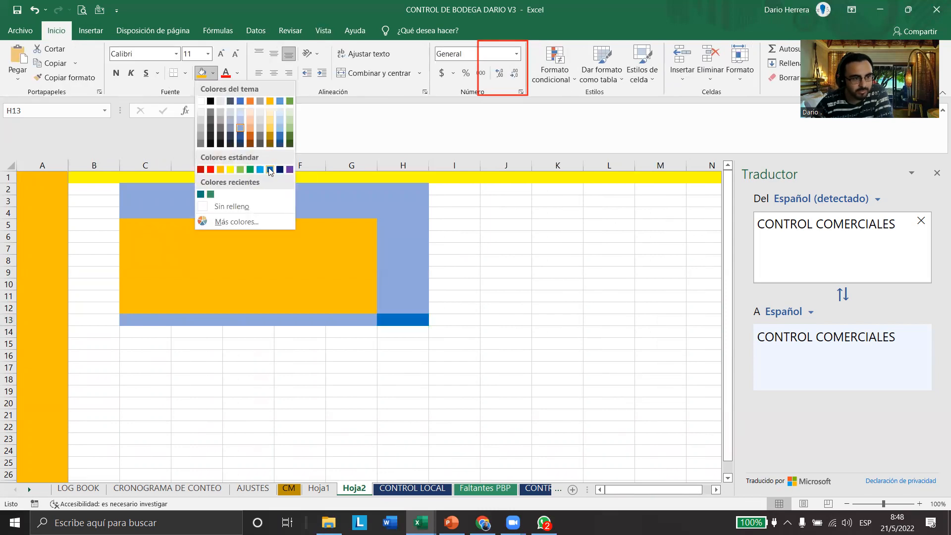
left_click(262, 169)
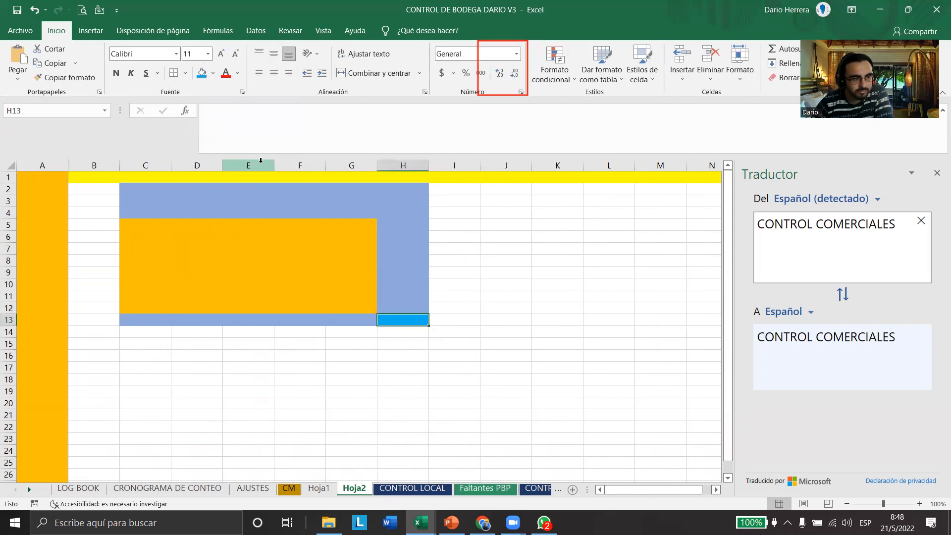
left_click(213, 75)
left_click(231, 173)
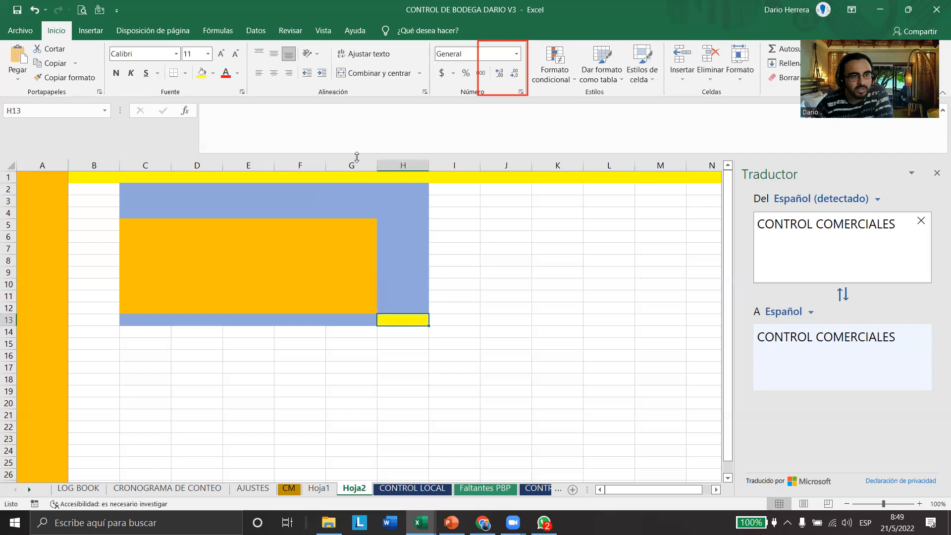
Unfreeze the first column with Movilizar paneles
left_click(324, 30)
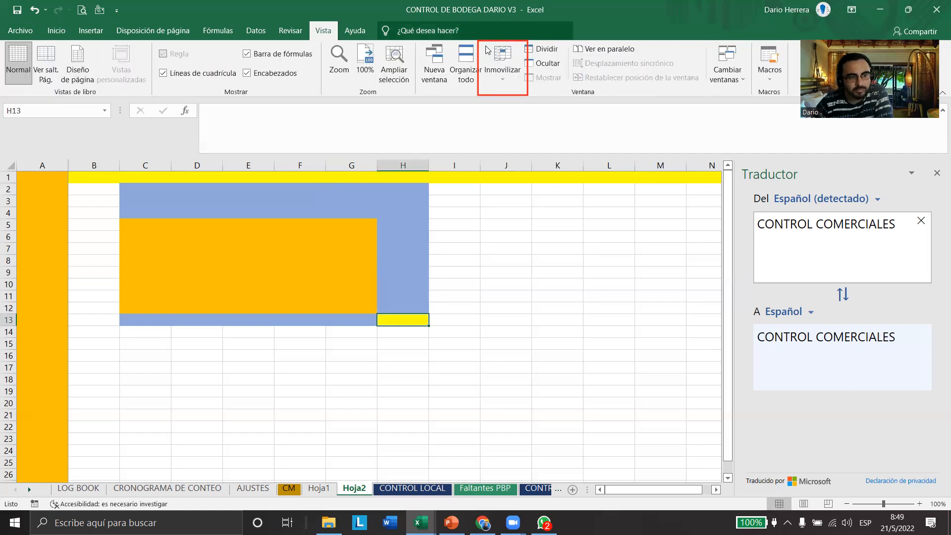
left_click(503, 69)
left_click(513, 95)
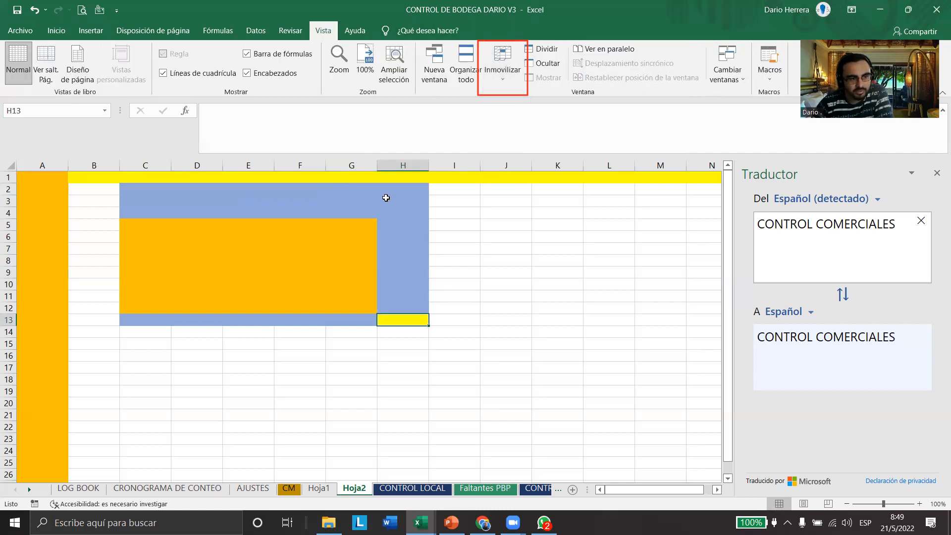
Apply Inmovilizar paneles from cell H13 to freeze columns A to G and rows 1 to 12
left_click_drag(361, 160, 30, 159)
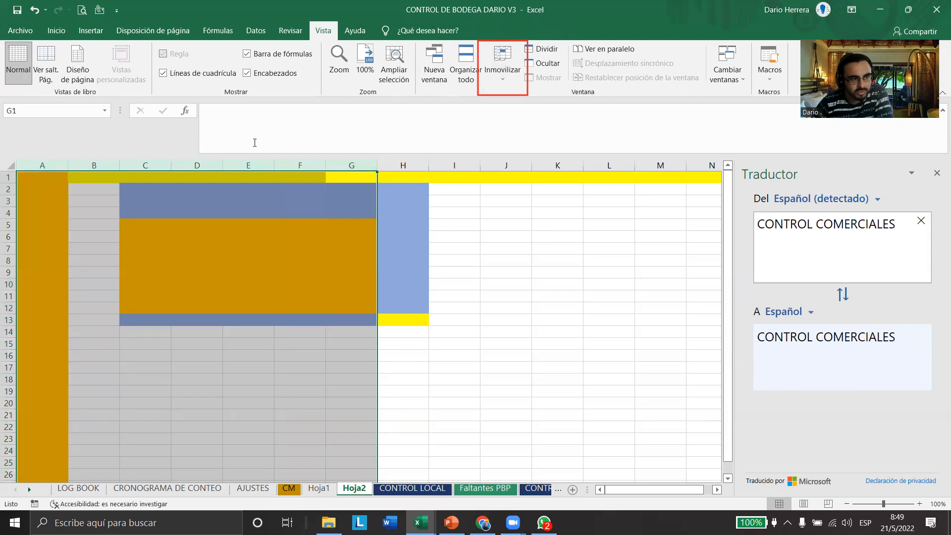
left_click_drag(8, 298, 6, 177)
left_click(462, 385)
left_click(408, 320)
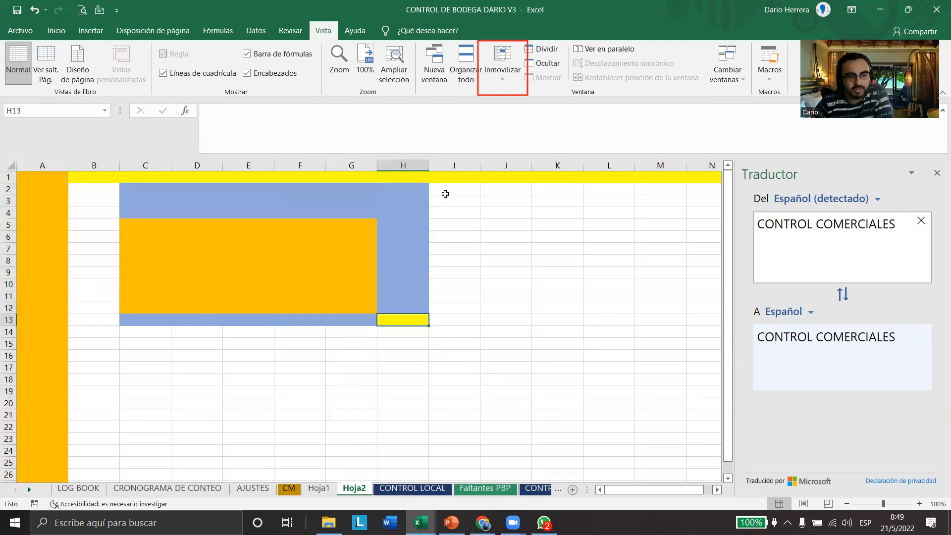
left_click(503, 88)
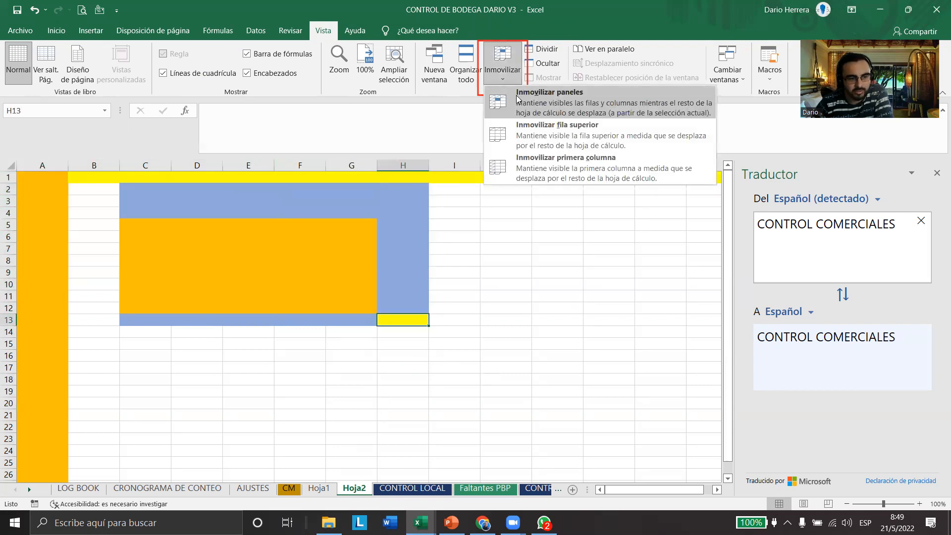
left_click(518, 99)
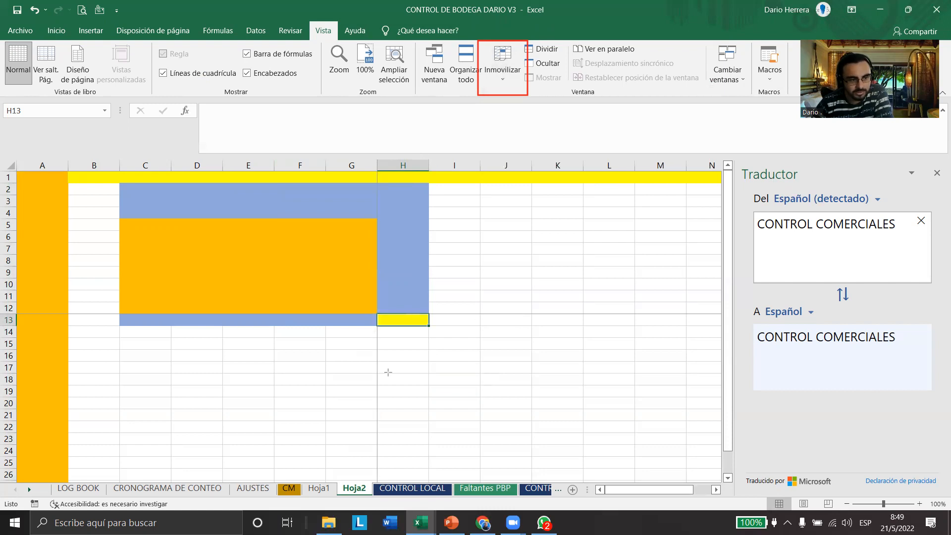
Examine the freeze lines around H13 and how the rows beneath them move going down the sheet and back up
left_click_drag(371, 306, 617, 318)
left_click_drag(372, 197, 382, 466)
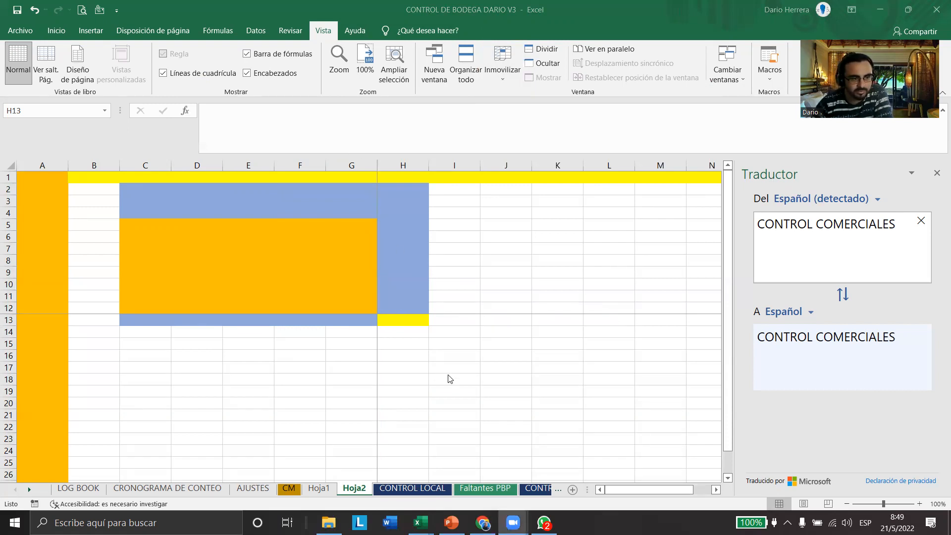
scroll(450, 379, "down", 6)
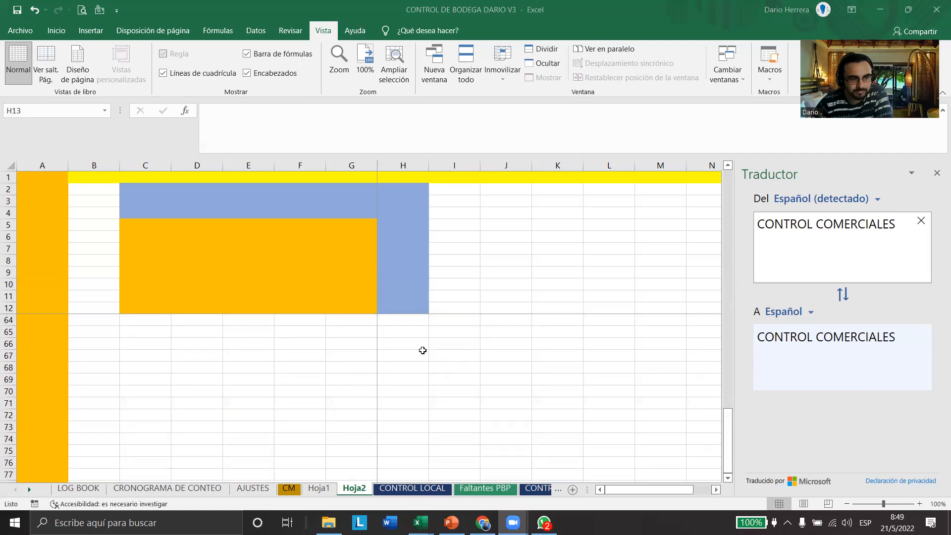
scroll(431, 374, "up", 6)
Fill the range I14:K23 with the standard yellow colour
left_click_drag(436, 334, 570, 438)
left_click(56, 31)
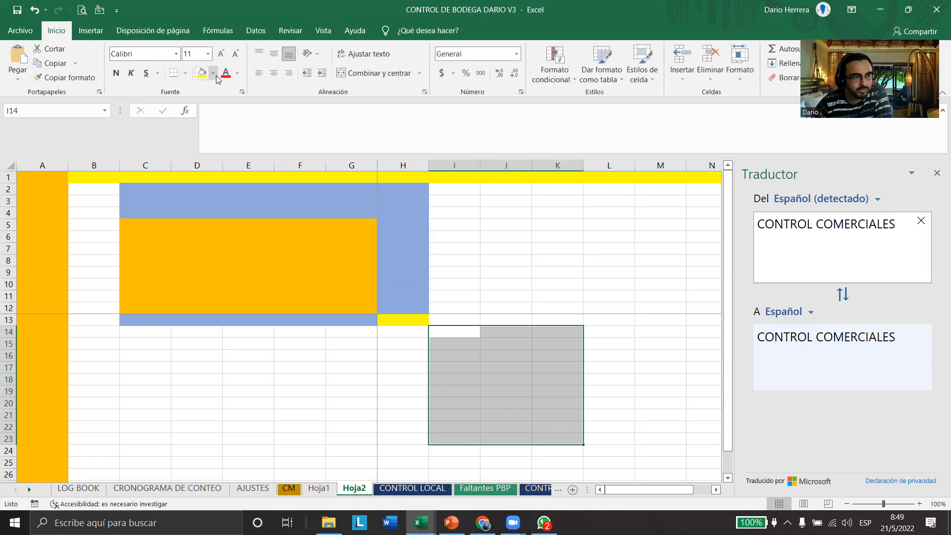
left_click(202, 73)
left_click(317, 369)
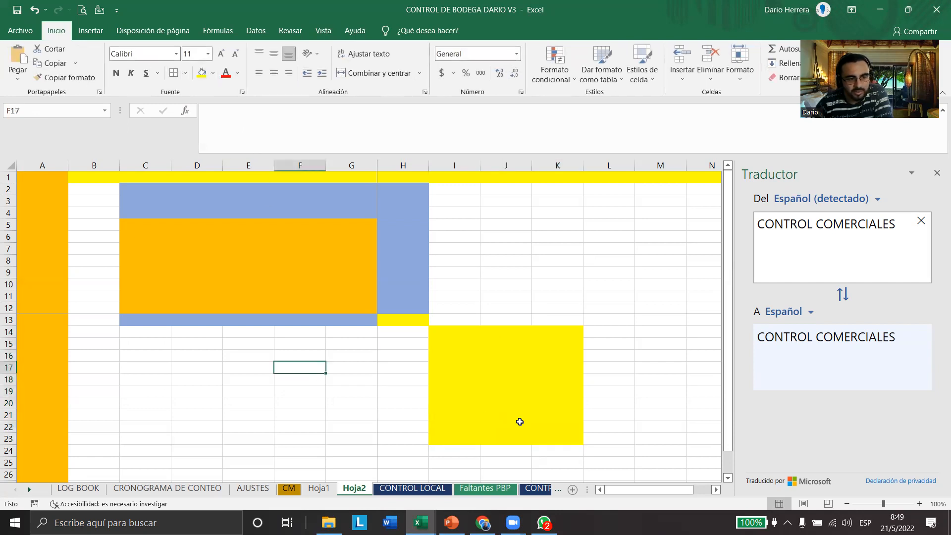
Examine how the yellow block I14:K23 moves beneath the frozen rows, marking the cells around H13 that set the freeze boundary
scroll(520, 422, "down", 3)
scroll(521, 422, "up", 2)
scroll(521, 422, "up", 1)
scroll(521, 422, "down", 1)
scroll(484, 317, "down", 1)
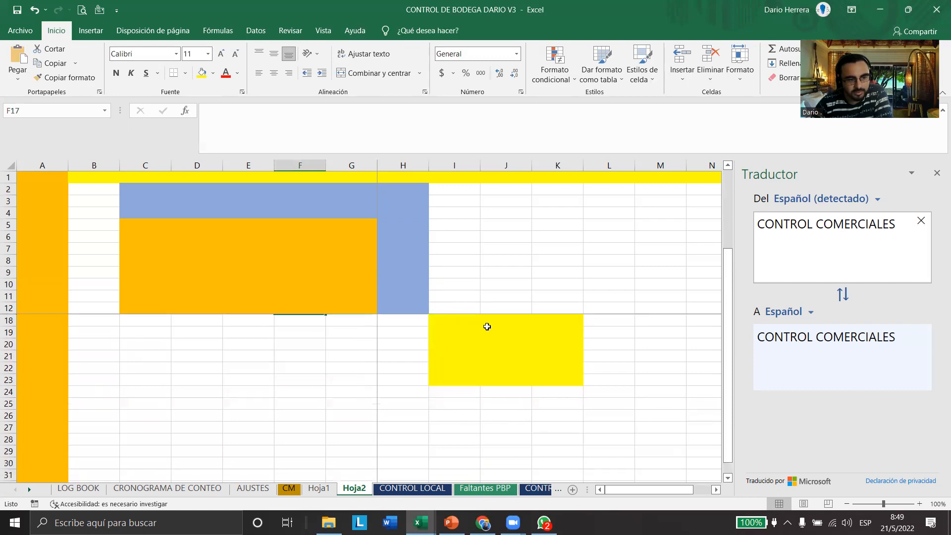
left_click_drag(395, 321, 507, 405)
scroll(507, 405, "up", 2)
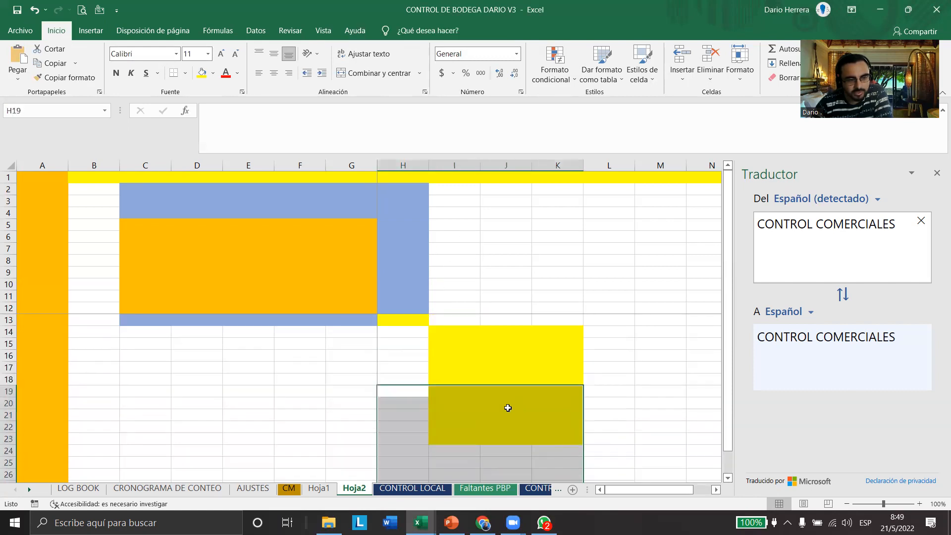
left_click_drag(415, 320, 475, 369)
left_click(415, 319)
left_click_drag(403, 305, 404, 177)
left_click_drag(365, 318, 39, 320)
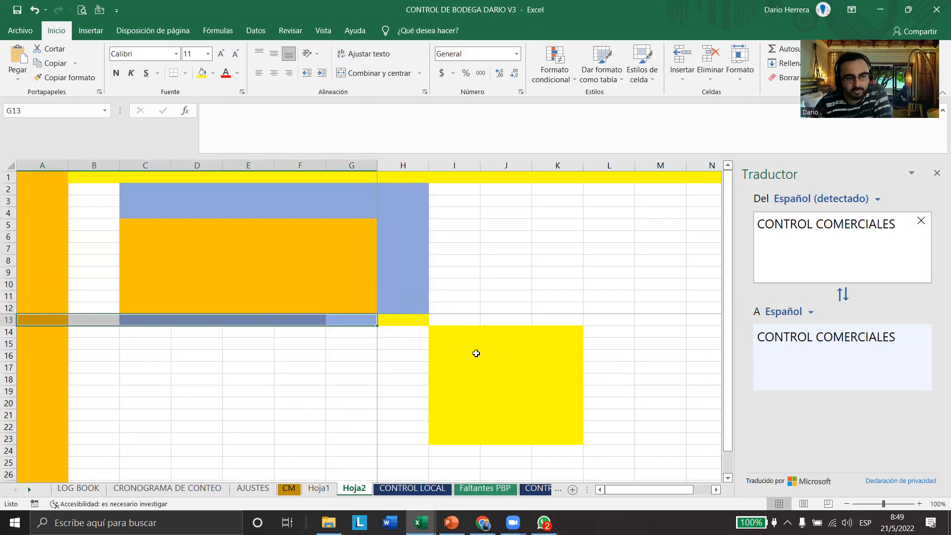
scroll(476, 354, "down", 4)
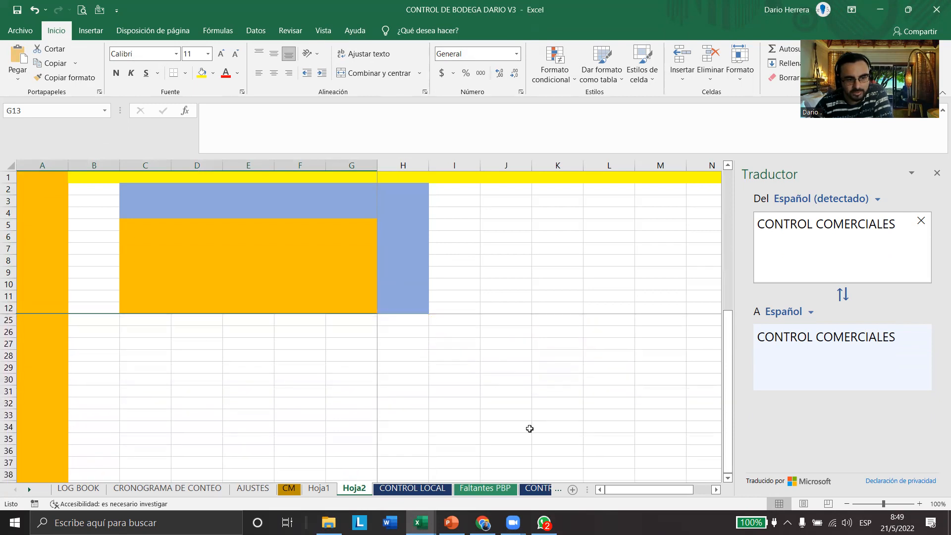
scroll(530, 428, "up", 4)
Examine how the yellow block moves against the frozen columns A to G while going across the sheet and back
left_click(716, 490)
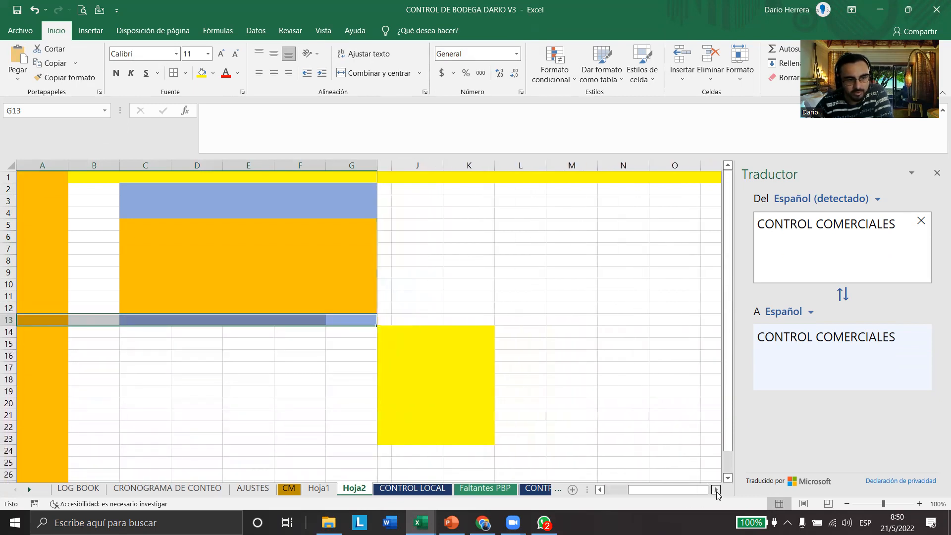
left_click(717, 490)
left_click(716, 490)
left_click(717, 490)
left_click(716, 491)
left_click(716, 490)
left_click(672, 491)
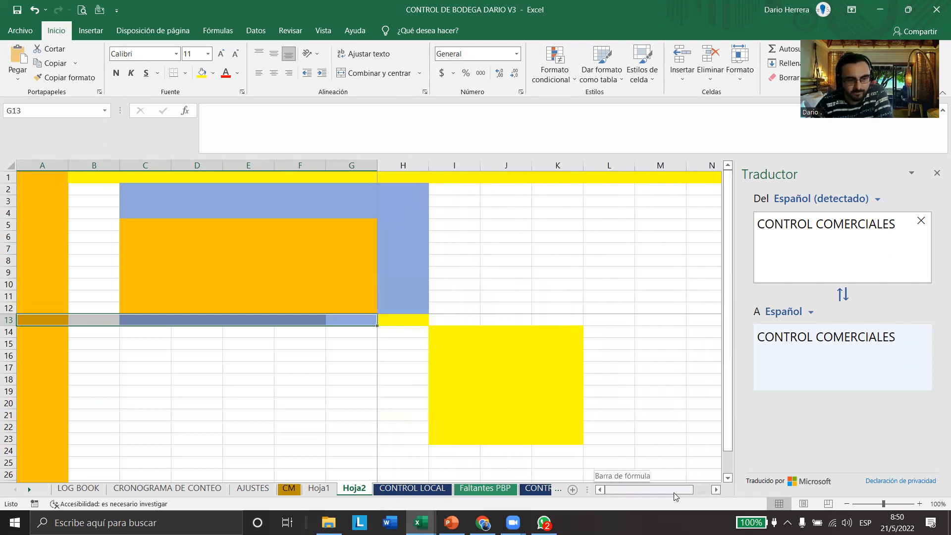
Select A11:G13 beside the yellow cell H13 and recheck the frozen rows while moving down and back up
left_click_drag(395, 305, 391, 159)
left_click_drag(367, 318, 21, 300)
scroll(416, 345, "down", 4)
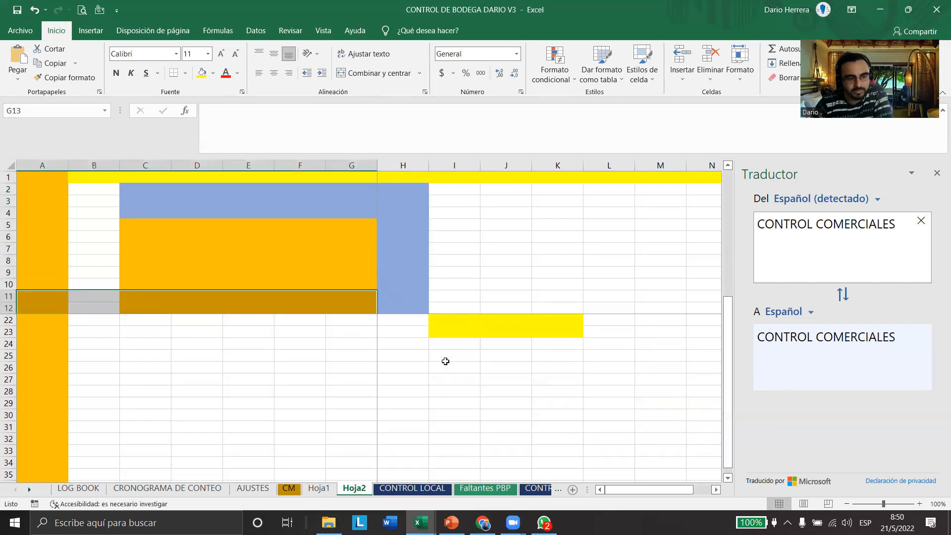
scroll(456, 355, "up", 4)
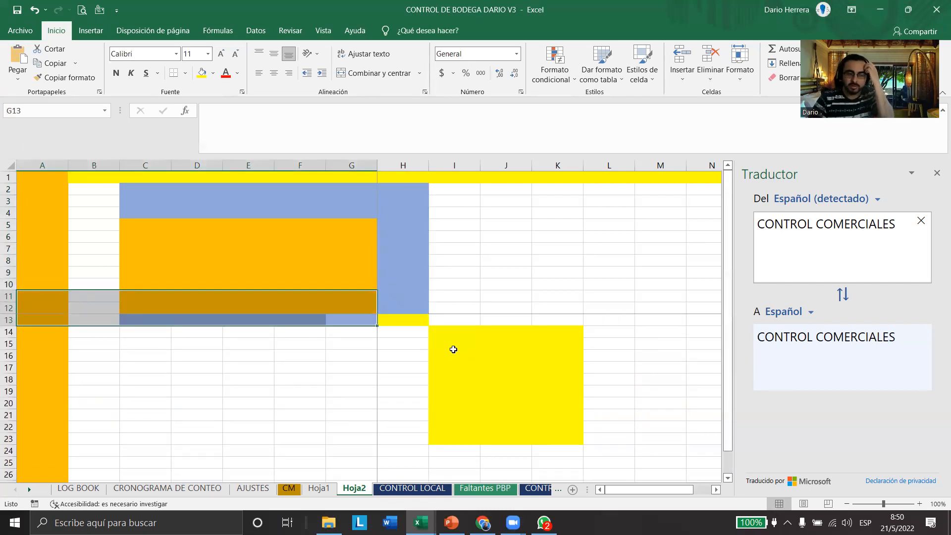
Examine the frozen header rows and columns on the CM sheet, from the second vehicle table back up to the first records
left_click(289, 489)
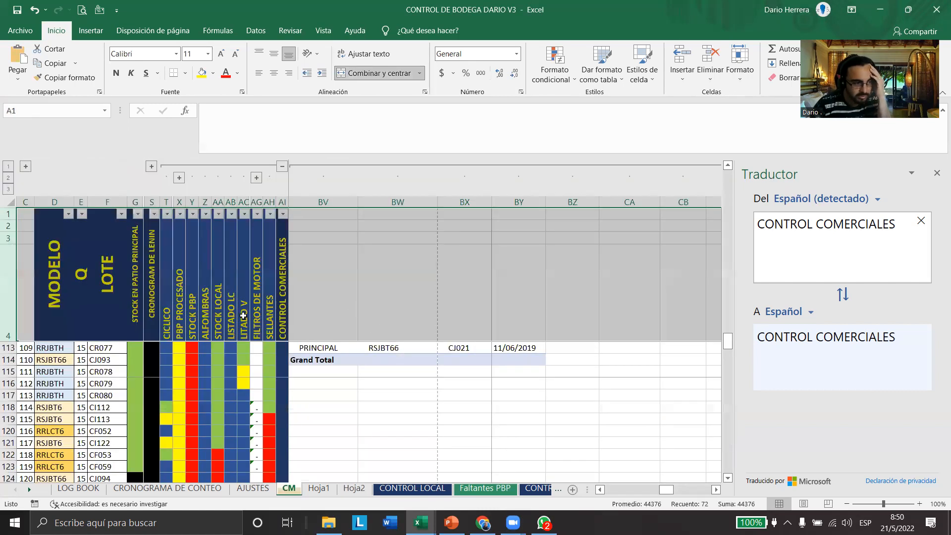
scroll(322, 386, "up", 20)
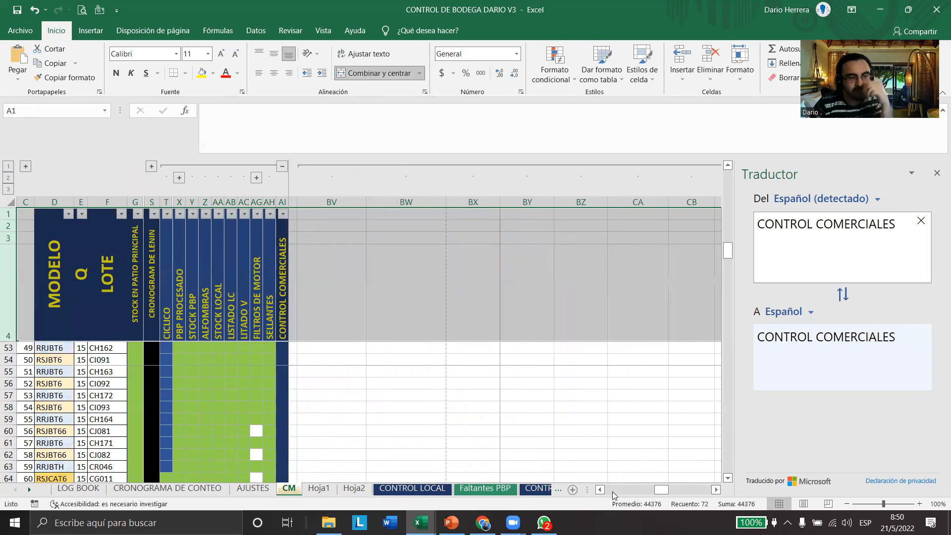
left_click(616, 493)
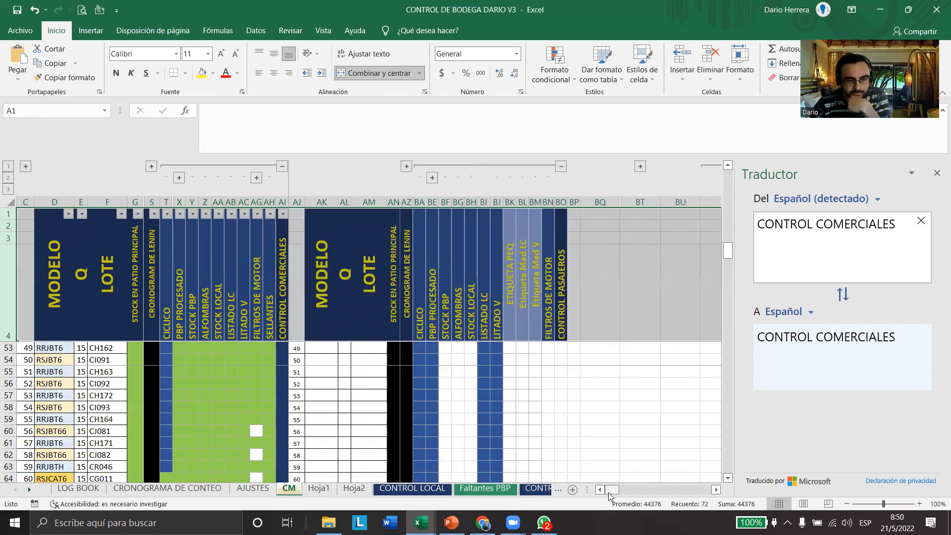
left_click(256, 360)
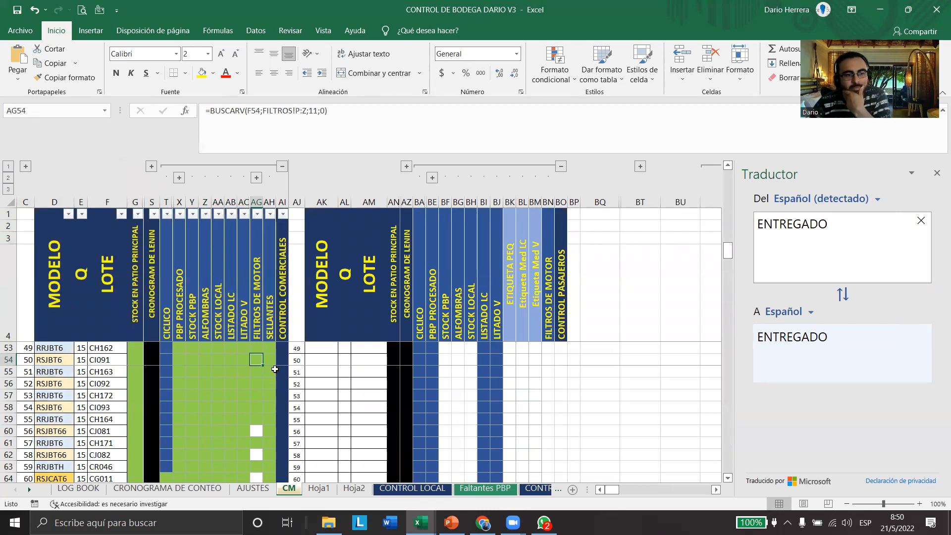
scroll(287, 389, "up", 16)
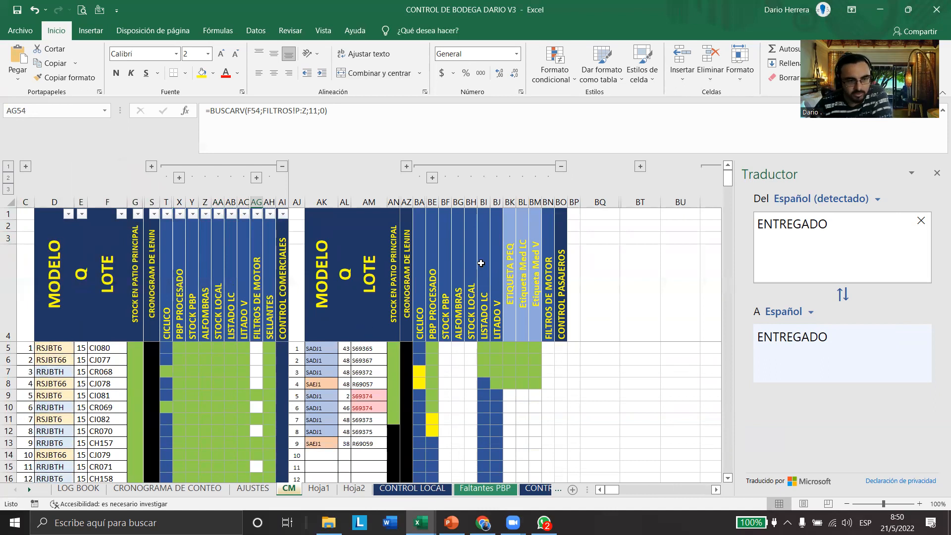
Return to the Hoja2 sheet and select the yellow cell H13
key("ctrl+Page_Down")
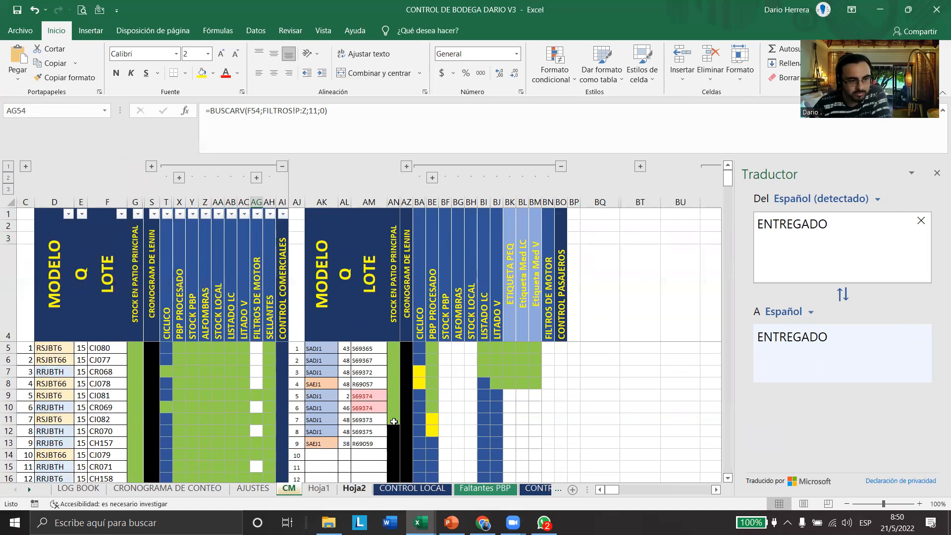
key("ctrl+Page_Down")
left_click(418, 319)
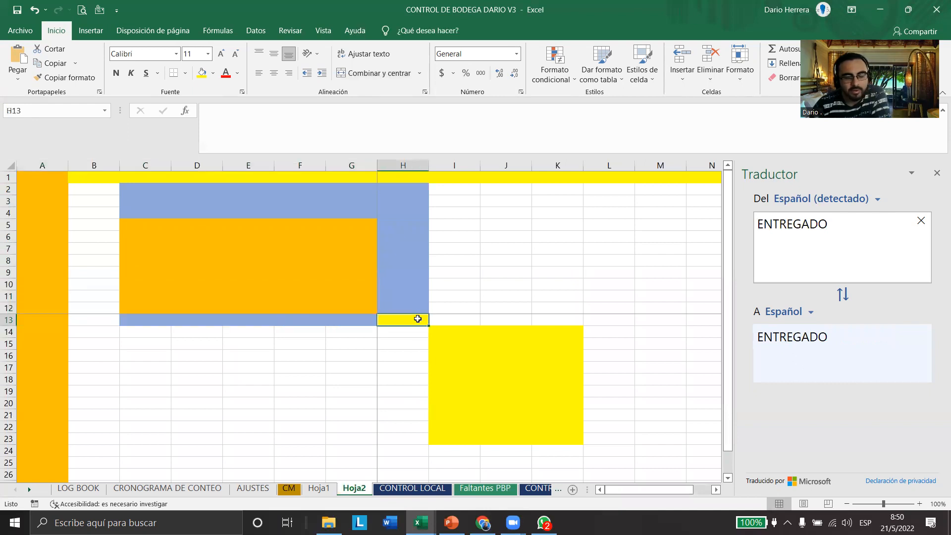
Outline the Vistas de libro group in red and link it by arrow to the status bar's view controls
left_click(324, 30)
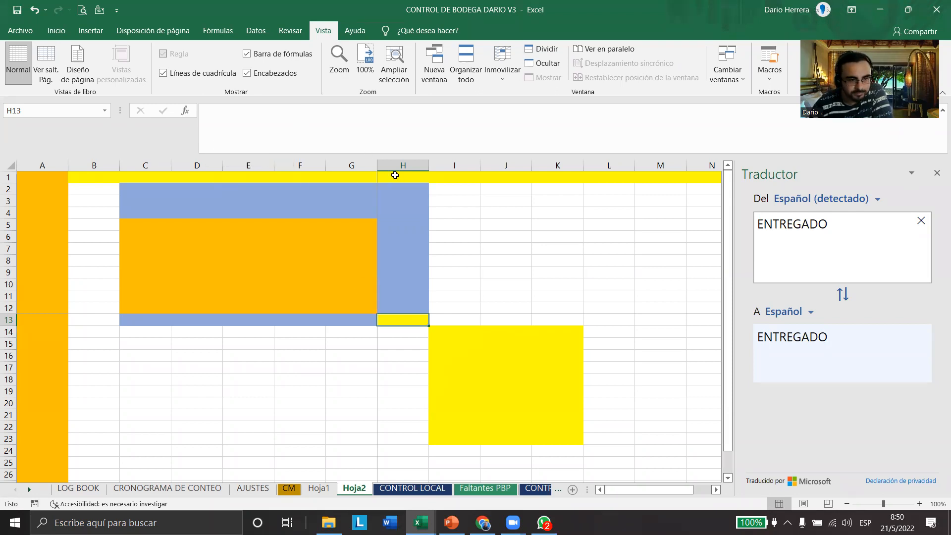
left_click(684, 212)
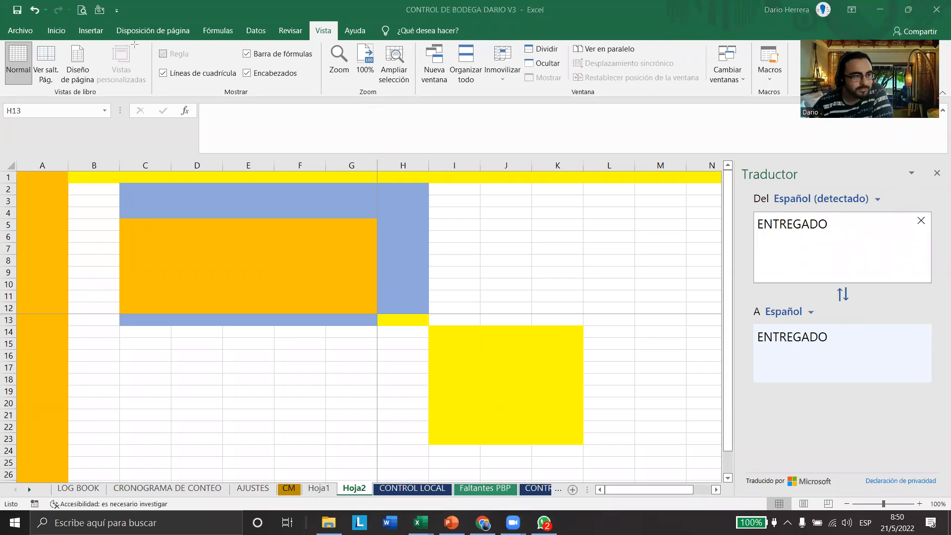
left_click_drag(7, 33, 118, 109)
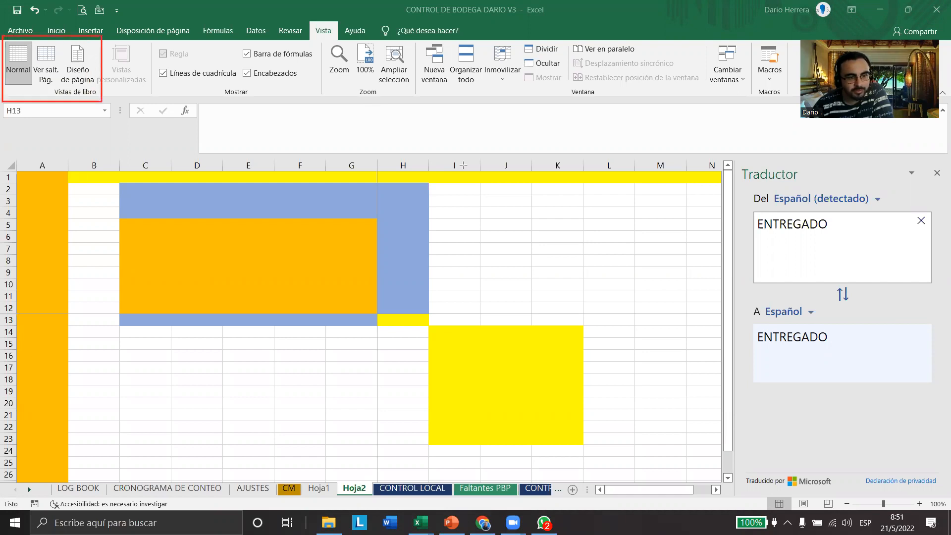
mouse_move(99, 93)
left_mouse_down()
mouse_move(436, 325)
mouse_move(712, 446)
mouse_move(808, 505)
mouse_move(776, 494)
left_mouse_up()
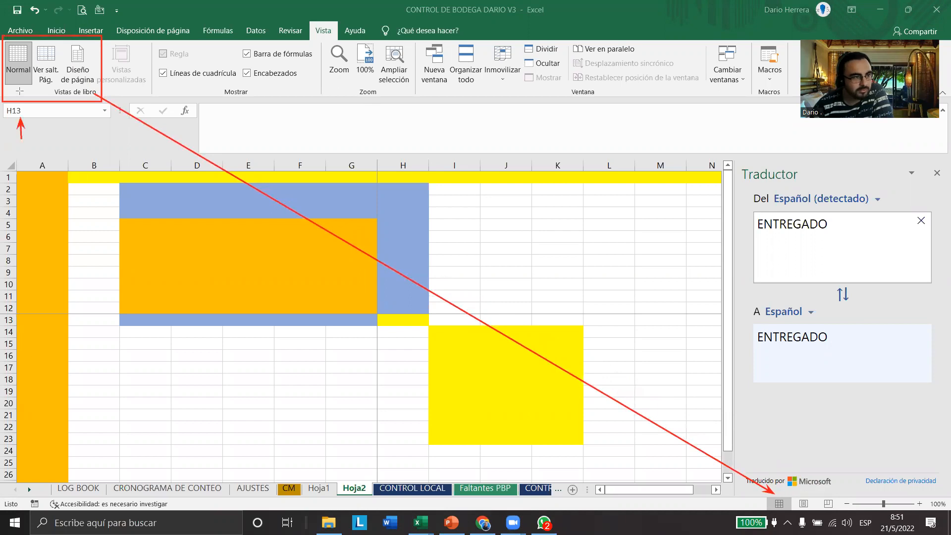
Mark the Ver salt. Pág. and Diseño de página views and their status bar counterparts with arrows, and erase the markings
left_click_drag(39, 135, 39, 89)
left_click_drag(62, 130, 66, 91)
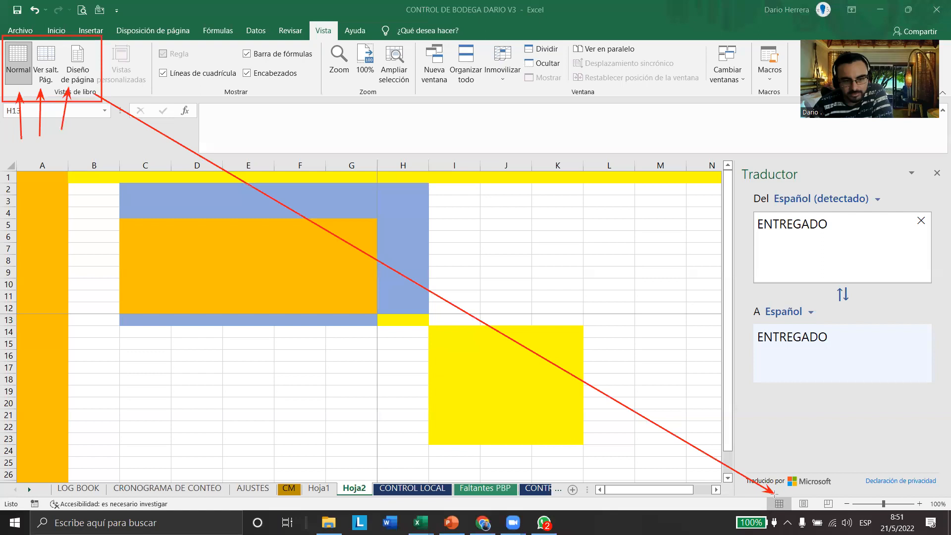
left_click_drag(783, 455, 780, 496)
mouse_move(818, 455)
left_mouse_down()
mouse_move(811, 494)
mouse_move(833, 495)
left_mouse_up()
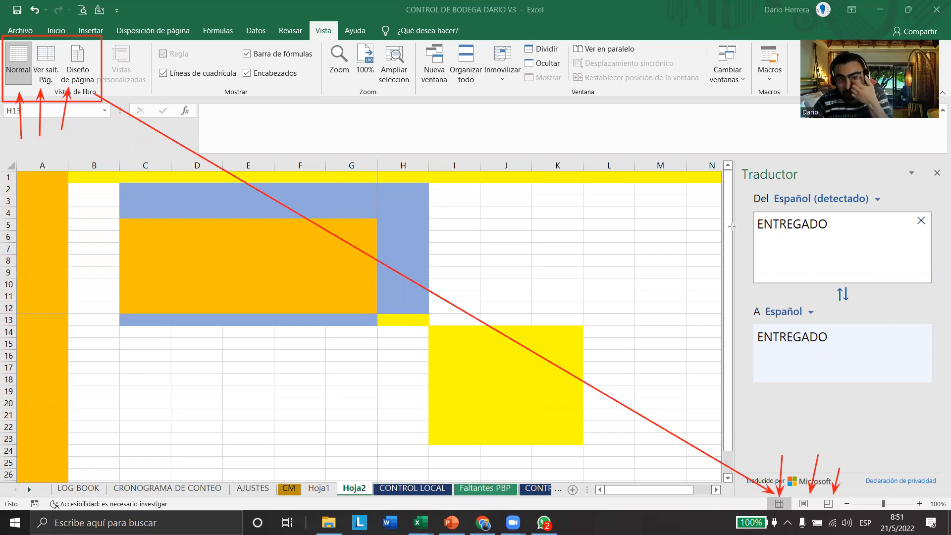
key("e")
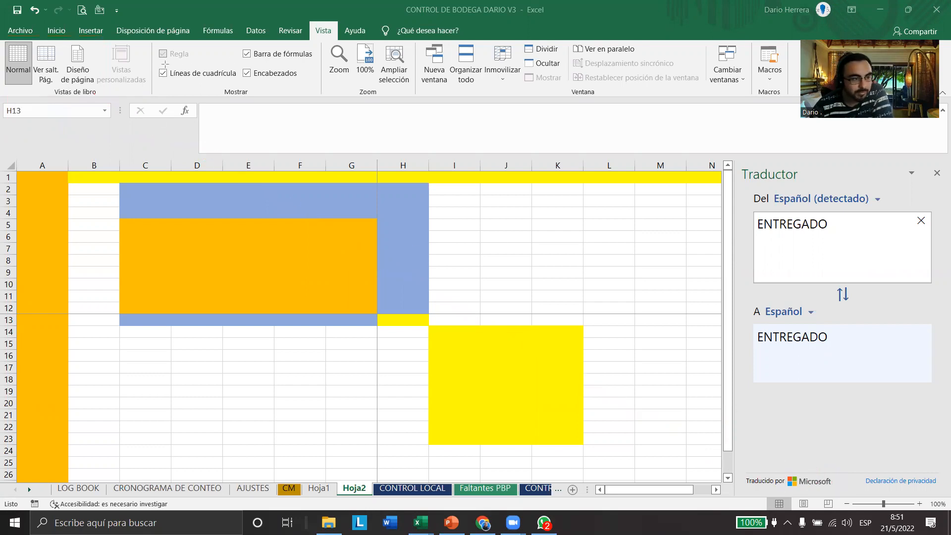
Mark the Barra de fórmulas option with an arrow, and hide and redisplay the formula bar
left_click_drag(261, 97, 175, 74)
mouse_move(313, 237)
left_mouse_down()
mouse_move(309, 379)
mouse_move(251, 379)
mouse_move(265, 196)
mouse_move(244, 82)
mouse_move(252, 58)
left_mouse_up()
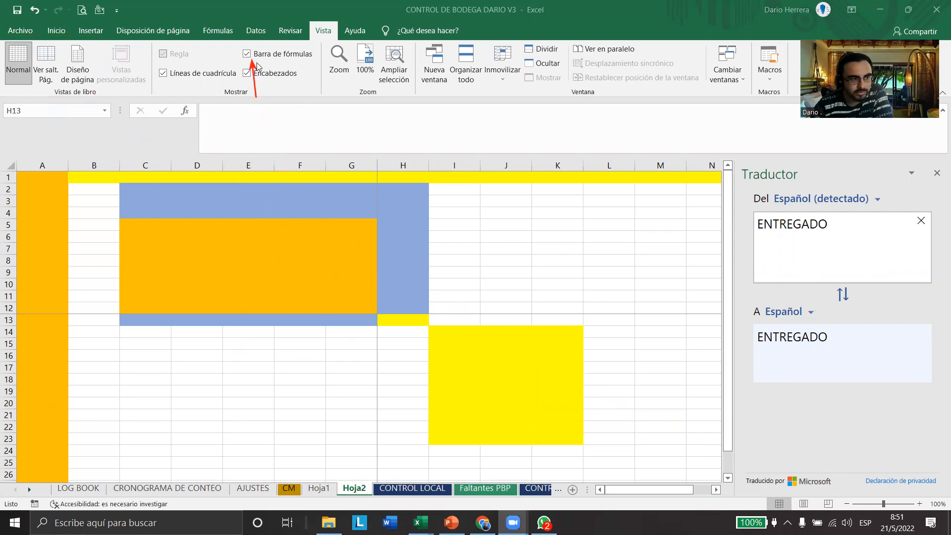
left_click(247, 54)
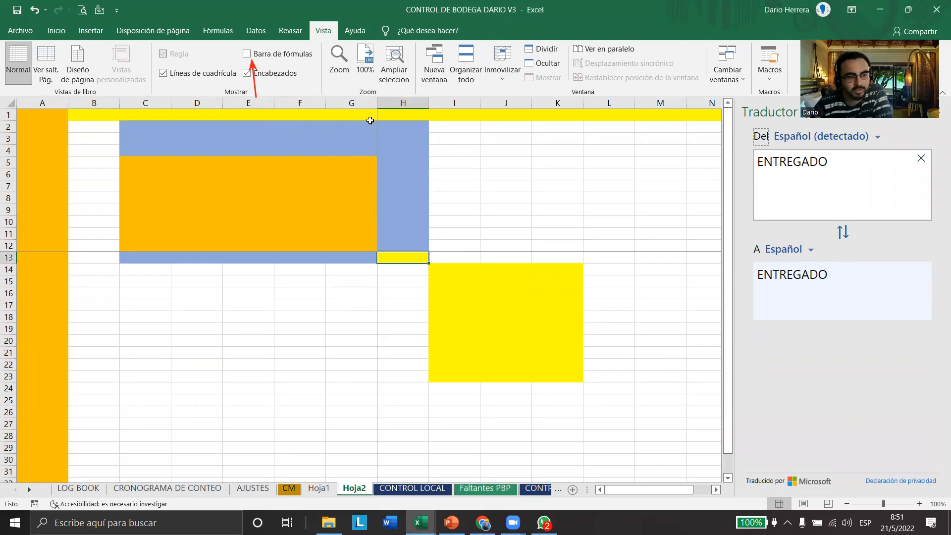
left_click(246, 54)
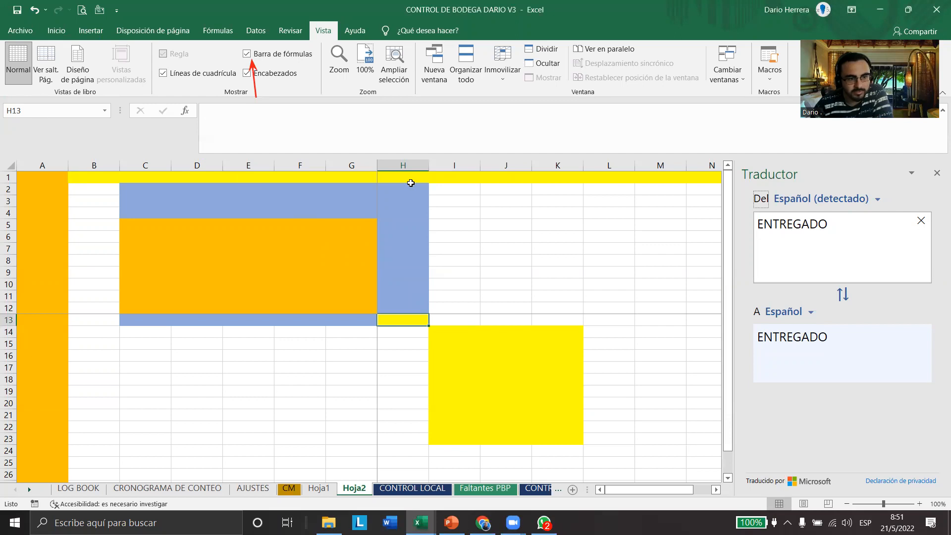
Outline the whole formula bar, its name box, function buttons and entry area in red, and clear the markings
left_click(580, 220)
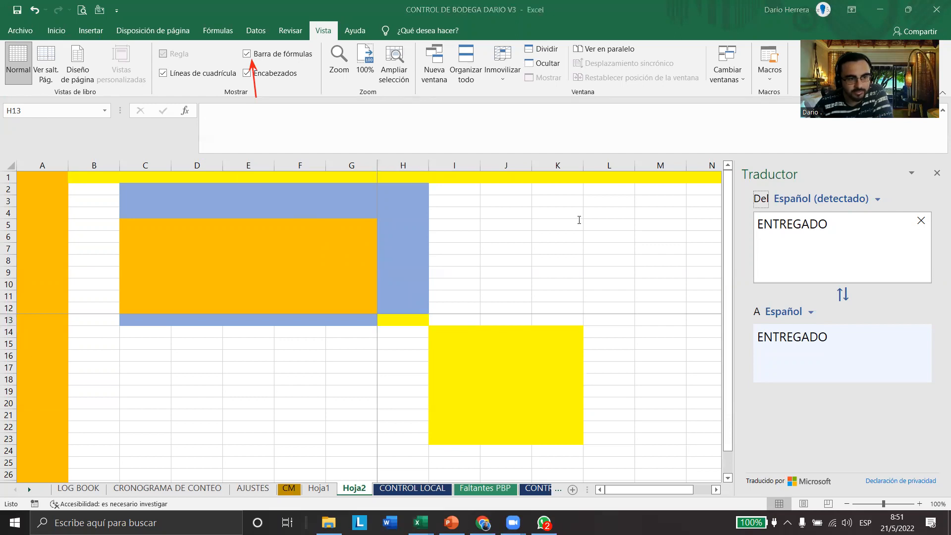
mouse_move(943, 155)
left_mouse_down()
mouse_move(213, 147)
mouse_move(1, 102)
left_mouse_up()
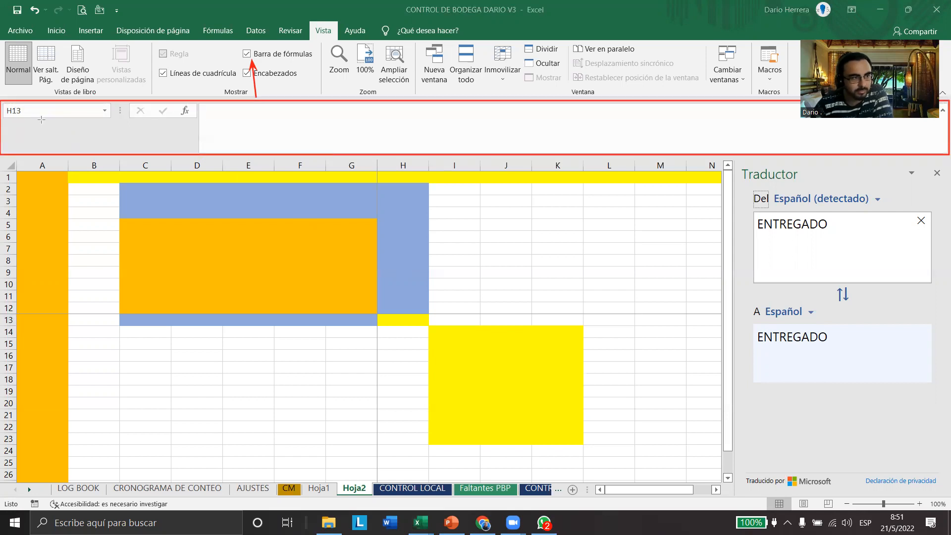
mouse_move(107, 125)
left_mouse_down()
mouse_move(8, 119)
mouse_move(1, 103)
left_mouse_up()
mouse_move(122, 125)
left_mouse_down()
mouse_move(198, 101)
mouse_move(480, 167)
mouse_move(769, 148)
mouse_move(925, 151)
mouse_move(916, 153)
left_mouse_up()
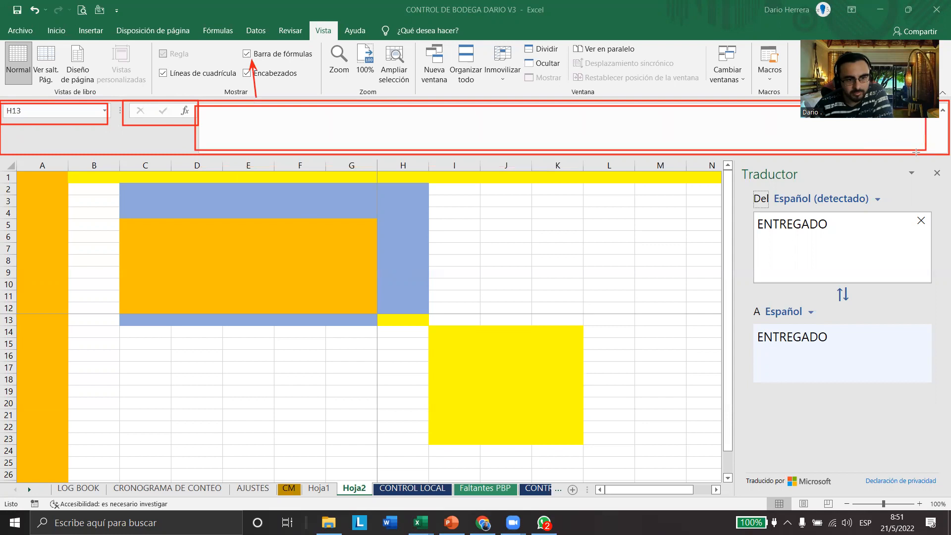
key("Escape")
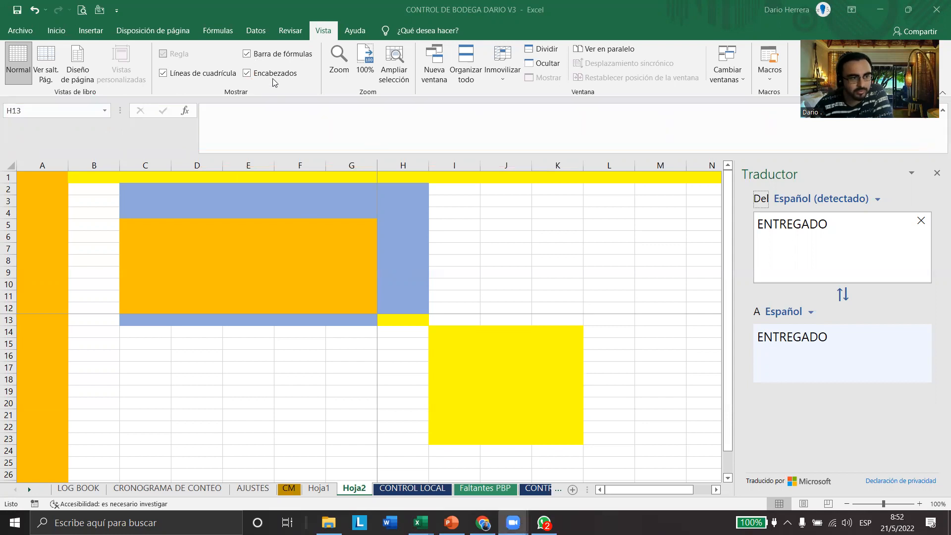
Switch the formula bar, headings and gridlines off and back on, and look at the matching Page Layout sheet options
left_click(246, 53)
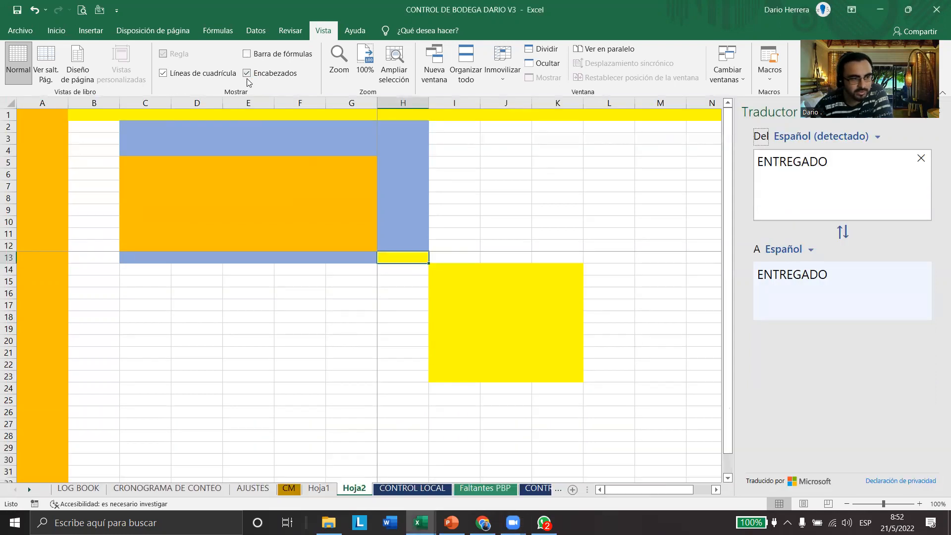
left_click(247, 54)
left_click(247, 73)
left_click(247, 74)
left_click(163, 73)
left_click(164, 73)
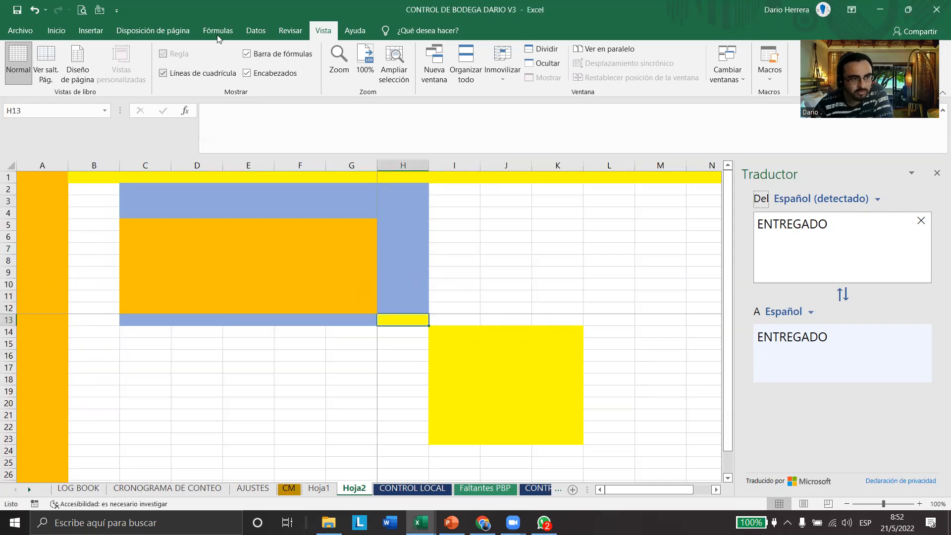
left_click(191, 32)
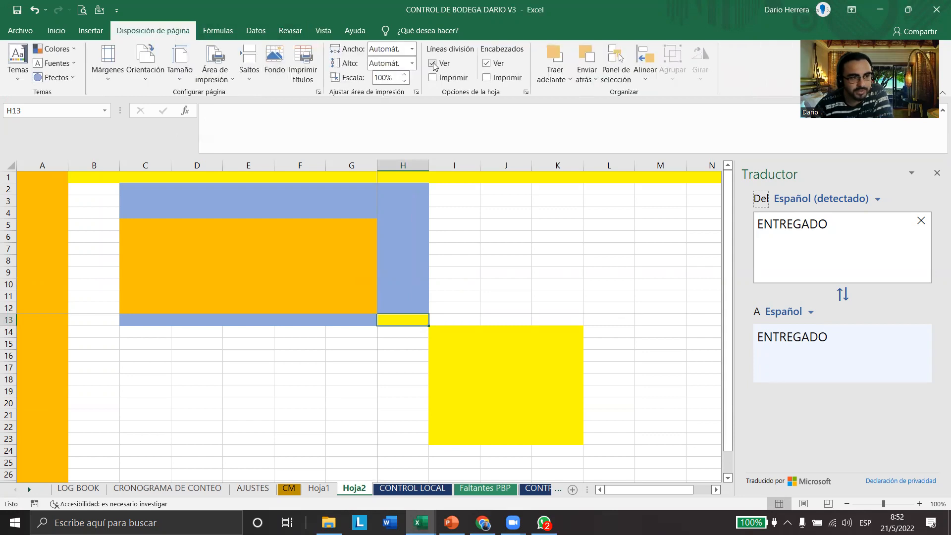
left_click(323, 32)
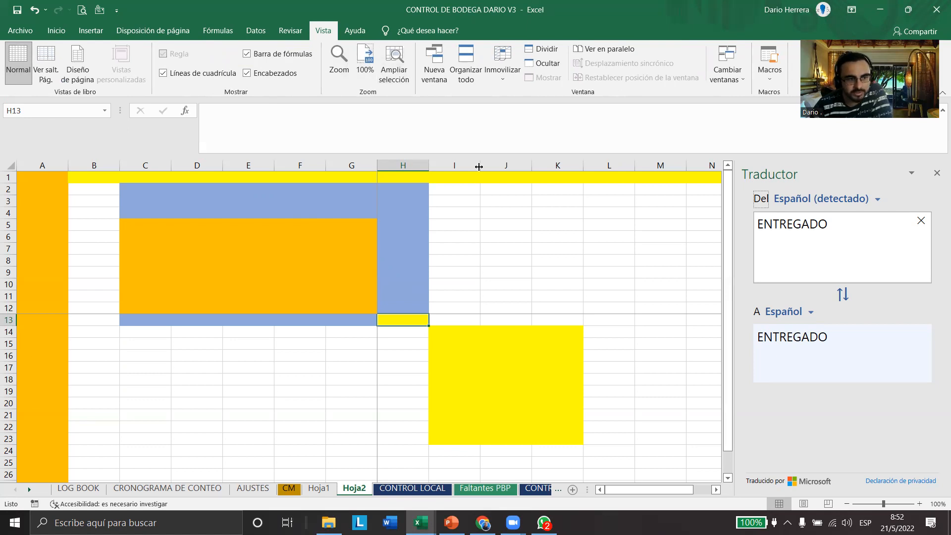
Link the Zoom group by red arrow to the status bar zoom slider, and use it to zoom out and back to 70%
mouse_move(311, 38)
left_mouse_down()
mouse_move(421, 100)
mouse_move(792, 396)
mouse_move(844, 497)
mouse_move(917, 500)
mouse_move(880, 492)
left_mouse_up()
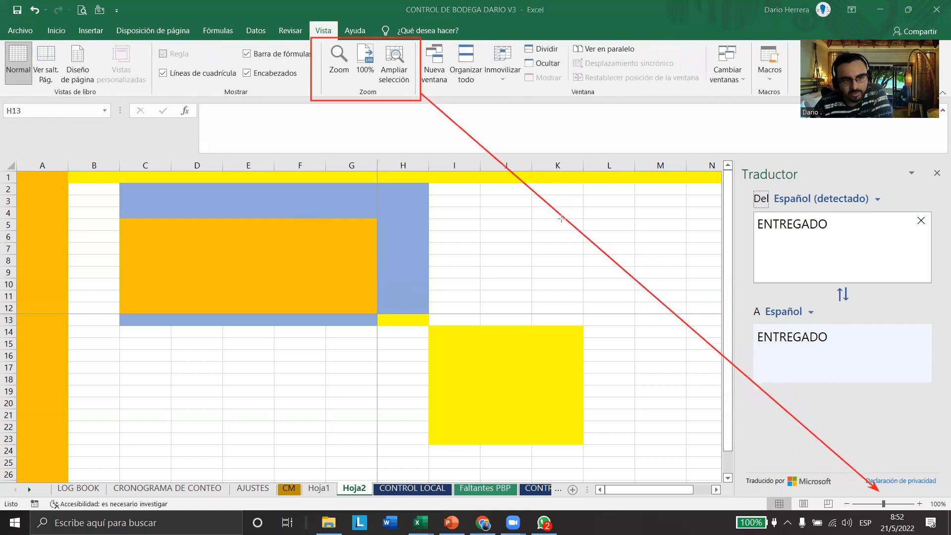
left_click(883, 504)
left_click_drag(874, 505, 851, 505)
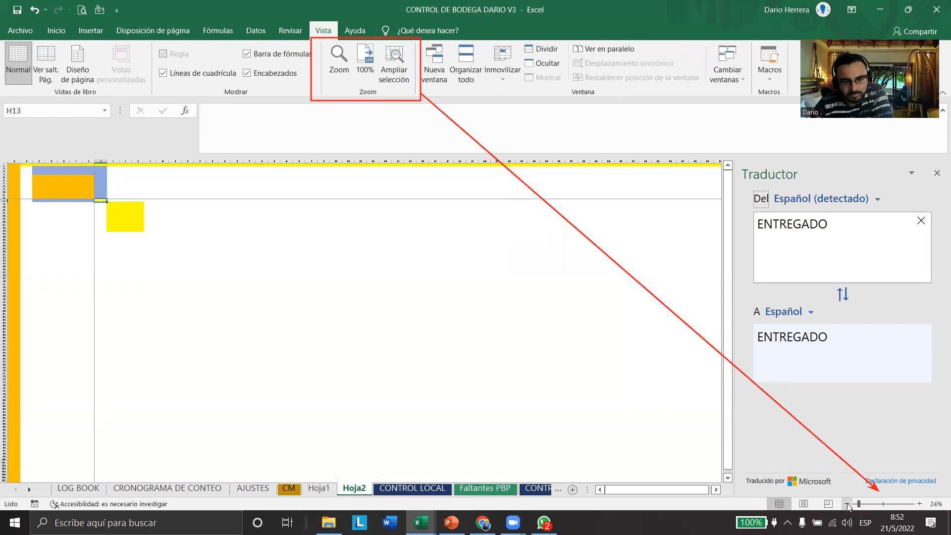
left_click(921, 504)
left_click(920, 504)
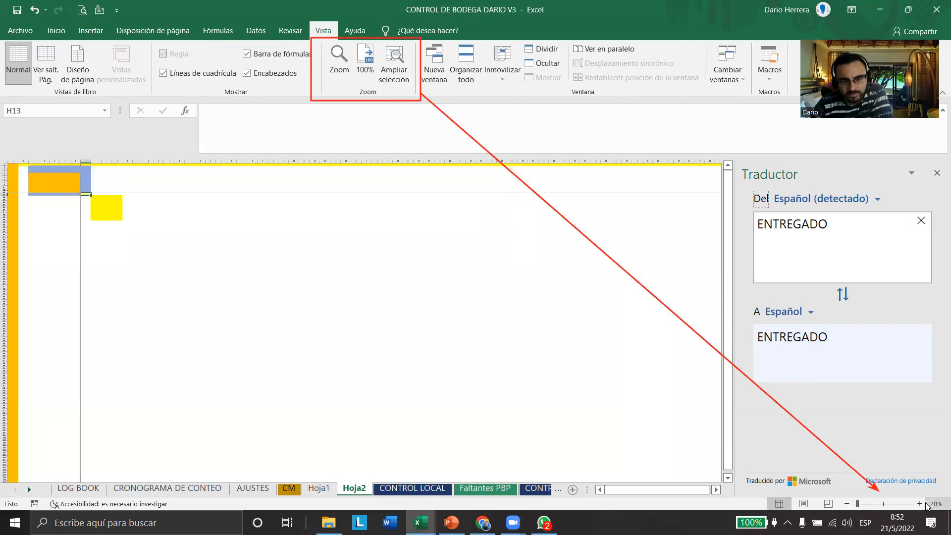
left_click(920, 505)
left_click(920, 504)
left_click(920, 504)
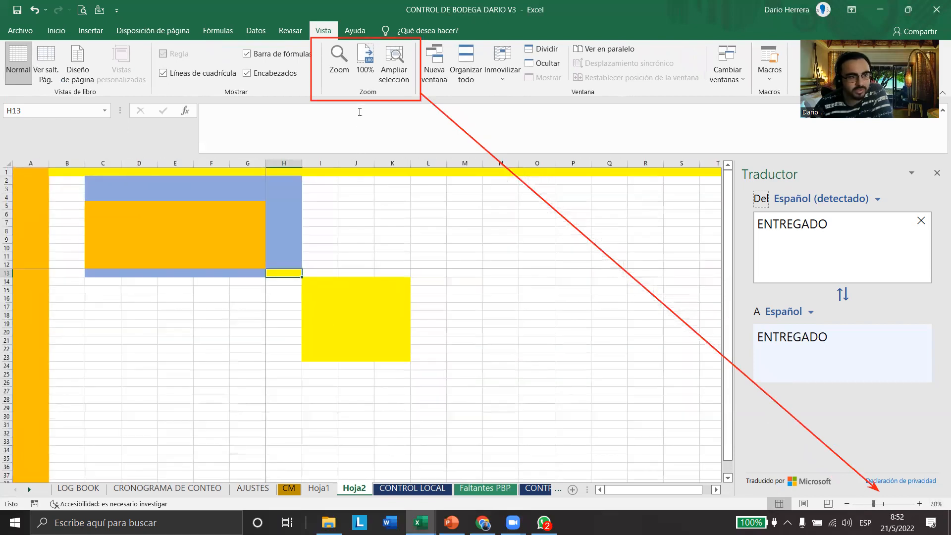
Try the preset magnifications 75%, 200% and 25% in the Zoom dialog, and return the worksheet to 100%
left_click(339, 62)
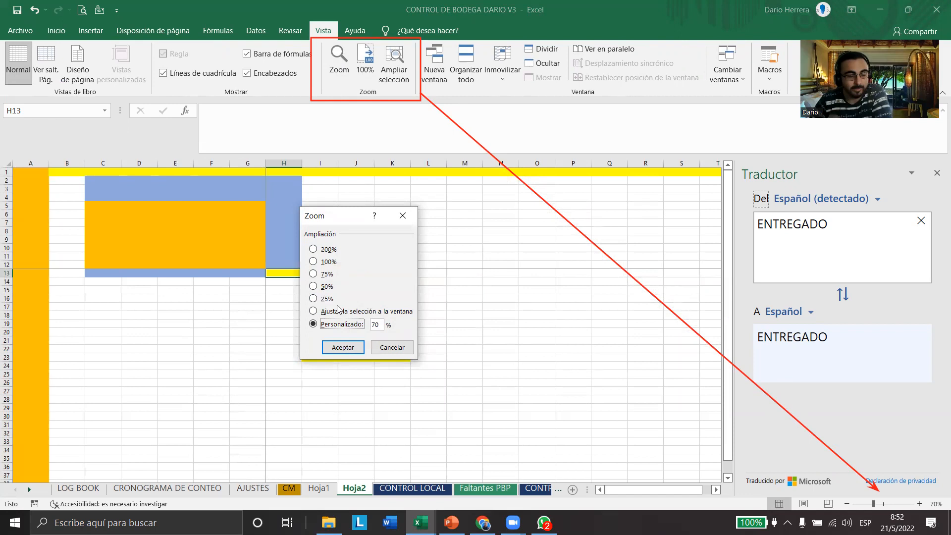
left_click(317, 275)
left_click(361, 352)
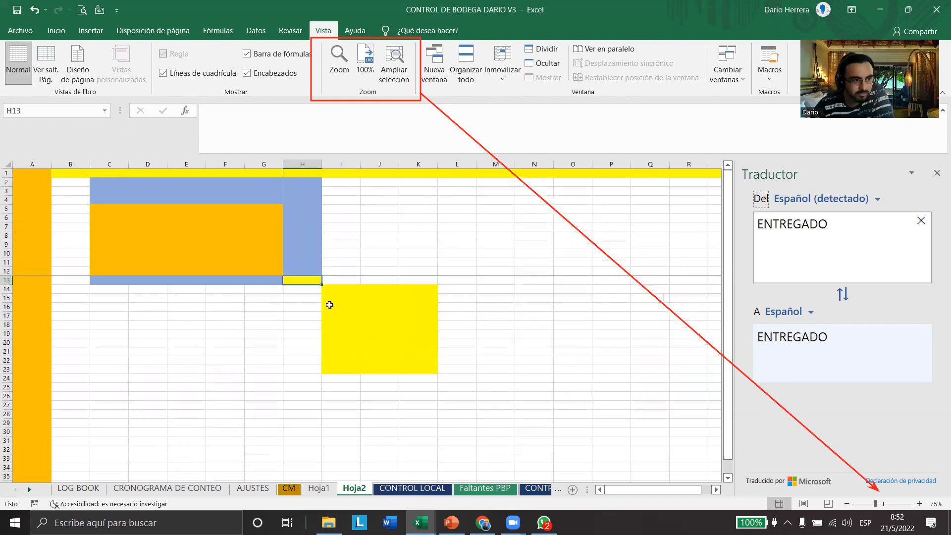
left_click(346, 63)
left_click(324, 250)
left_click(339, 346)
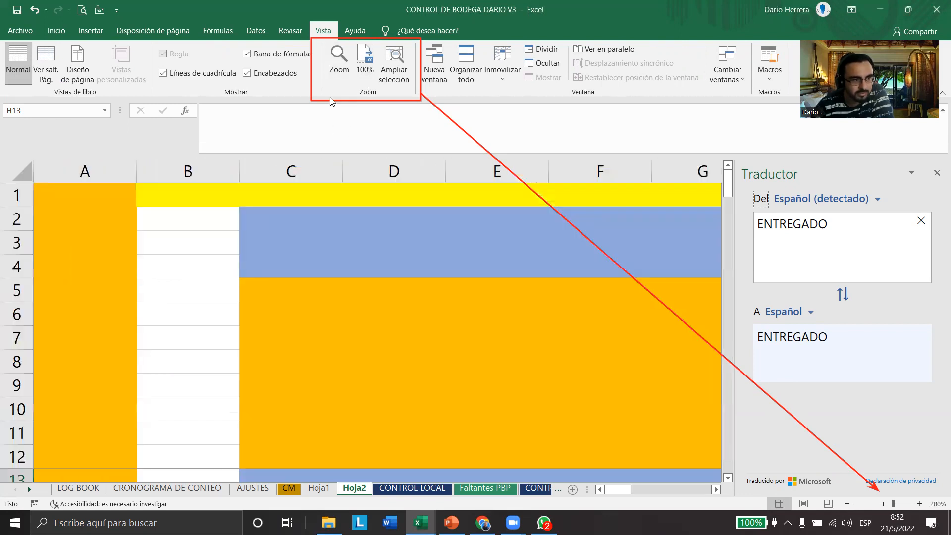
left_click(334, 66)
left_click(327, 299)
left_click(343, 349)
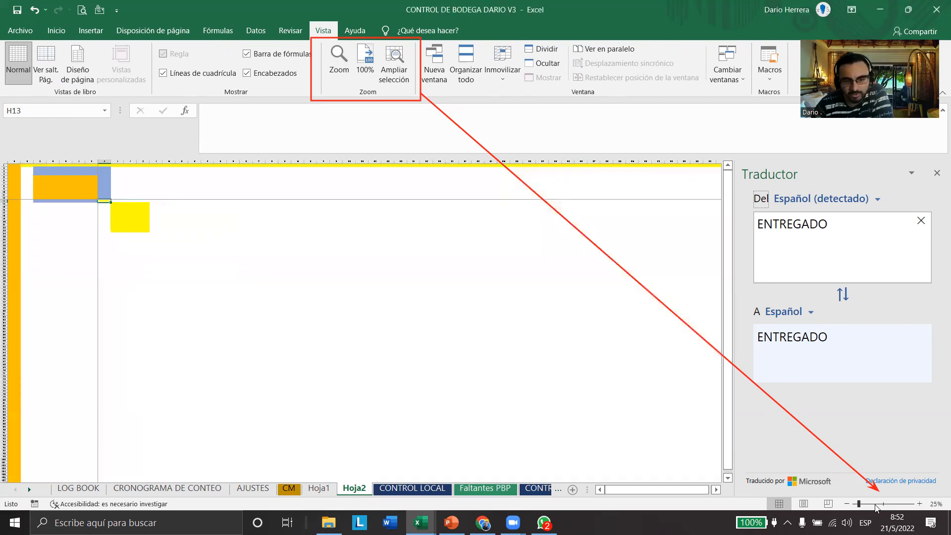
left_click_drag(859, 505, 885, 508)
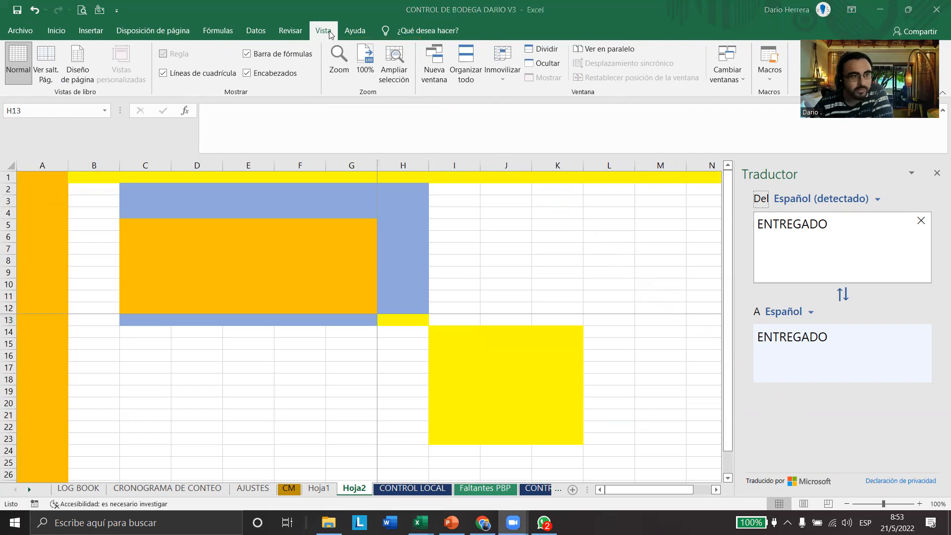
Display the Help commands and look over the technical support option
left_click(349, 33)
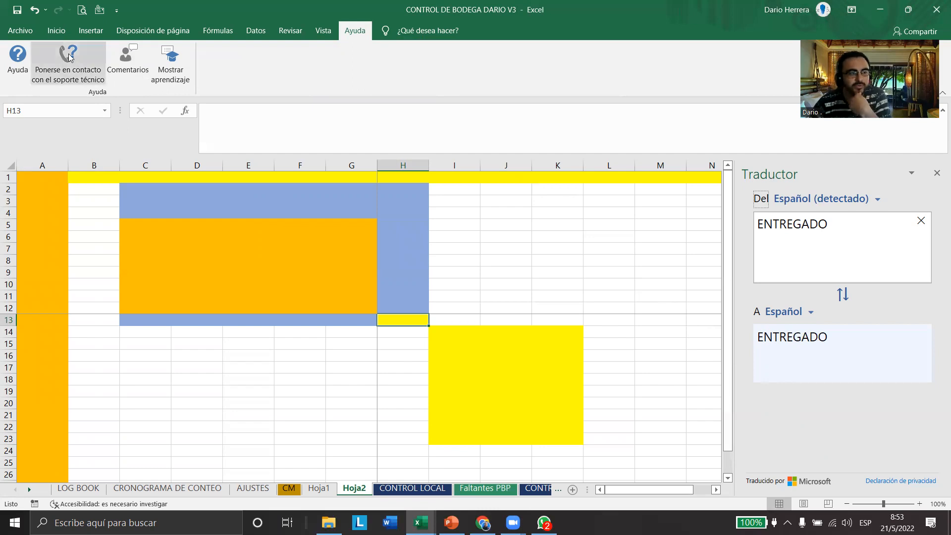
Display the Home commands and outline the ribbon tab names and the command area with red rectangles
left_click(56, 31)
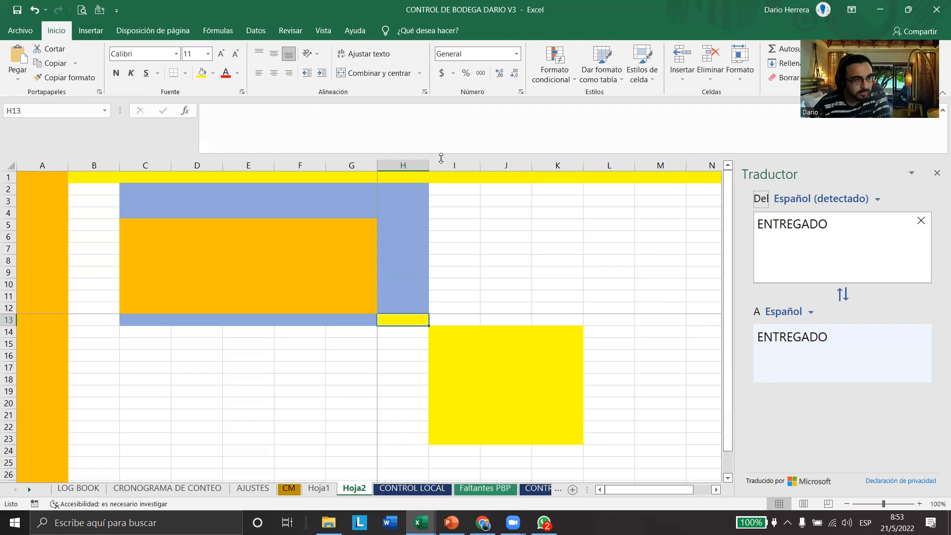
left_click_drag(69, 22, 488, 44)
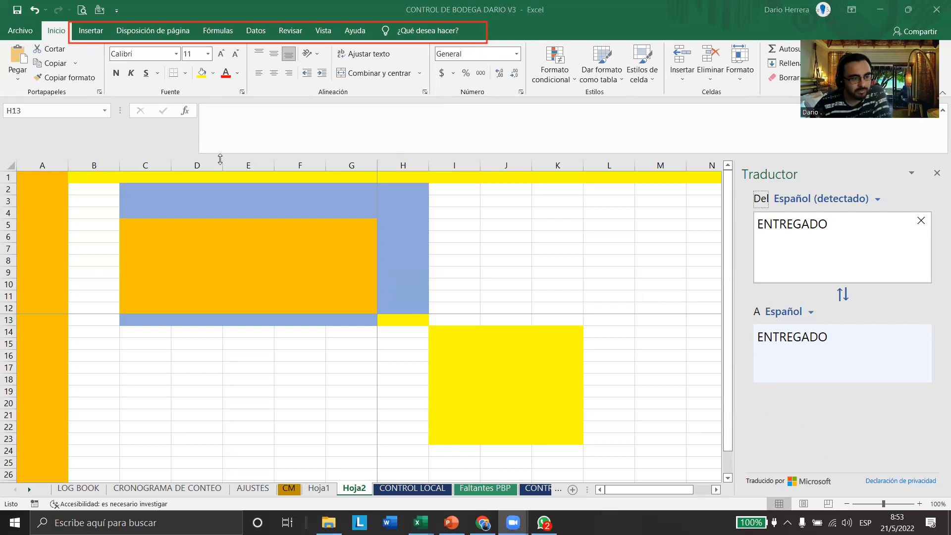
mouse_move(7, 100)
left_mouse_down()
mouse_move(436, 114)
mouse_move(827, 81)
mouse_move(944, 41)
left_mouse_up()
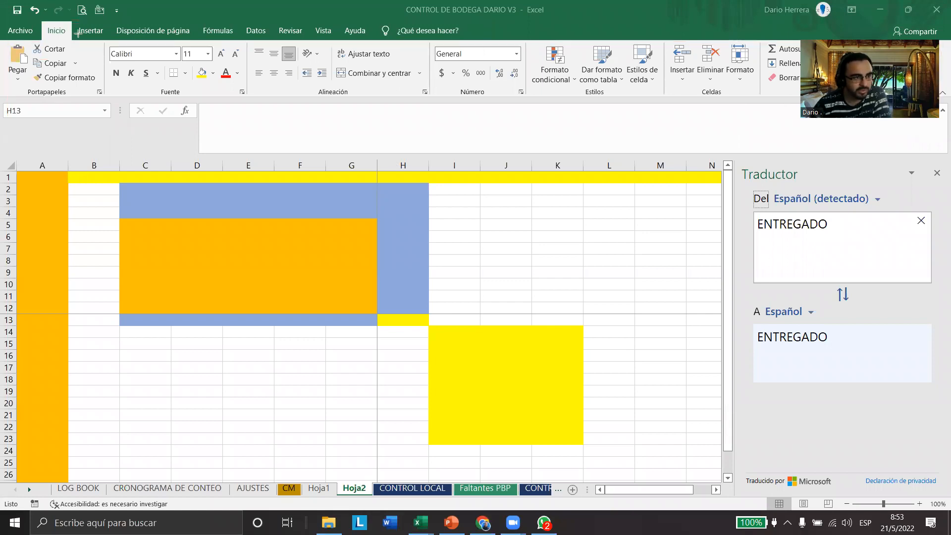
Look through the Insert, Formulas, Home, Help, View and Review commands in the ribbon
left_click(101, 35)
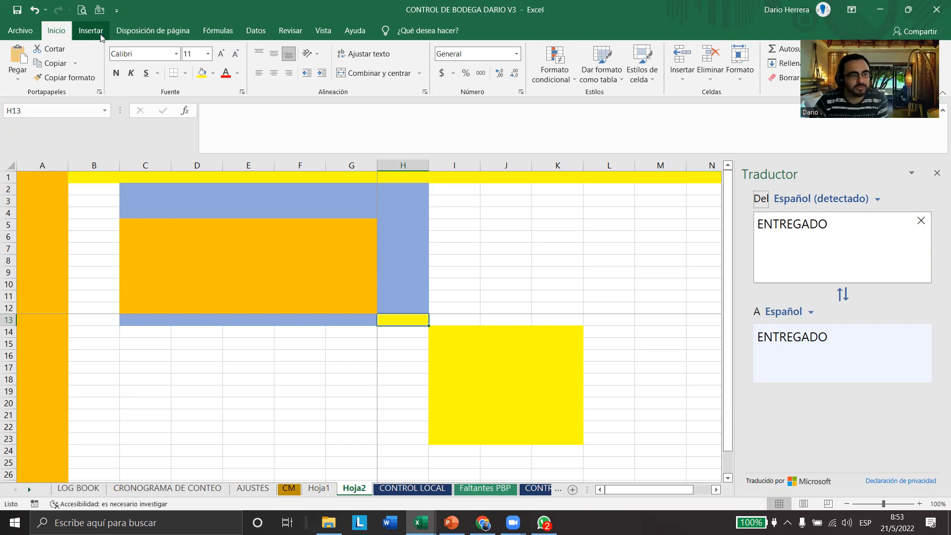
left_click(91, 31)
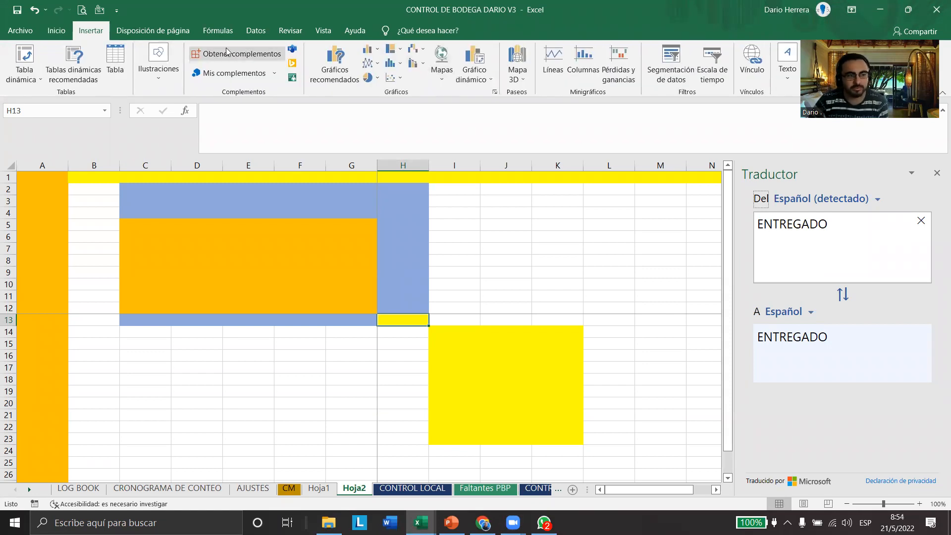
left_click(218, 31)
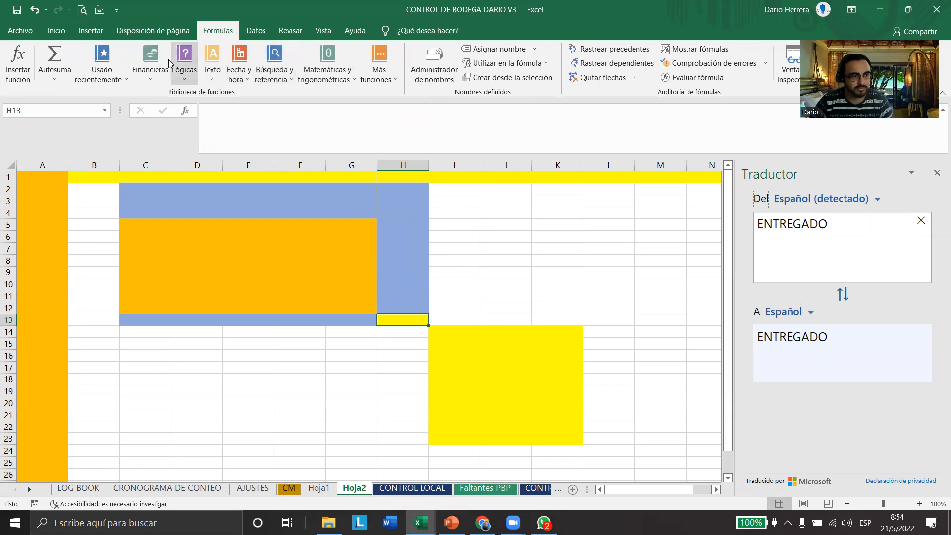
left_click(56, 31)
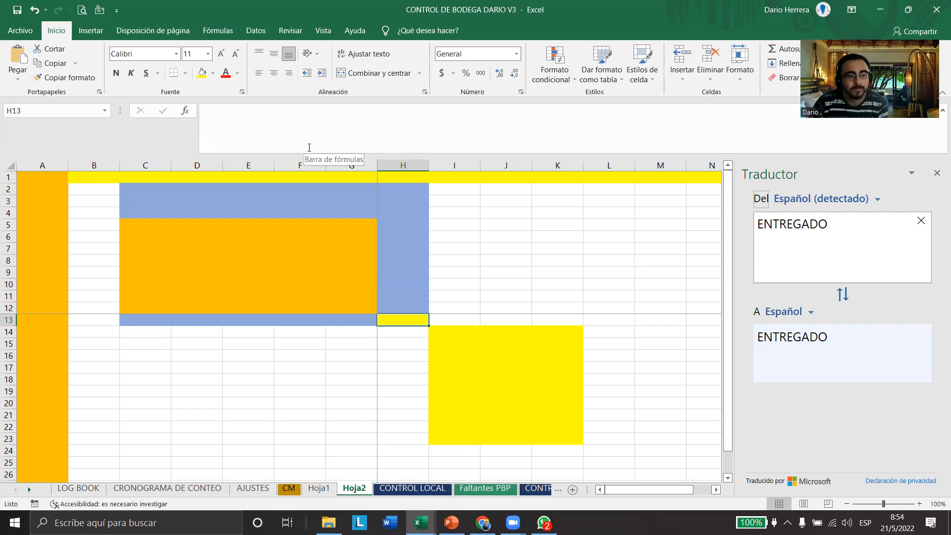
left_click(353, 32)
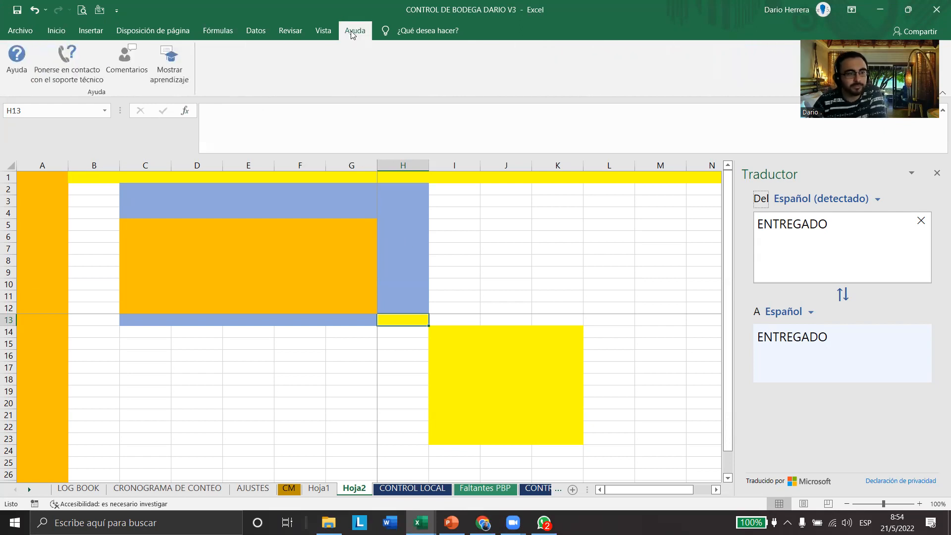
left_click(323, 30)
left_click(290, 31)
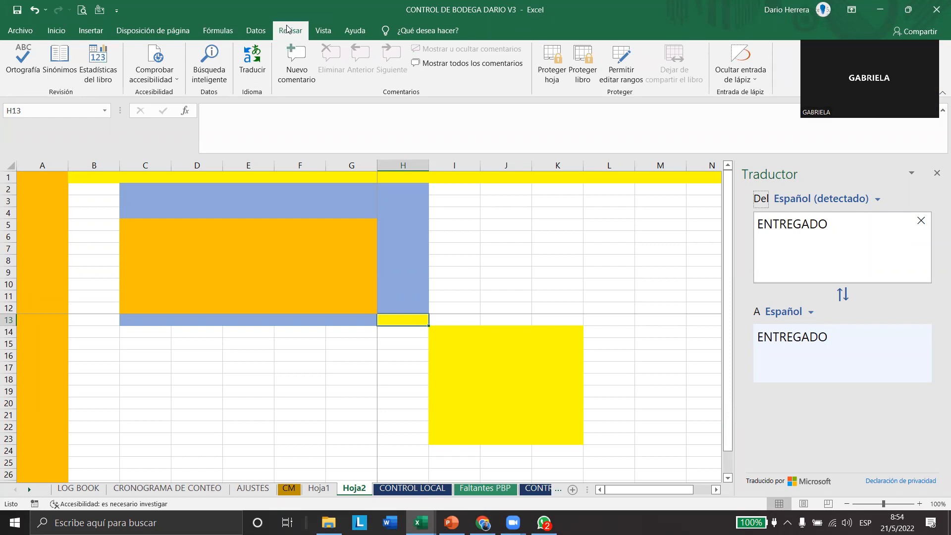
key("alt+Tab")
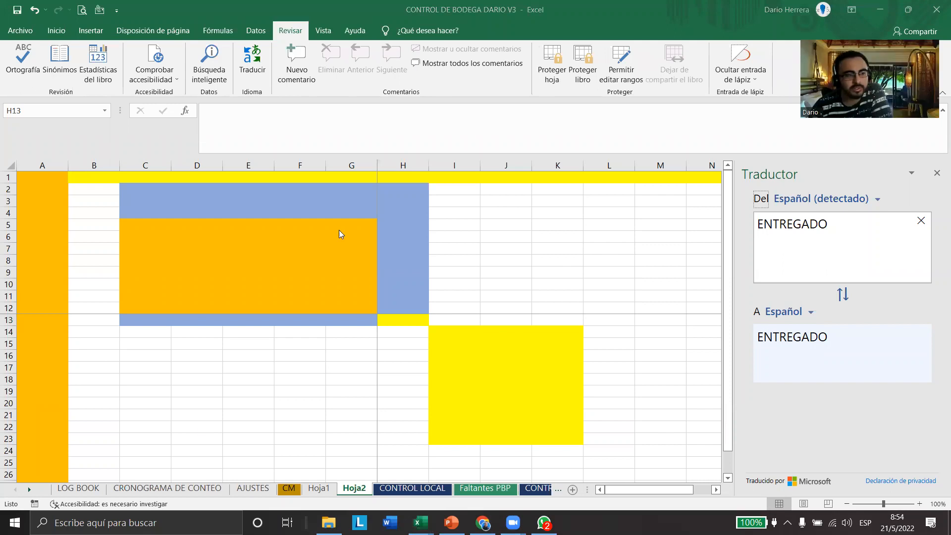
Switch to the AJUSTES sheet and load the observation in cell R15 into the translator
left_click(316, 496)
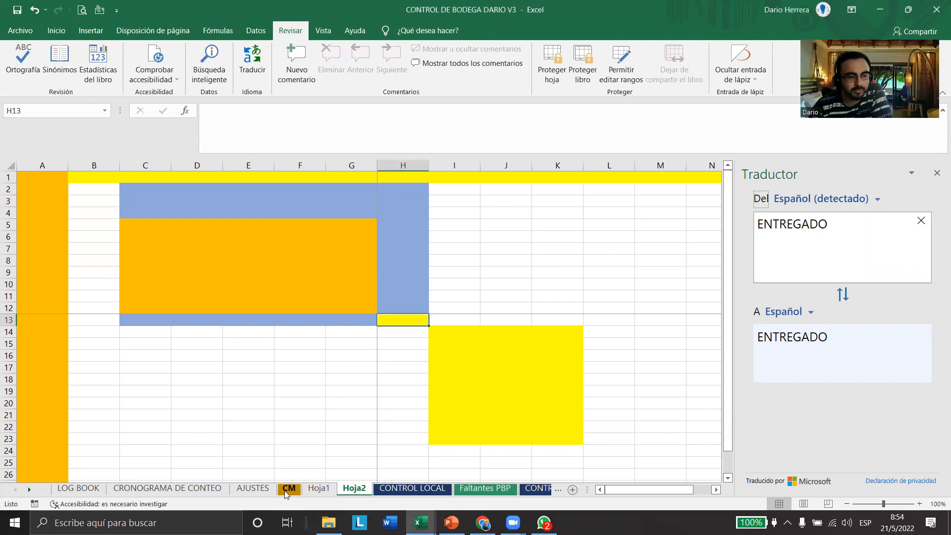
left_click(215, 490)
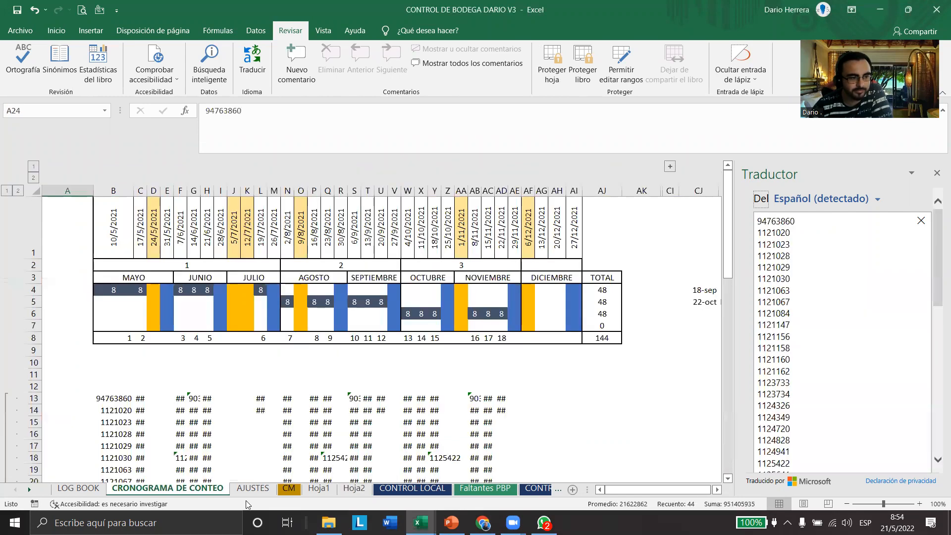
left_click(252, 489)
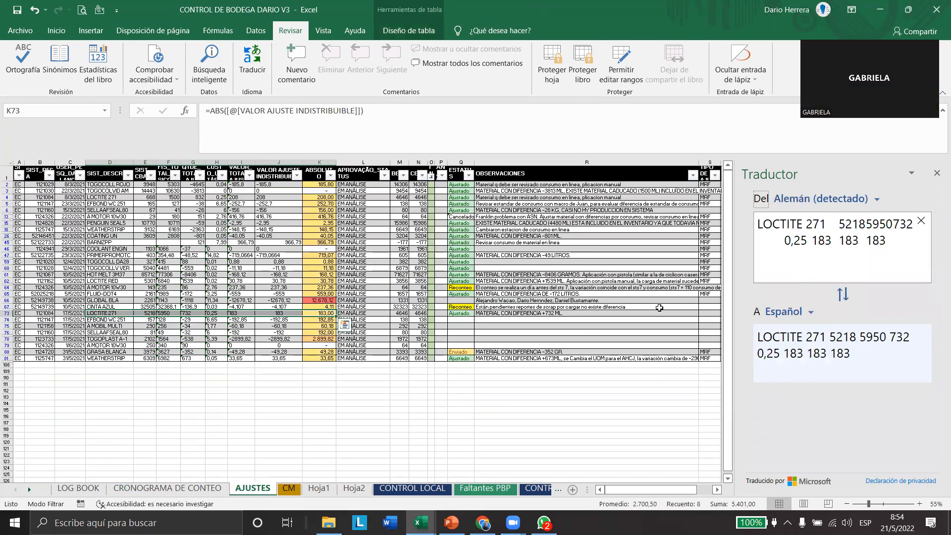
left_click(620, 222)
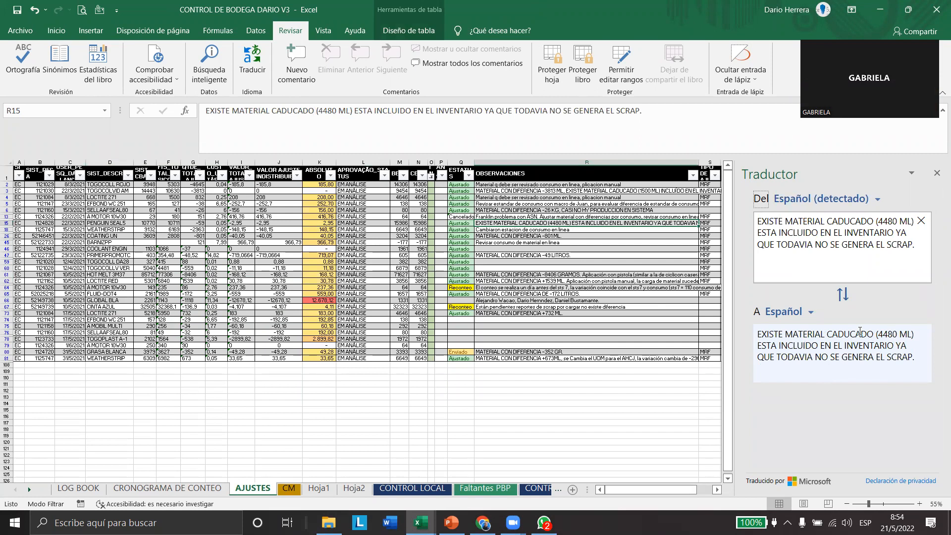
Try to translate the R15 observation into English and swap the source and target languages
left_click(810, 312)
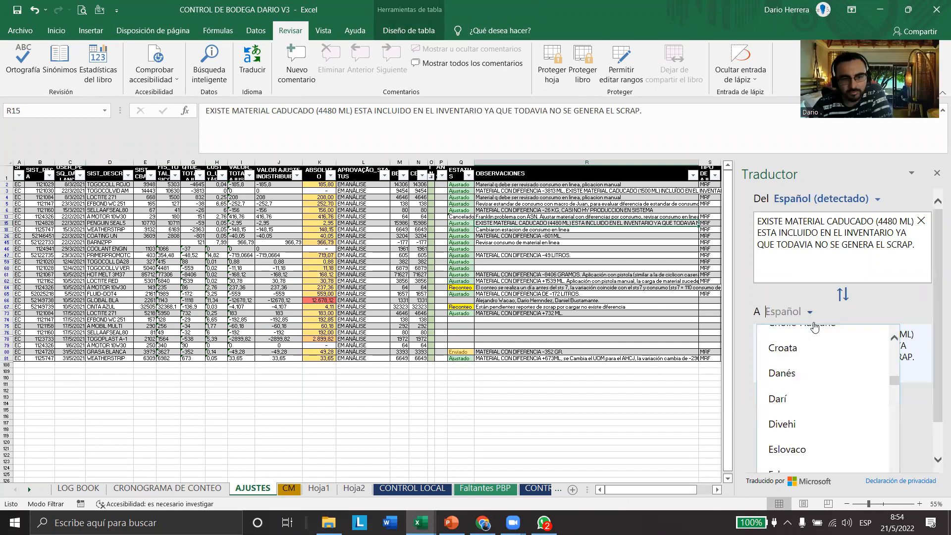
scroll(802, 407, "down", 1)
scroll(802, 409, "down", 7)
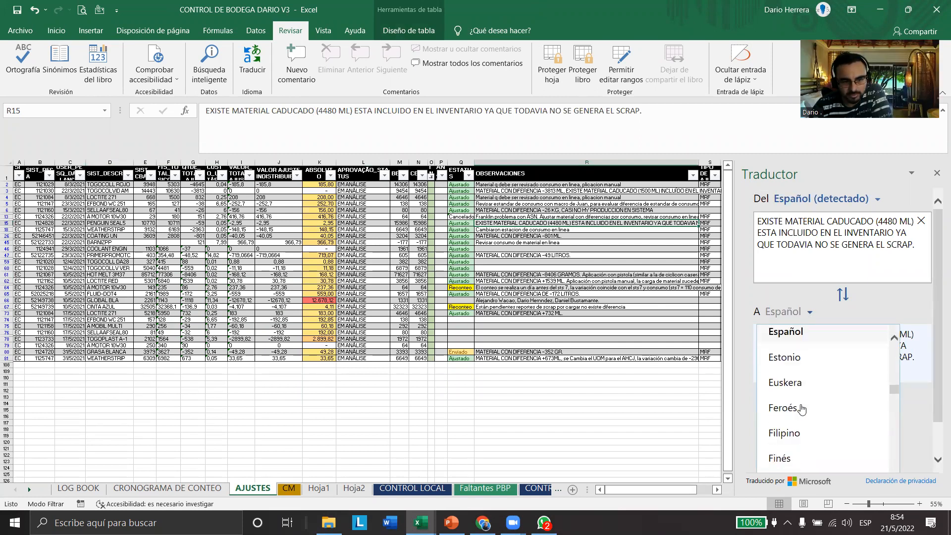
scroll(802, 408, "down", 8)
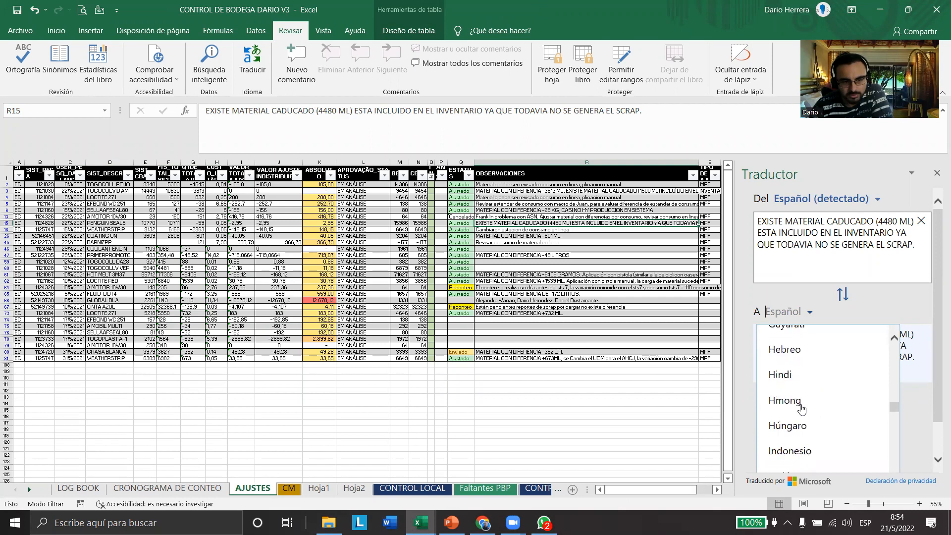
left_click(789, 393)
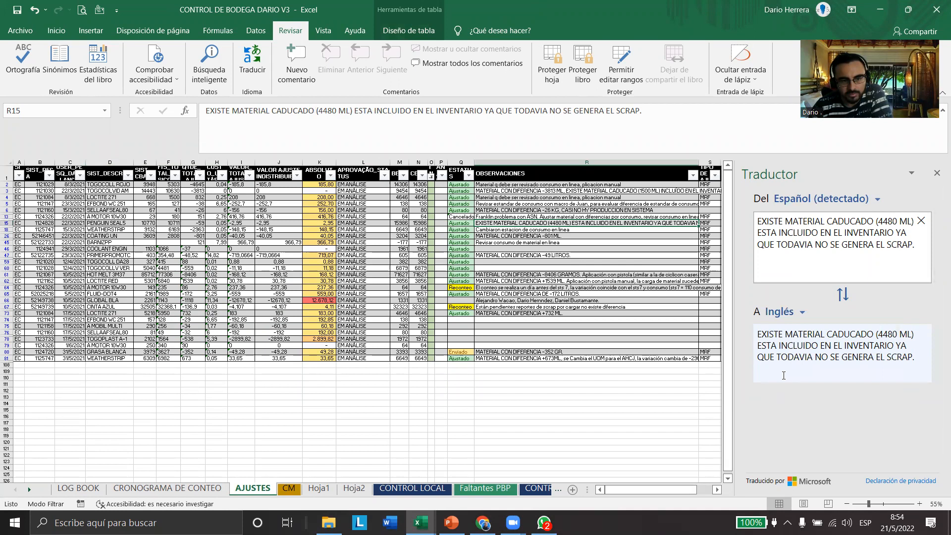
left_click(843, 295)
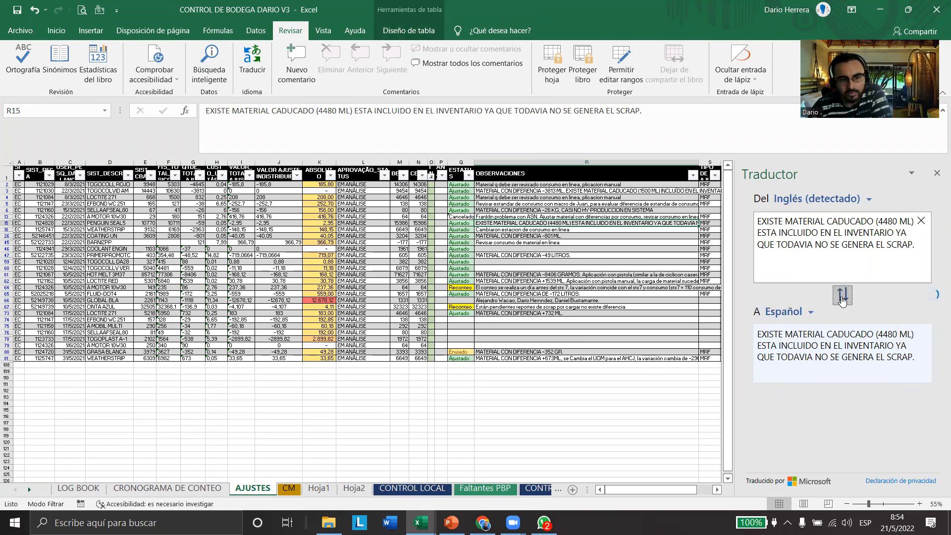
Set the translator's target language to English and select the translated text of the R15 observation
left_click(801, 317)
scroll(809, 400, "down", 1)
scroll(809, 399, "down", 2)
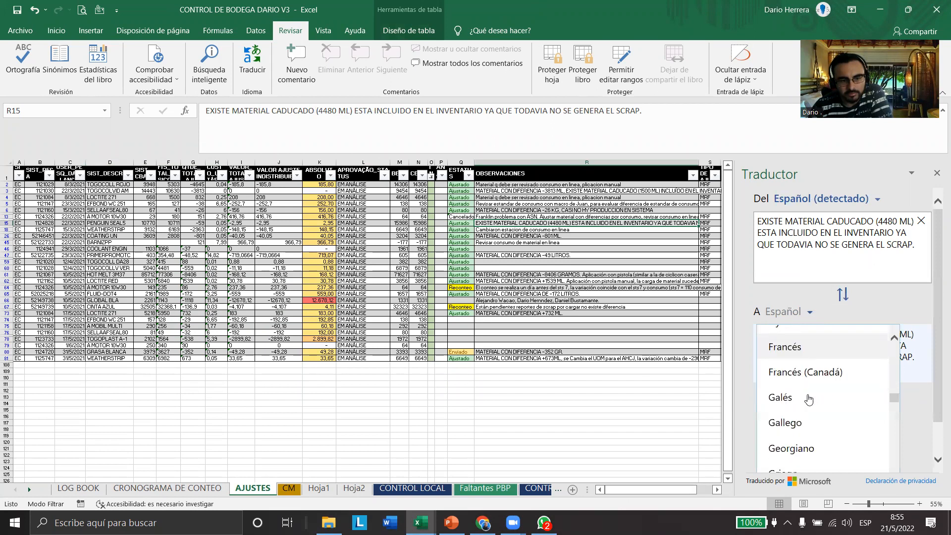
scroll(799, 405, "down", 3)
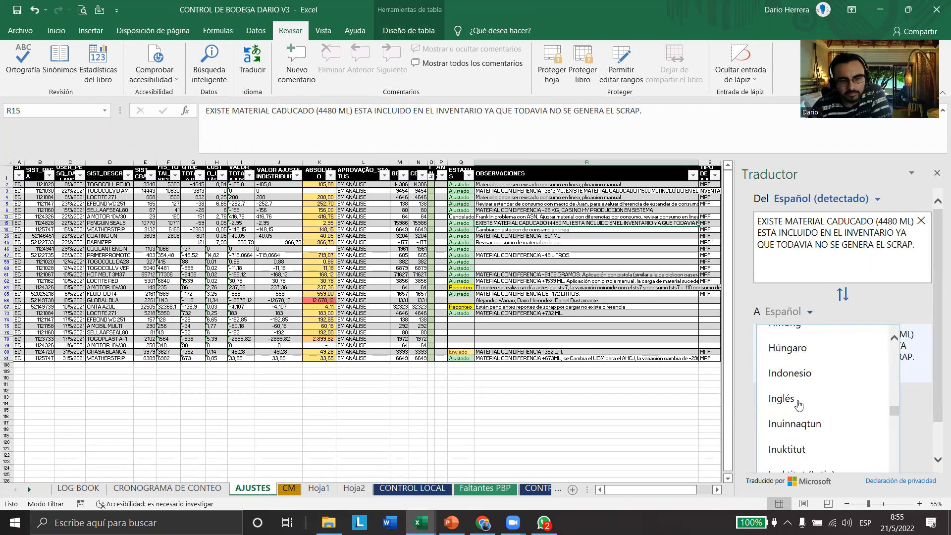
left_click(799, 400)
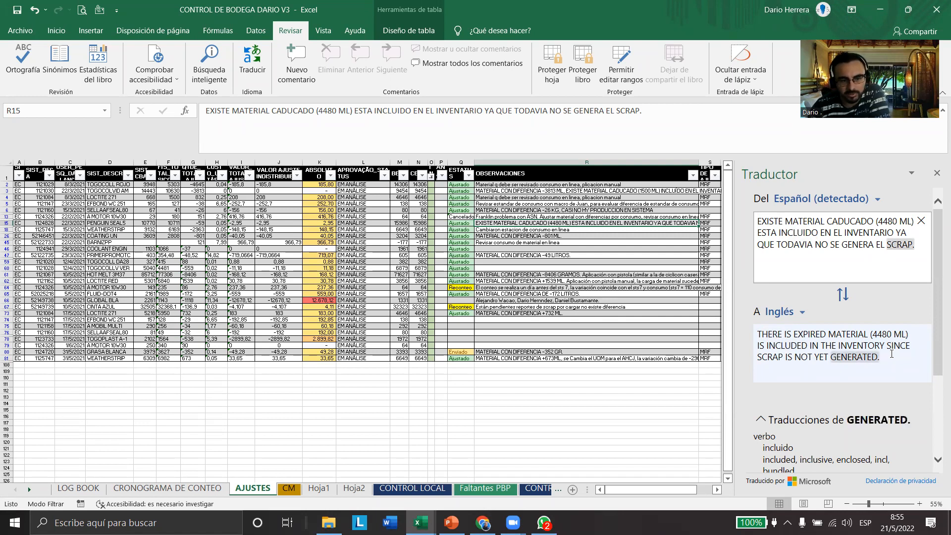
left_click_drag(880, 357, 775, 329)
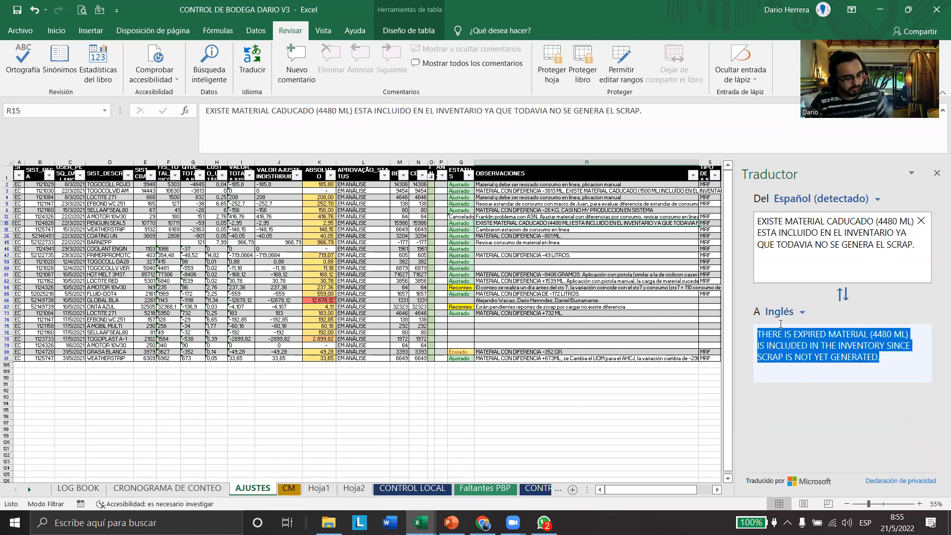
Read the English translations of the observations in cells R64 and R62
left_click(526, 288)
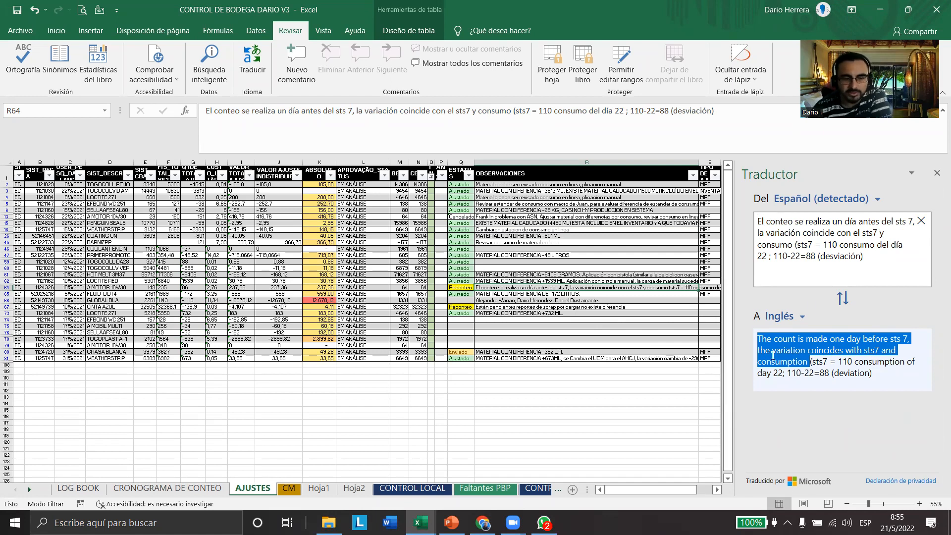
left_click(890, 379)
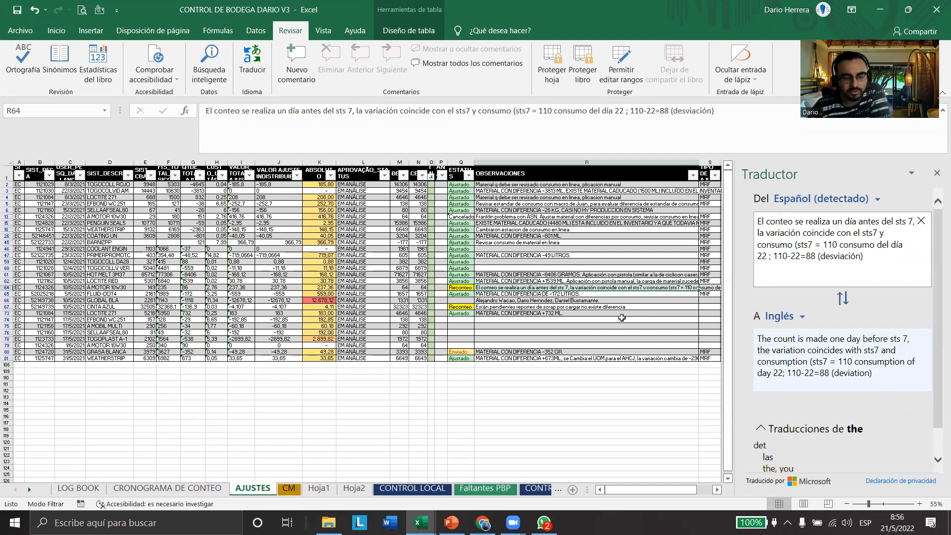
left_click(569, 269)
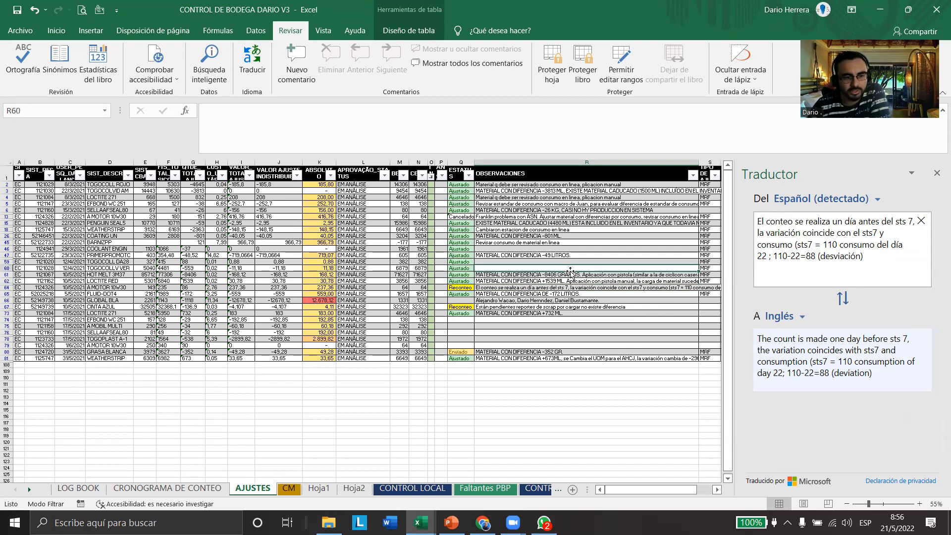
left_click(545, 281)
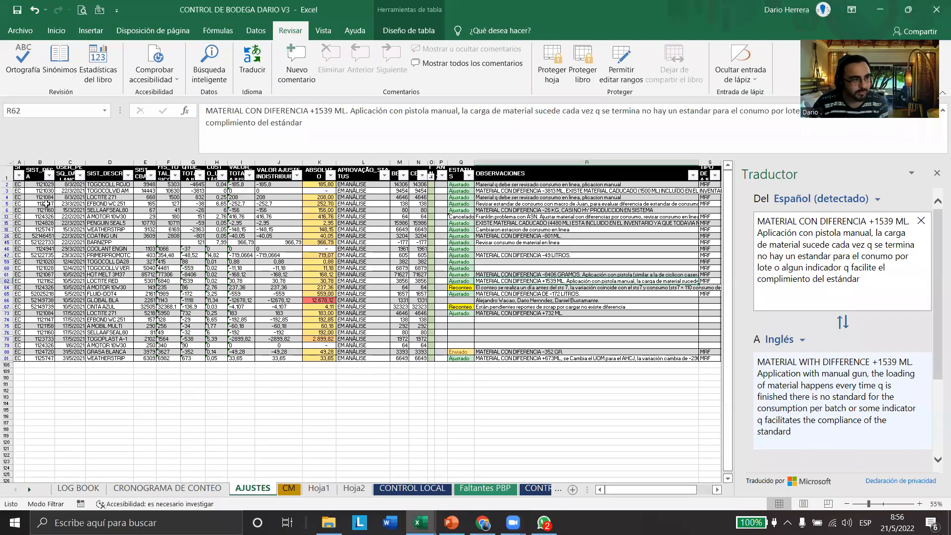
Highlight columns A to K, and fill the APROVAÇÃO_STATUS header in cell L1 with yellow
left_click_drag(19, 162, 319, 155)
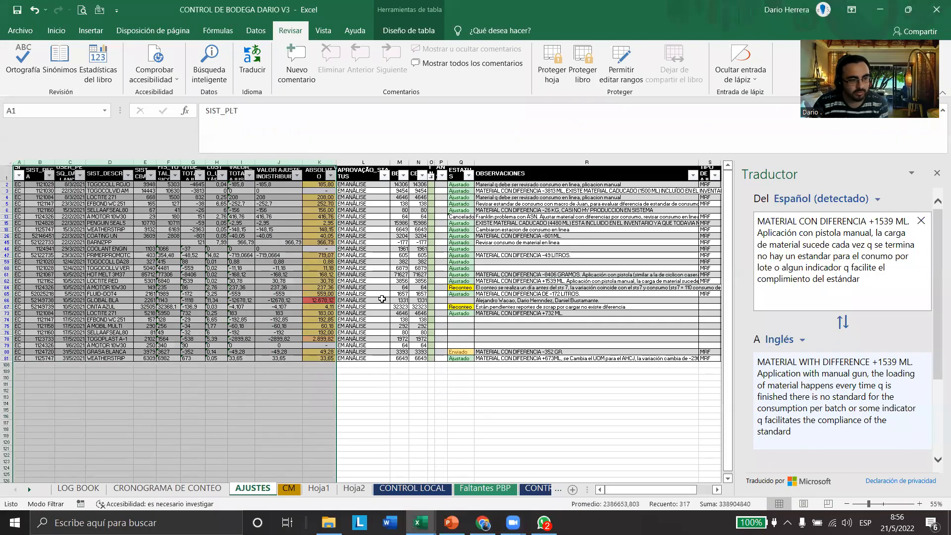
left_click(352, 184)
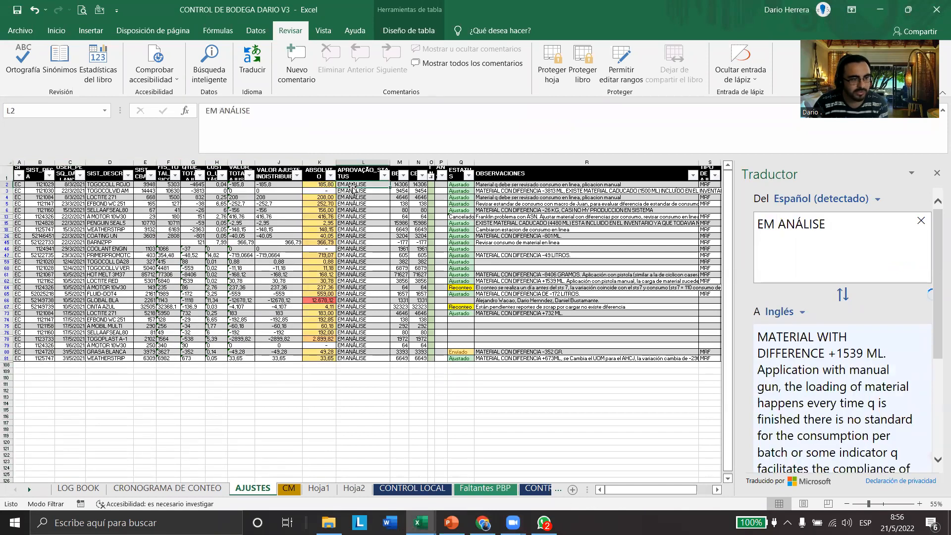
left_click(57, 31)
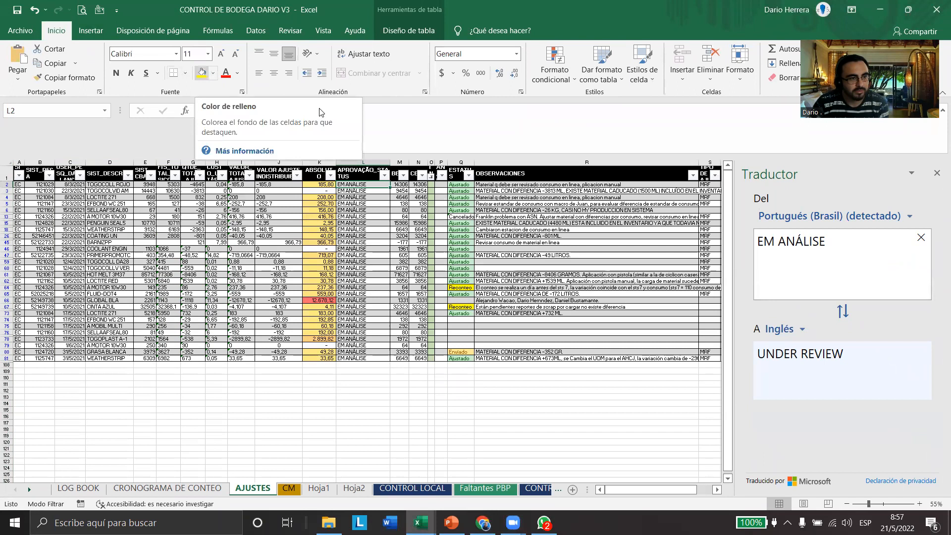
key("Up")
left_click(201, 75)
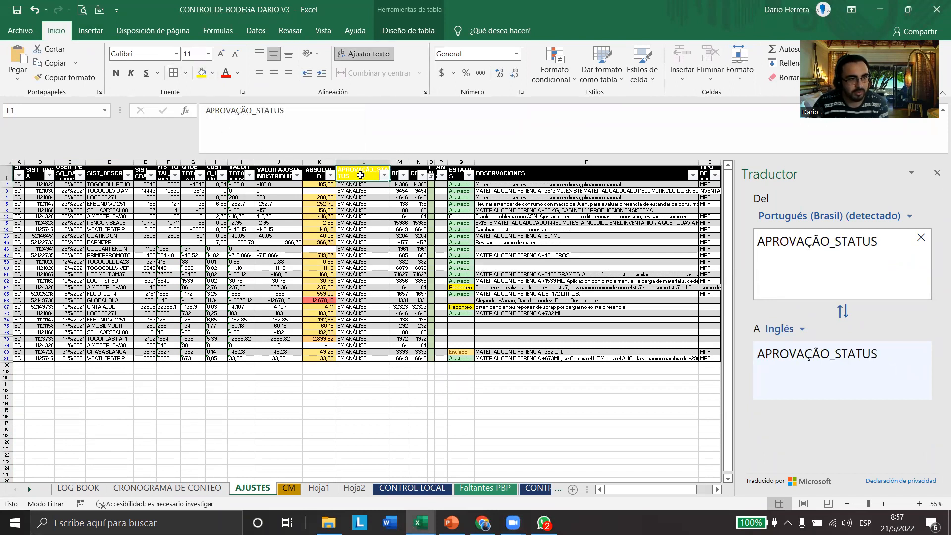
Freeze the panes from cell L1 and select columns A to K to show the frozen area
left_click(323, 30)
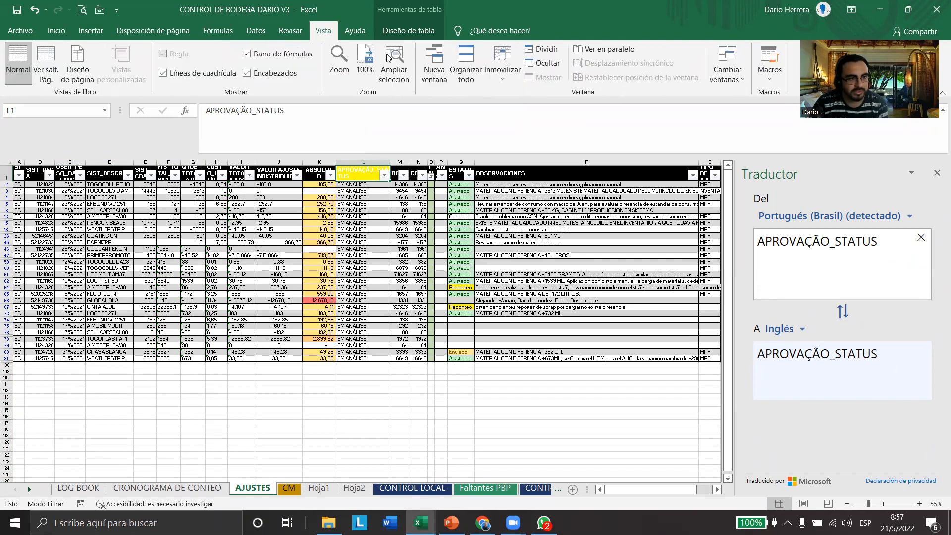
left_click(503, 69)
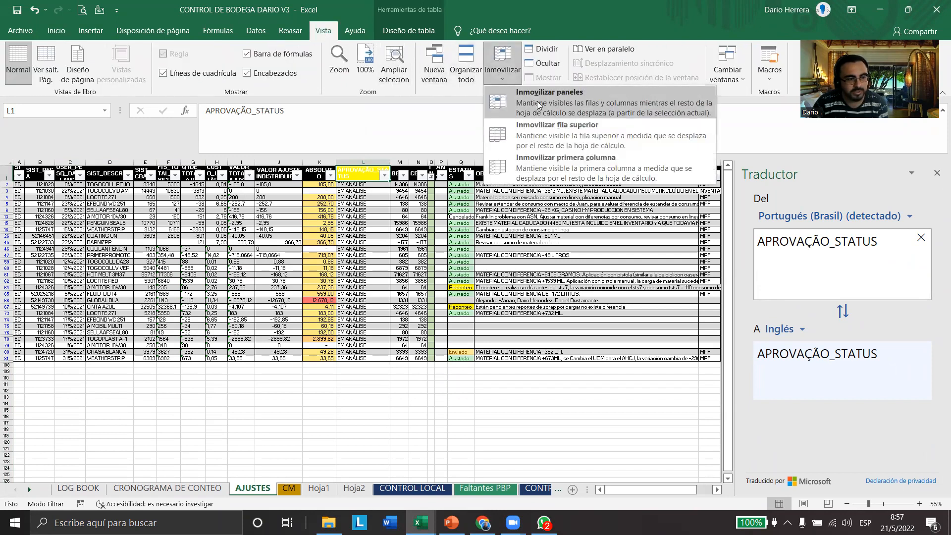
left_click(539, 105)
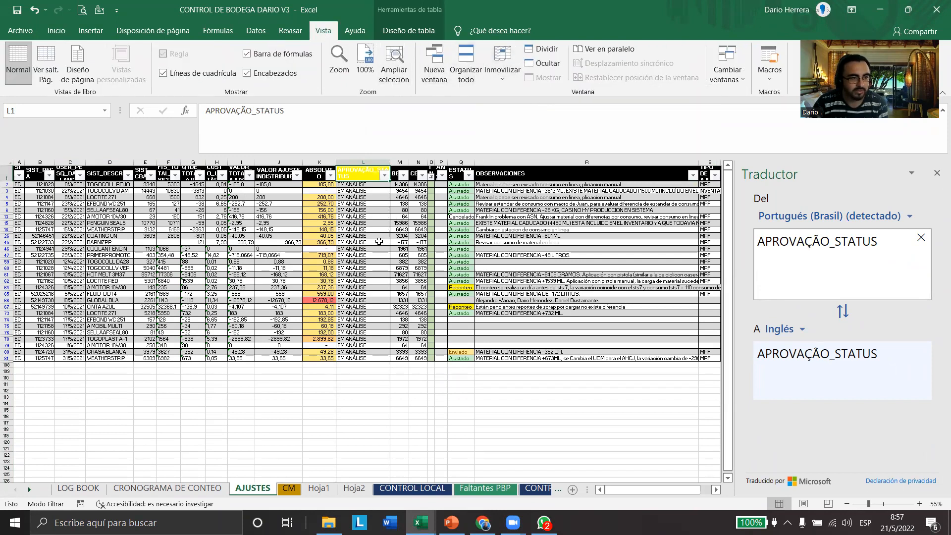
left_click_drag(319, 162, 15, 161)
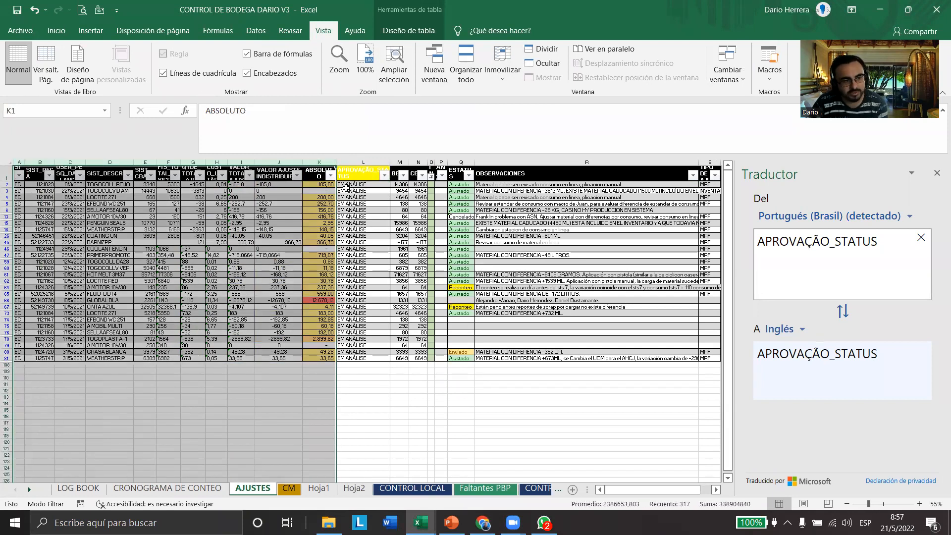
Move along row 1 from cell L1 to AG1 to test the frozen columns, and select the table data in column S
left_click(360, 174)
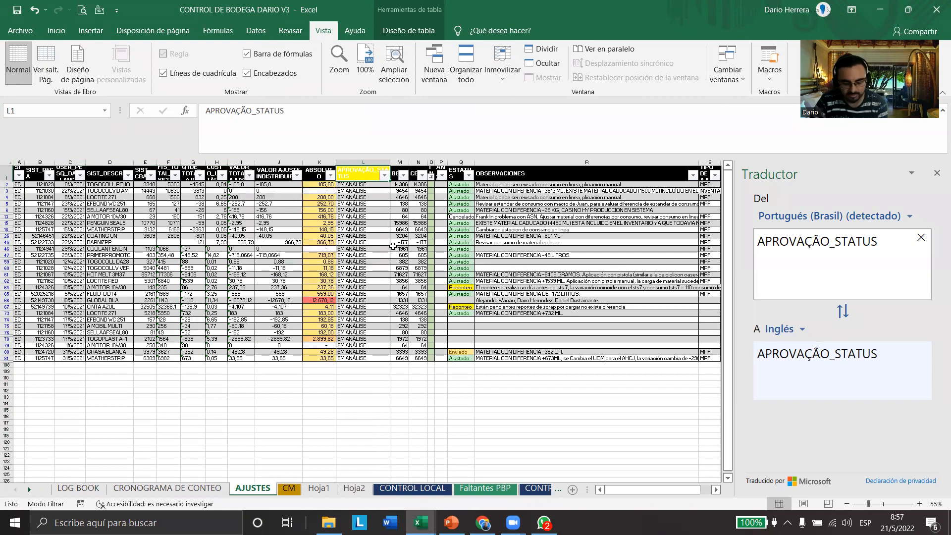
key("Right")
key("Right")
key("Right")
key("Right")
key("Right")
key("Right")
key("Right")
key("Right")
key("Right")
key("Right")
key("Right")
key("Right")
key("Right")
key("Right")
key("Right")
key("Right")
key("Right")
key("Right")
key("Right")
key("Right")
key("Right")
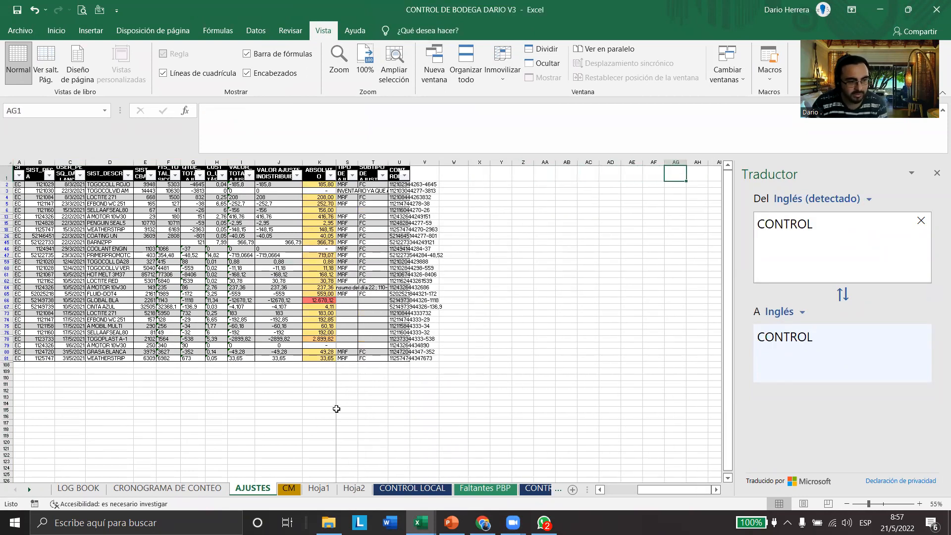
scroll(386, 363, "down", 10)
scroll(387, 364, "up", 7)
scroll(386, 363, "up", 5)
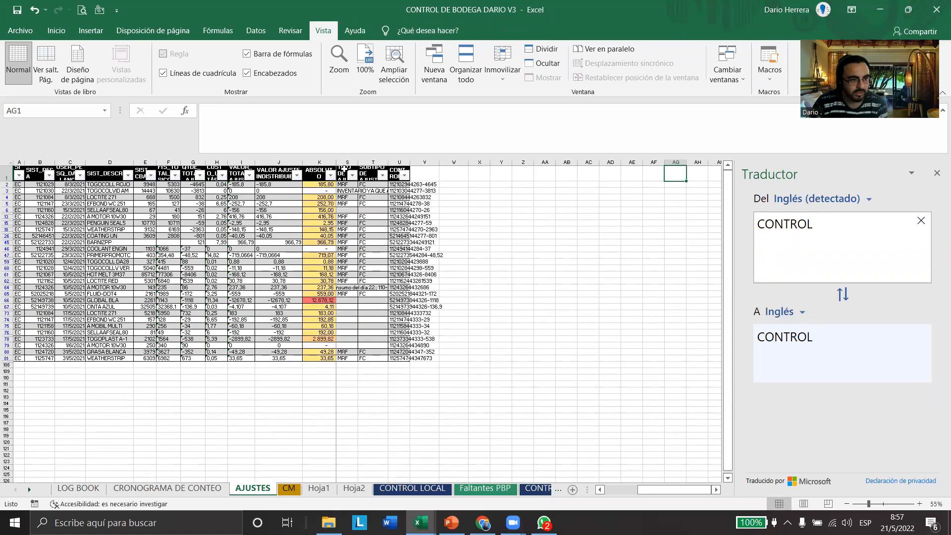
left_click(345, 168)
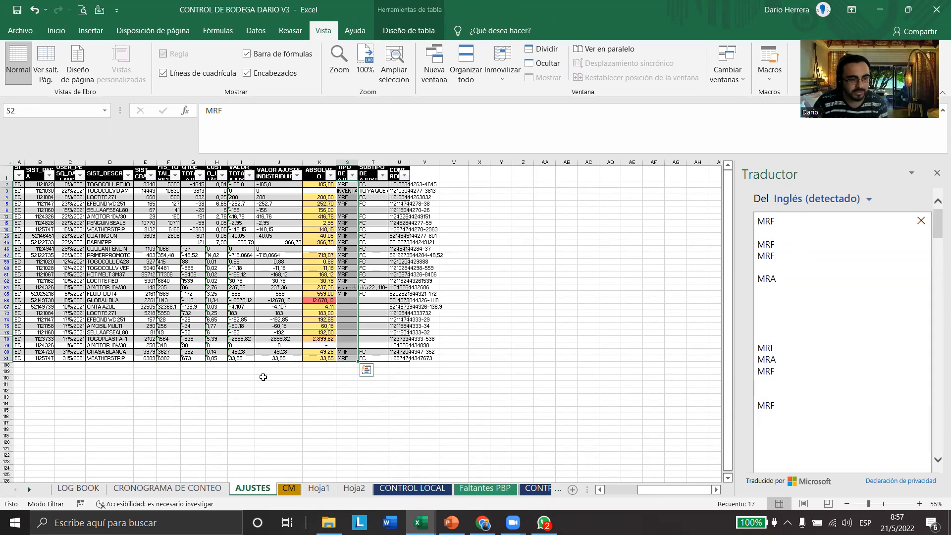
On the Hoja2 sheet, outline cell H13 in red and draw red lines along the row 13 and column H freeze boundaries
left_click(354, 488)
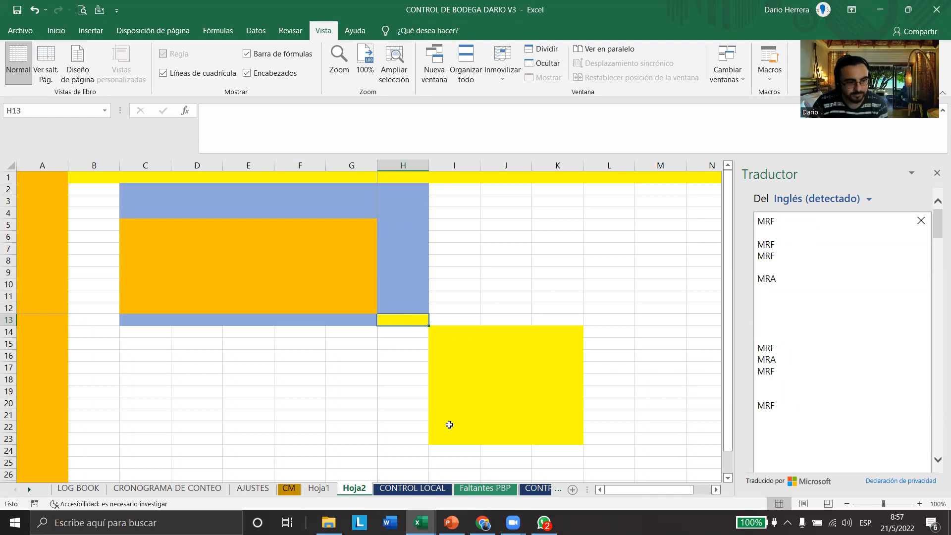
key("alt+Tab")
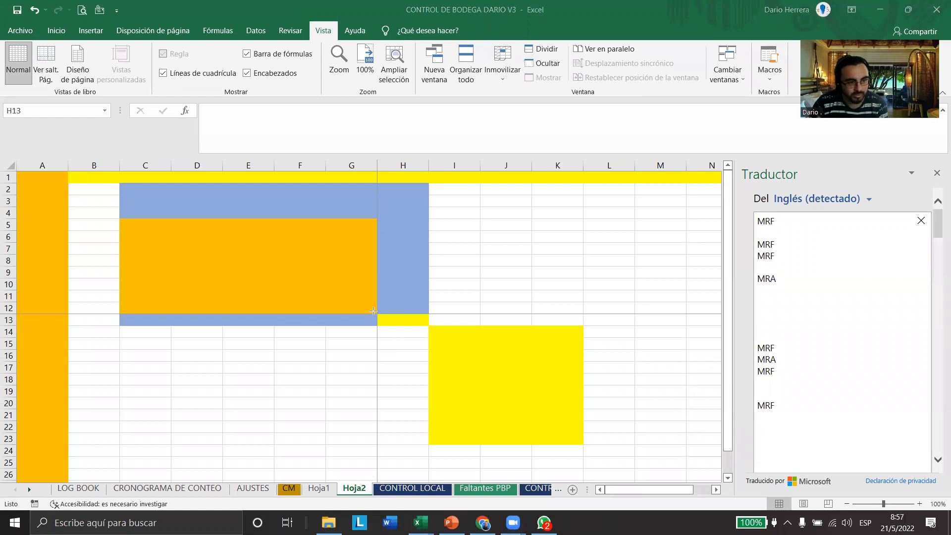
left_click_drag(378, 312, 430, 328)
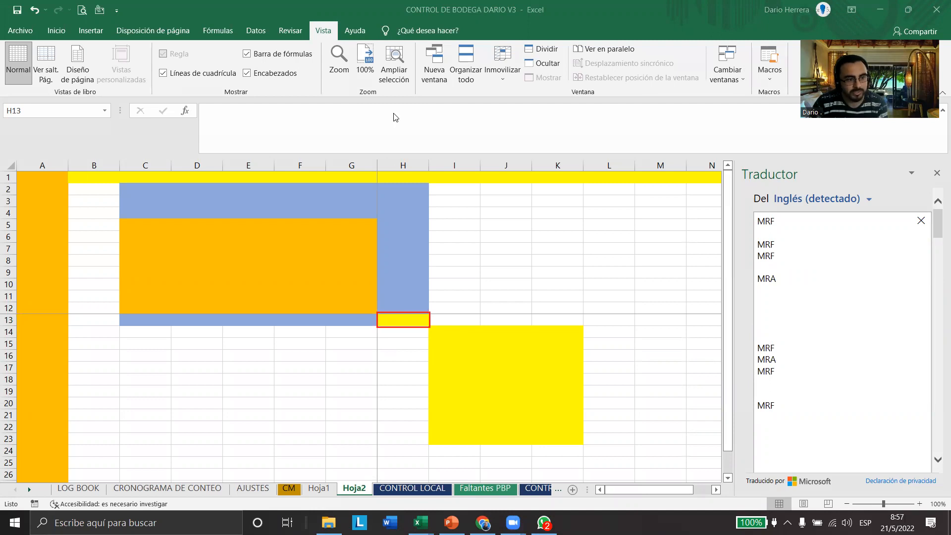
mouse_move(317, 312)
left_mouse_down()
mouse_move(489, 326)
mouse_move(692, 315)
left_mouse_up()
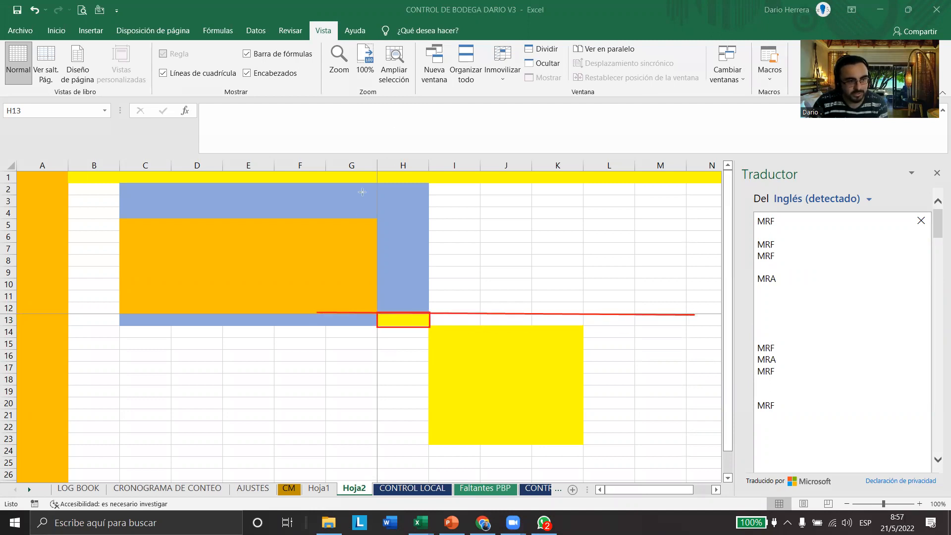
left_click_drag(377, 194, 375, 428)
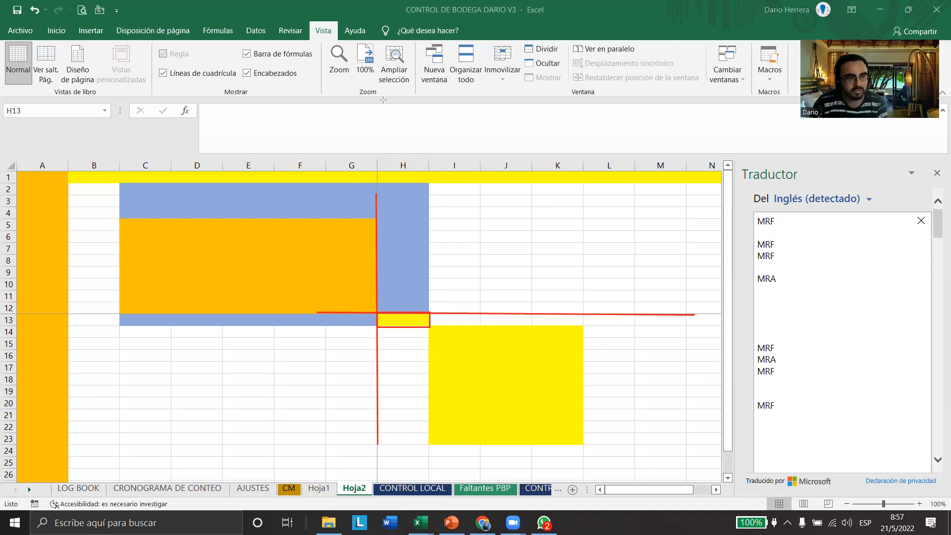
Draw red arrows pointing up from row 13 and left from column H to indicate the frozen areas
left_click_drag(467, 309, 467, 202)
left_click_drag(374, 297, 252, 296)
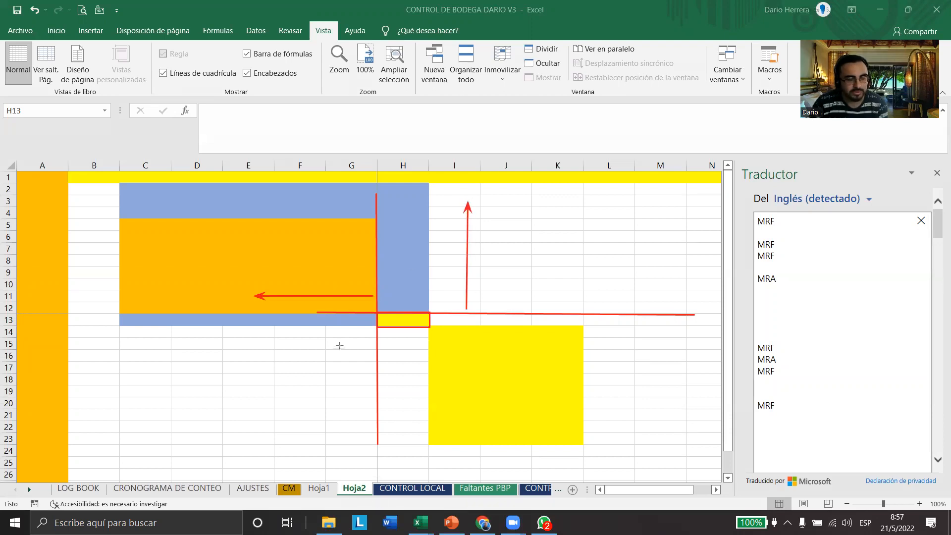
left_click_drag(374, 203, 69, 205)
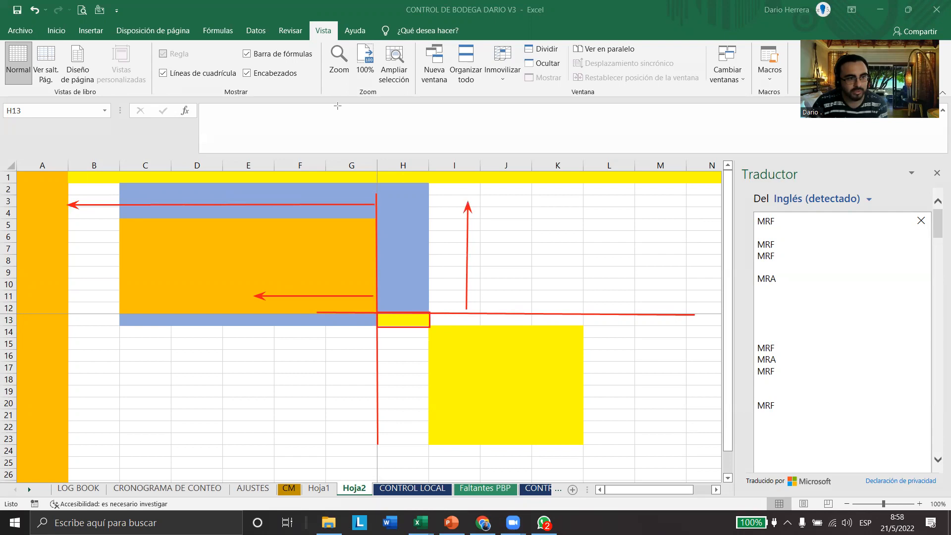
Outline cell H1 in red with arrows pointing up and left from it, and clear all the screen annotations
left_click_drag(379, 169, 430, 184)
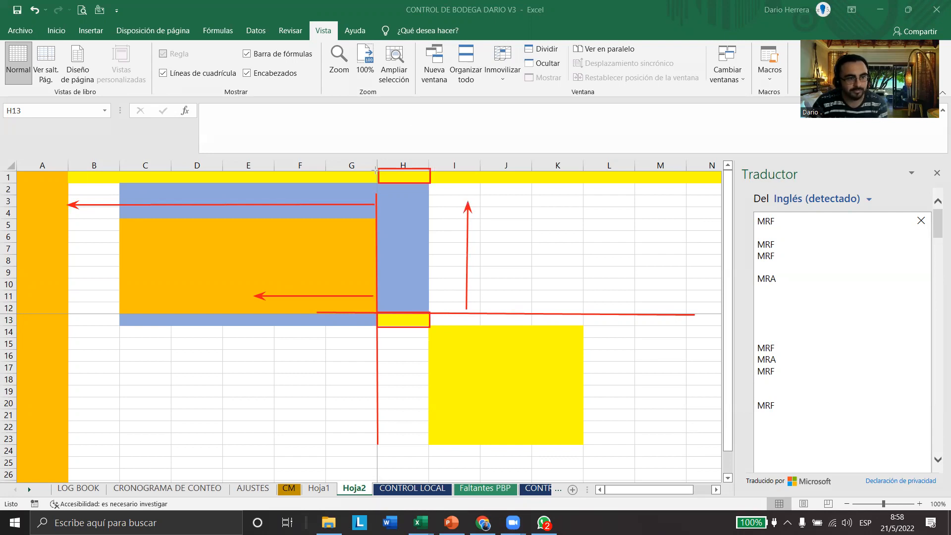
left_click_drag(419, 169, 420, 149)
left_click_drag(375, 176, 243, 178)
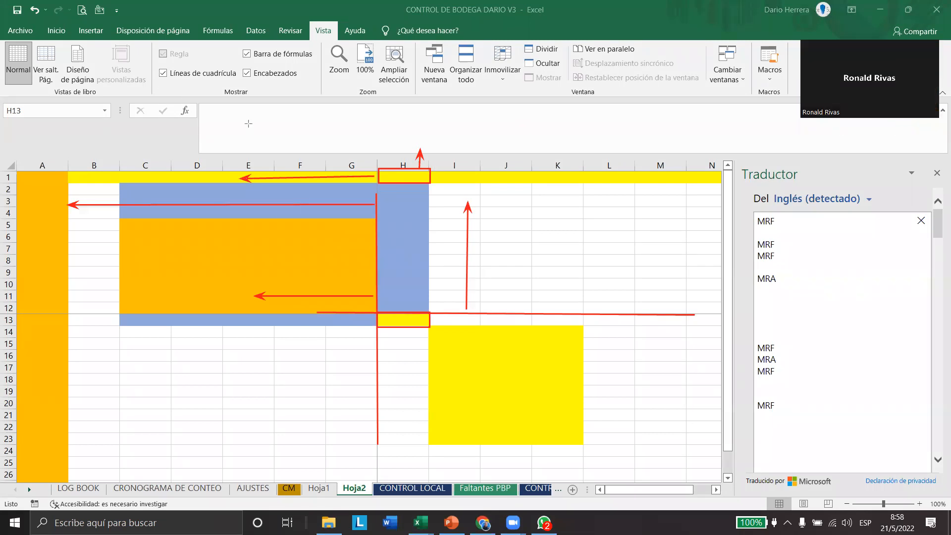
key("e")
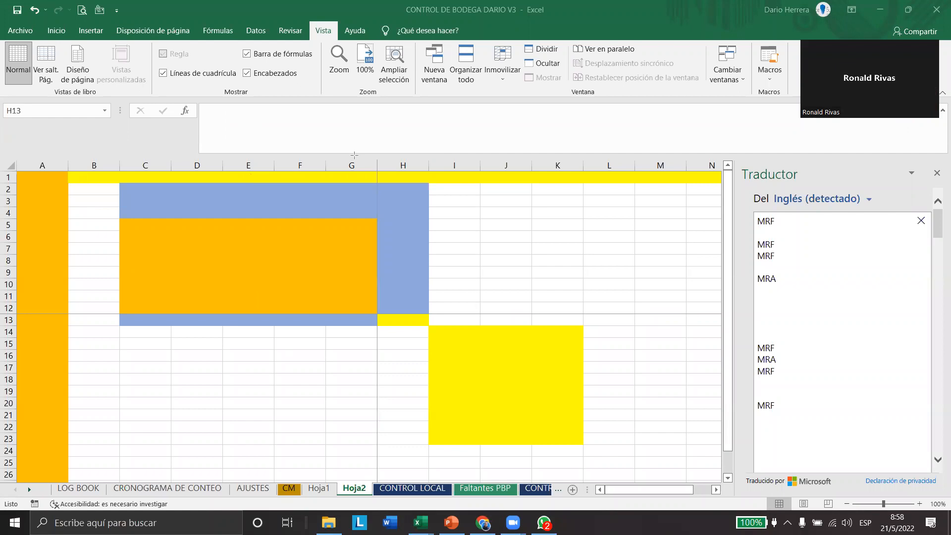